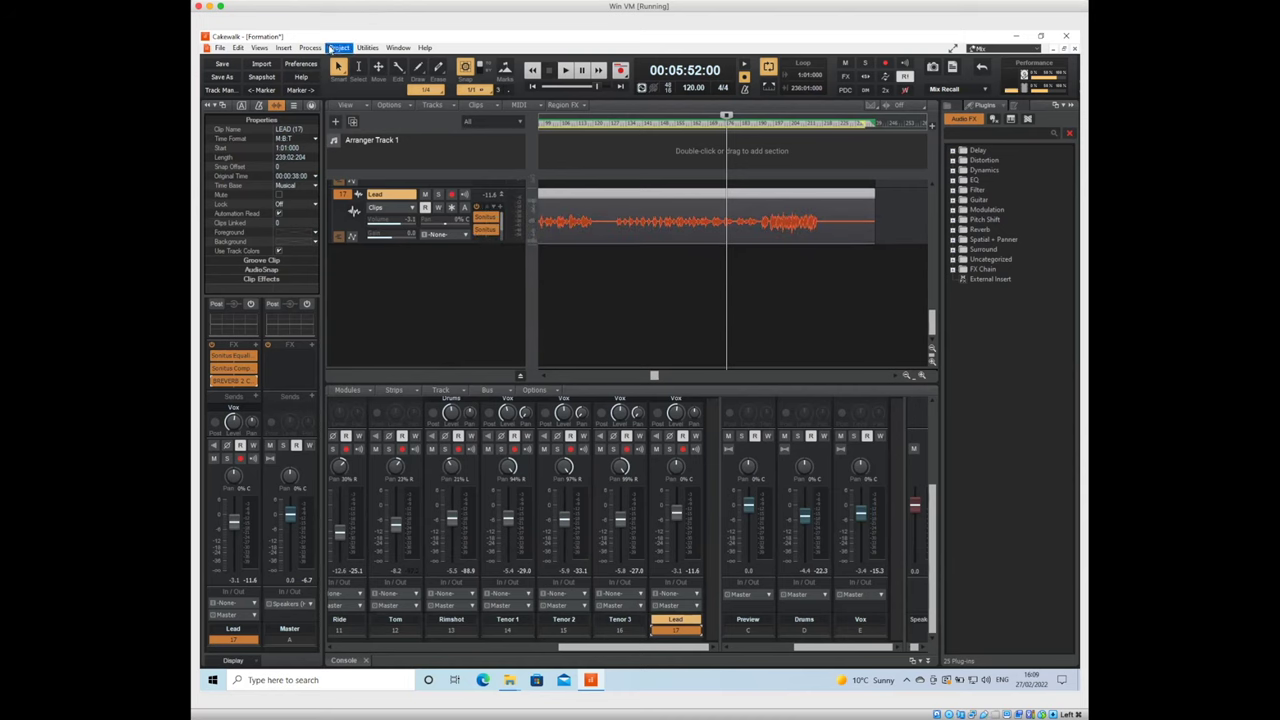
# Switch to File Explorer's IL REVIENT BIENTOT folder and select the BASS, GUITARE, PIANO and SOLO audio files
pyautogui.click(510, 681)
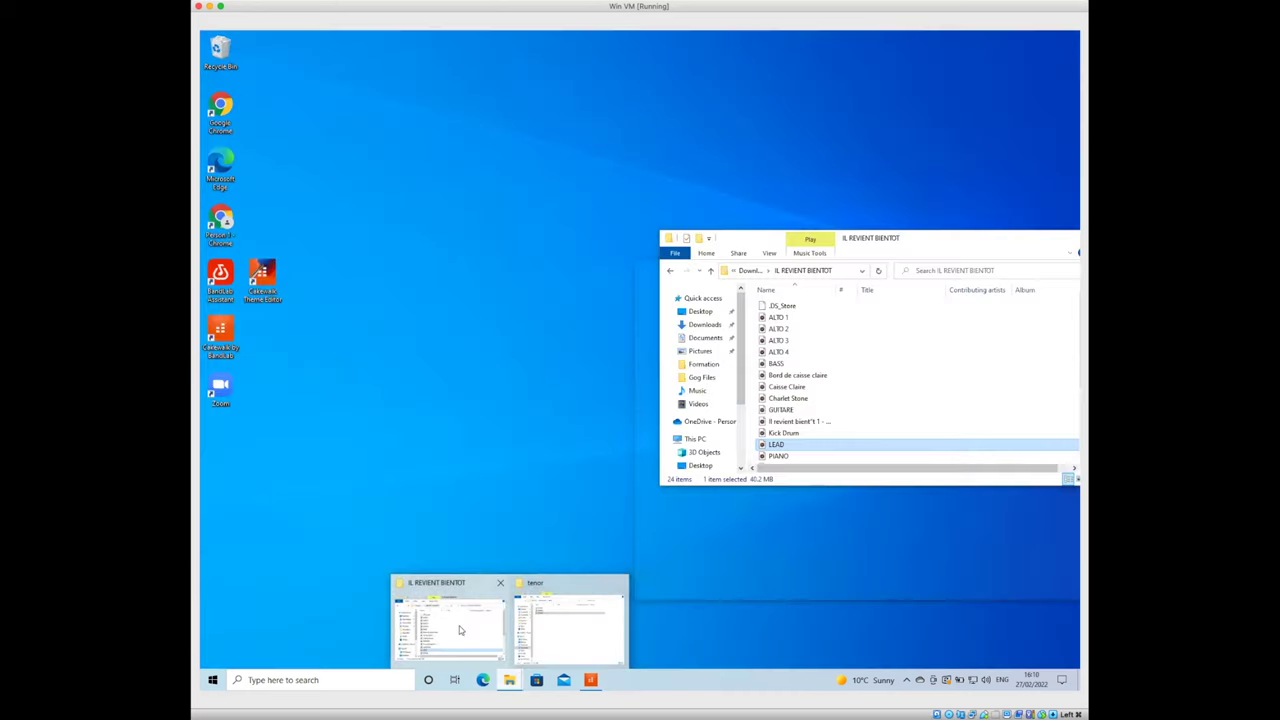
pyautogui.click(453, 636)
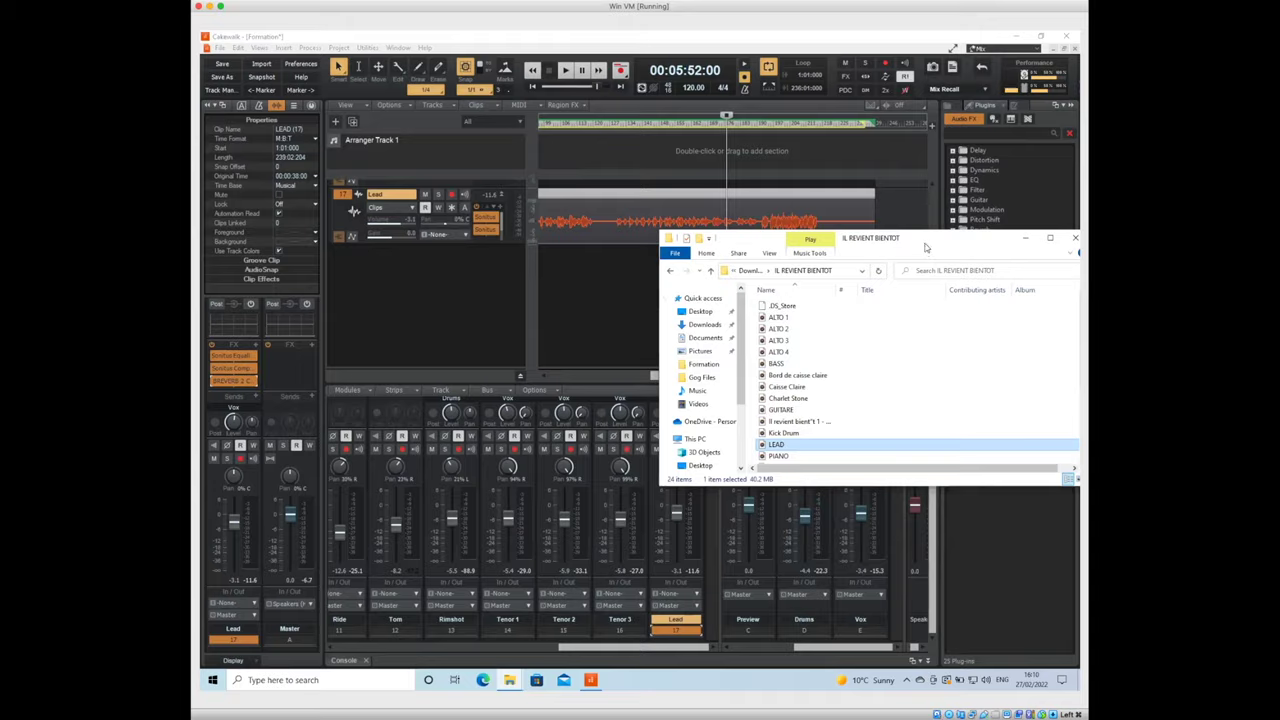
pyautogui.doubleClick(915, 246)
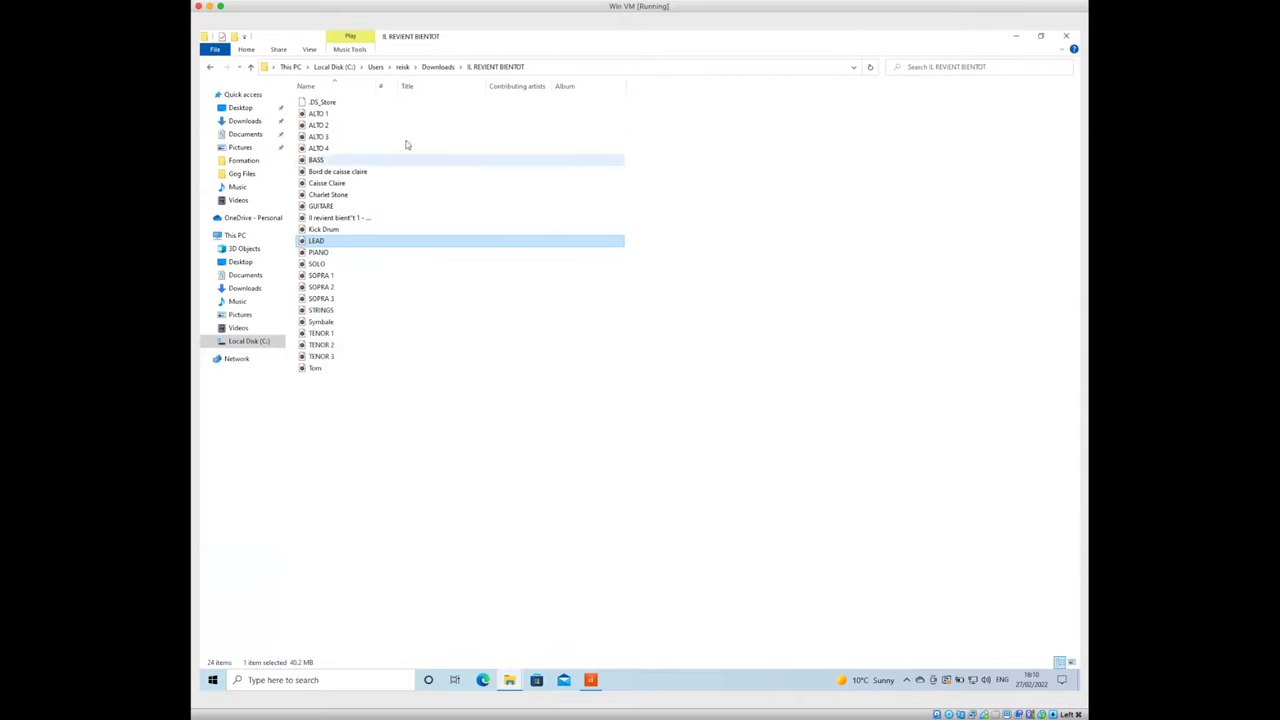
pyautogui.click(340, 161)
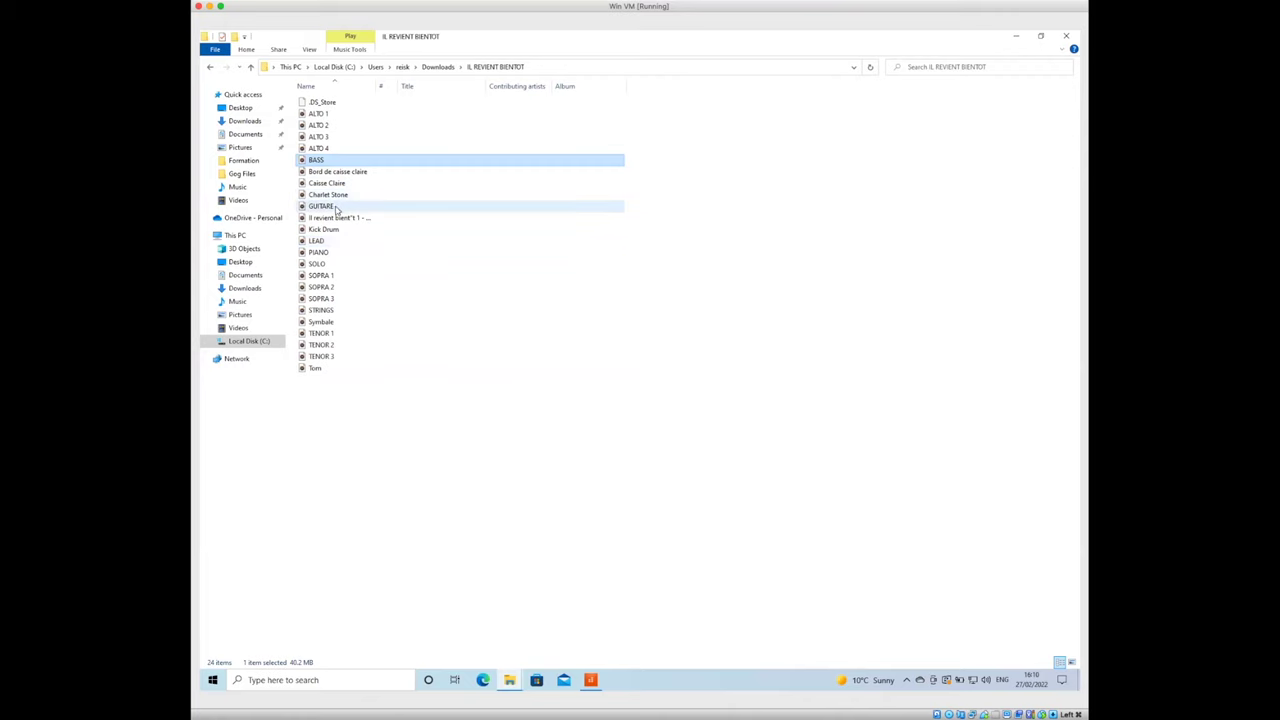
pyautogui.keyDown('ctrl'); pyautogui.click(336, 207); pyautogui.keyUp('ctrl')
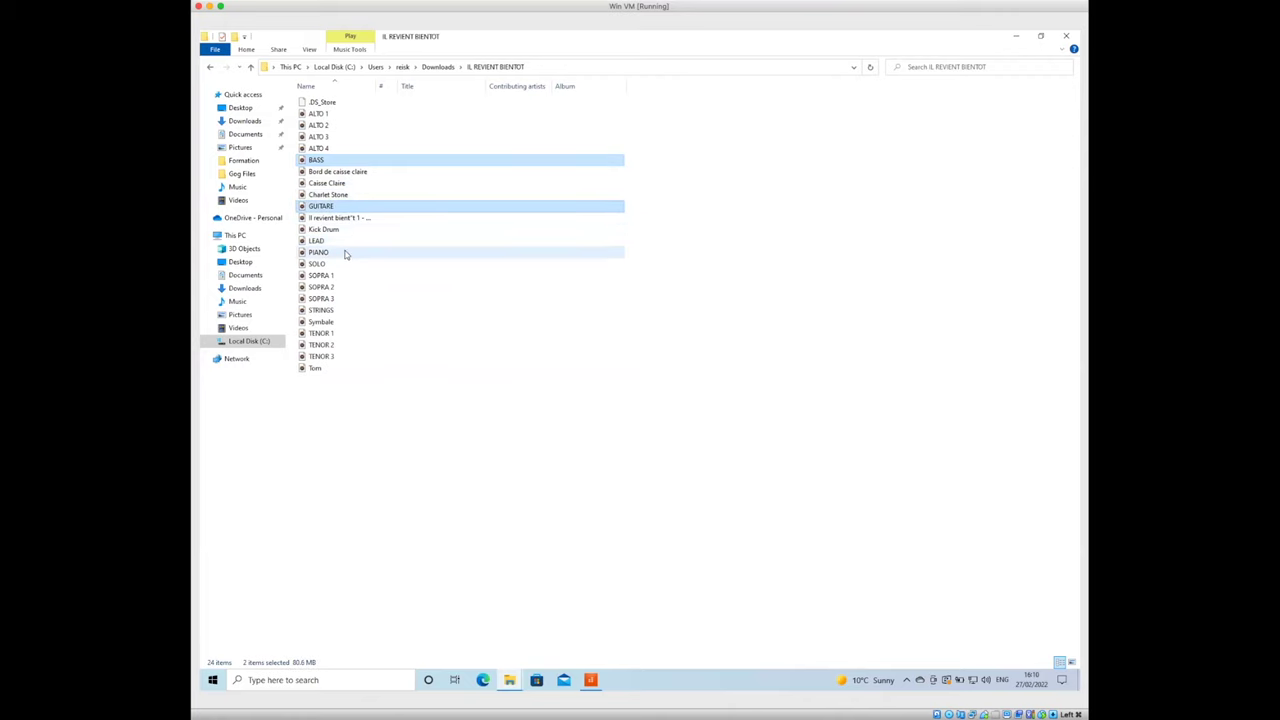
pyautogui.keyDown('ctrl'); pyautogui.click(345, 254); pyautogui.keyUp('ctrl')
pyautogui.keyDown('ctrl'); pyautogui.click(347, 265); pyautogui.keyUp('ctrl')
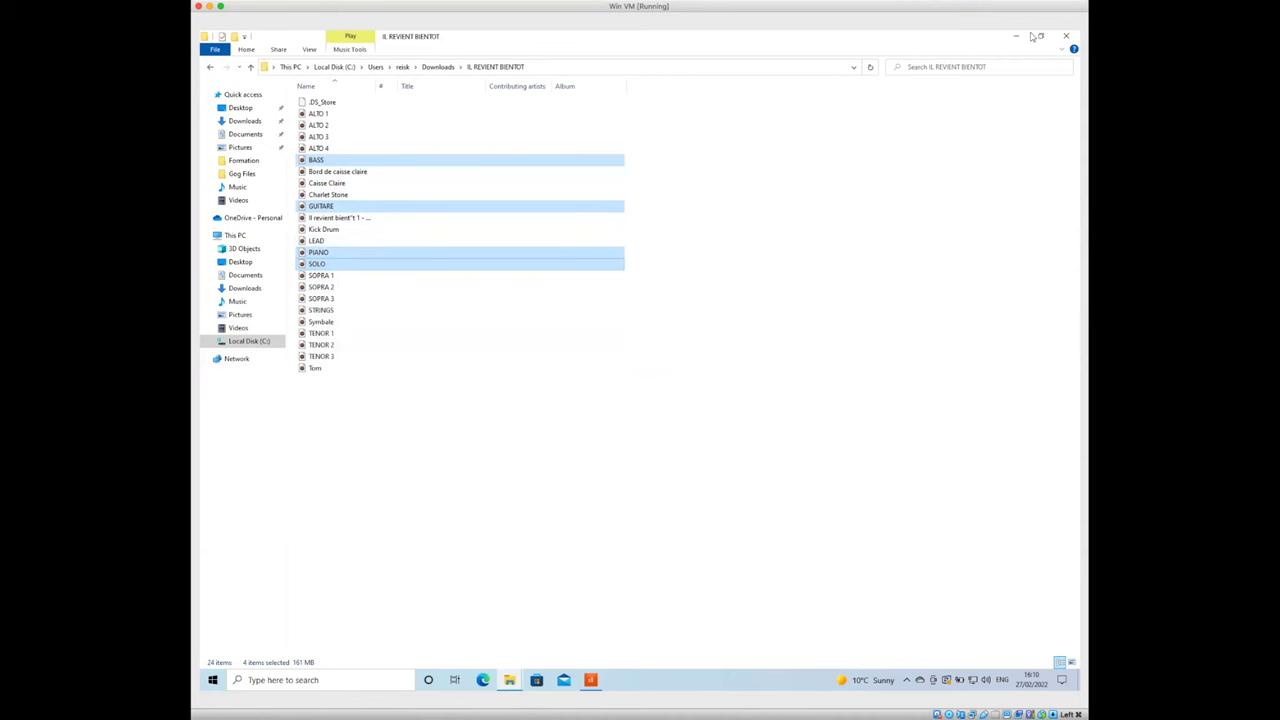
pyautogui.click(1041, 37)
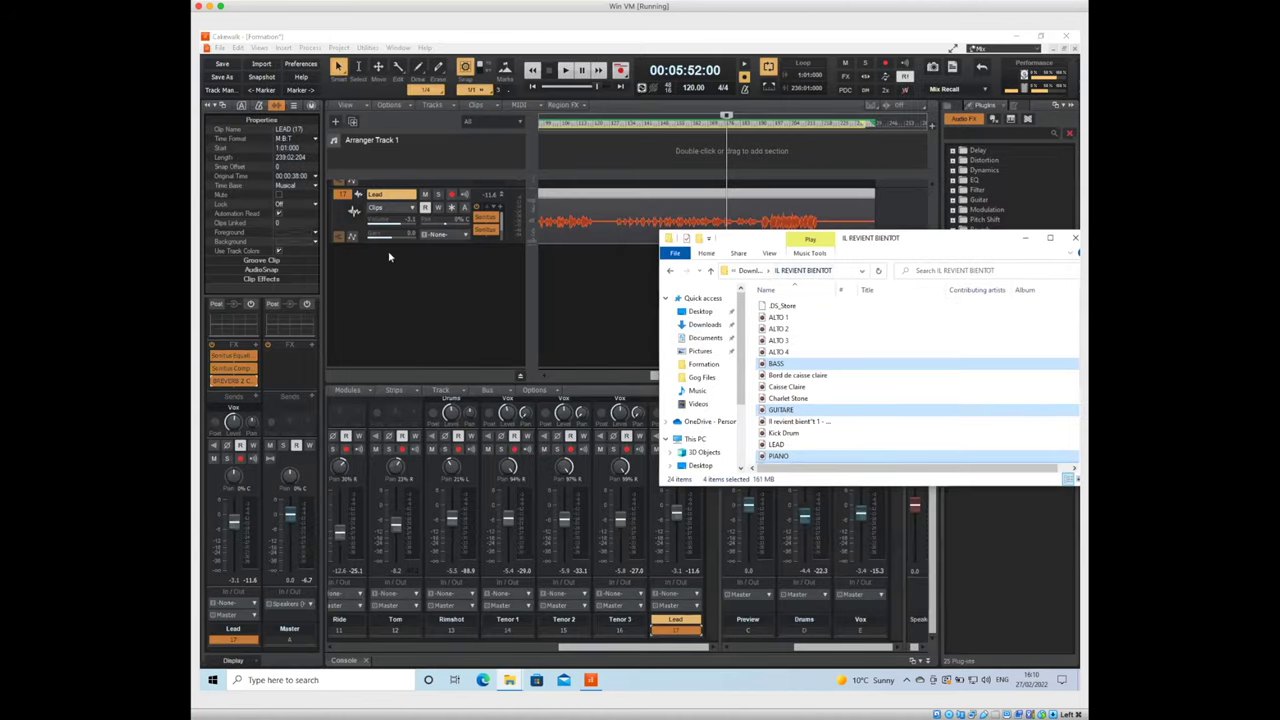
# Return to Cakewalk and insert four new audio tracks below the Lead track
pyautogui.click(443, 283)
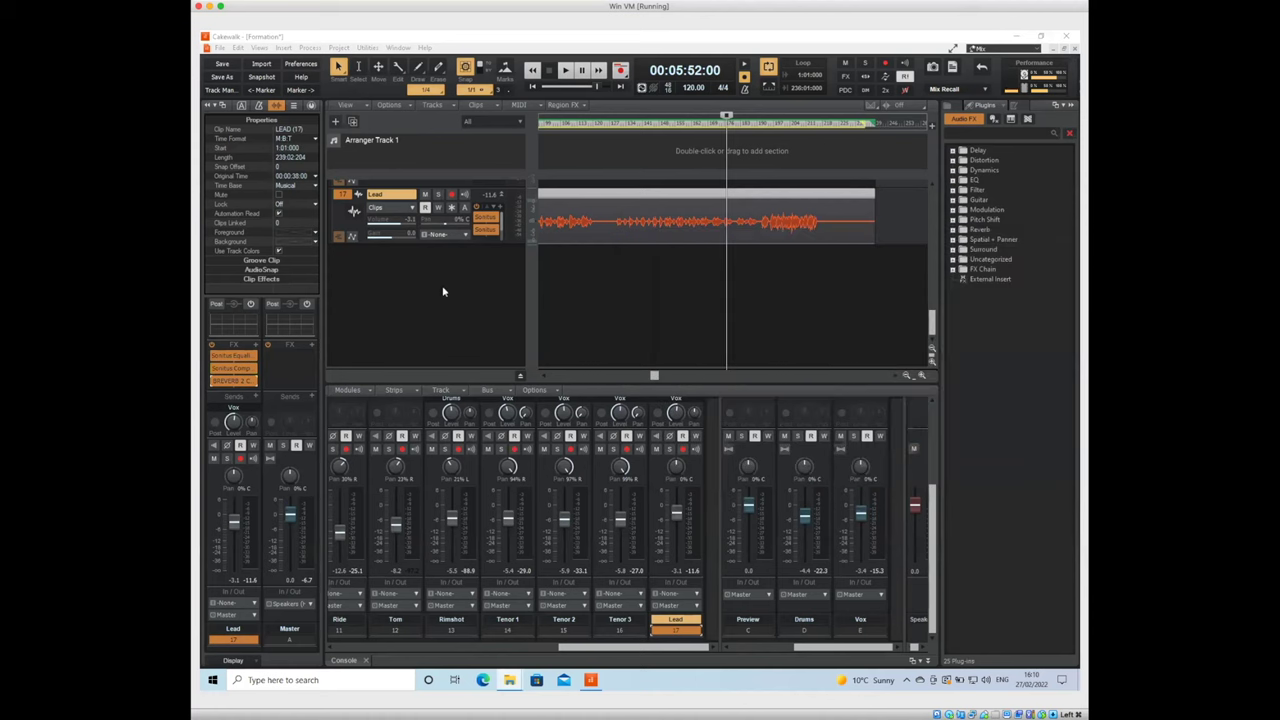
pyautogui.click(287, 48)
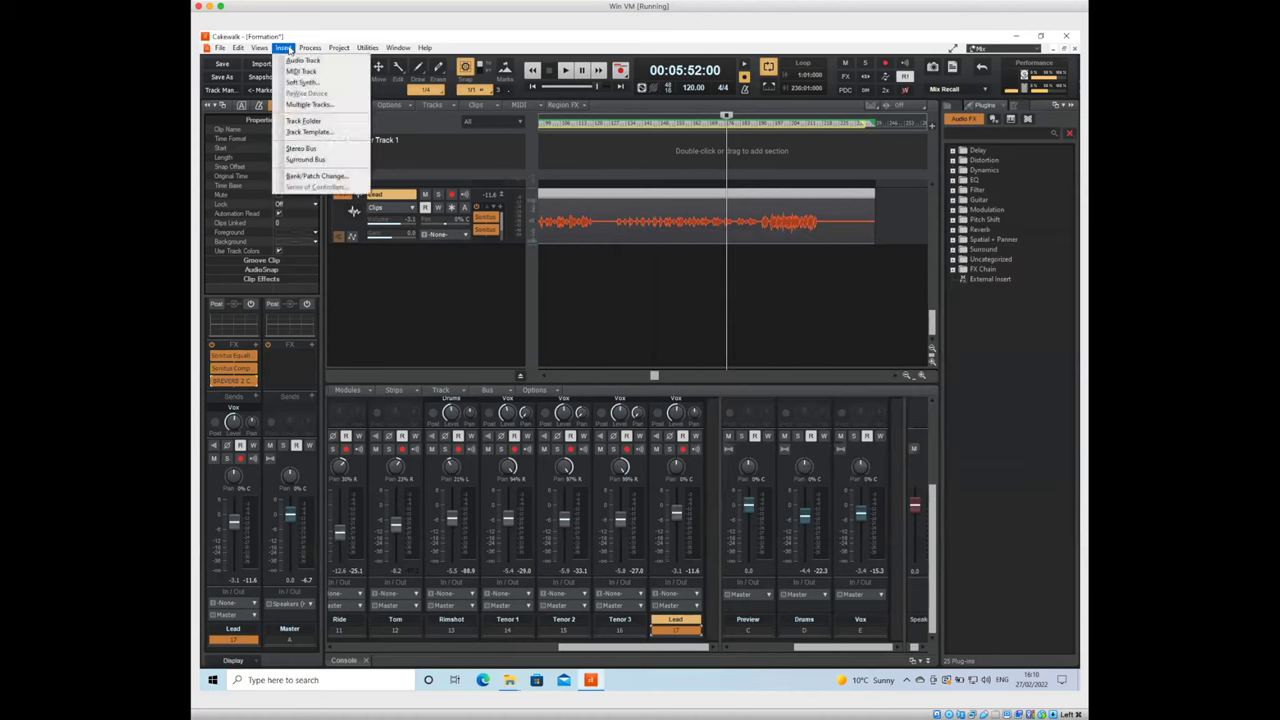
pyautogui.click(308, 64)
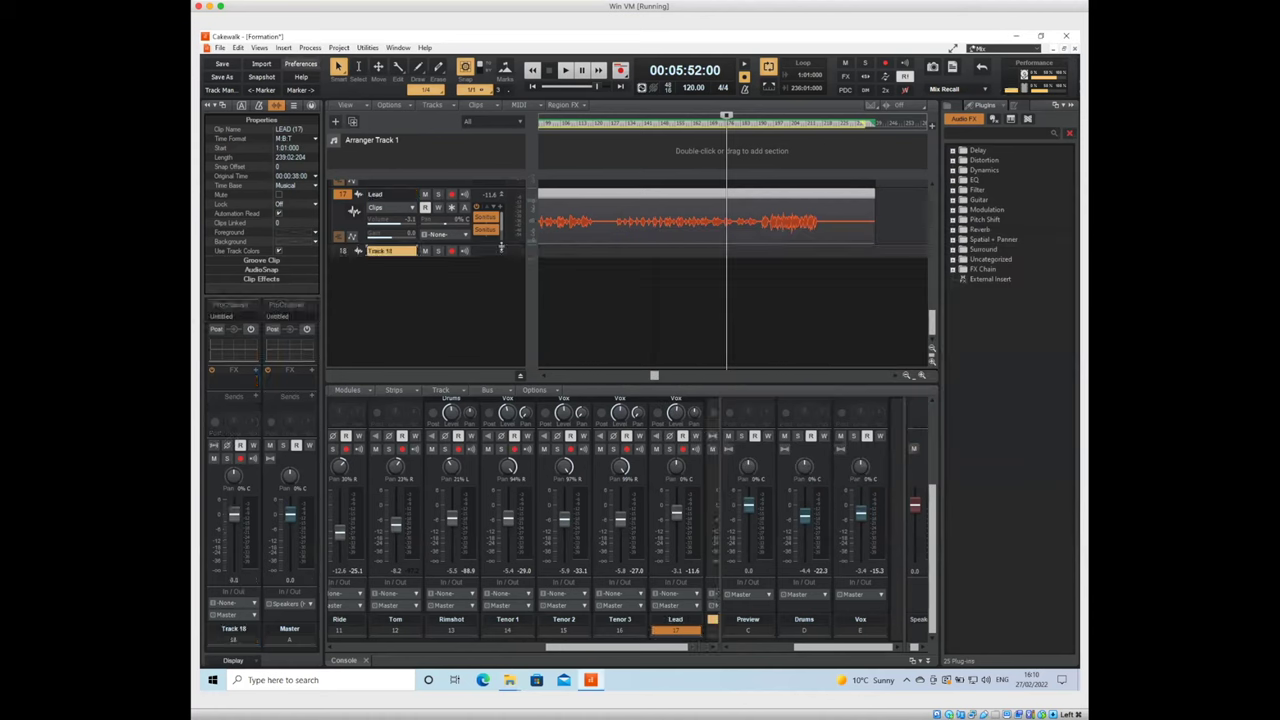
pyautogui.click(285, 48)
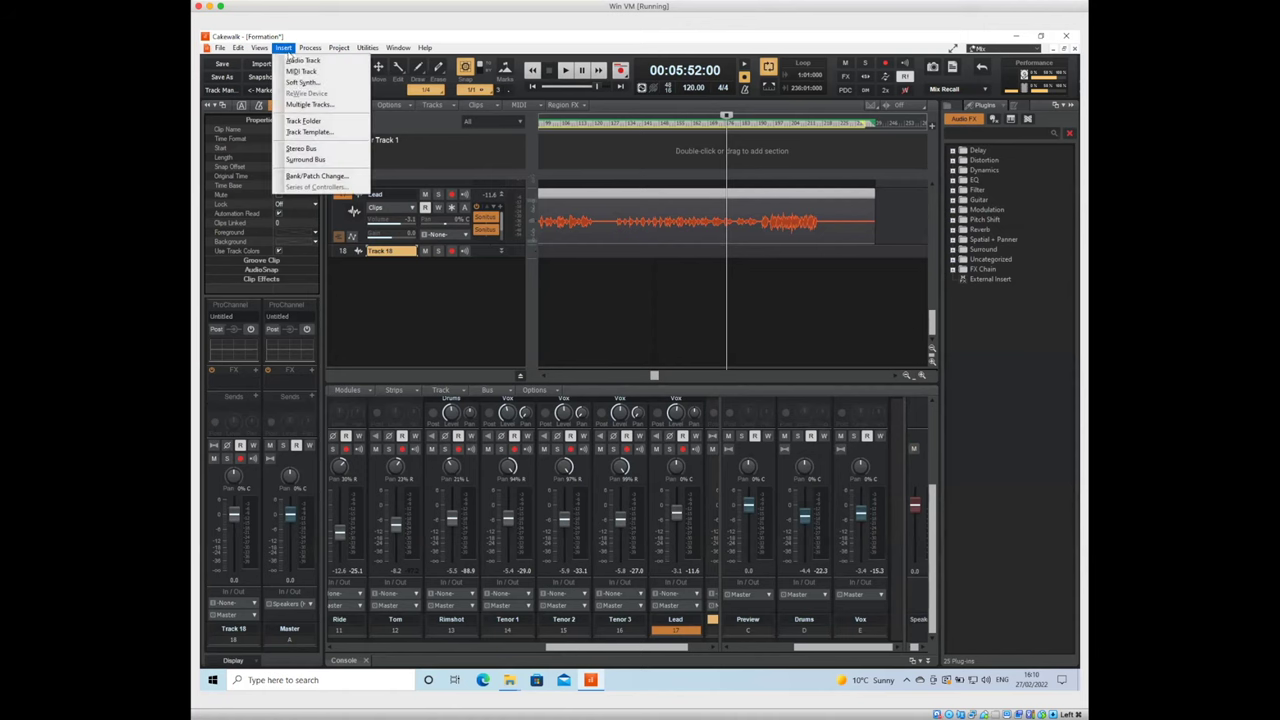
pyautogui.click(293, 62)
pyautogui.click(284, 48)
pyautogui.click(295, 61)
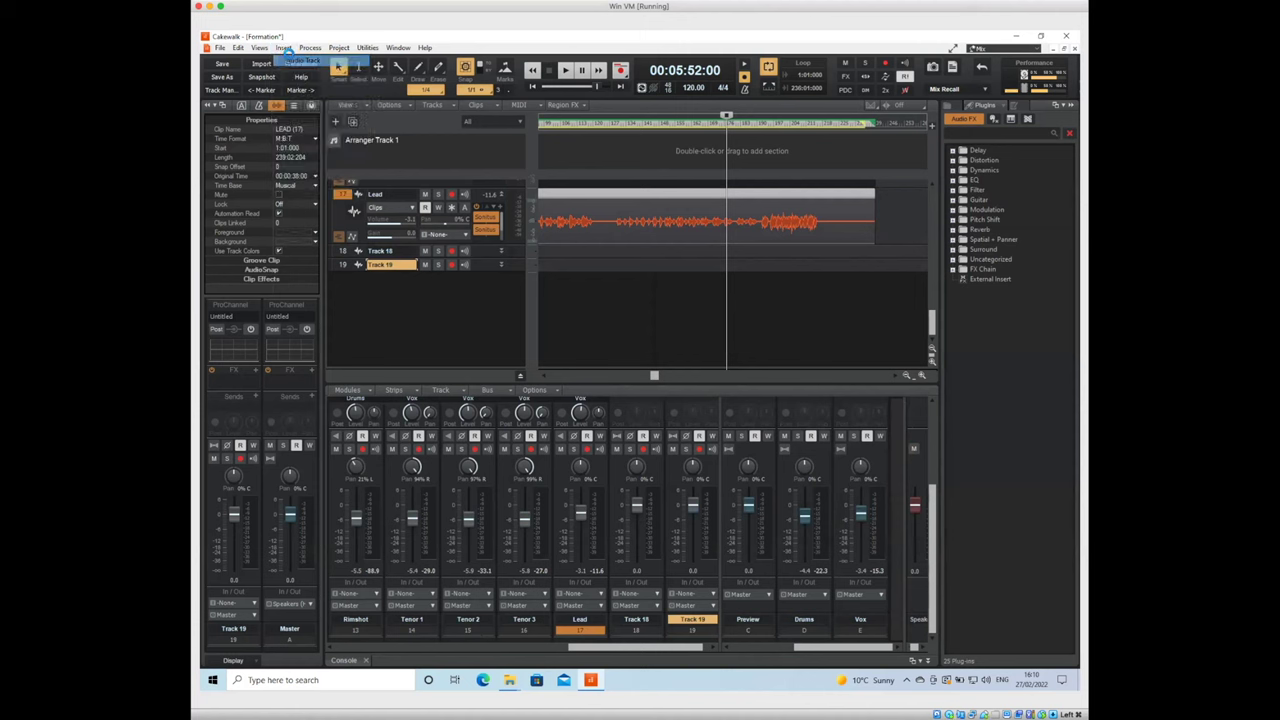
pyautogui.click(284, 48)
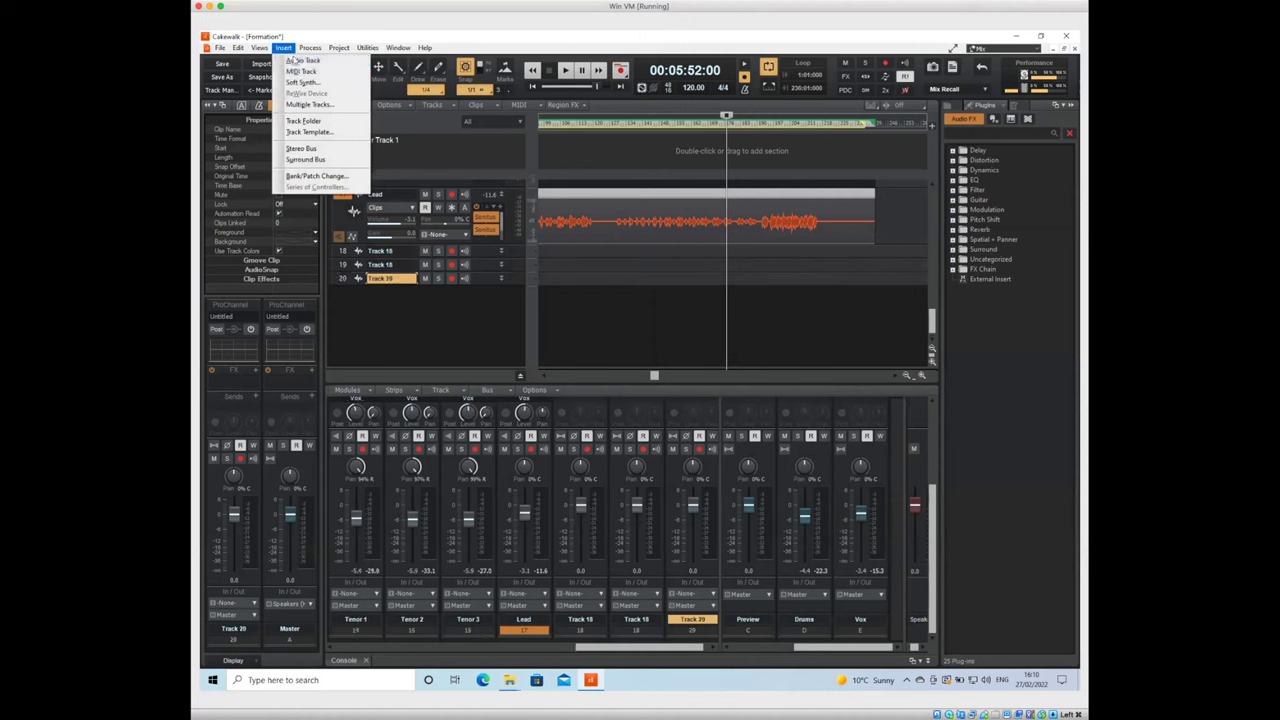
pyautogui.click(295, 61)
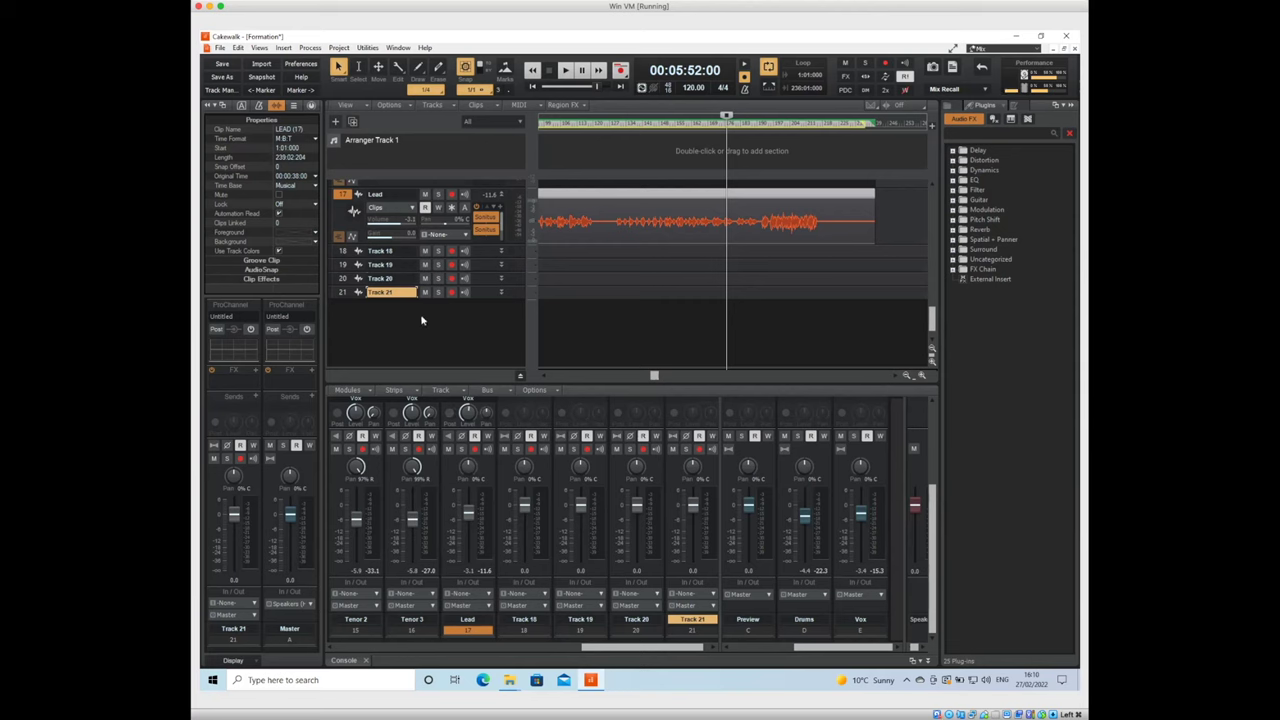
# Rename track 18 as Bass and track 19 as Piano
pyautogui.doubleClick(398, 252)
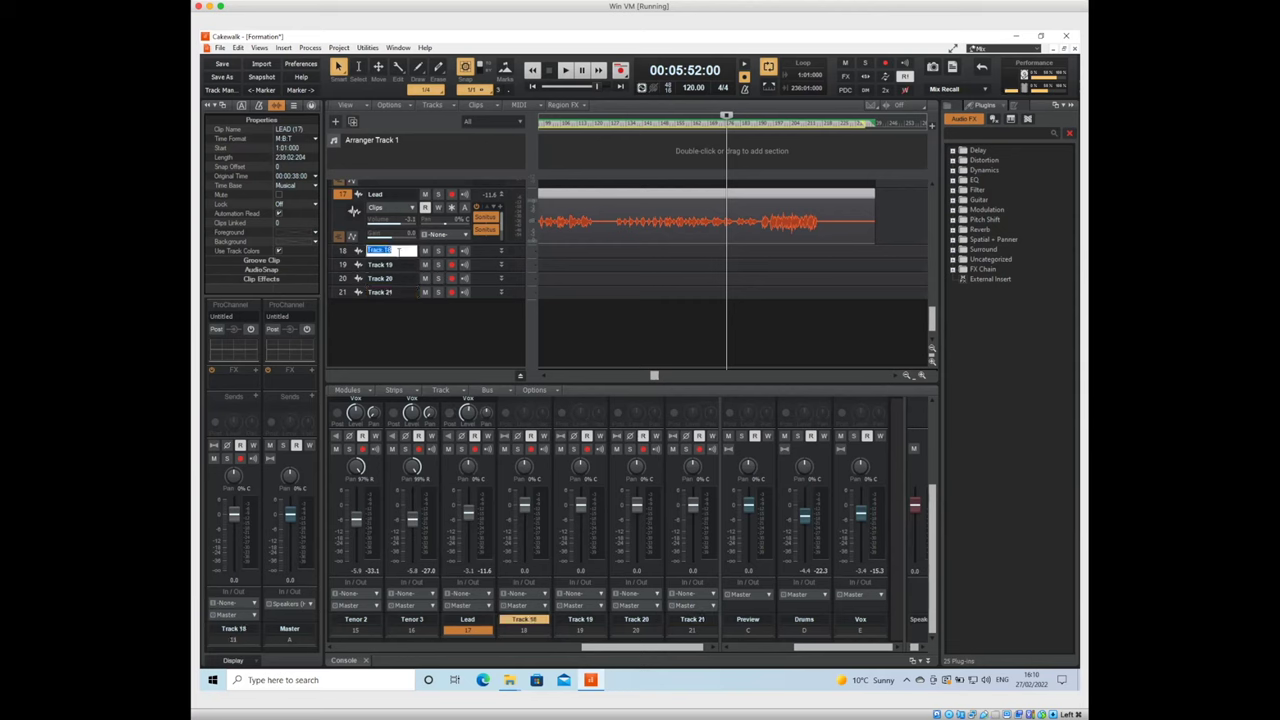
pyautogui.write('Bass')
pyautogui.press('Return')
pyautogui.doubleClick(396, 265)
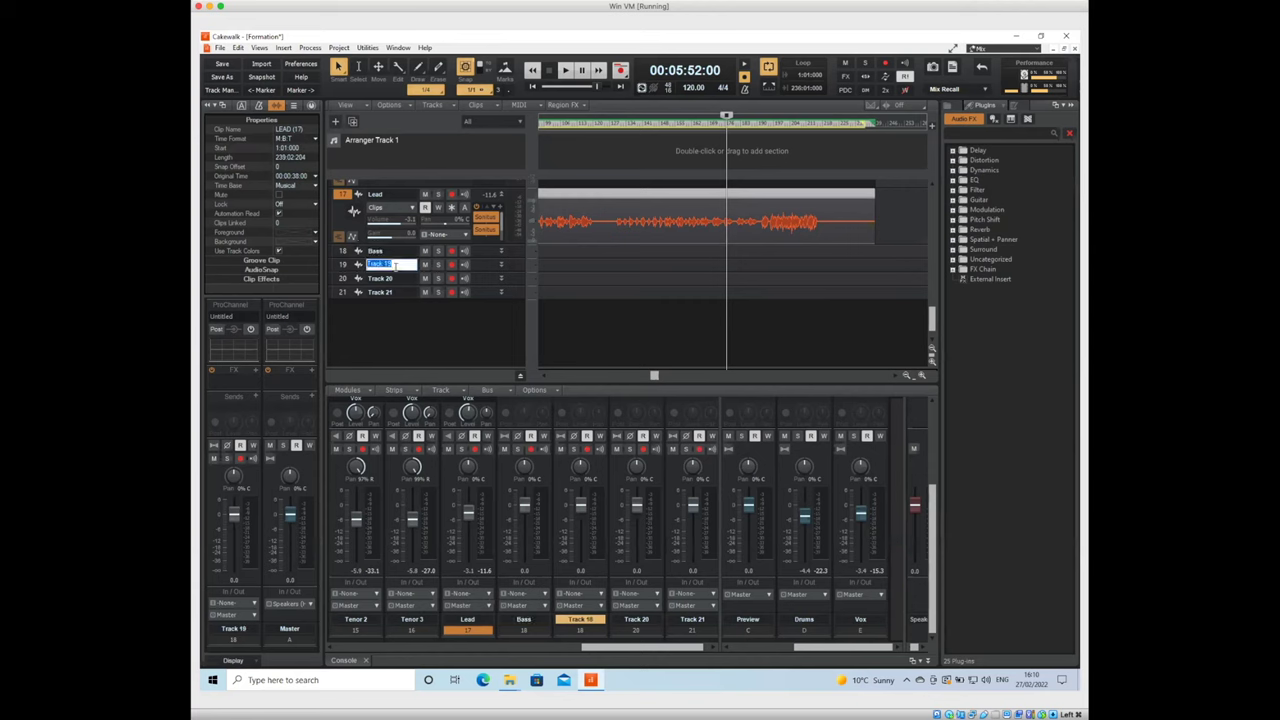
pyautogui.write('S')
pyautogui.press('Return')
# Rename track 20 as Guitar and track 21 as G Solo
pyautogui.doubleClick(388, 278)
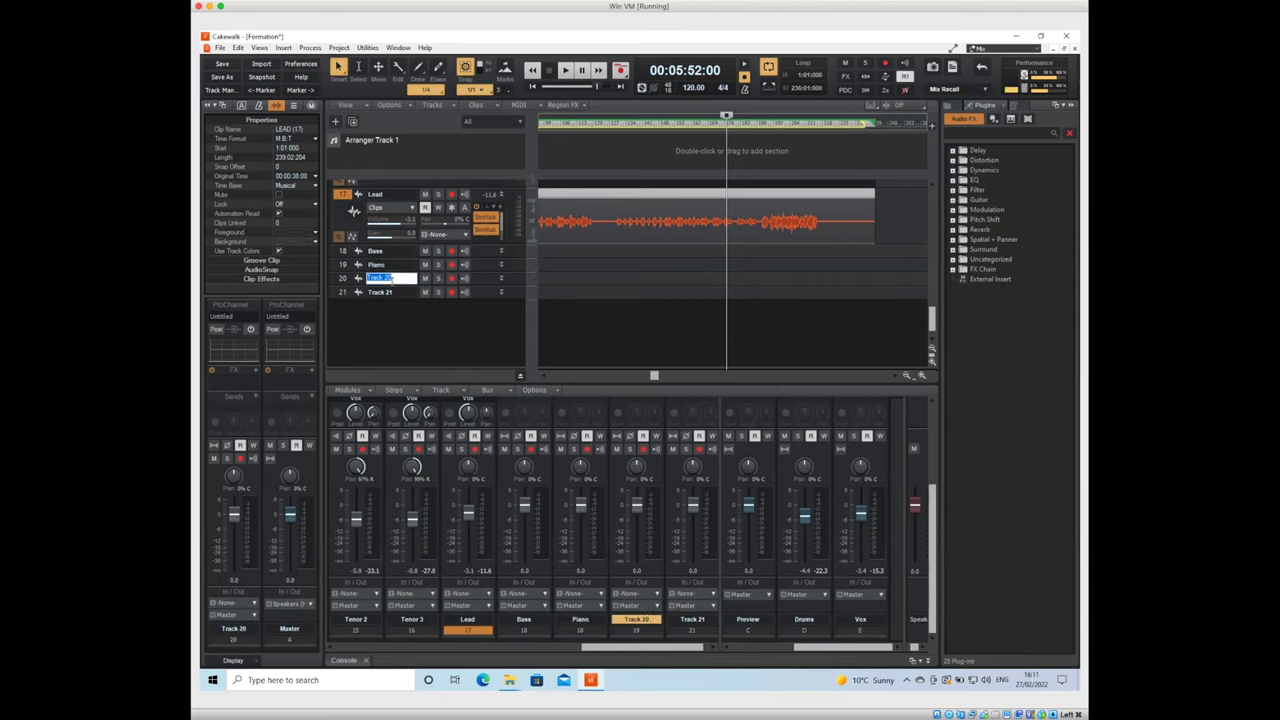
pyautogui.write('Guitar')
pyautogui.doubleClick(396, 292)
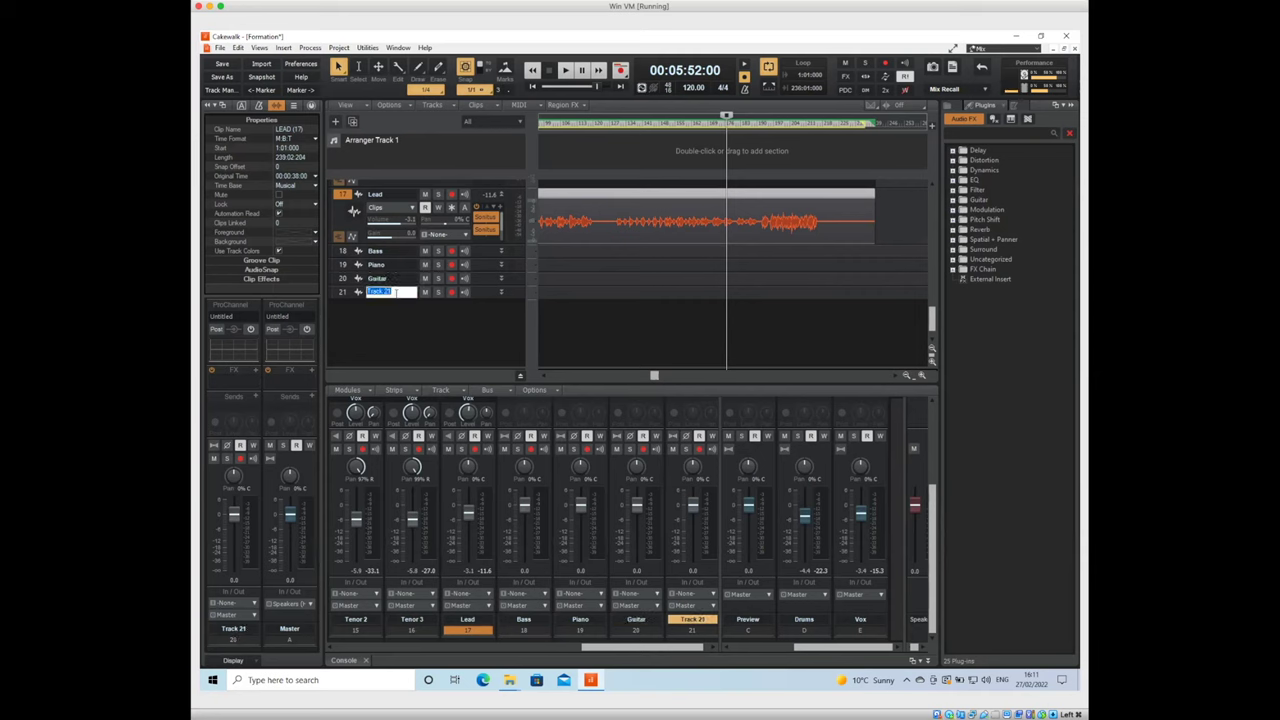
pyautogui.write('S')
pyautogui.write(' Solo')
pyautogui.press('Return')
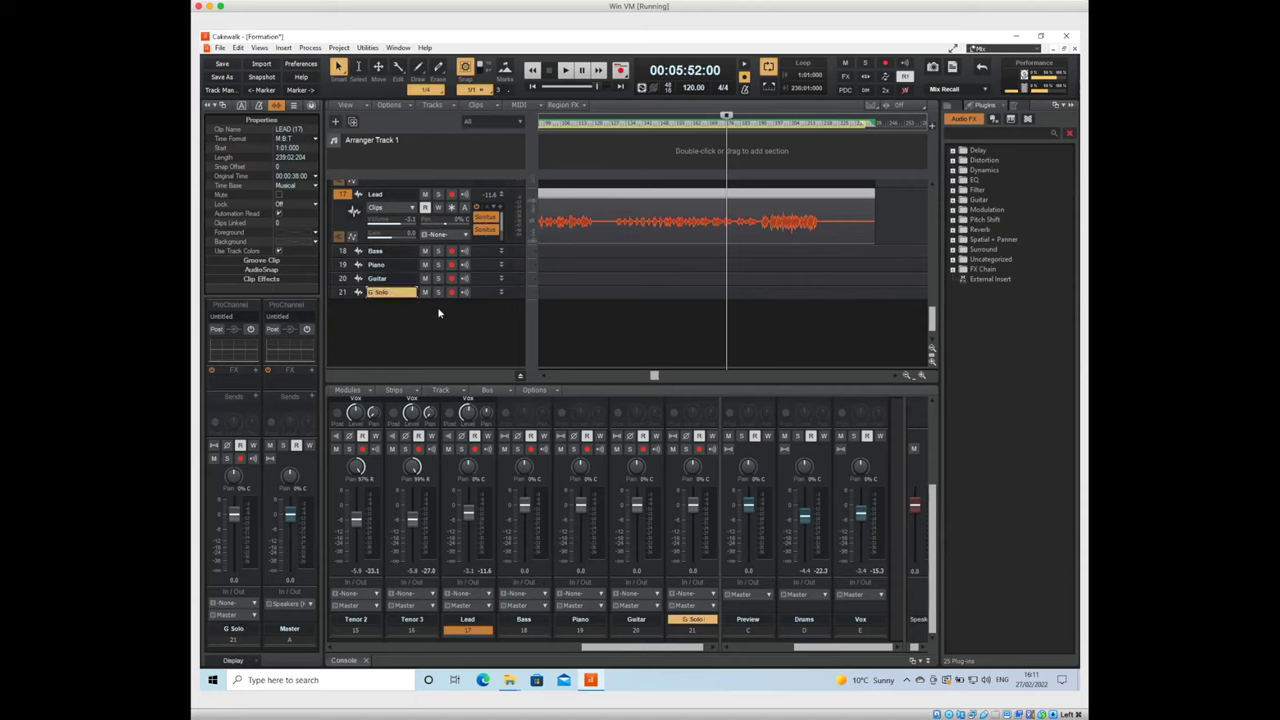
# Expand the Bass, Piano, Guitar and G Solo track strips to show their controls
pyautogui.click(502, 253)
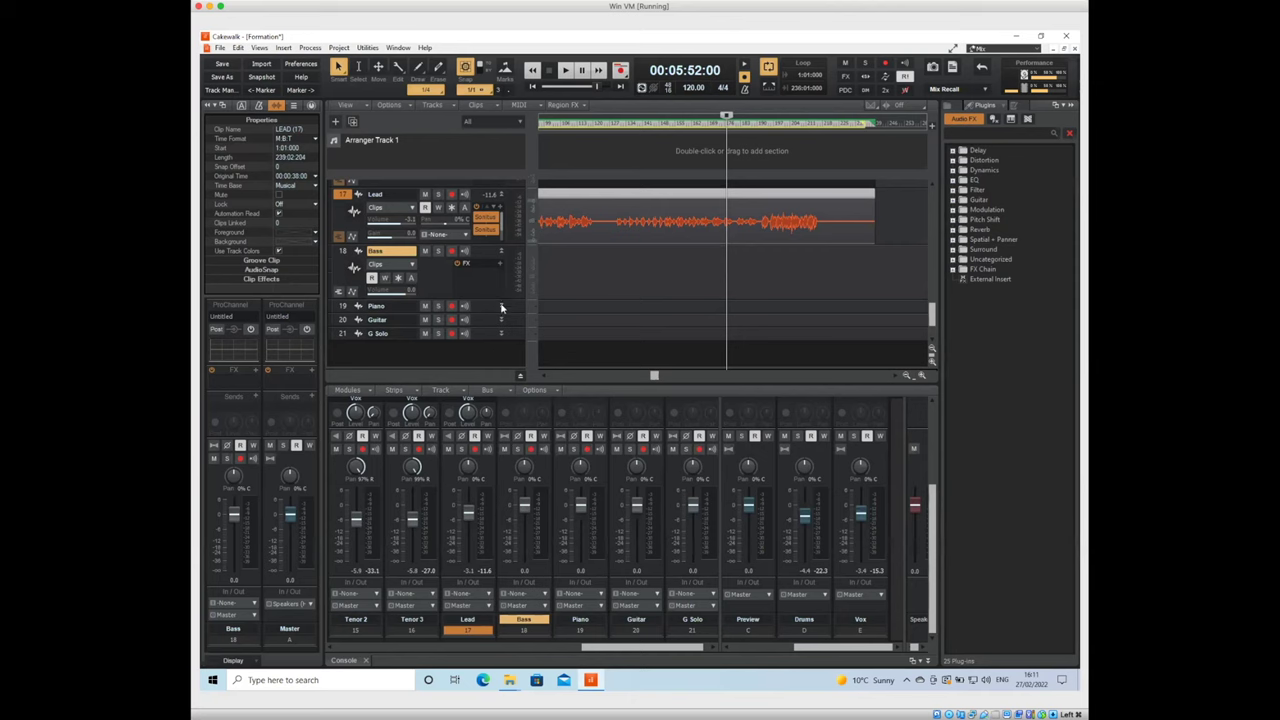
pyautogui.click(502, 307)
pyautogui.click(502, 360)
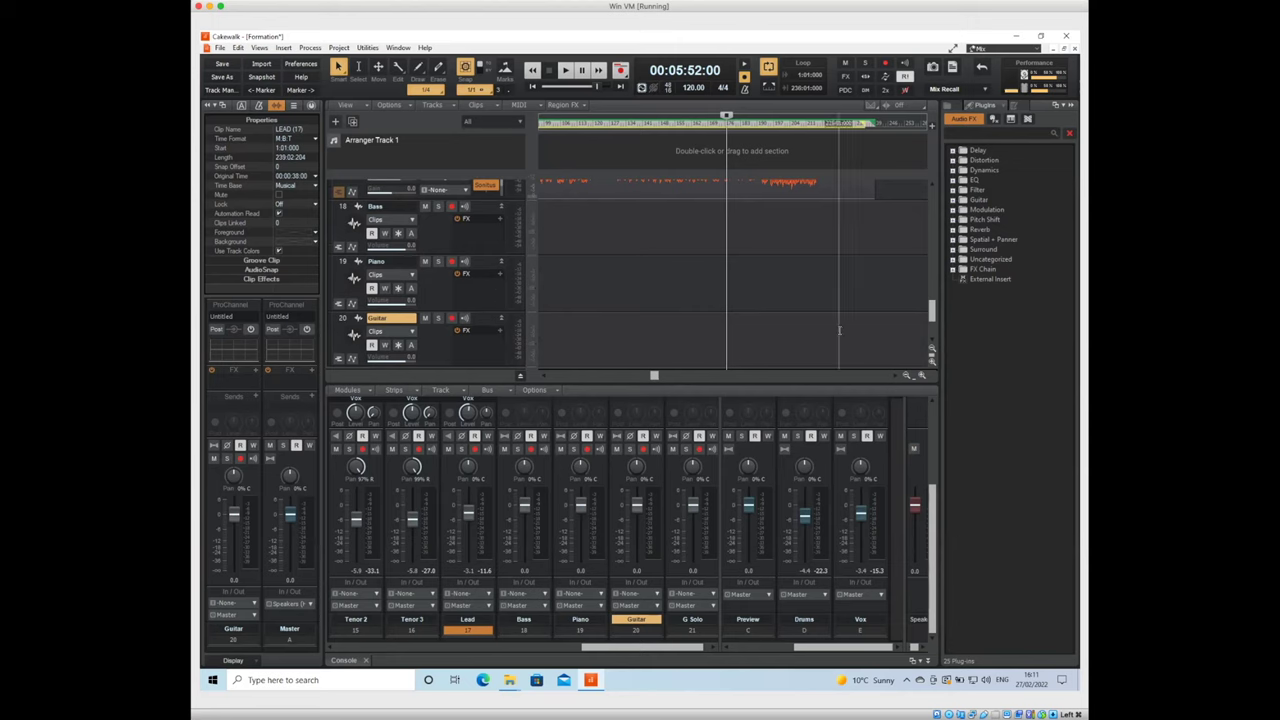
pyautogui.scroll(-3, 932, 318)
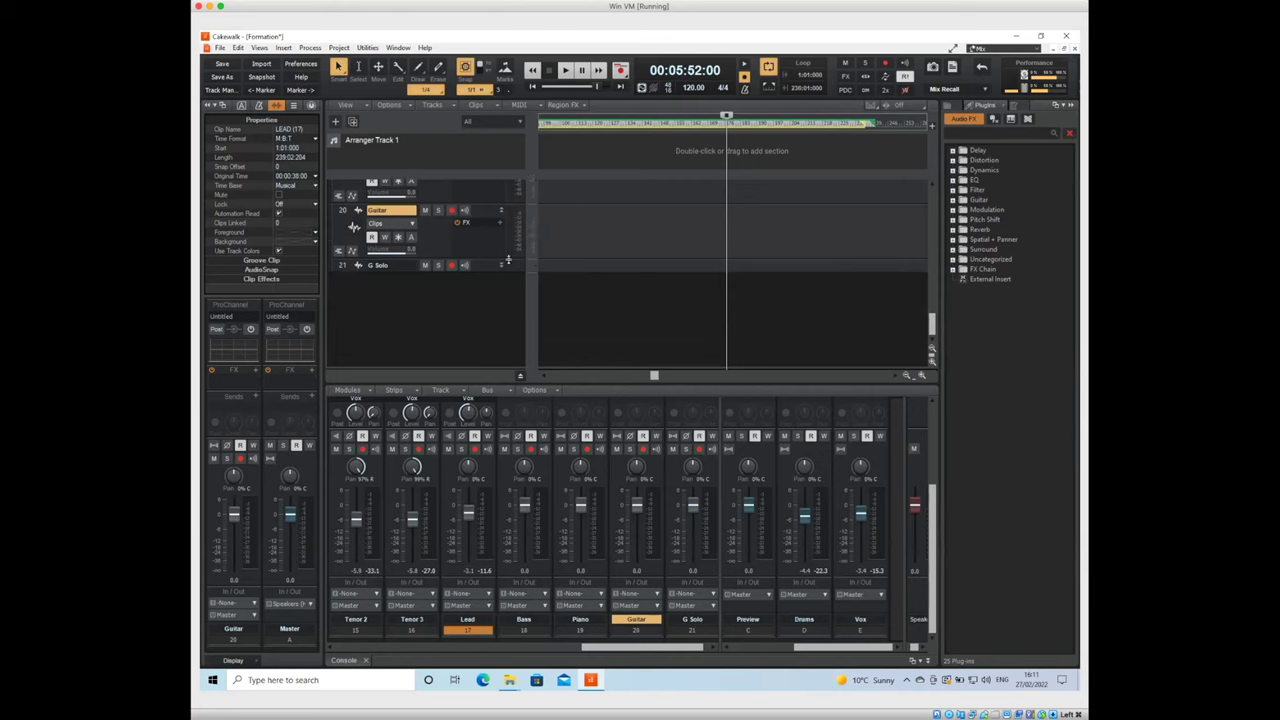
pyautogui.moveTo(503, 268); pyautogui.dragTo(508, 306)
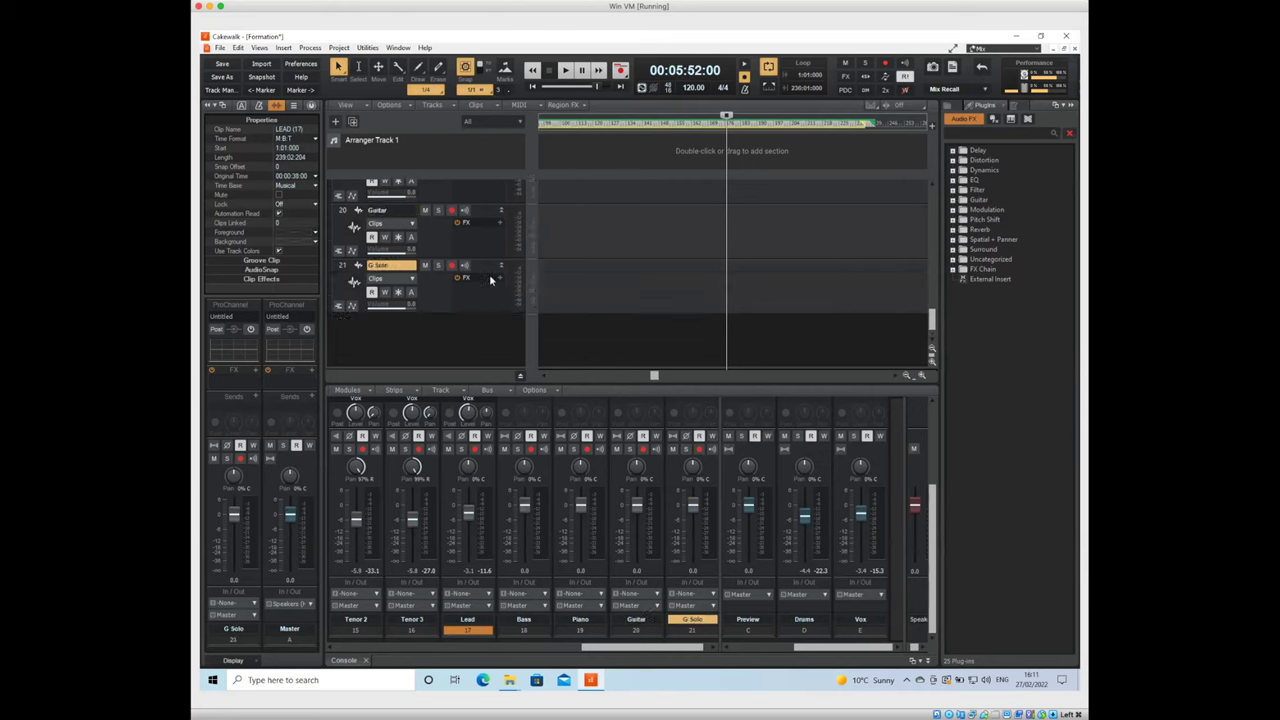
# Import the BASS audio file from File Explorer's IL REVIENT BIENTOT folder onto the Bass track
pyautogui.click(509, 680)
pyautogui.moveTo(506, 640)
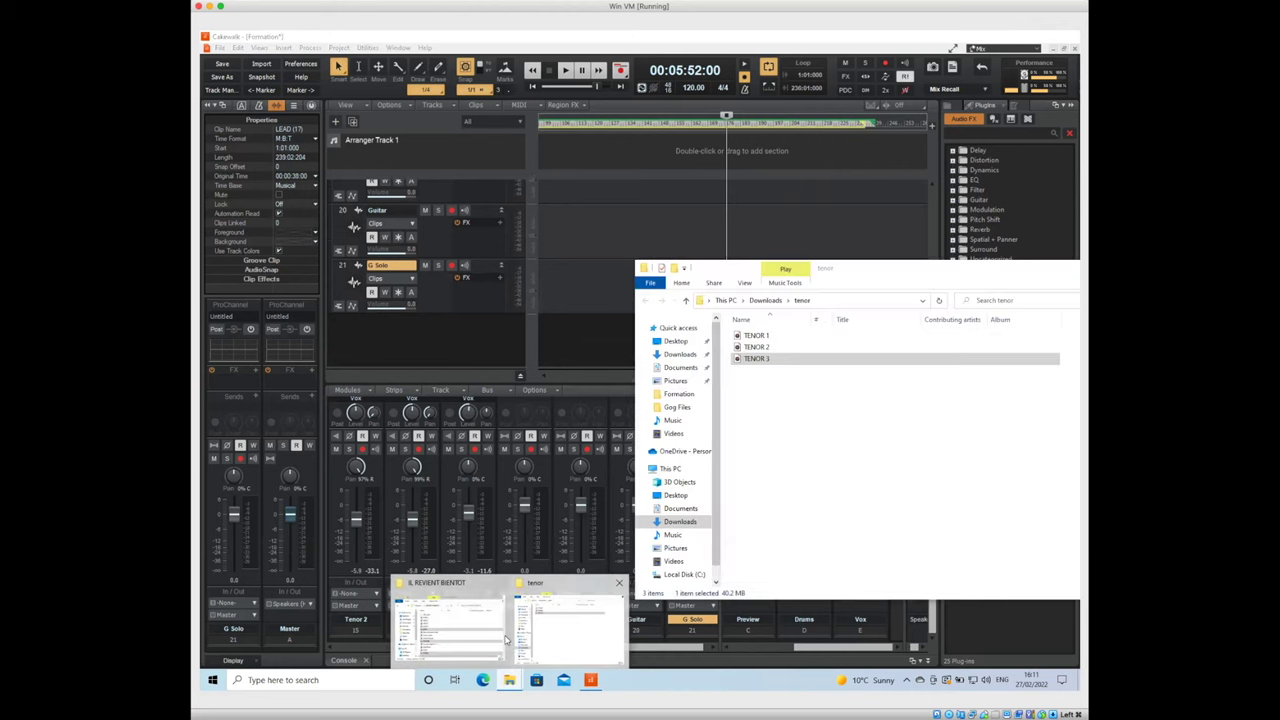
pyautogui.click(445, 625)
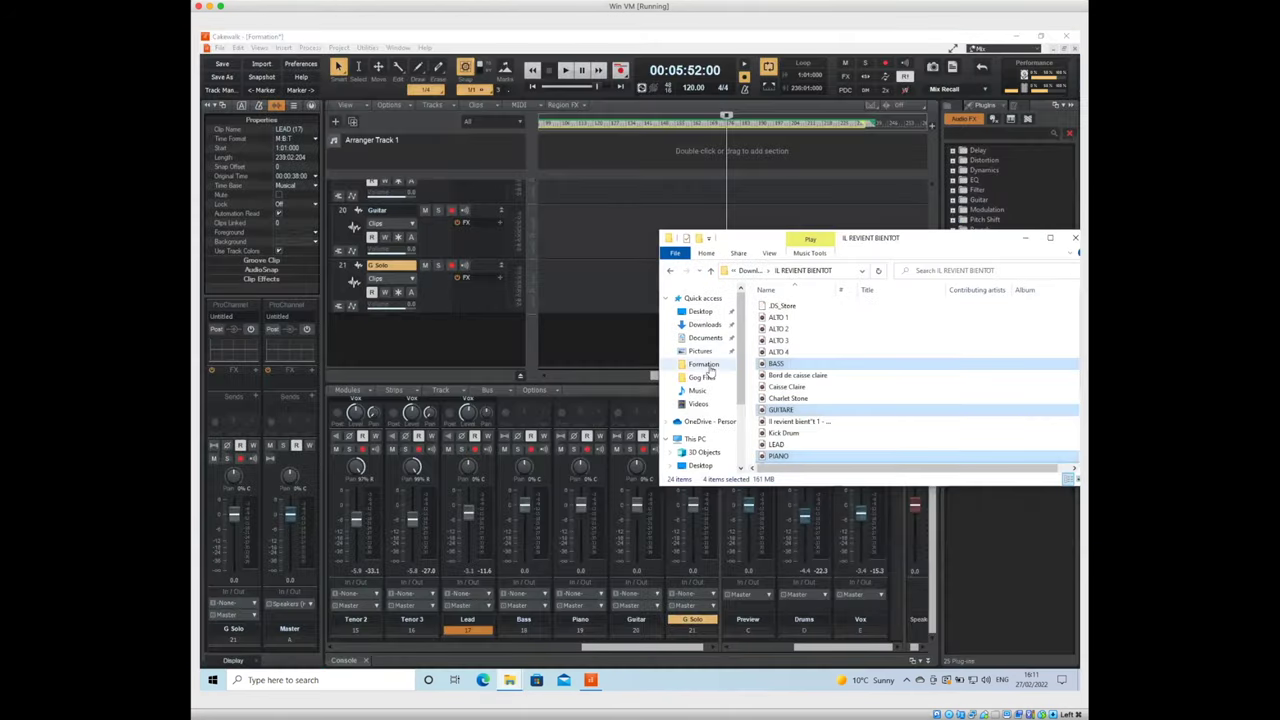
pyautogui.click(786, 364)
pyautogui.moveTo(786, 366); pyautogui.dragTo(608, 278)
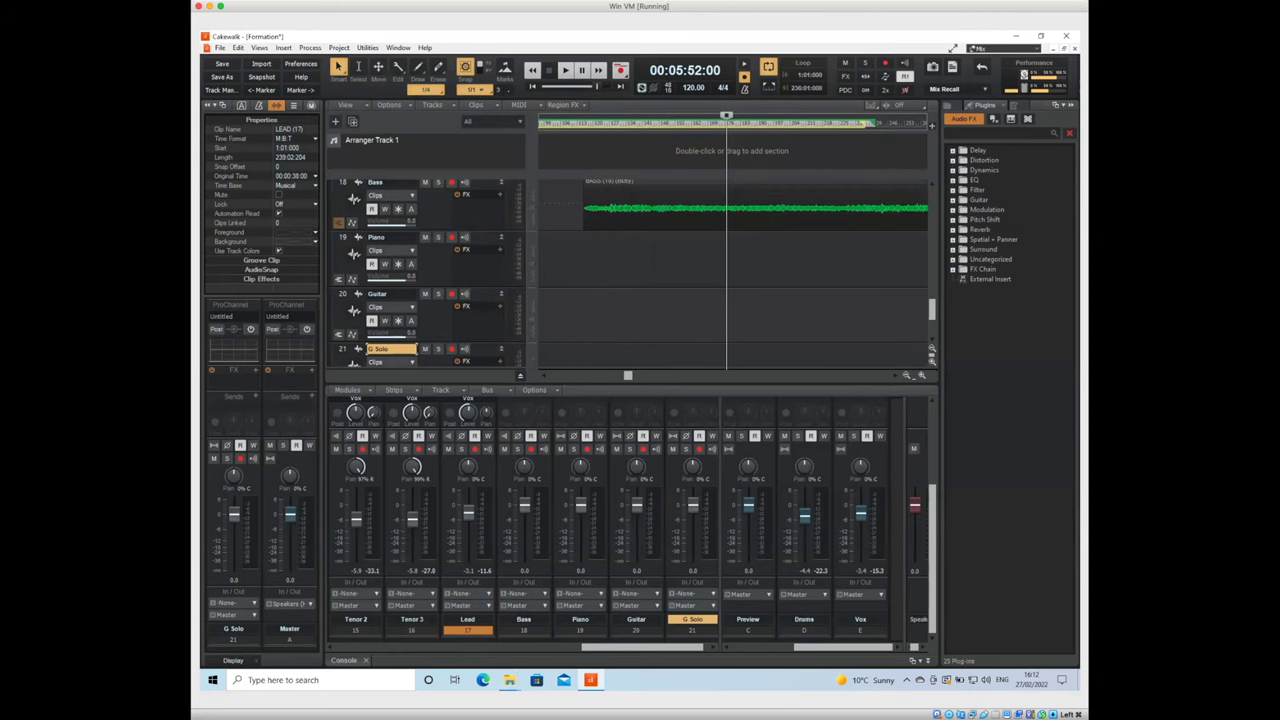
# Import the PIANO audio file from the IL REVIENT BIENTOT folder onto the Piano track
pyautogui.moveTo(509, 680)
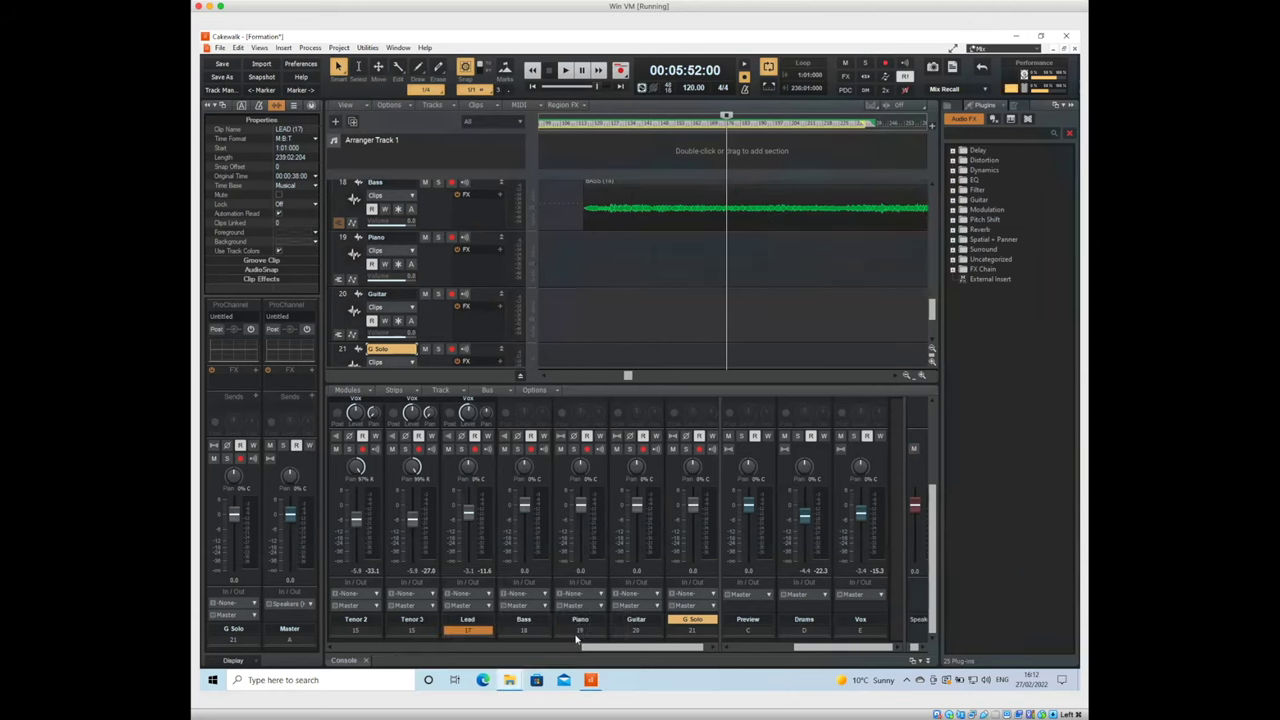
pyautogui.click(390, 237)
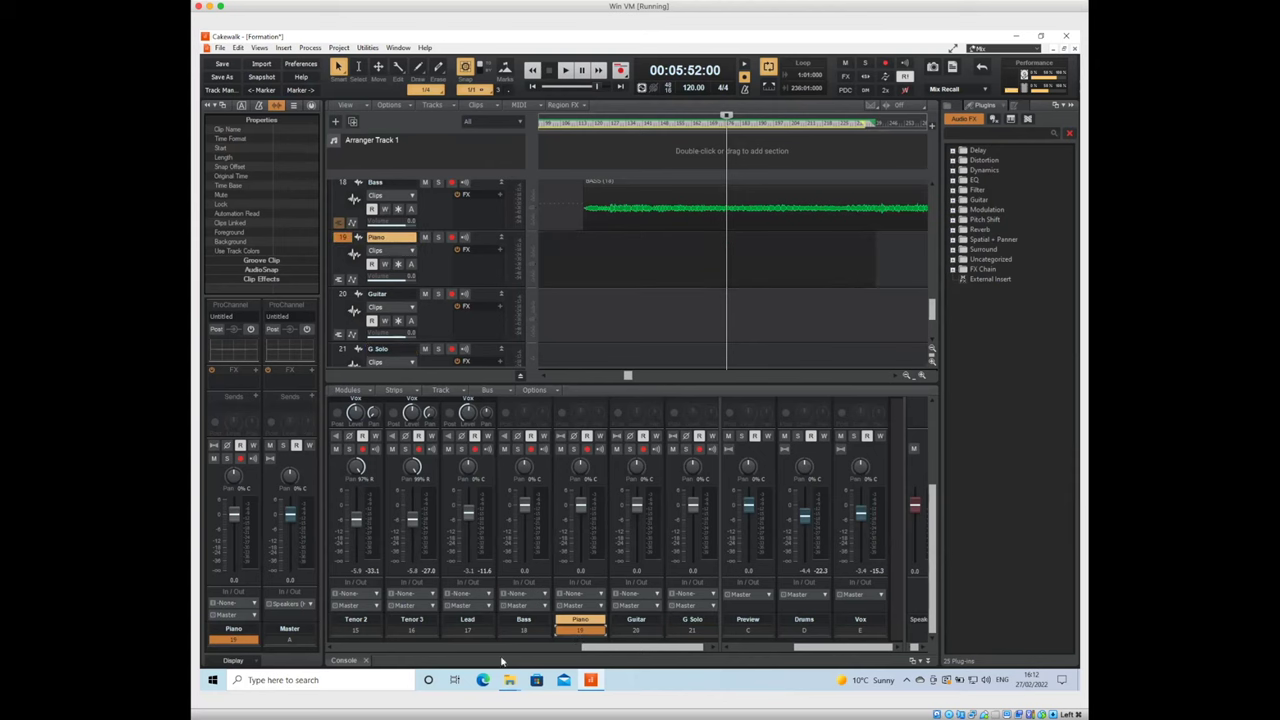
pyautogui.moveTo(508, 683)
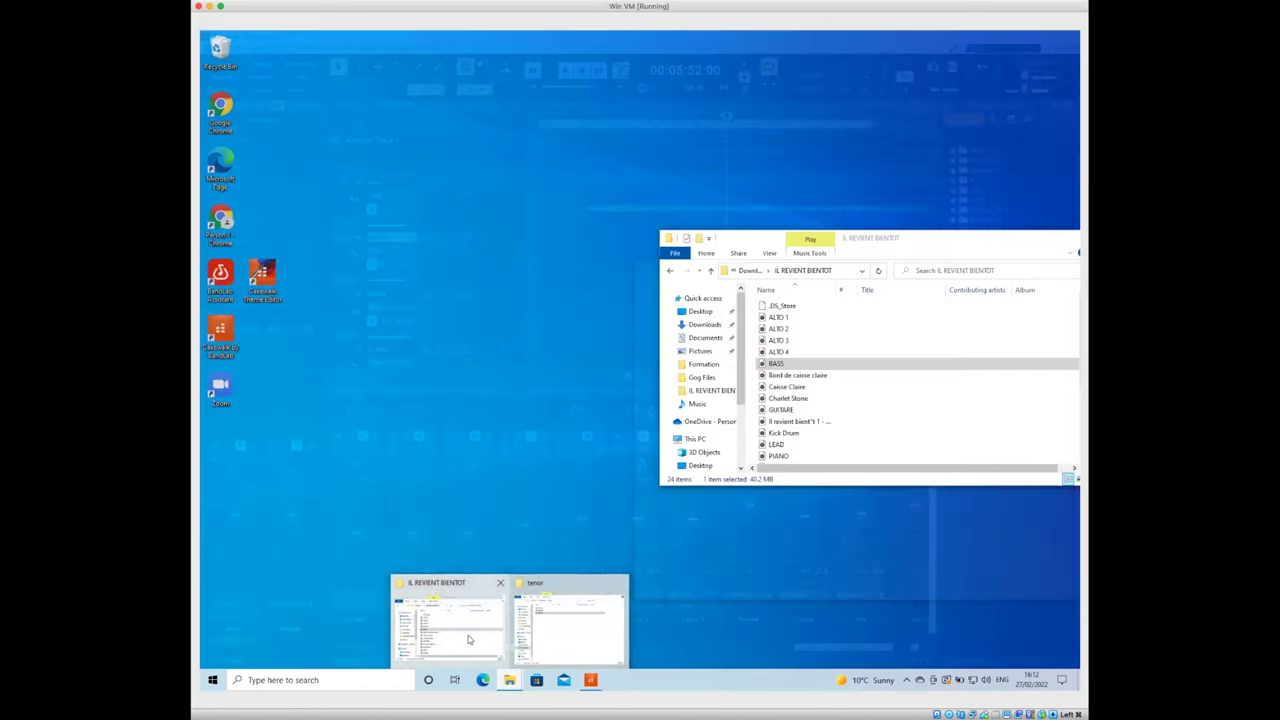
pyautogui.click(468, 640)
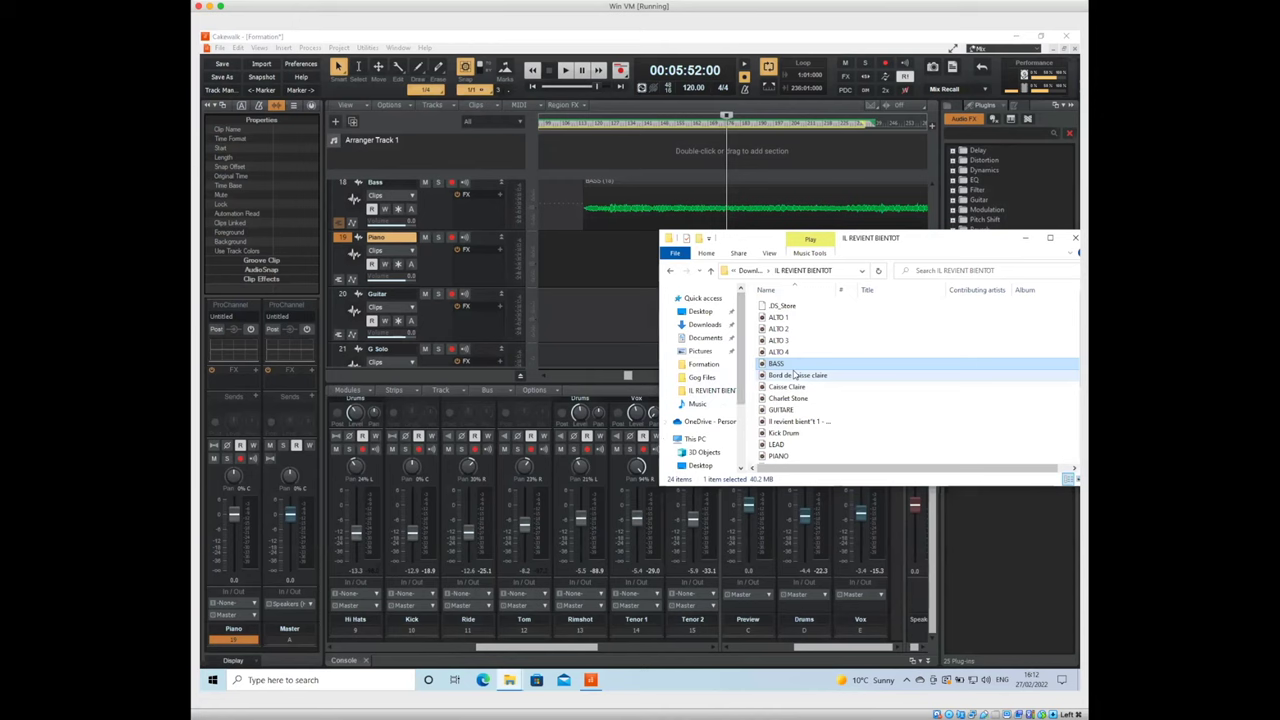
pyautogui.click(786, 456)
pyautogui.moveTo(788, 456); pyautogui.dragTo(571, 264)
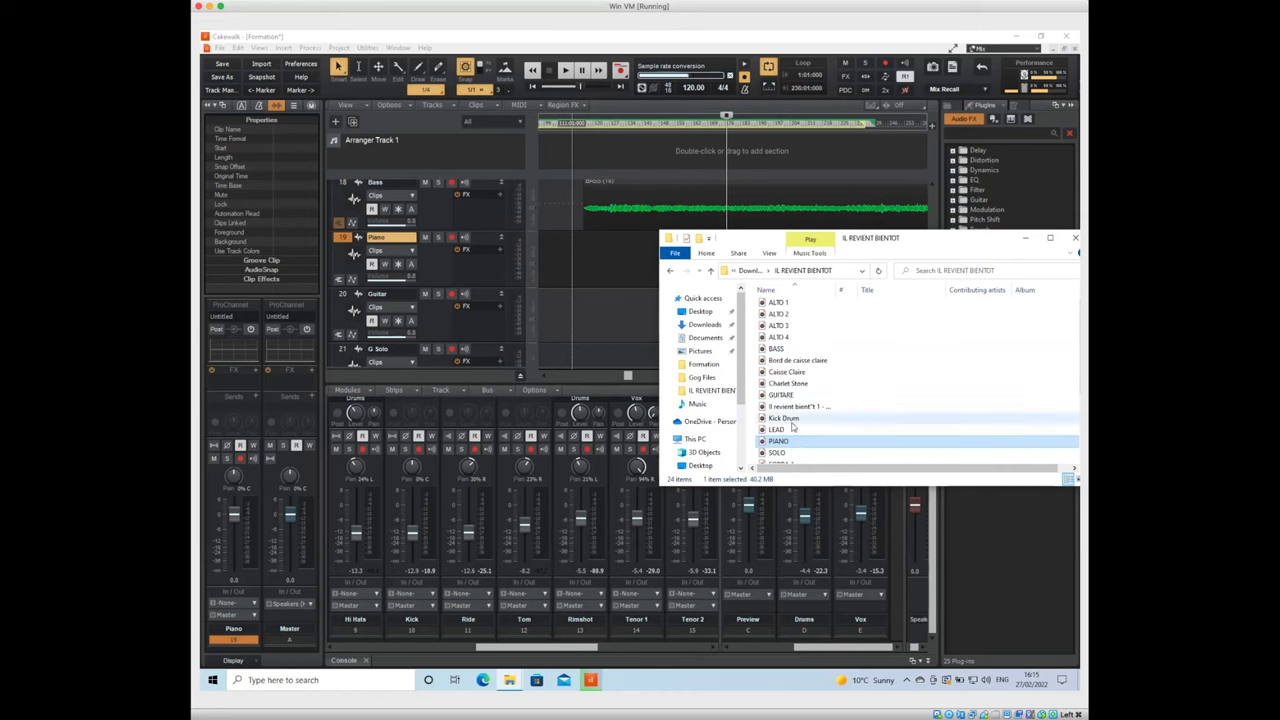
# Import the GUITARE audio file from the IL REVIENT BIENTOT folder onto the Guitar track
pyautogui.scroll(-3, 790, 424)
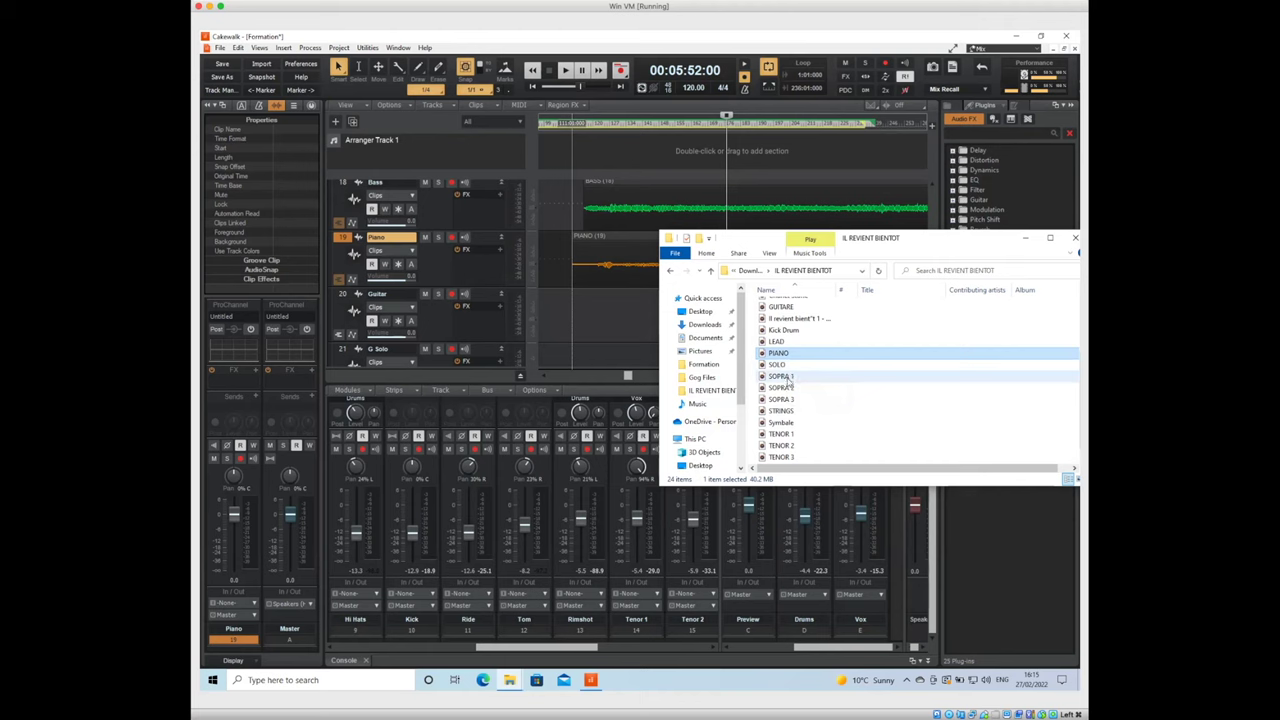
pyautogui.click(797, 309)
pyautogui.moveTo(797, 309); pyautogui.dragTo(620, 323)
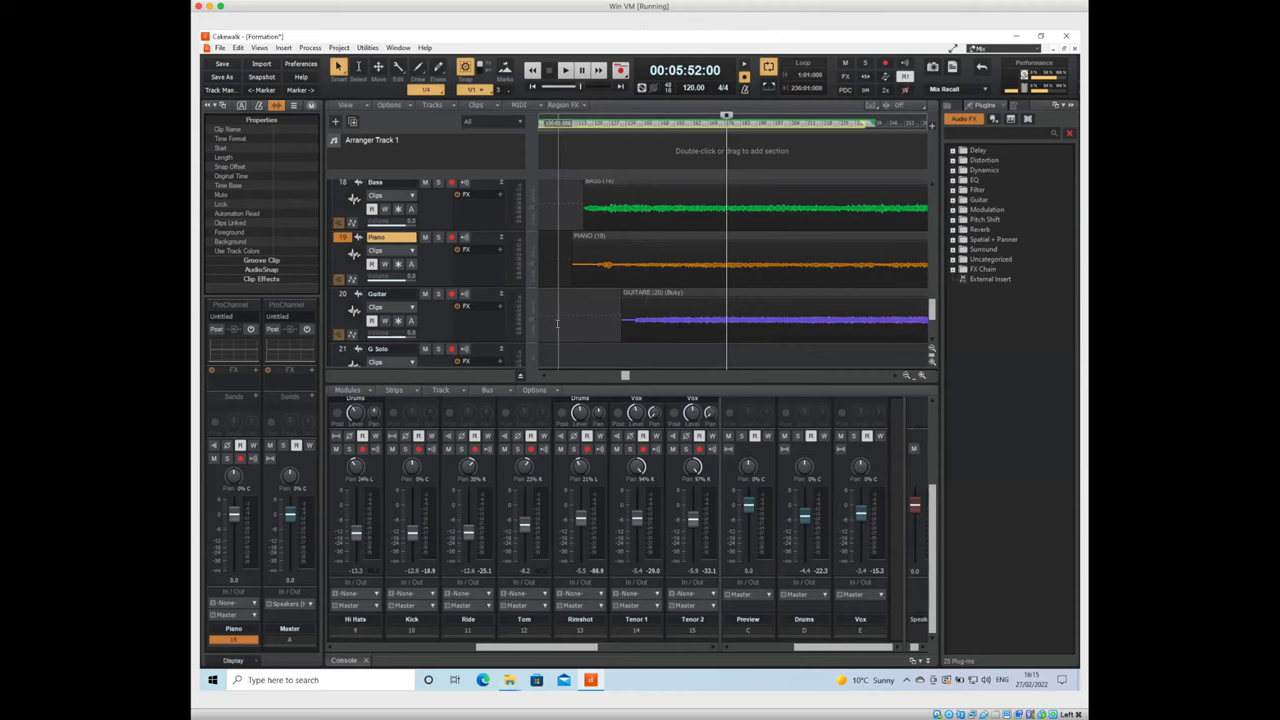
# Import the SOLO audio file from File Explorer's IL REVIENT BIENTOT folder onto the G Solo track in Cakewalk
pyautogui.scroll(-3, 562, 304)
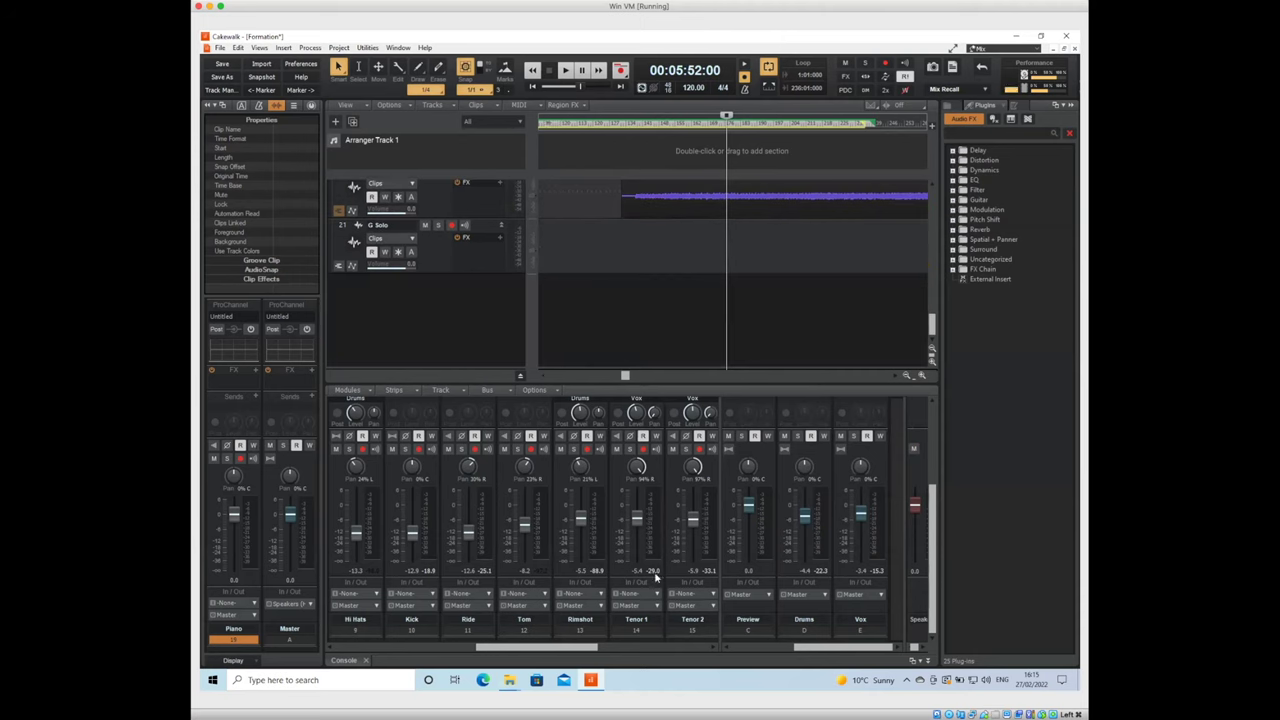
pyautogui.moveTo(509, 680)
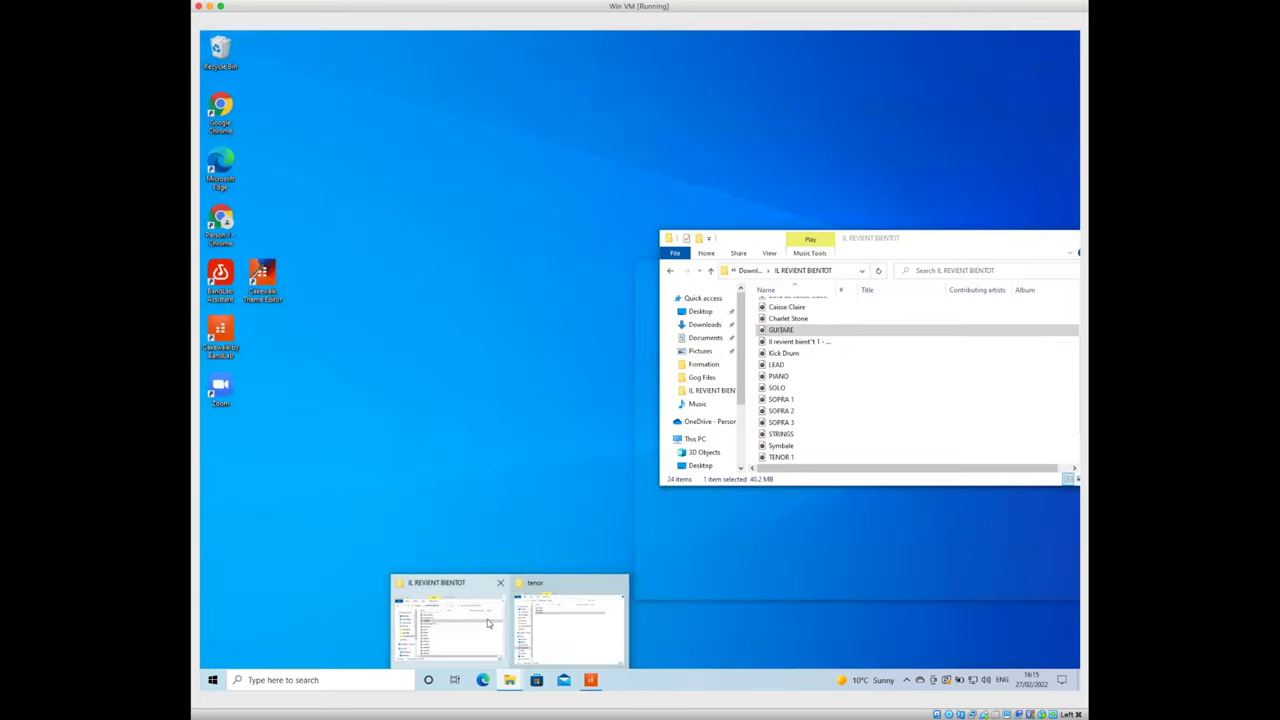
pyautogui.click(489, 622)
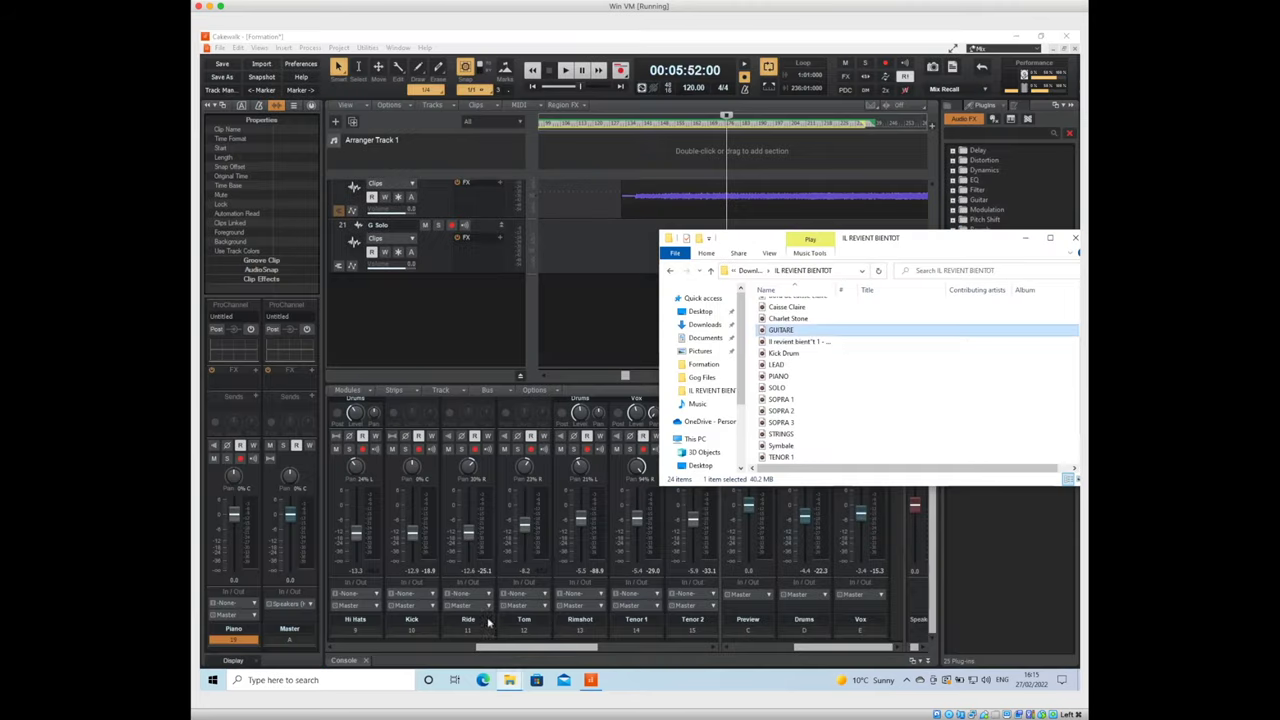
pyautogui.click(783, 387)
pyautogui.moveTo(783, 387); pyautogui.dragTo(572, 256)
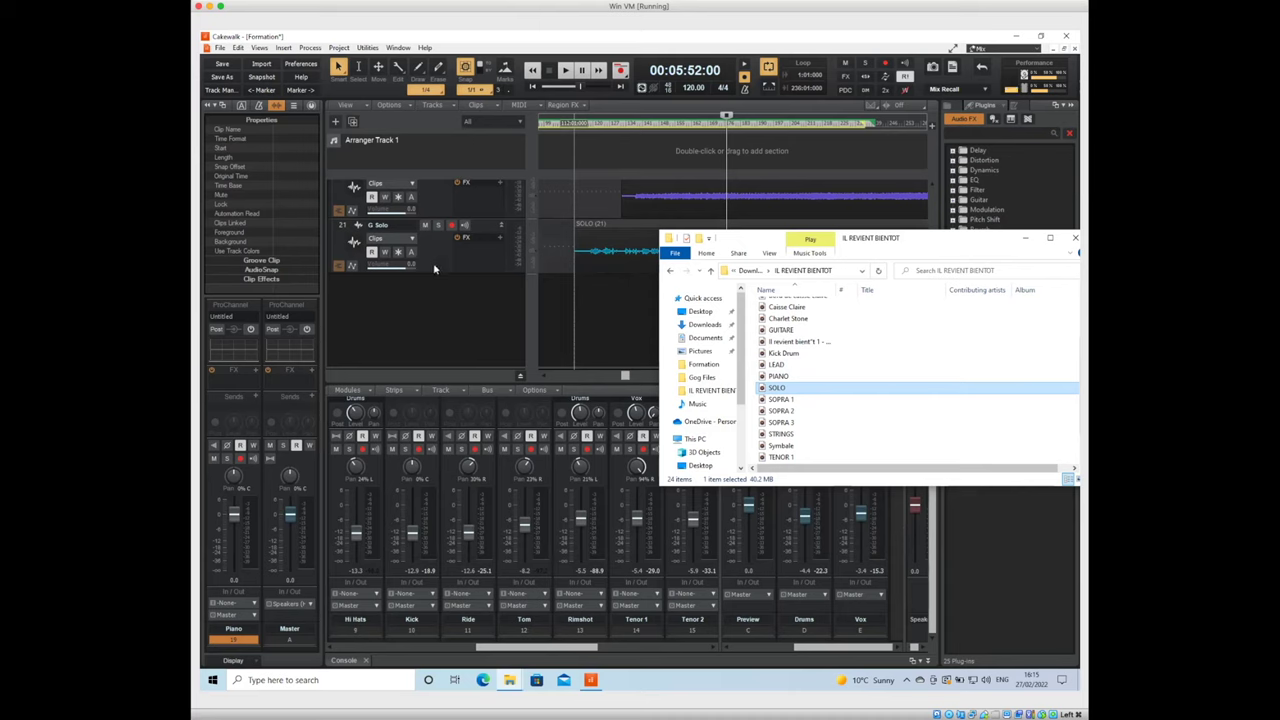
pyautogui.click(398, 344)
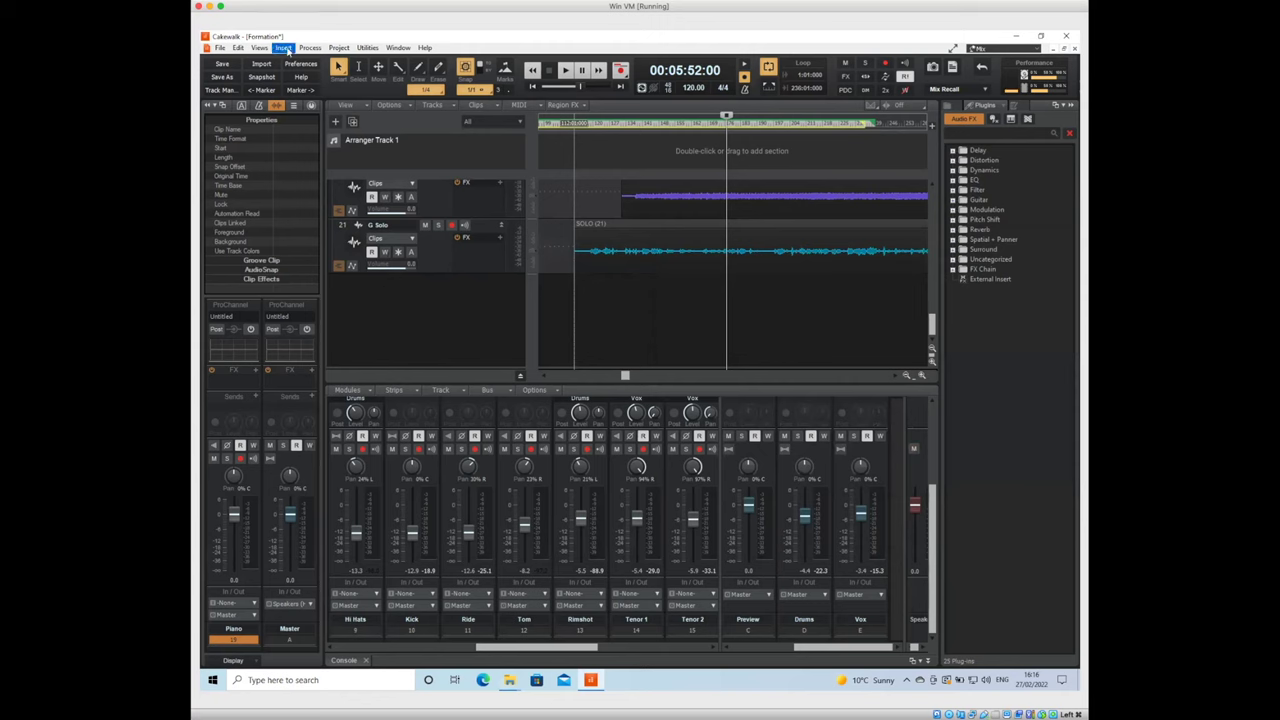
# Insert a new audio track below G Solo, expand its strip and rename it Strings
pyautogui.click(285, 49)
pyautogui.click(300, 60)
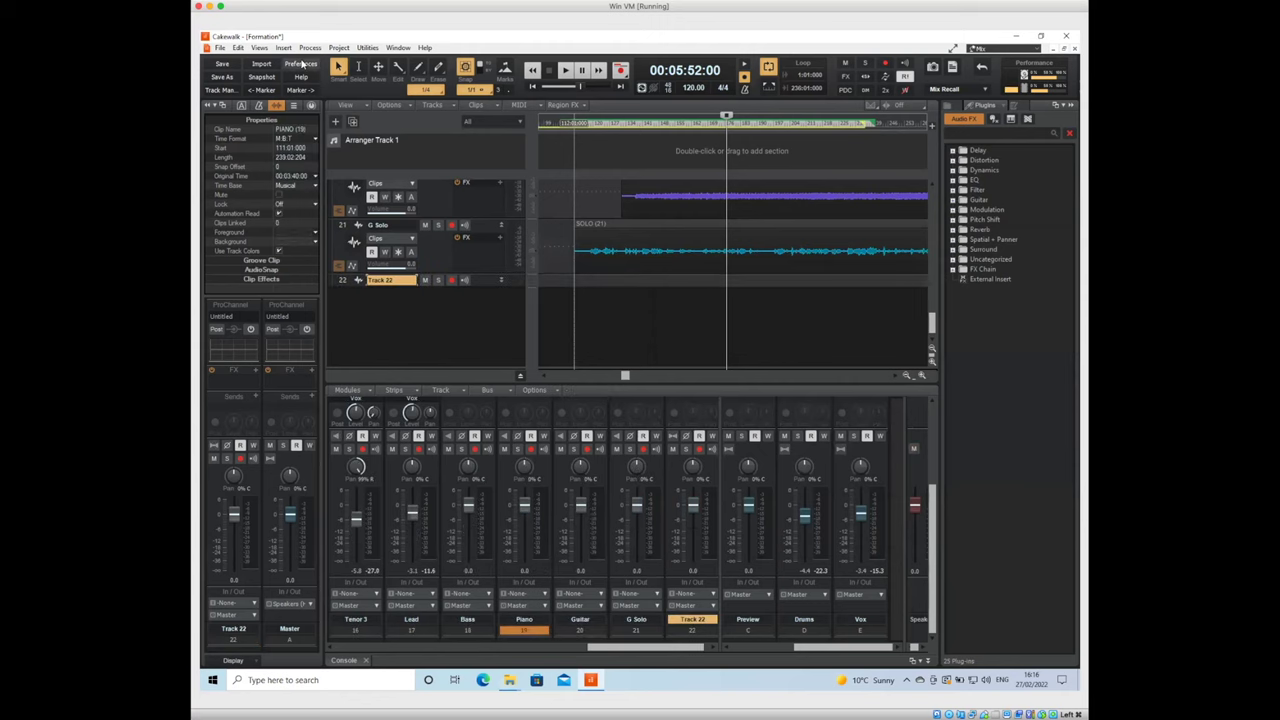
pyautogui.click(502, 285)
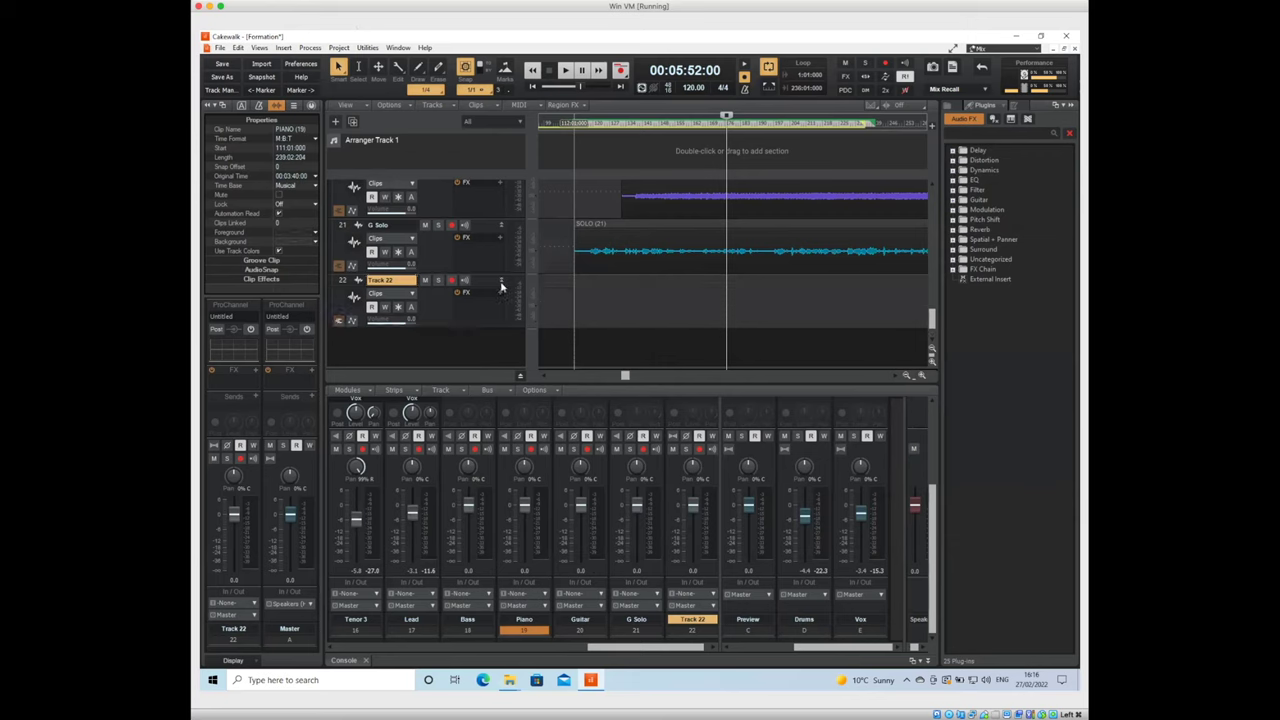
pyautogui.doubleClick(381, 279)
pyautogui.write('Strings')
pyautogui.press('Return')
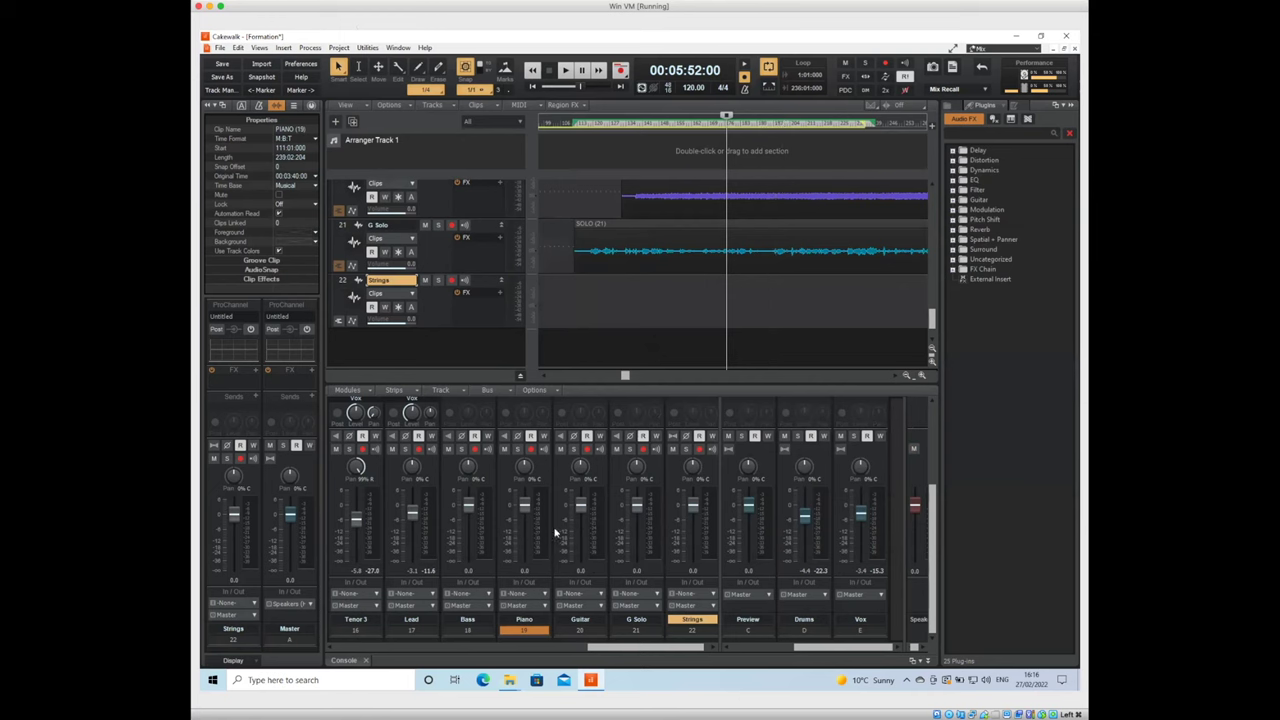
# Import the STRINGS audio file from the IL REVIENT BIENTOT folder onto the Strings track and minimize File Explorer
pyautogui.moveTo(511, 683)
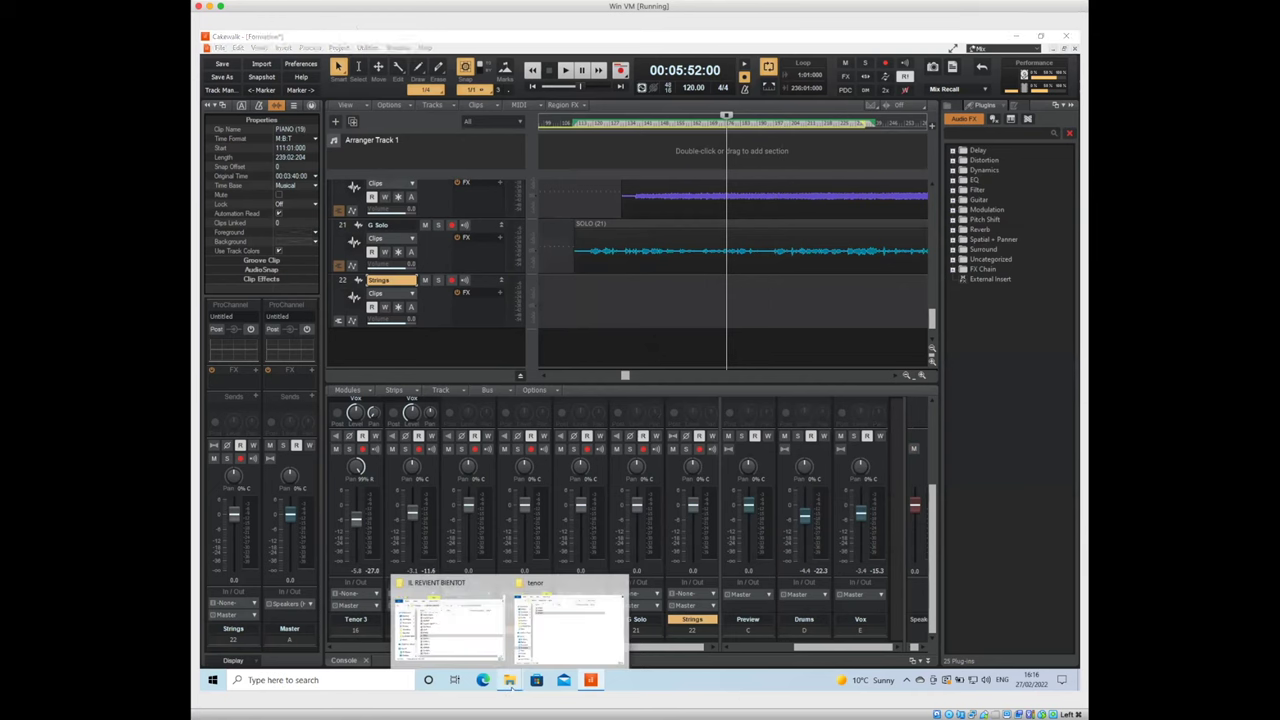
pyautogui.click(450, 632)
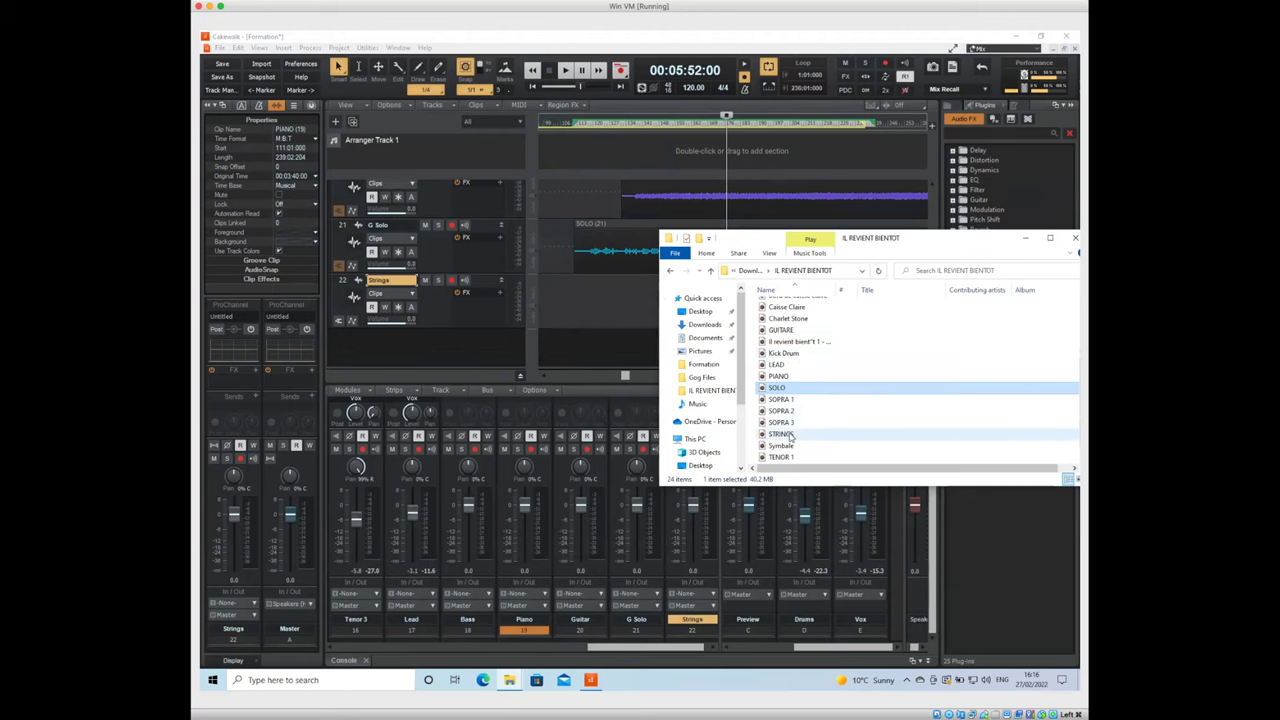
pyautogui.moveTo(789, 436); pyautogui.dragTo(585, 300)
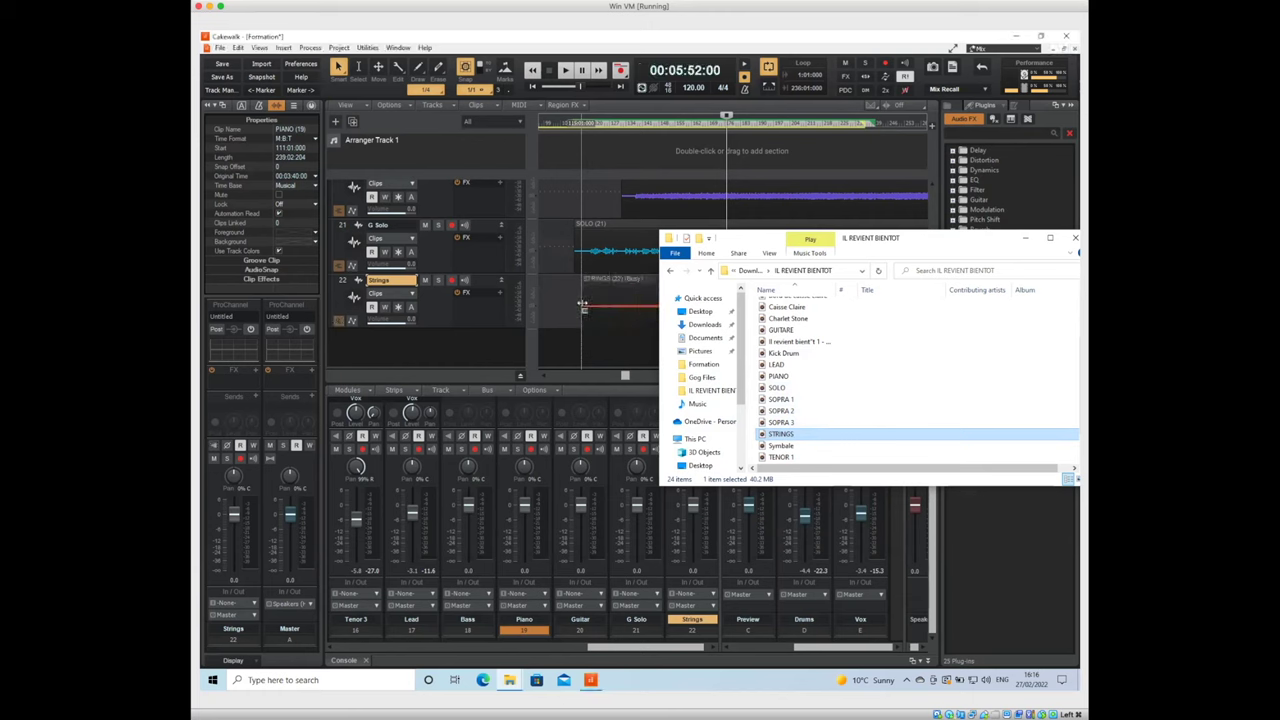
pyautogui.click(1025, 238)
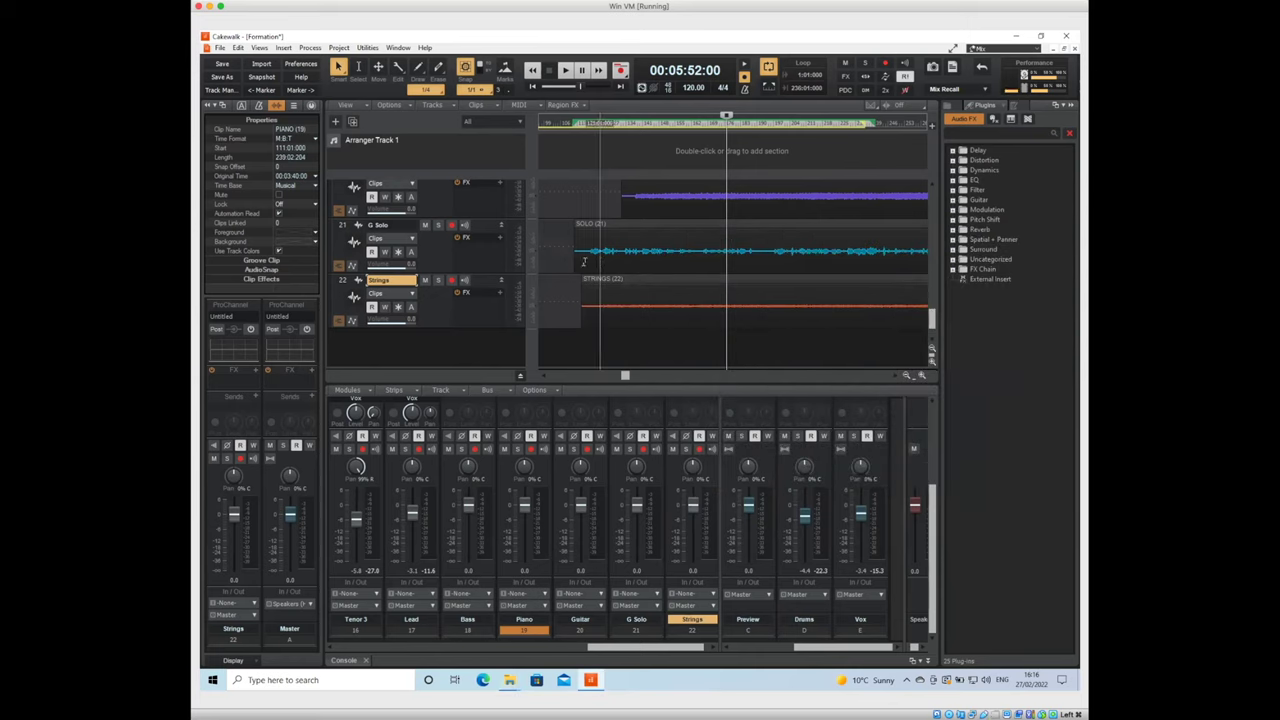
# Move the BASS, PIANO and GUITARE clips to the project start at 1:01:000, keeping each on its own track
pyautogui.scroll(1, 582, 262)
pyautogui.scroll(1, 582, 262)
pyautogui.scroll(2, 582, 262)
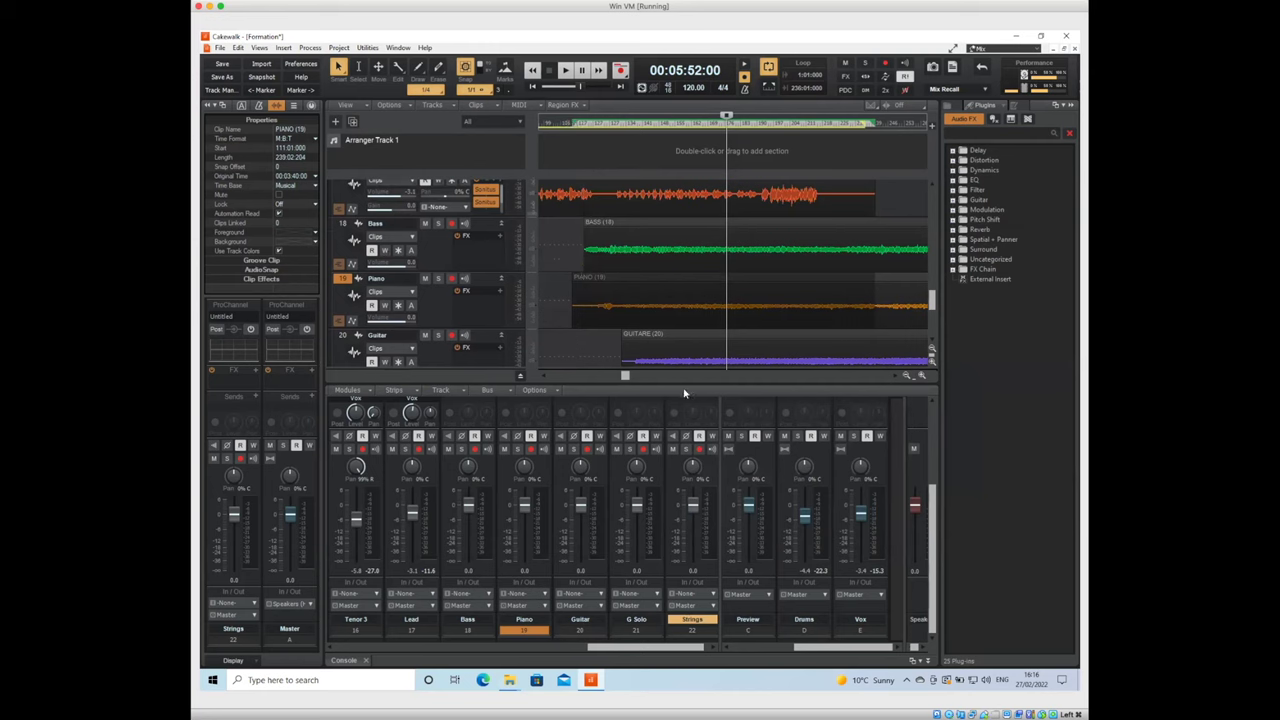
pyautogui.click(906, 376)
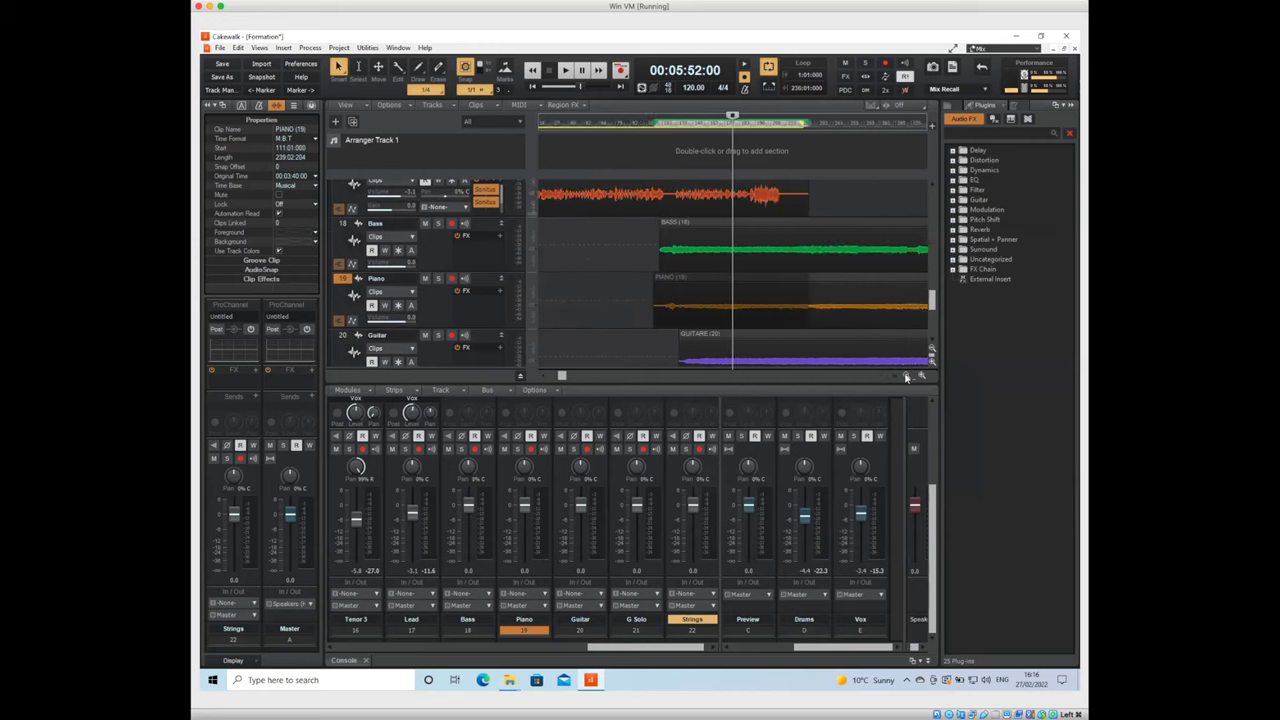
pyautogui.click(906, 376)
pyautogui.click(906, 376)
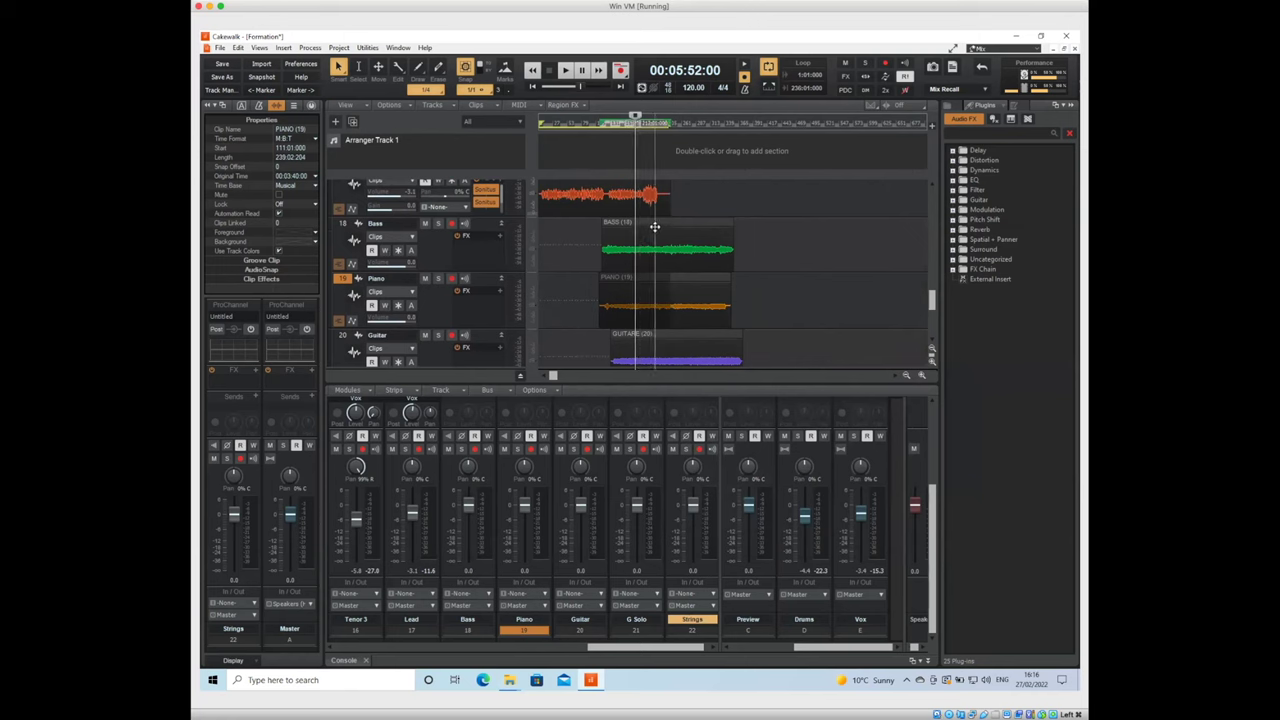
pyautogui.click(613, 219)
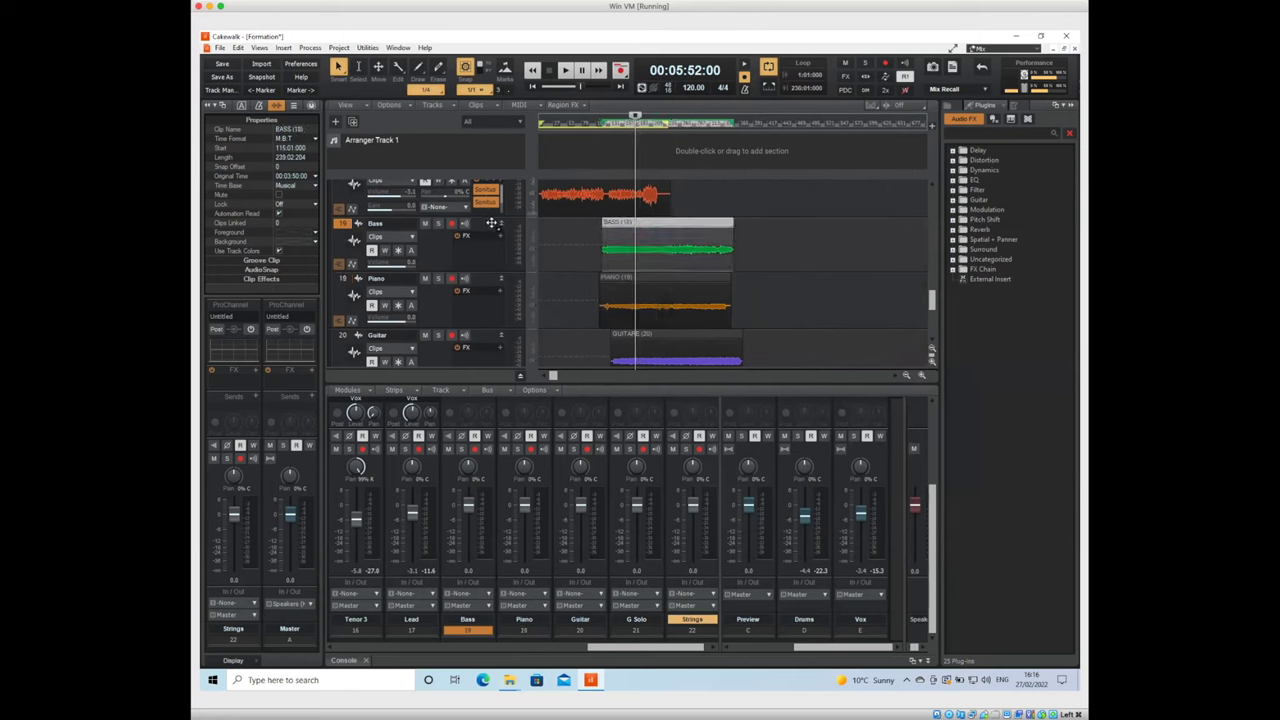
pyautogui.moveTo(612, 224); pyautogui.dragTo(548, 224)
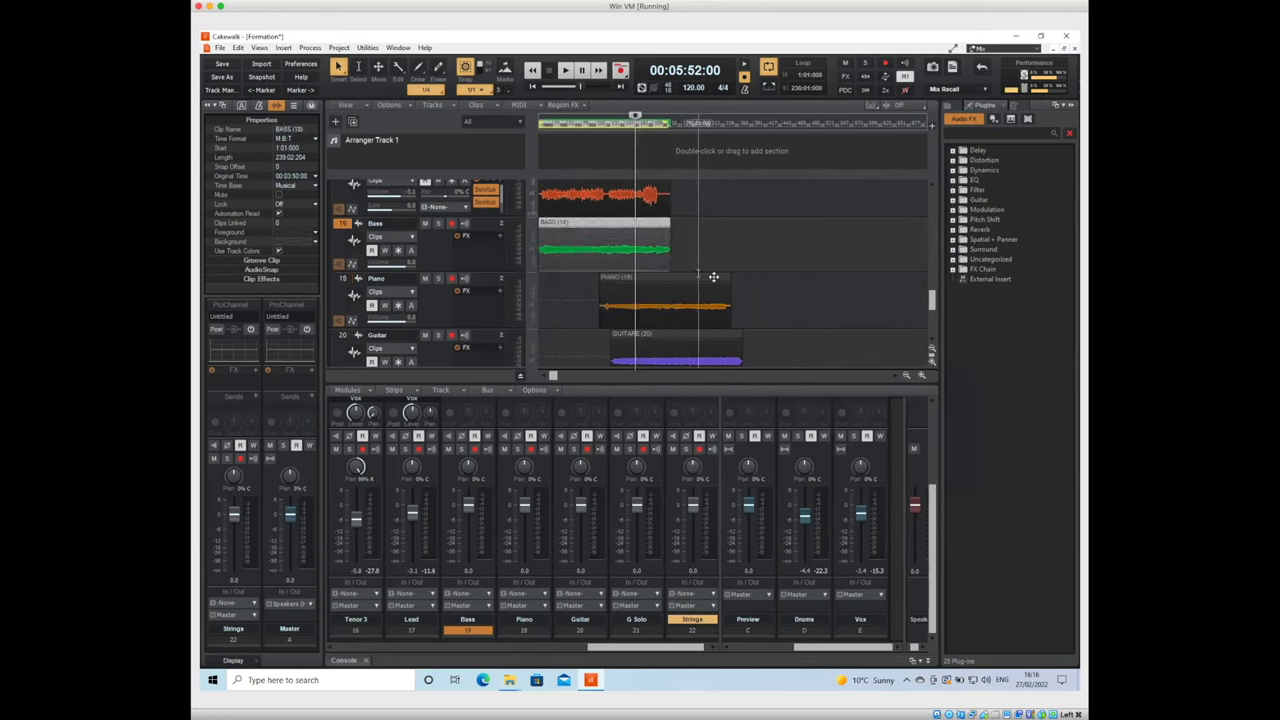
pyautogui.moveTo(710, 278); pyautogui.dragTo(556, 277)
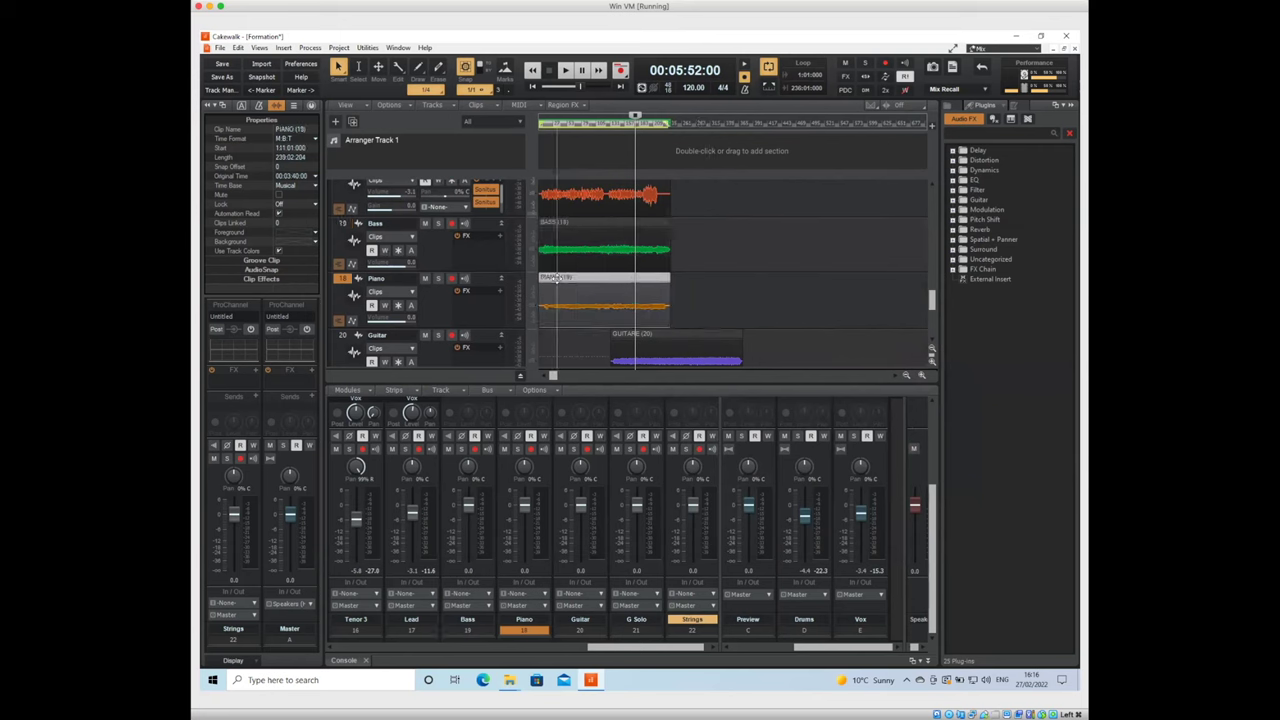
pyautogui.moveTo(684, 334); pyautogui.dragTo(556, 329)
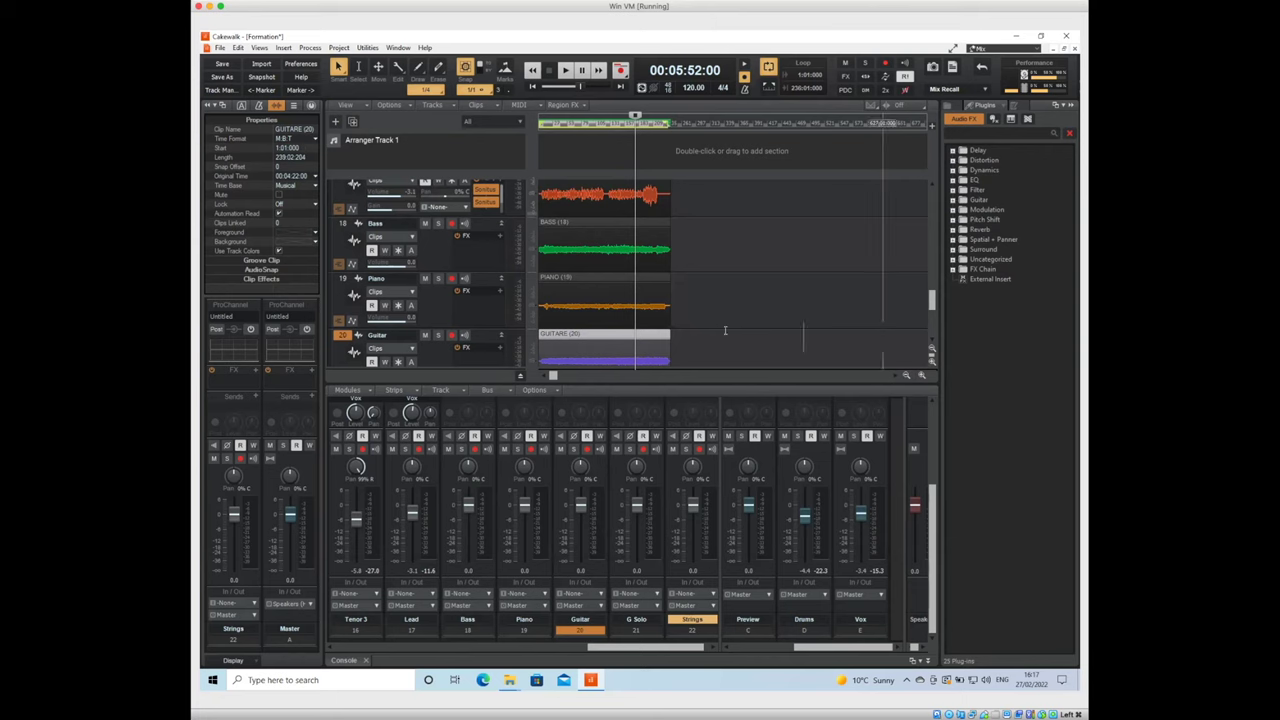
# Move the SOLO and STRINGS clips on their tracks to the project start at 1:01:000
pyautogui.scroll(4, 725, 330)
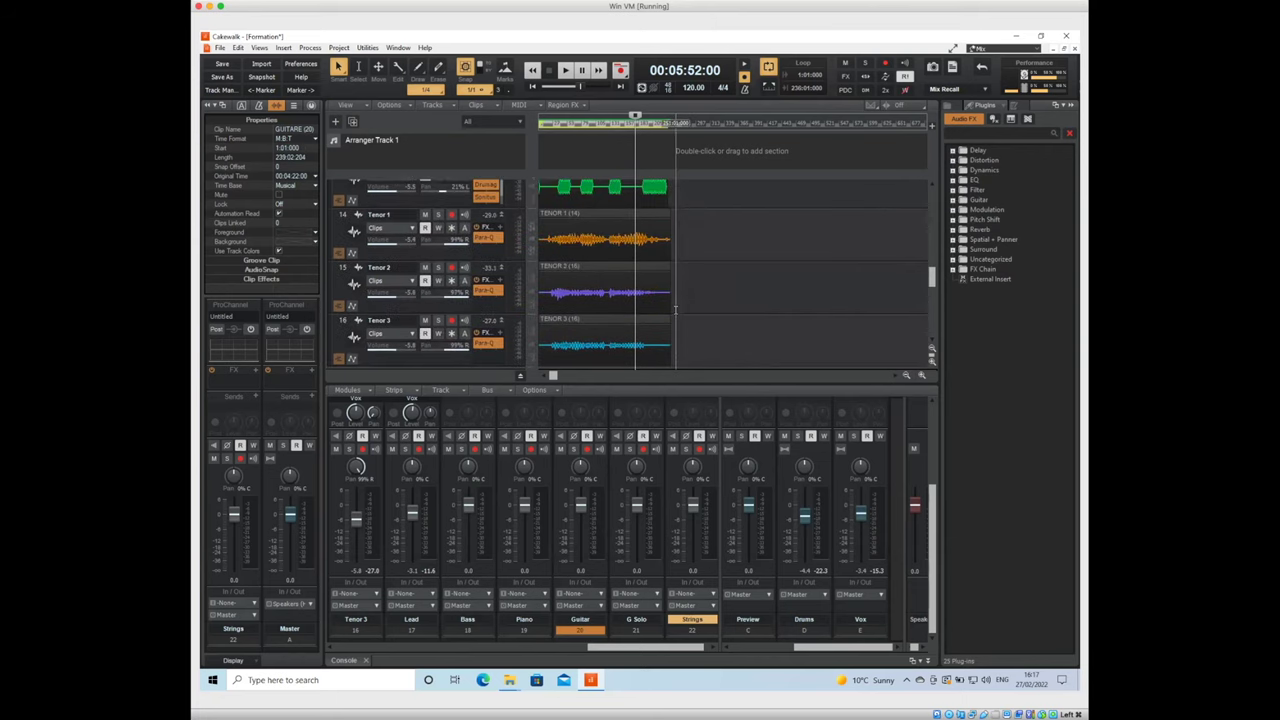
pyautogui.scroll(-8, 675, 310)
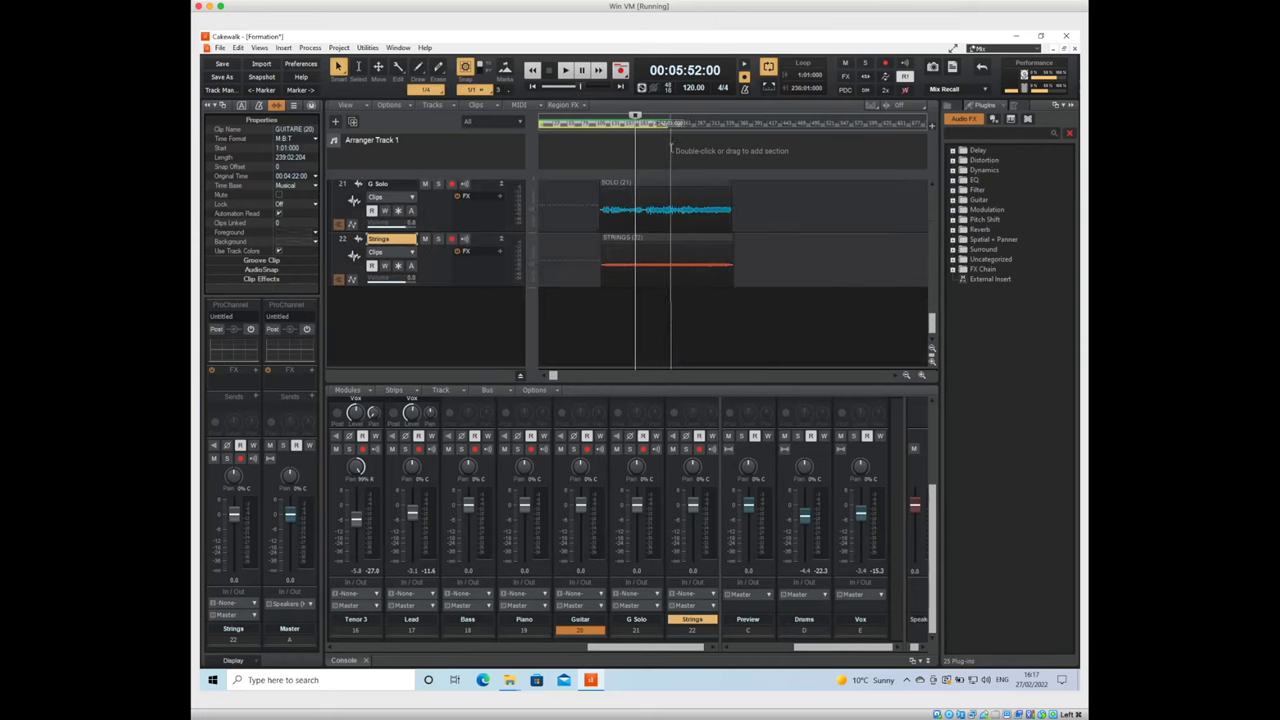
pyautogui.click(678, 184)
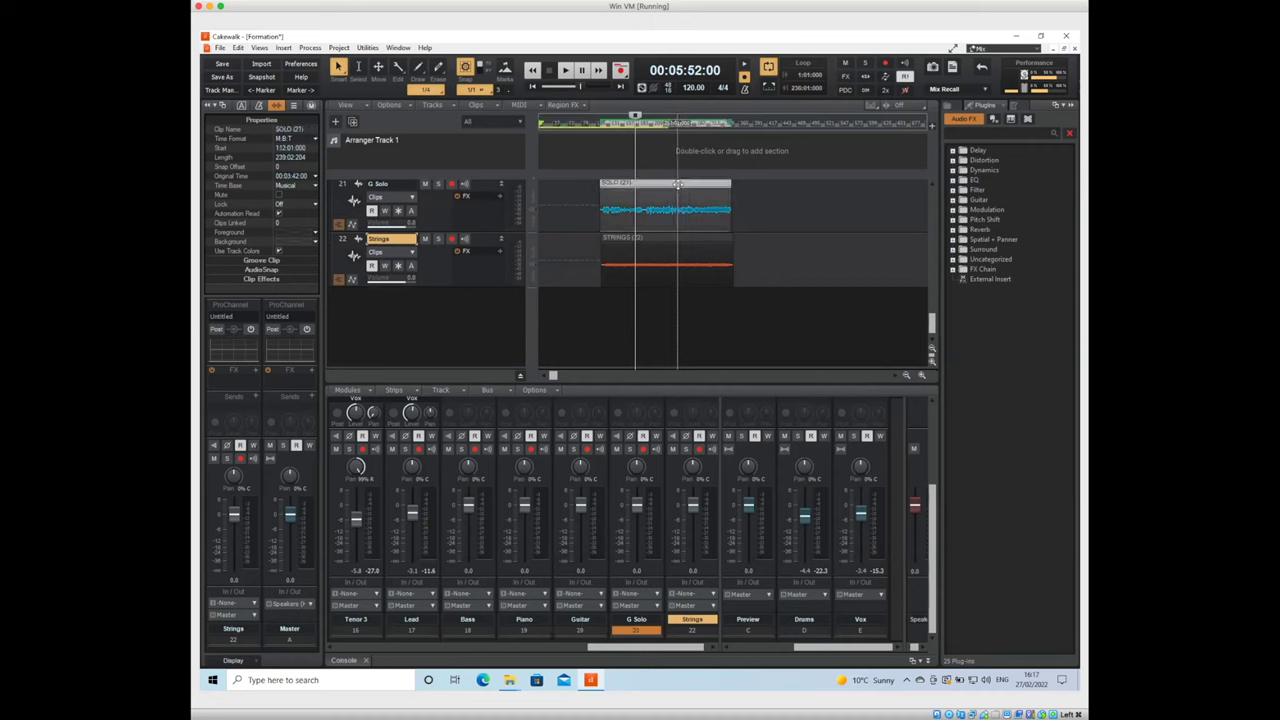
pyautogui.scroll(1, 600, 200)
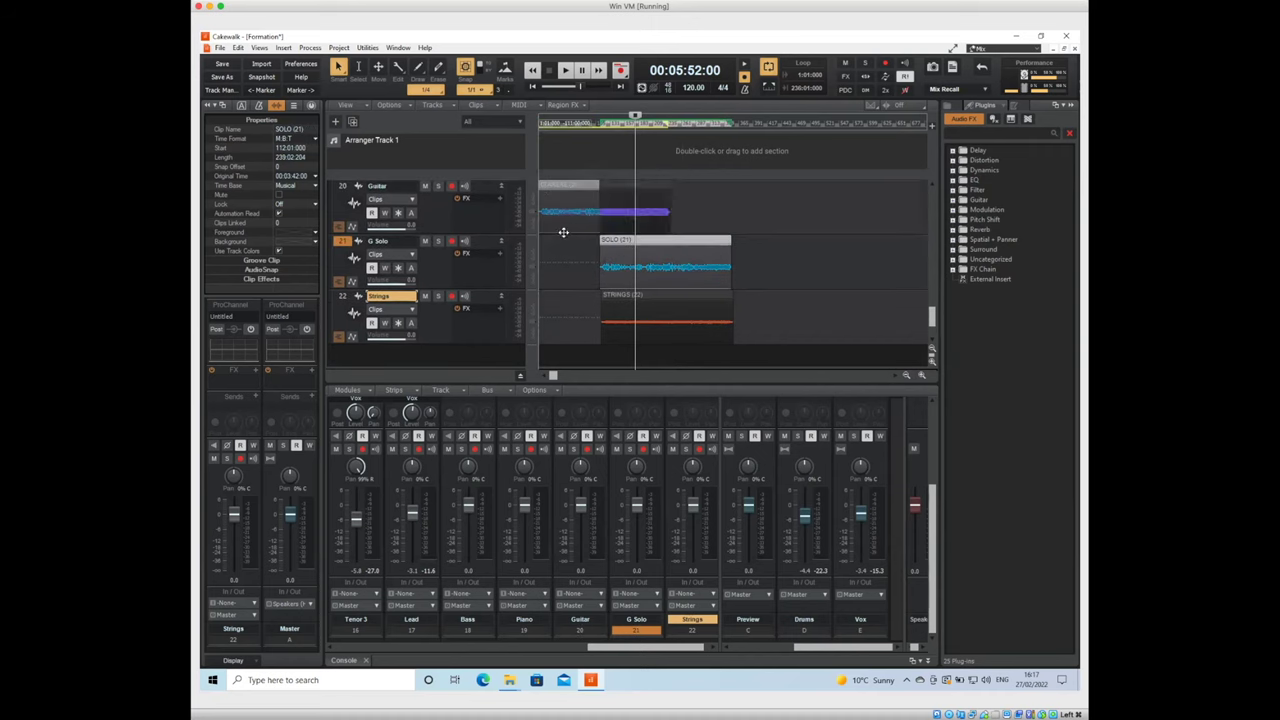
pyautogui.moveTo(625, 245); pyautogui.dragTo(563, 236)
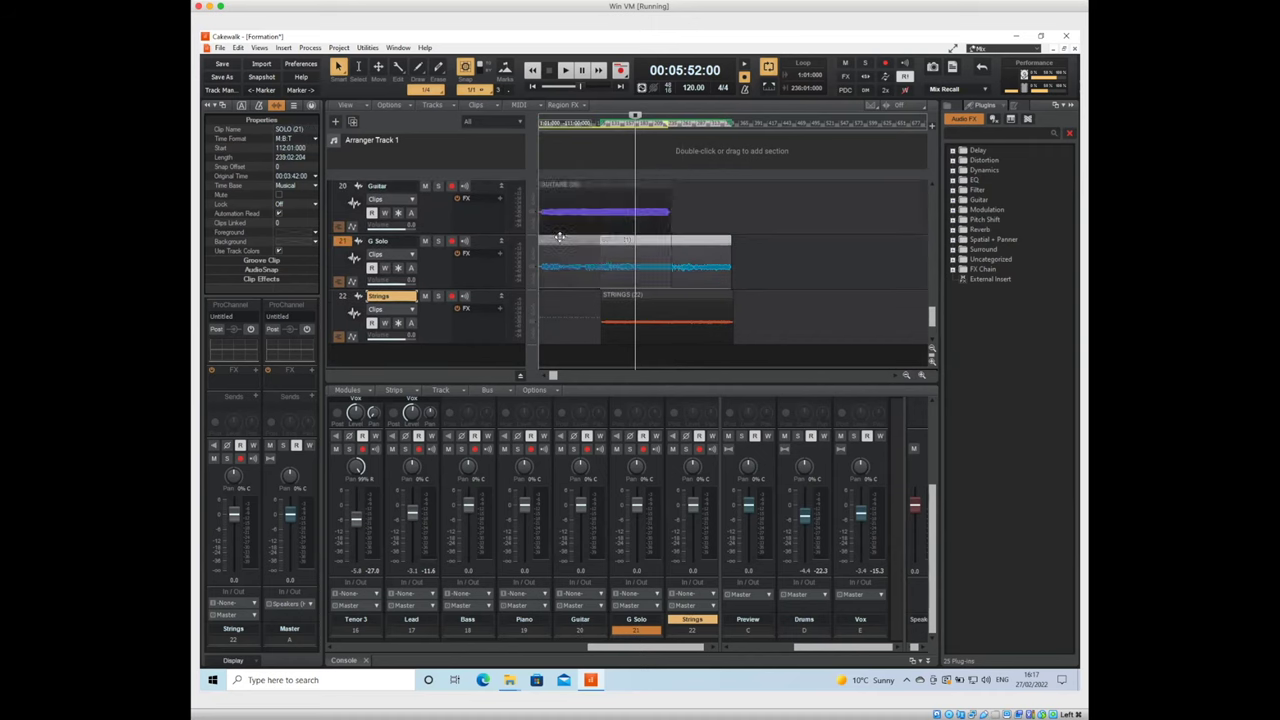
pyautogui.click(647, 296)
pyautogui.moveTo(535, 292); pyautogui.dragTo(545, 294)
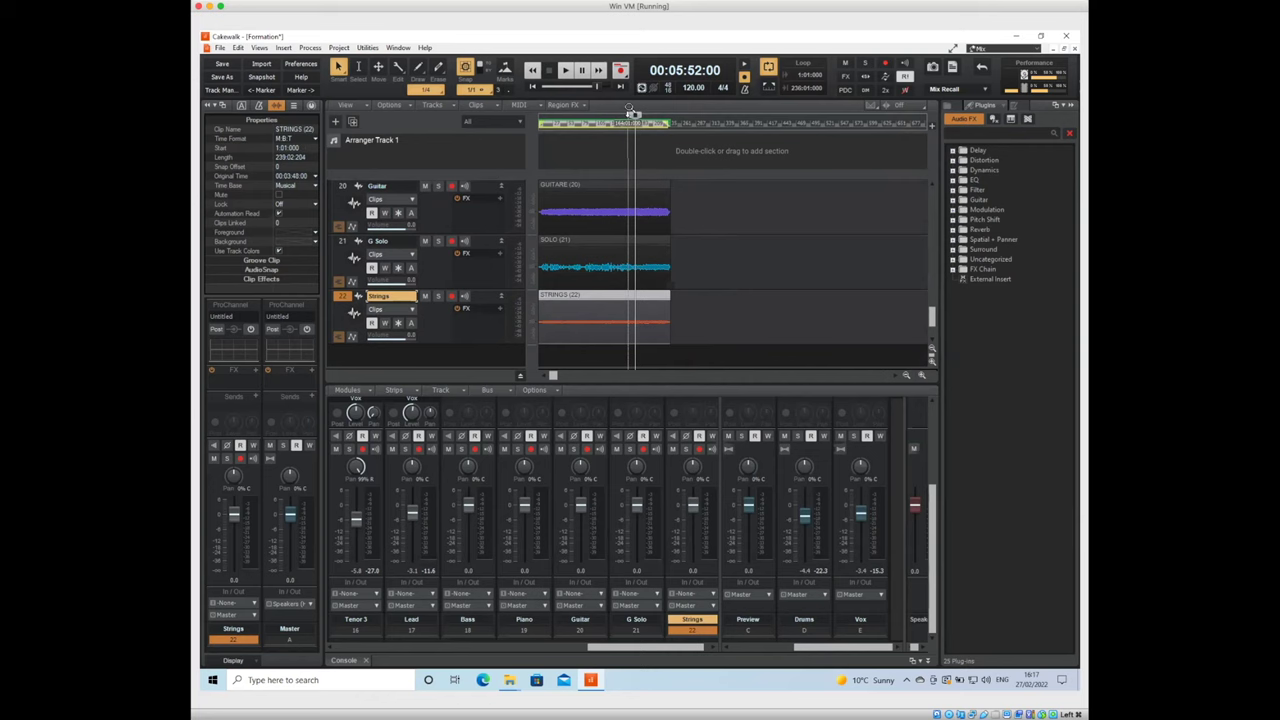
# Return the playhead to the project start, play back the aligned tracks briefly and stop
pyautogui.moveTo(635, 116); pyautogui.dragTo(419, 127)
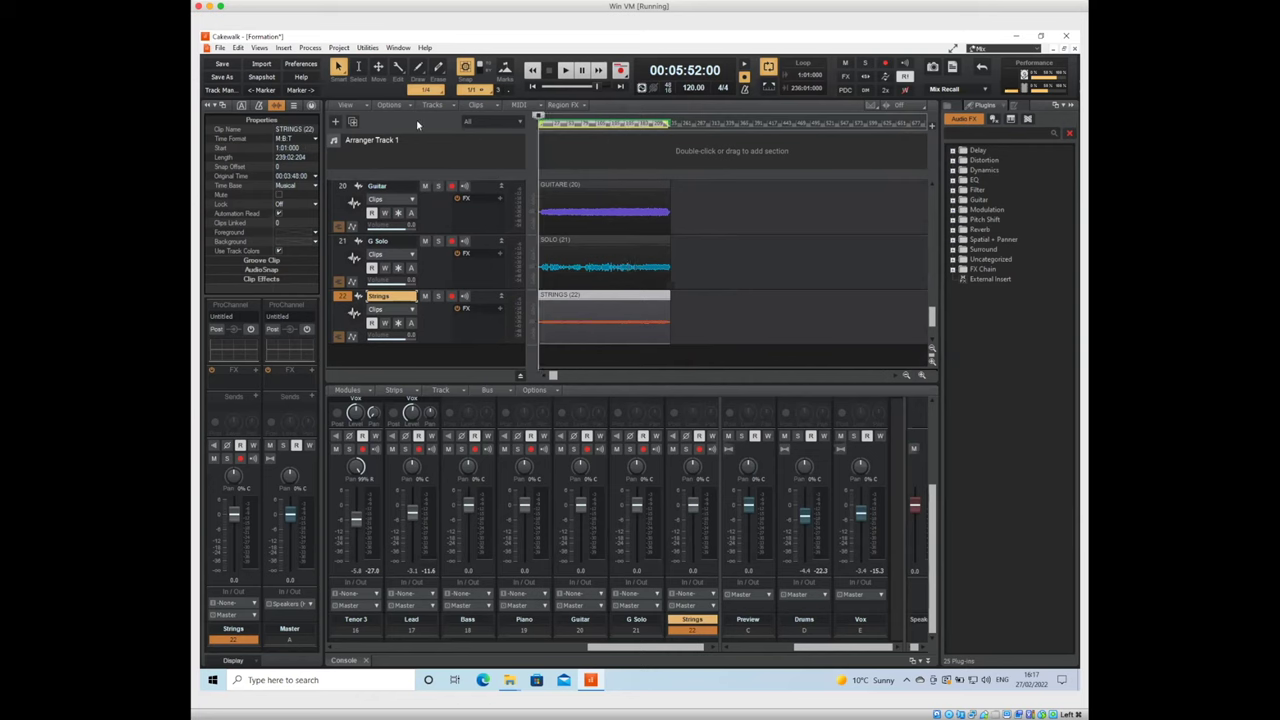
pyautogui.press('space')
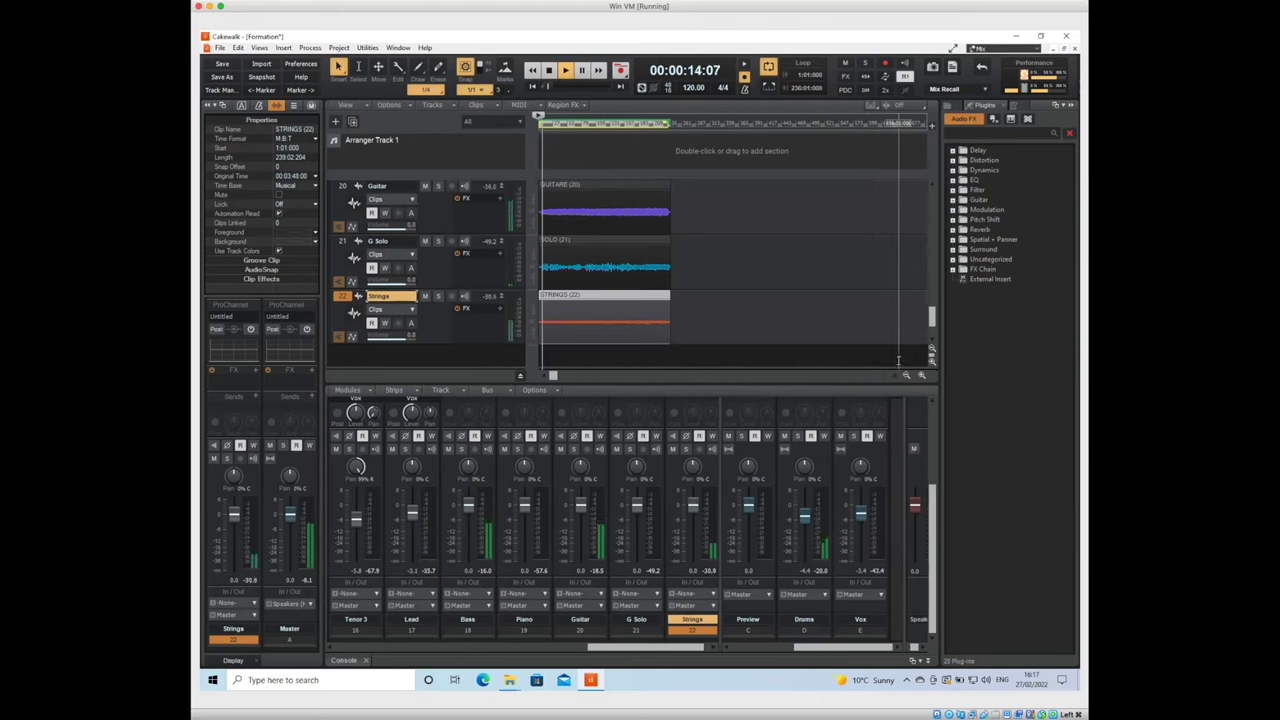
pyautogui.press('space')
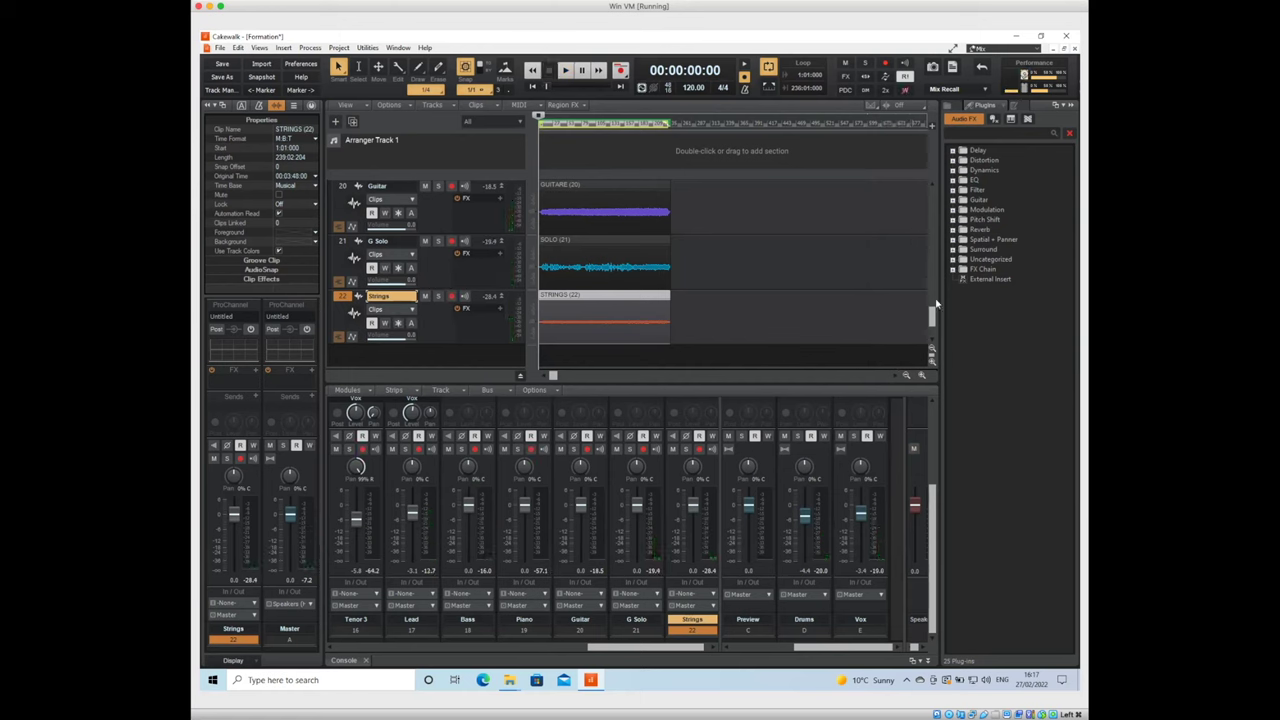
# Solo the Bass track in the console
pyautogui.click(923, 376)
pyautogui.click(923, 376)
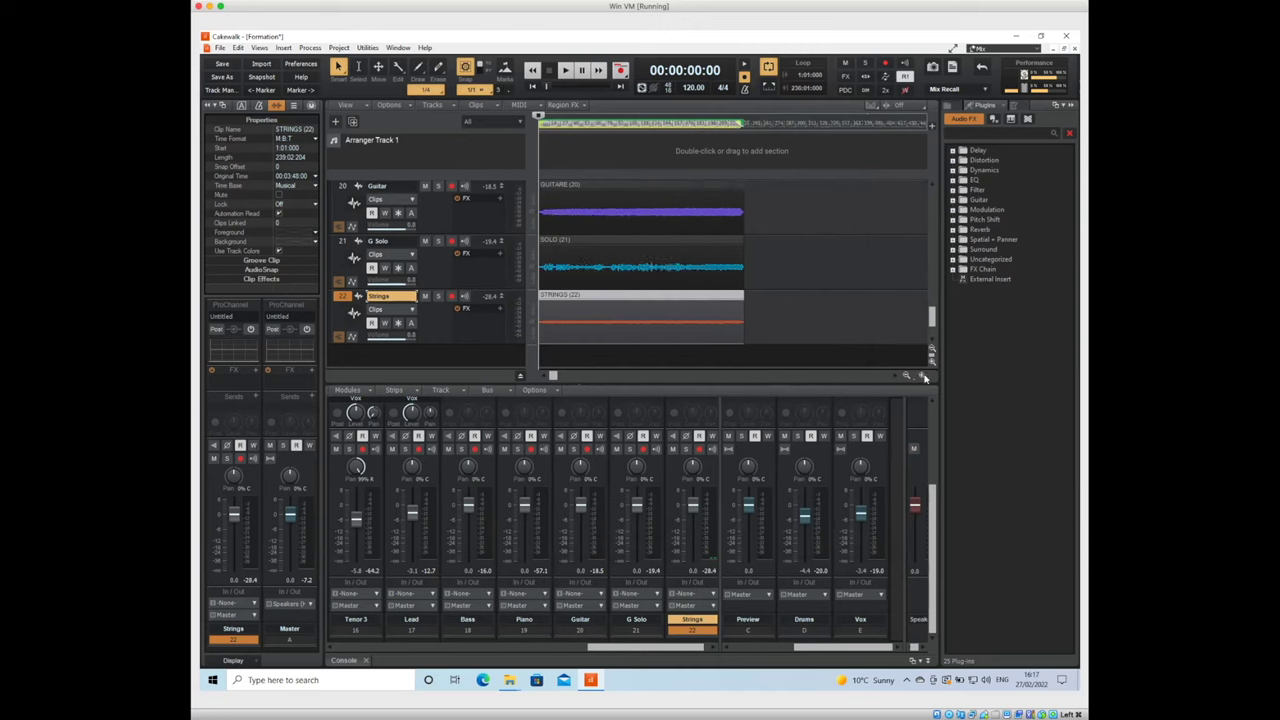
pyautogui.click(923, 376)
pyautogui.click(923, 376)
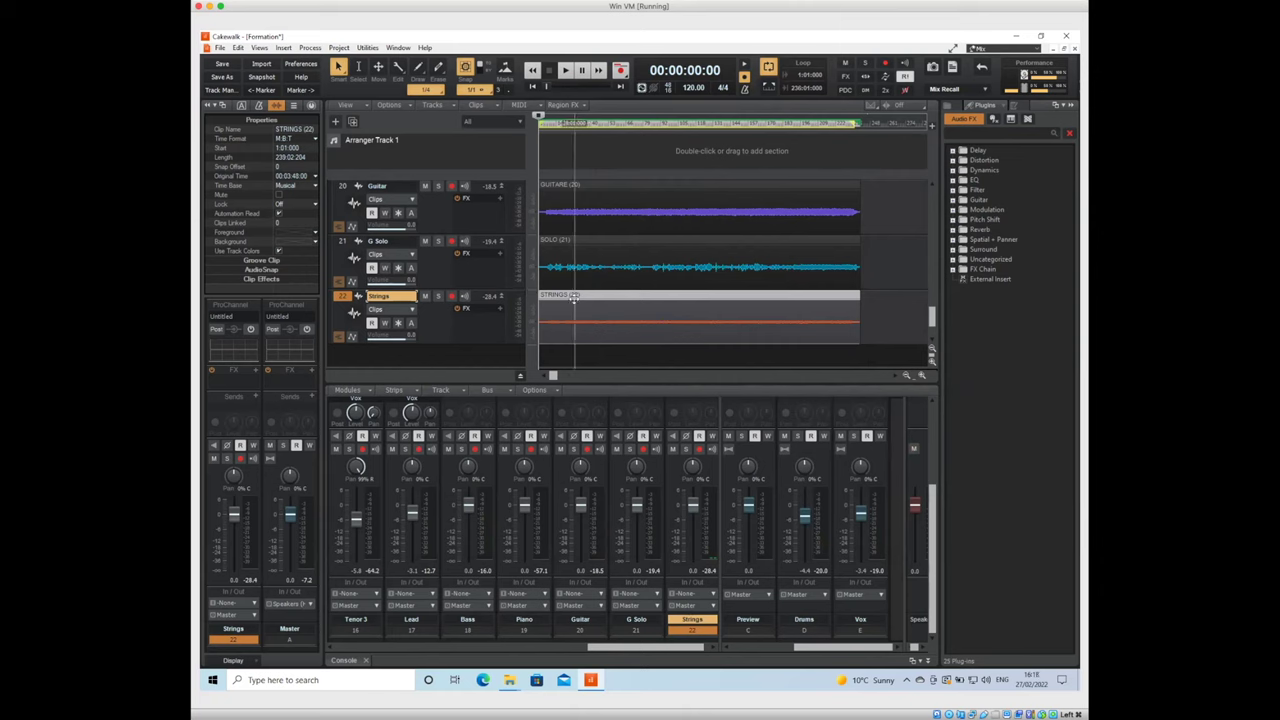
pyautogui.scroll(1, 570, 300)
pyautogui.scroll(1, 560, 295)
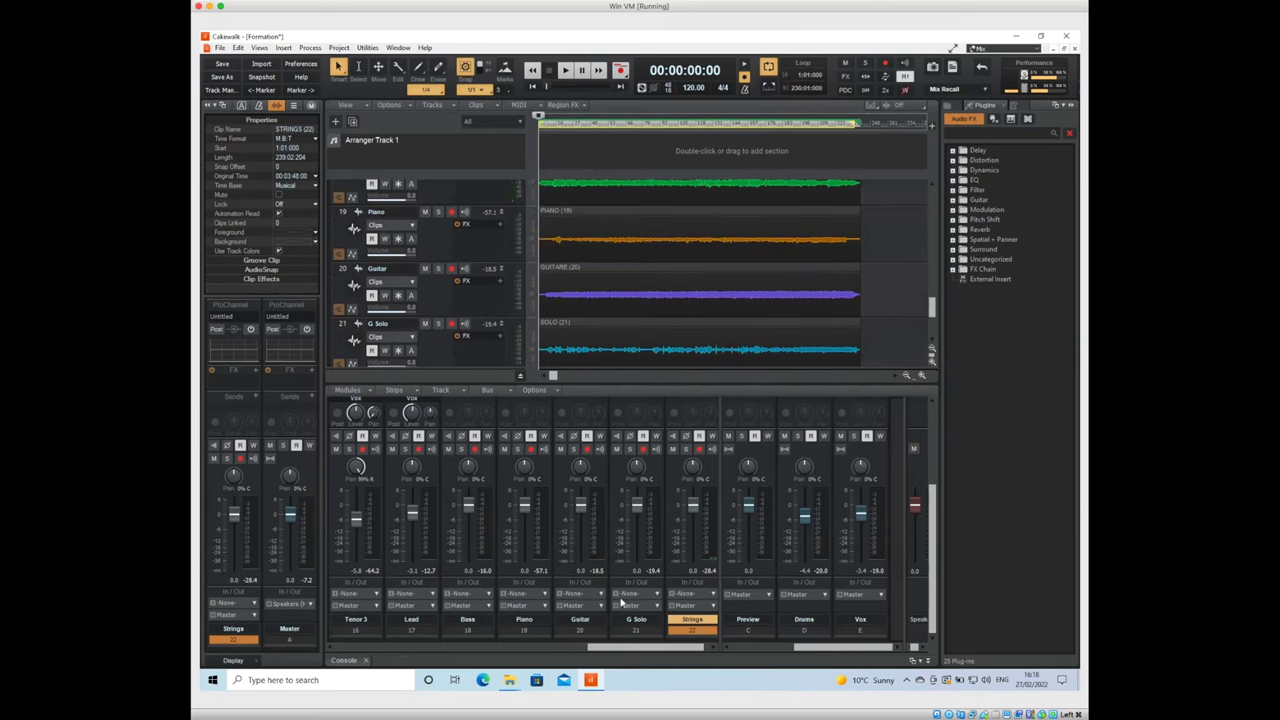
pyautogui.scroll(1, 552, 290)
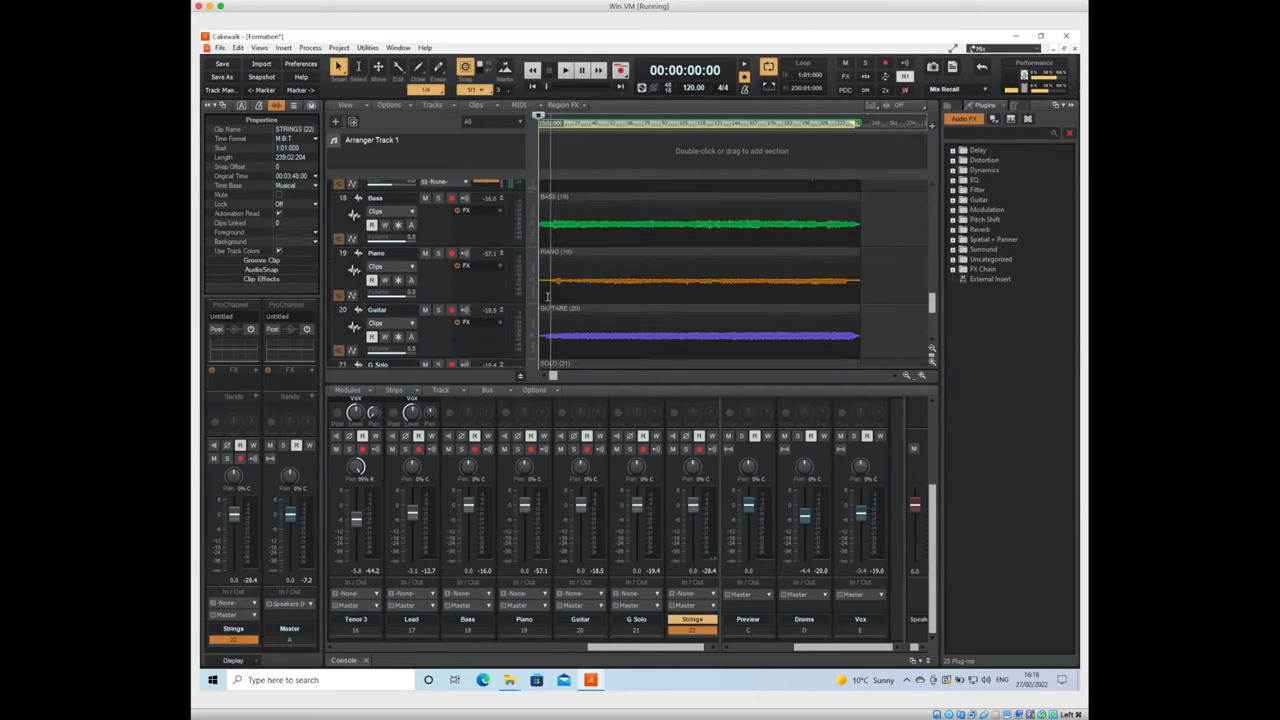
pyautogui.scroll(1, 547, 296)
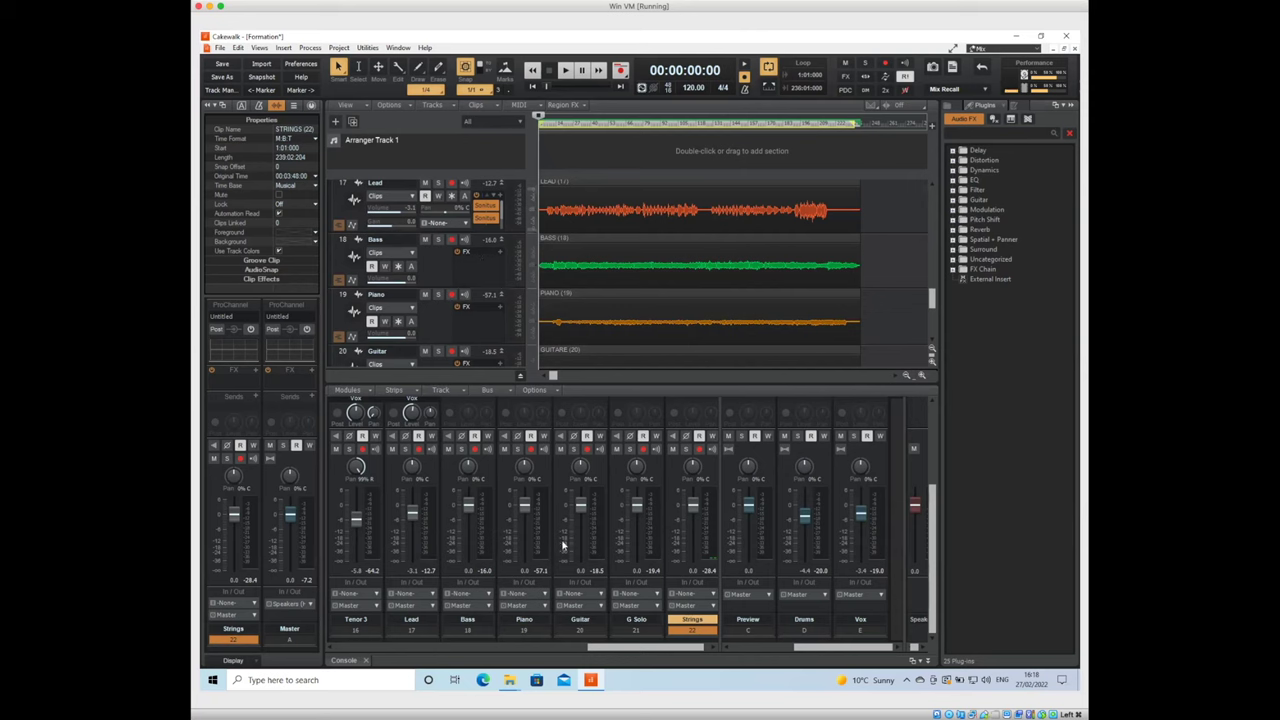
pyautogui.moveTo(669, 650); pyautogui.dragTo(646, 652)
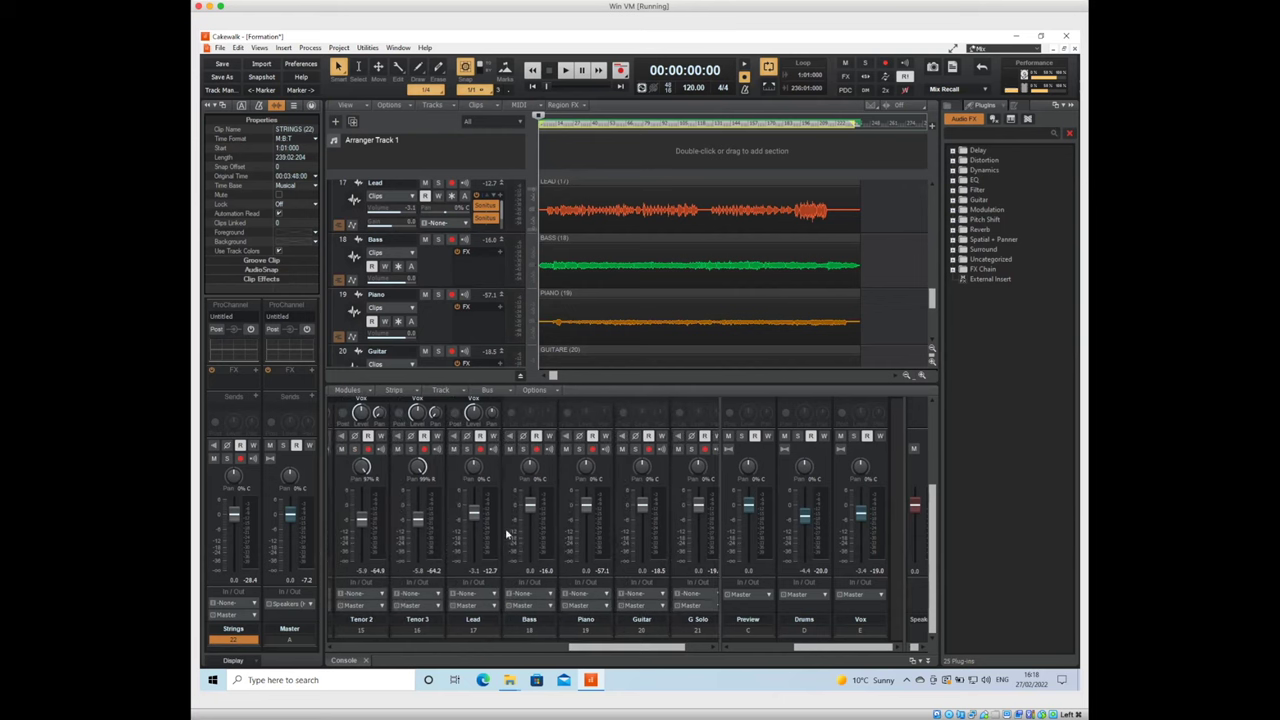
pyautogui.click(523, 450)
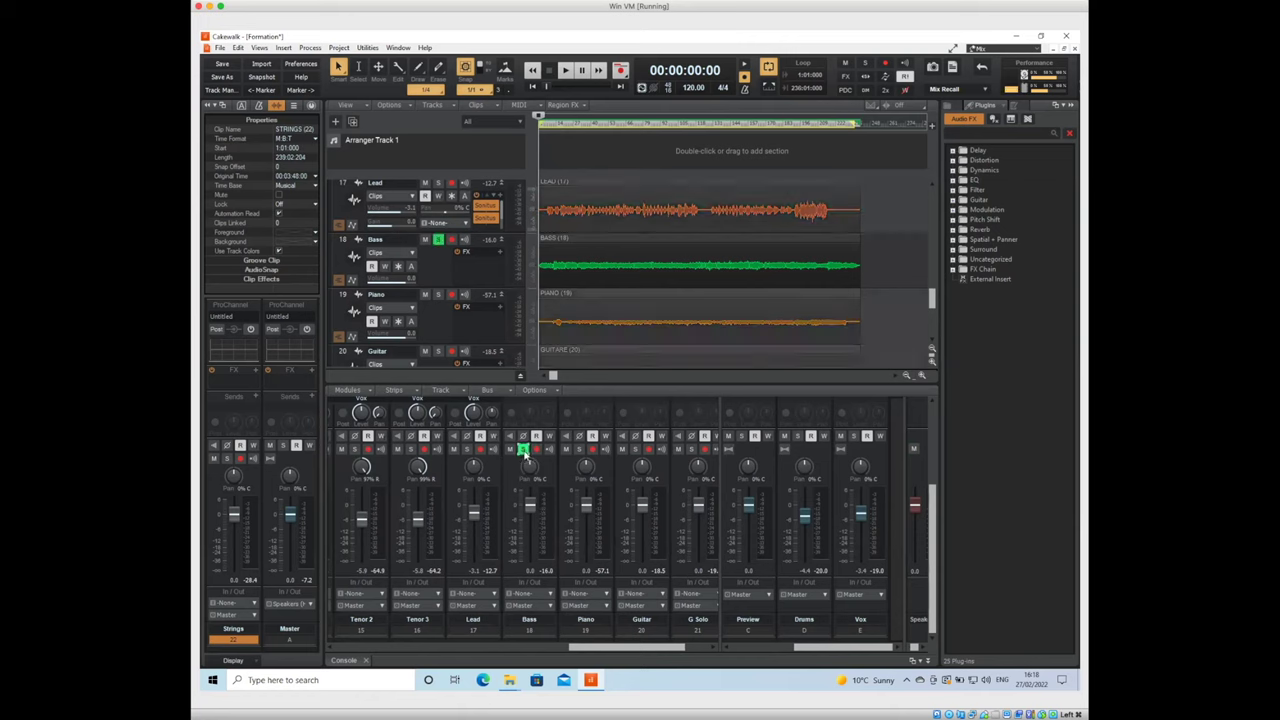
# Solo the Piano, Guitar, G Solo and Strings tracks in the console
pyautogui.click(579, 449)
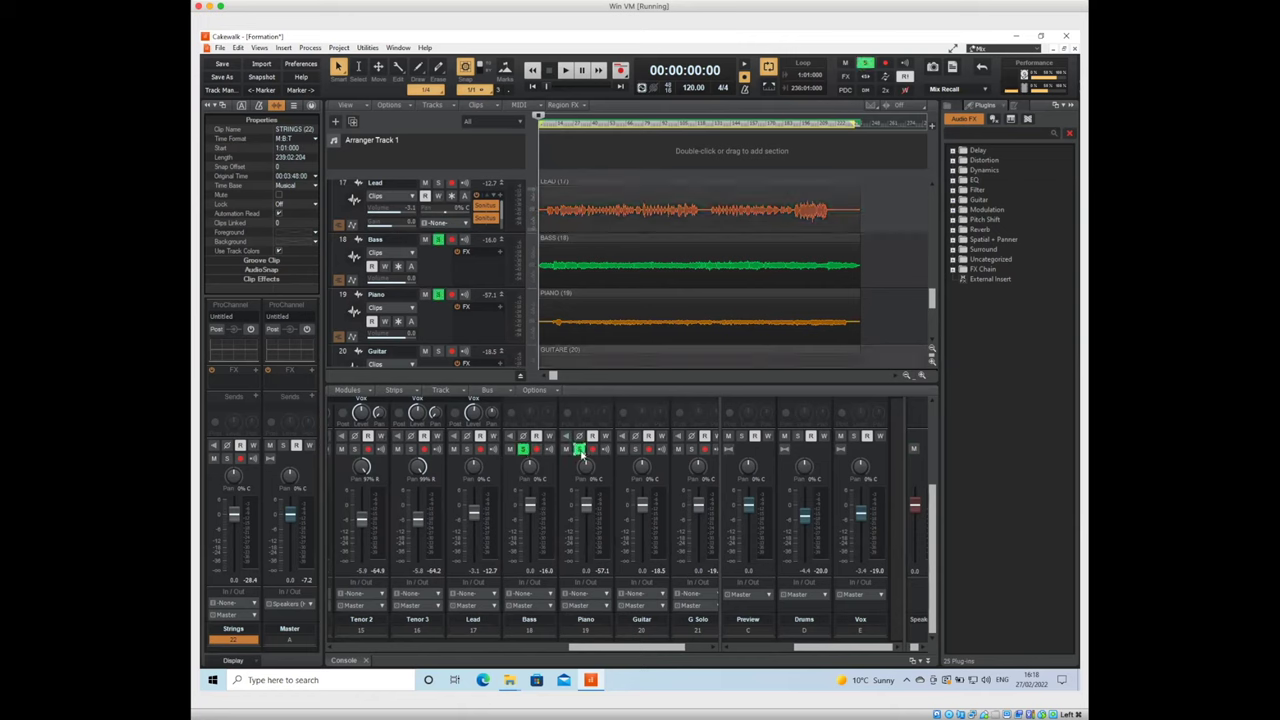
pyautogui.click(635, 450)
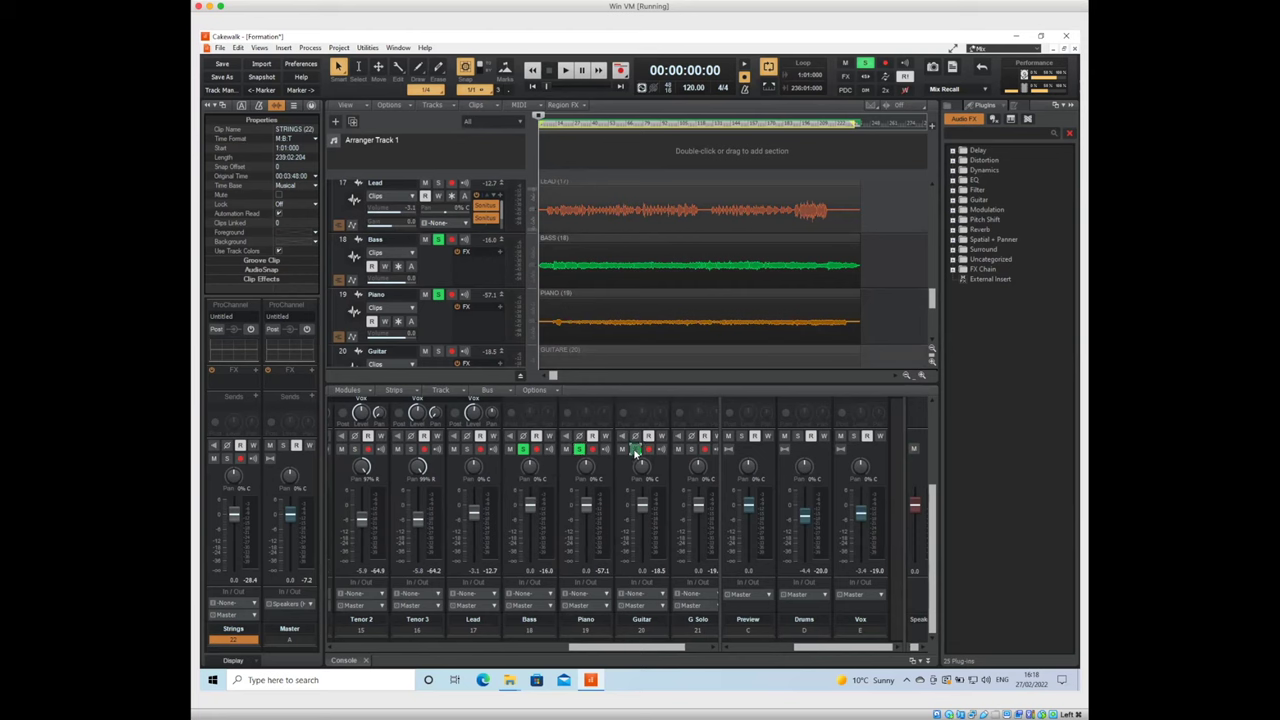
pyautogui.click(692, 450)
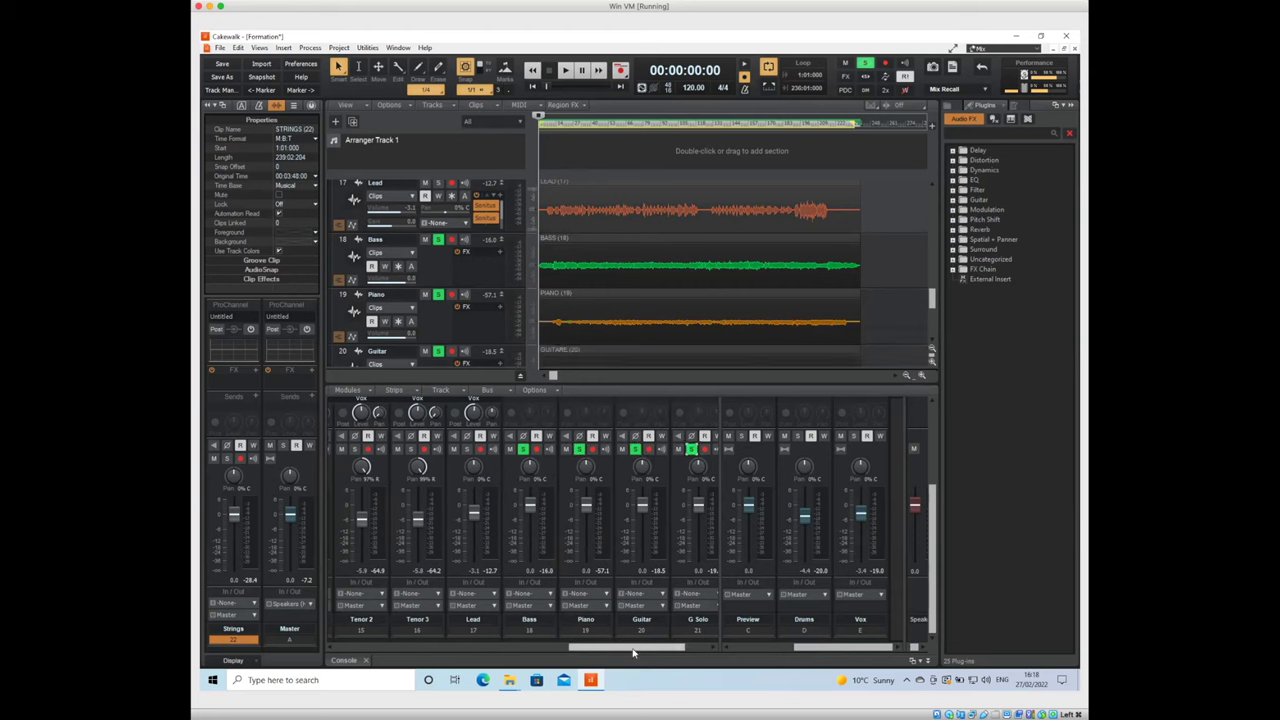
pyautogui.moveTo(632, 652); pyautogui.dragTo(656, 652)
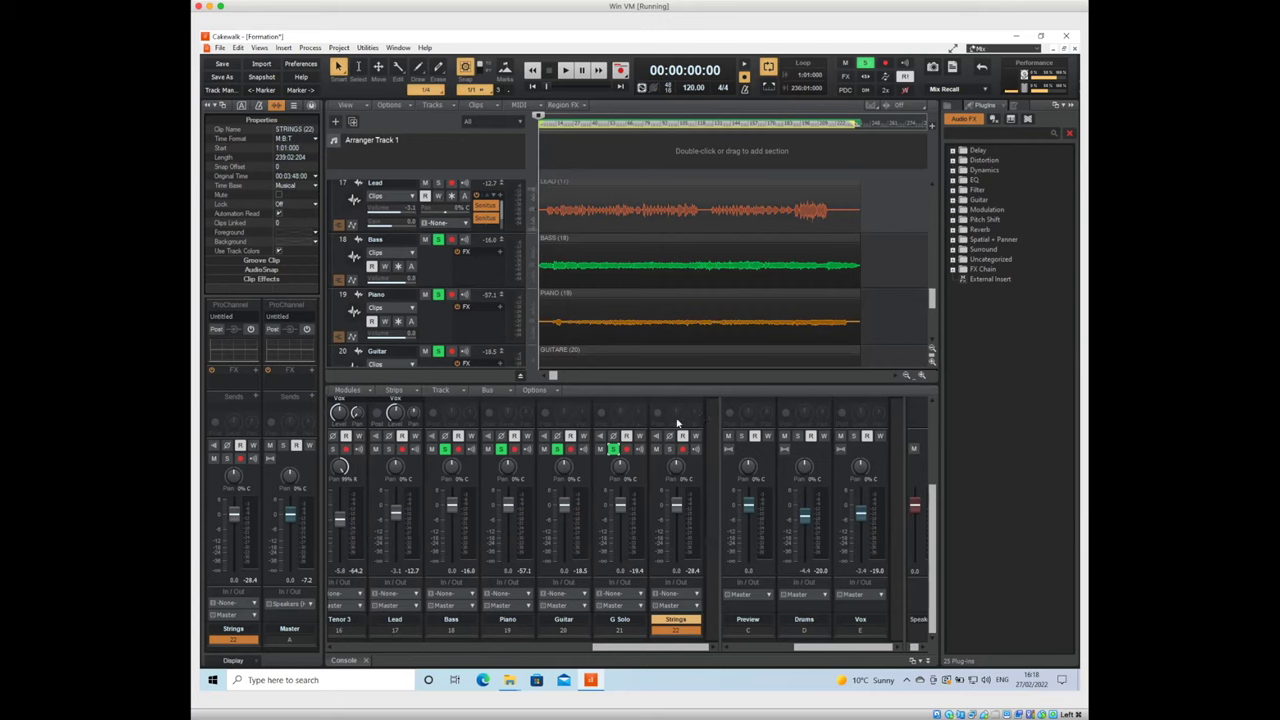
pyautogui.click(669, 449)
# Audition the soloed instrument tracks twice from the project start, stopping playback each time
pyautogui.press('space')
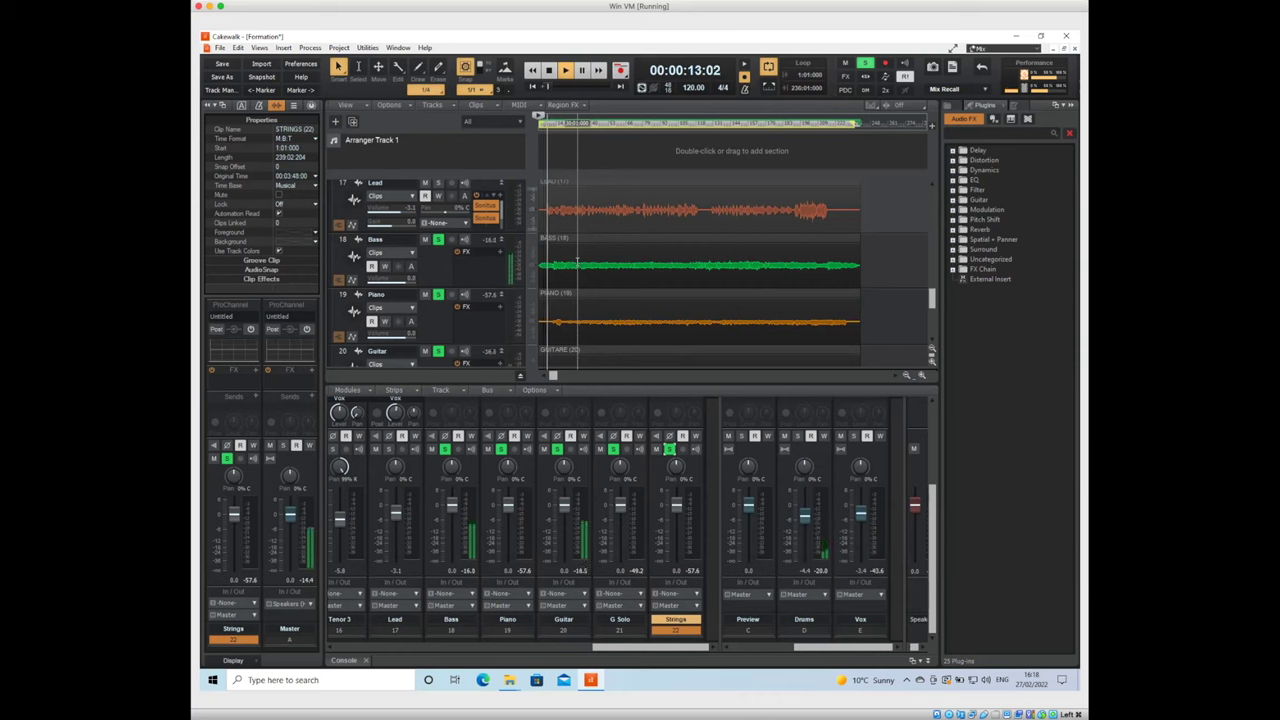
pyautogui.press('space')
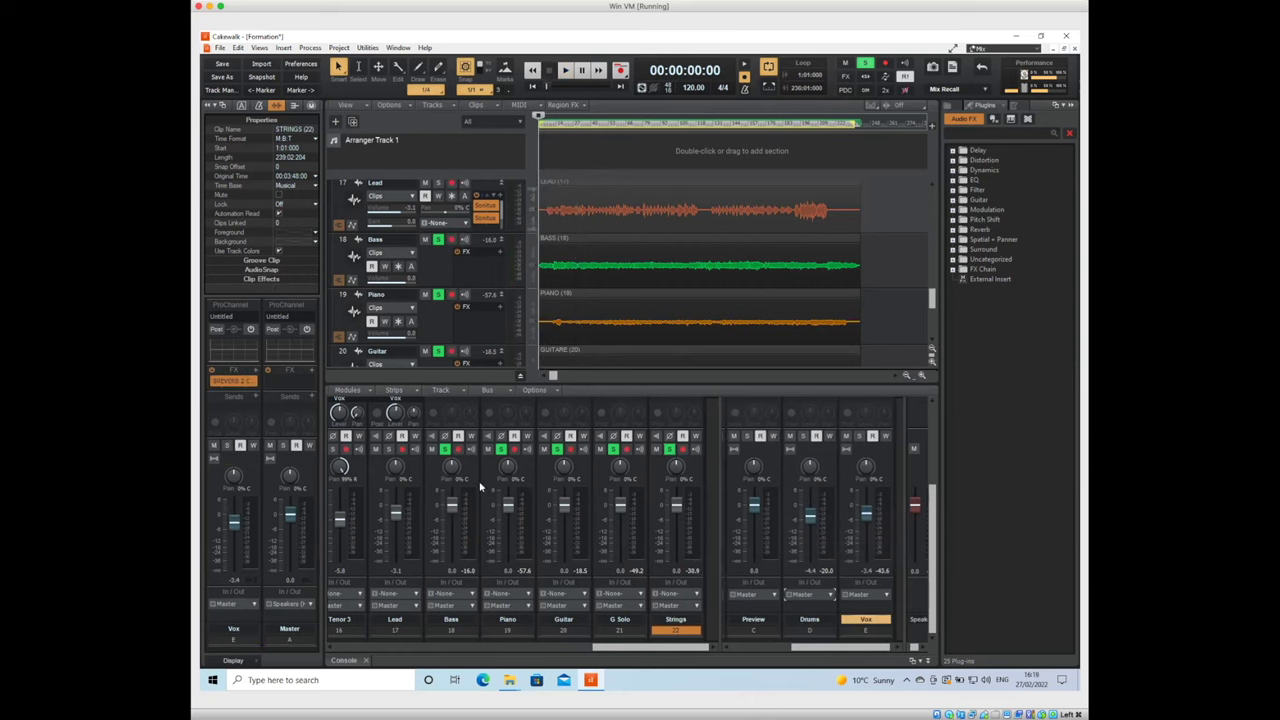
pyautogui.press('space')
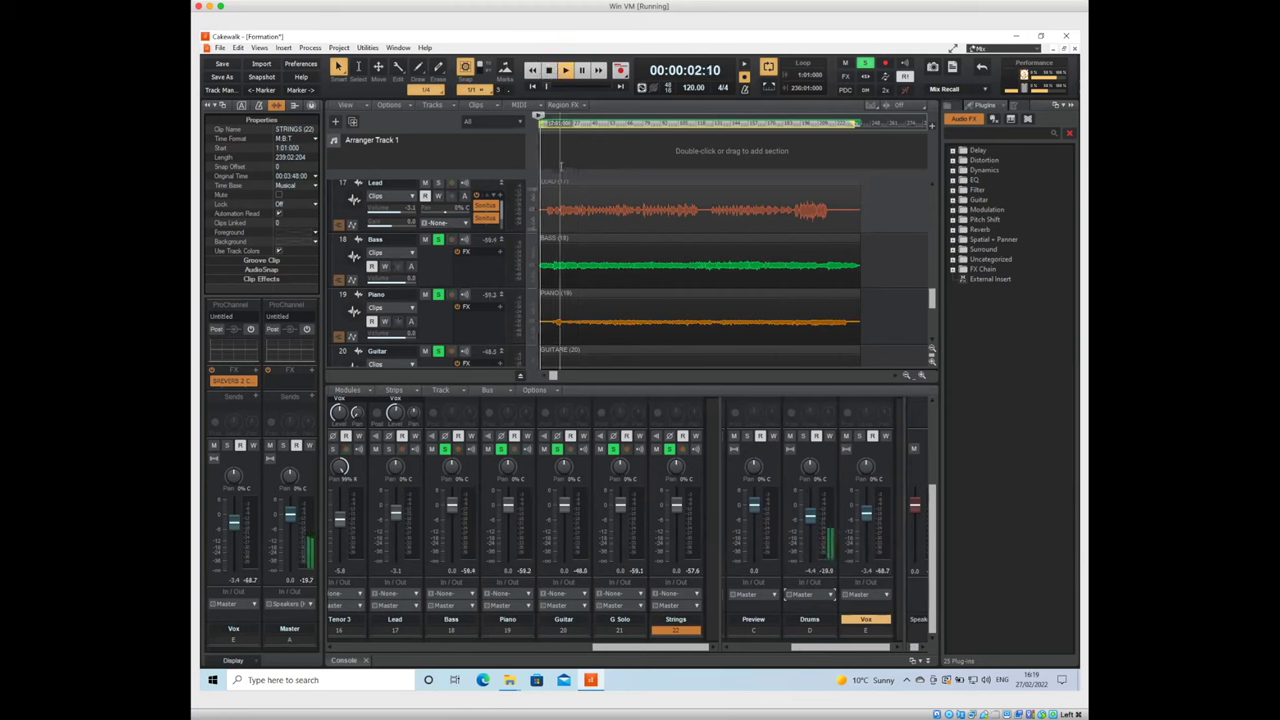
pyautogui.press('space')
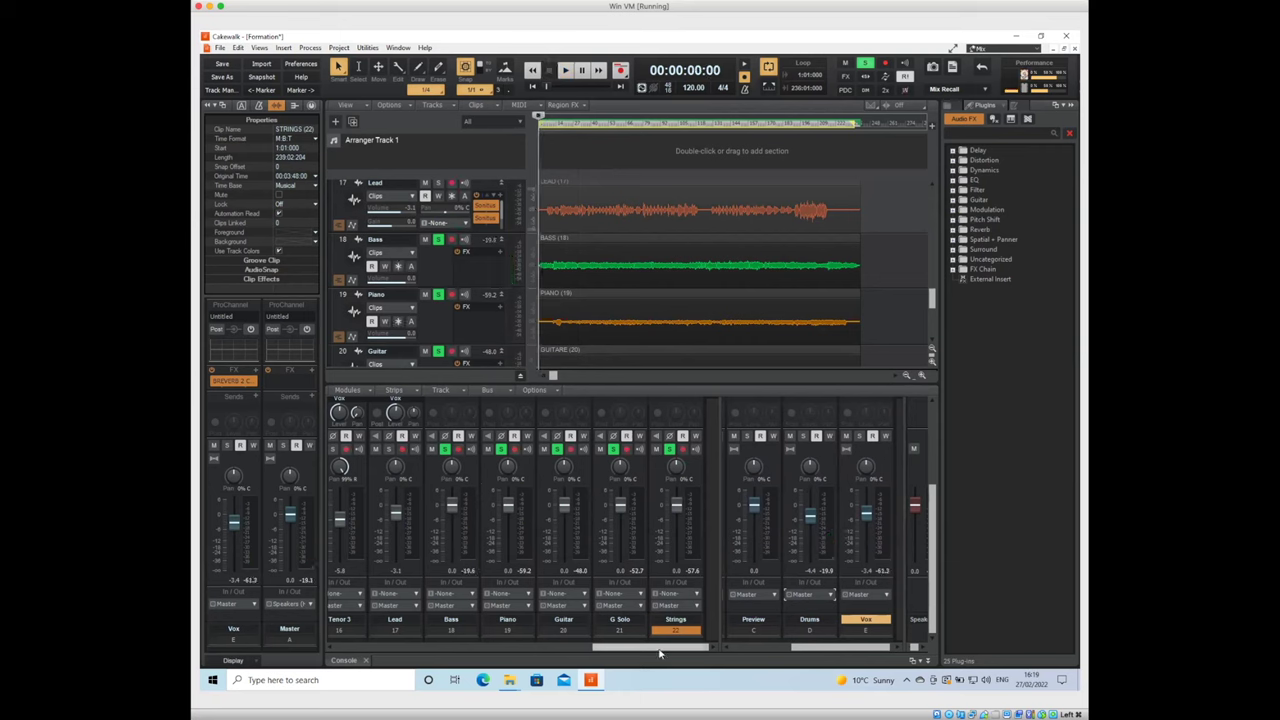
# Pan the Bass channel to 6% R in the console and audition the result from the project start
pyautogui.moveTo(659, 654); pyautogui.dragTo(368, 656)
pyautogui.moveTo(446, 650); pyautogui.dragTo(720, 662)
pyautogui.moveTo(400, 487)
pyautogui.moveTo(605, 647); pyautogui.dragTo(472, 643)
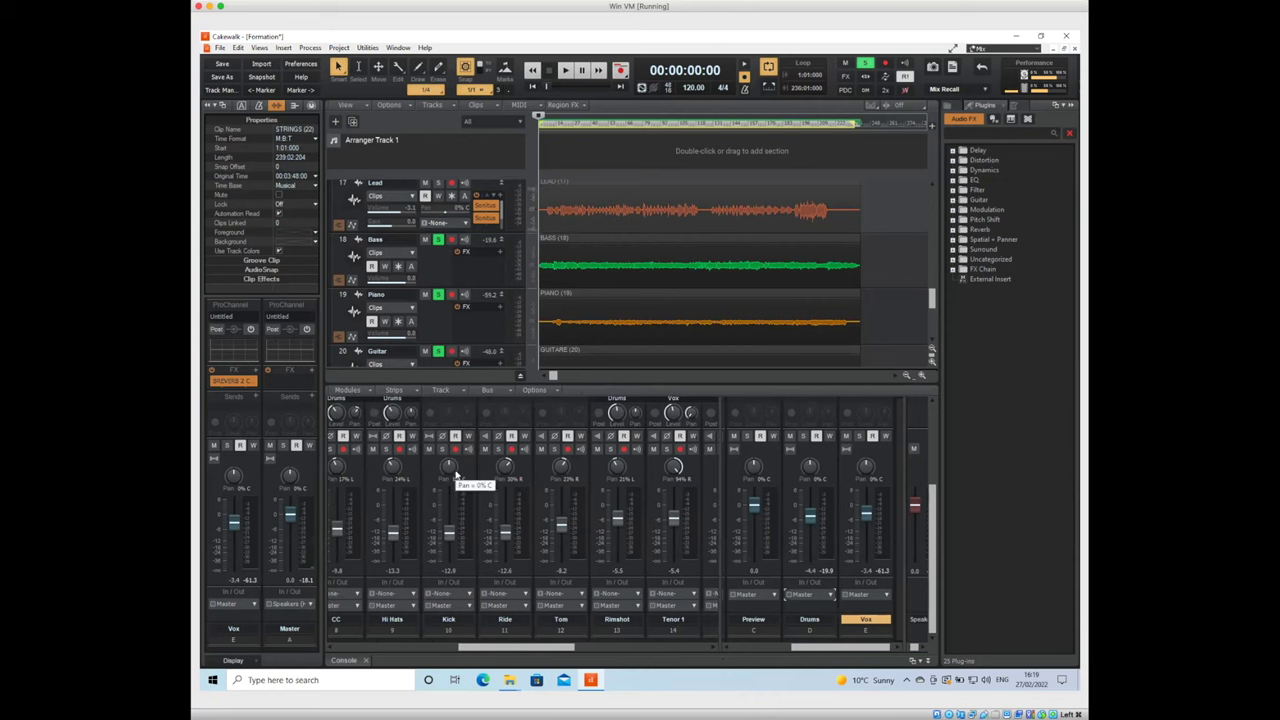
pyautogui.moveTo(530, 653); pyautogui.dragTo(584, 650)
pyautogui.moveTo(585, 650); pyautogui.dragTo(615, 650)
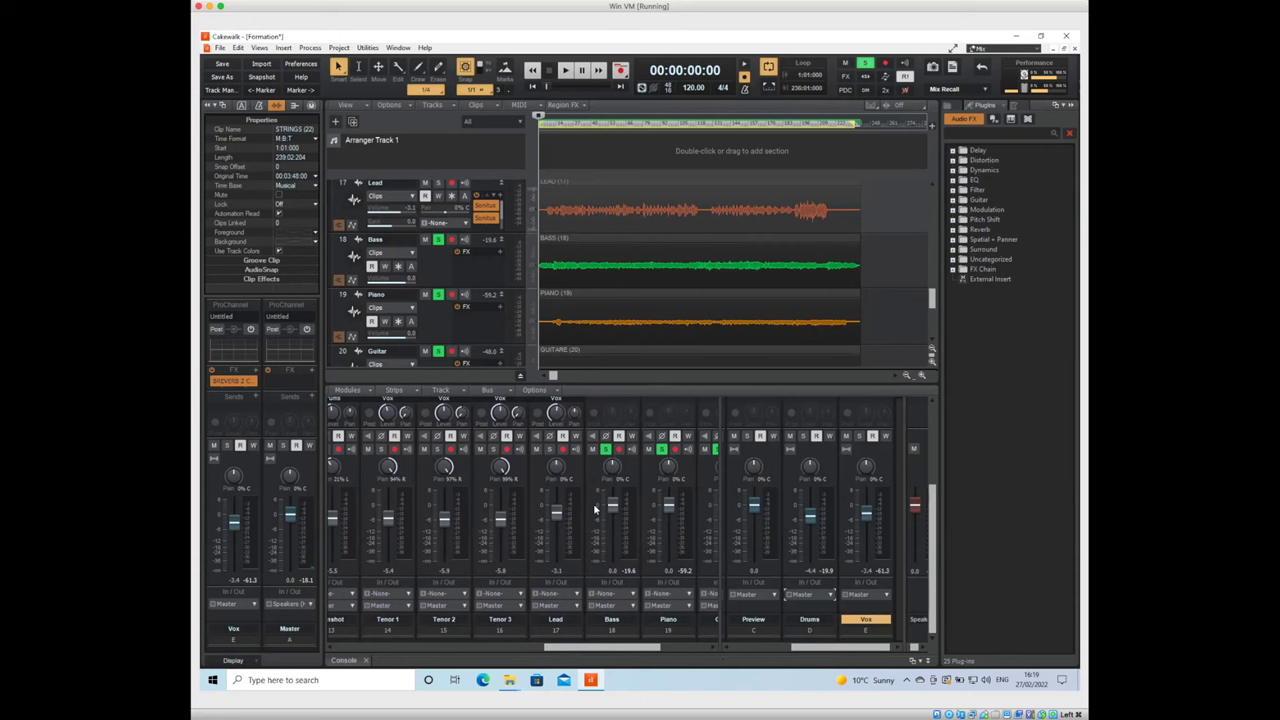
pyautogui.press('Up')
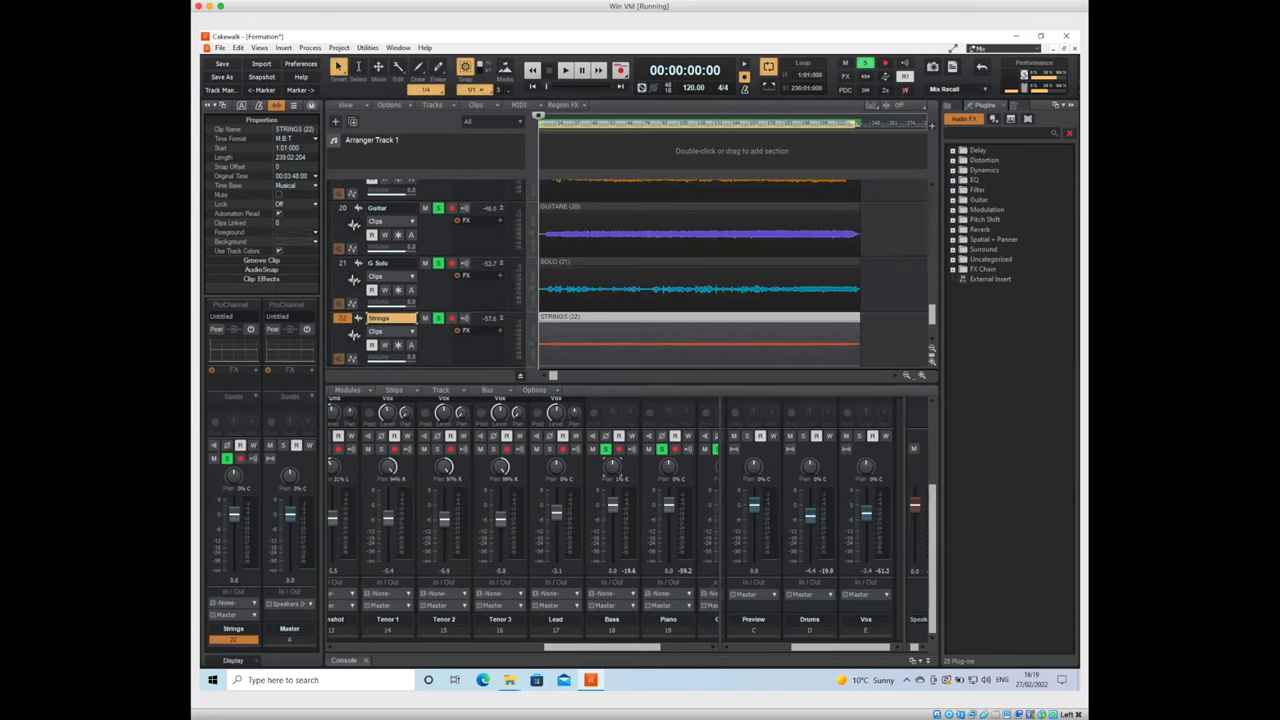
pyautogui.moveTo(612, 468); pyautogui.dragTo(612, 466)
pyautogui.press('space')
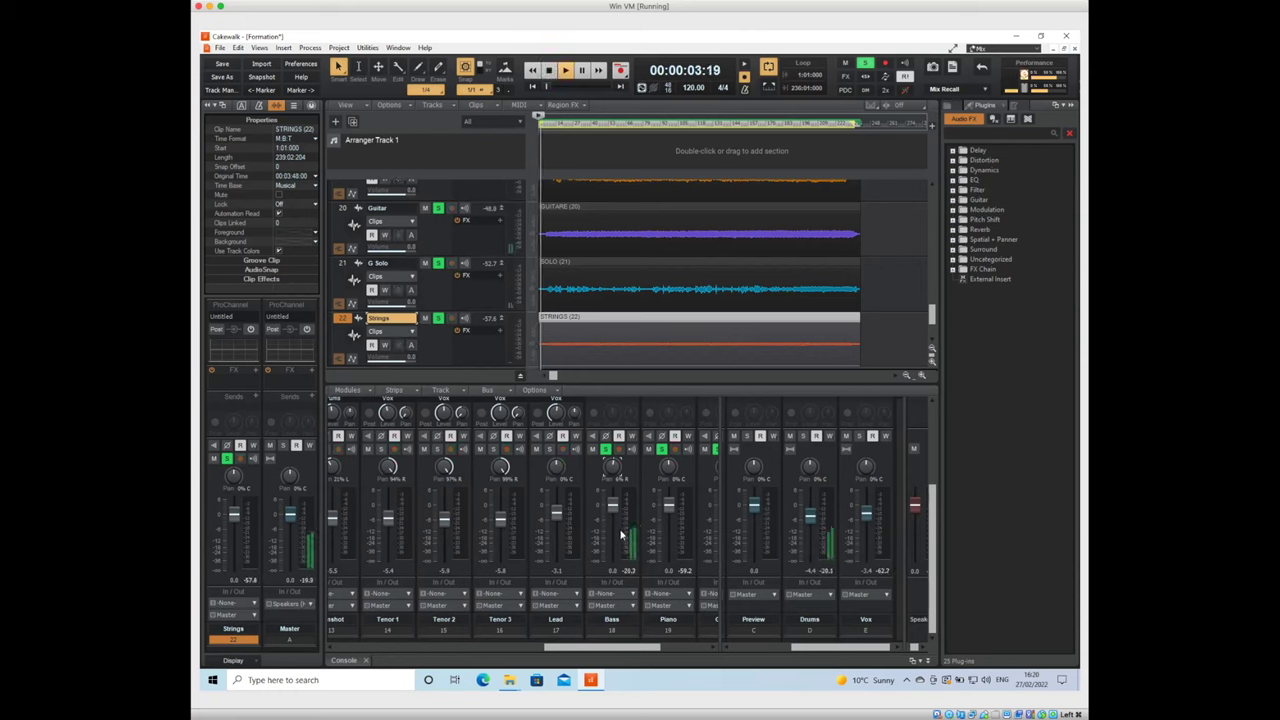
pyautogui.moveTo(613, 468)
pyautogui.press('space')
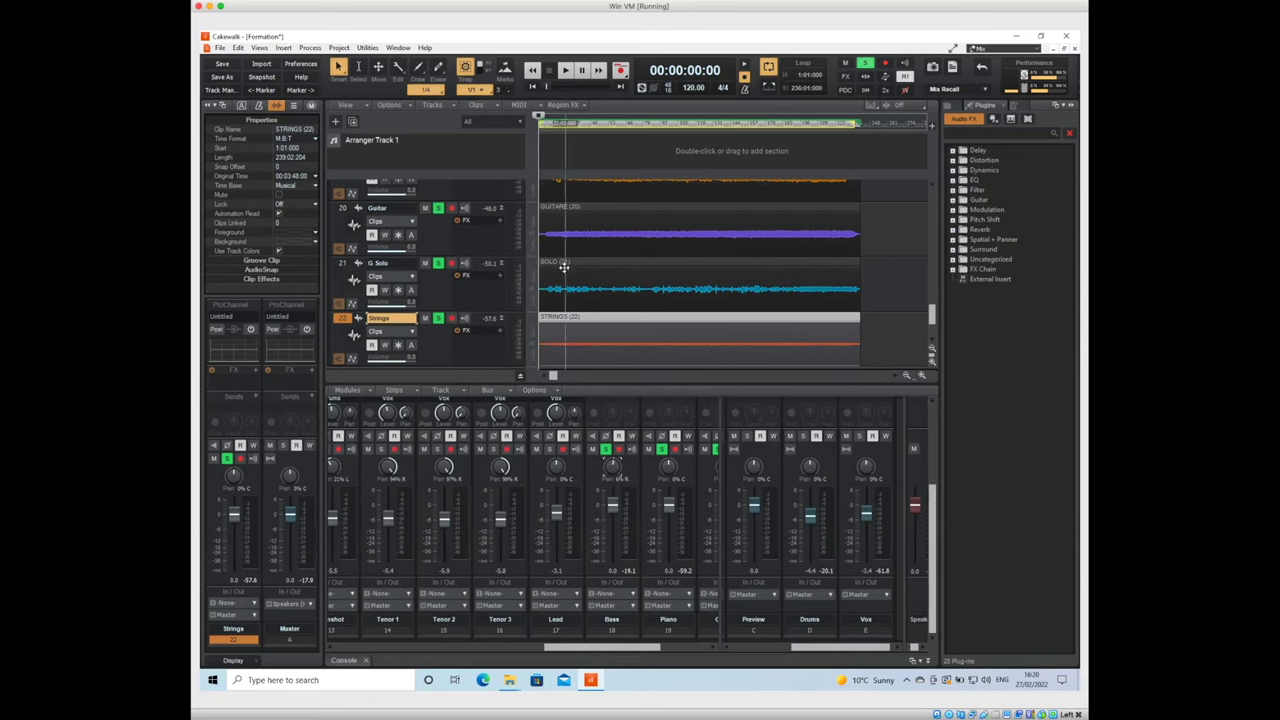
# Insert the Para-Q equalizer into the Bass track's FX bin and audition it briefly
pyautogui.scroll(3, 560, 270)
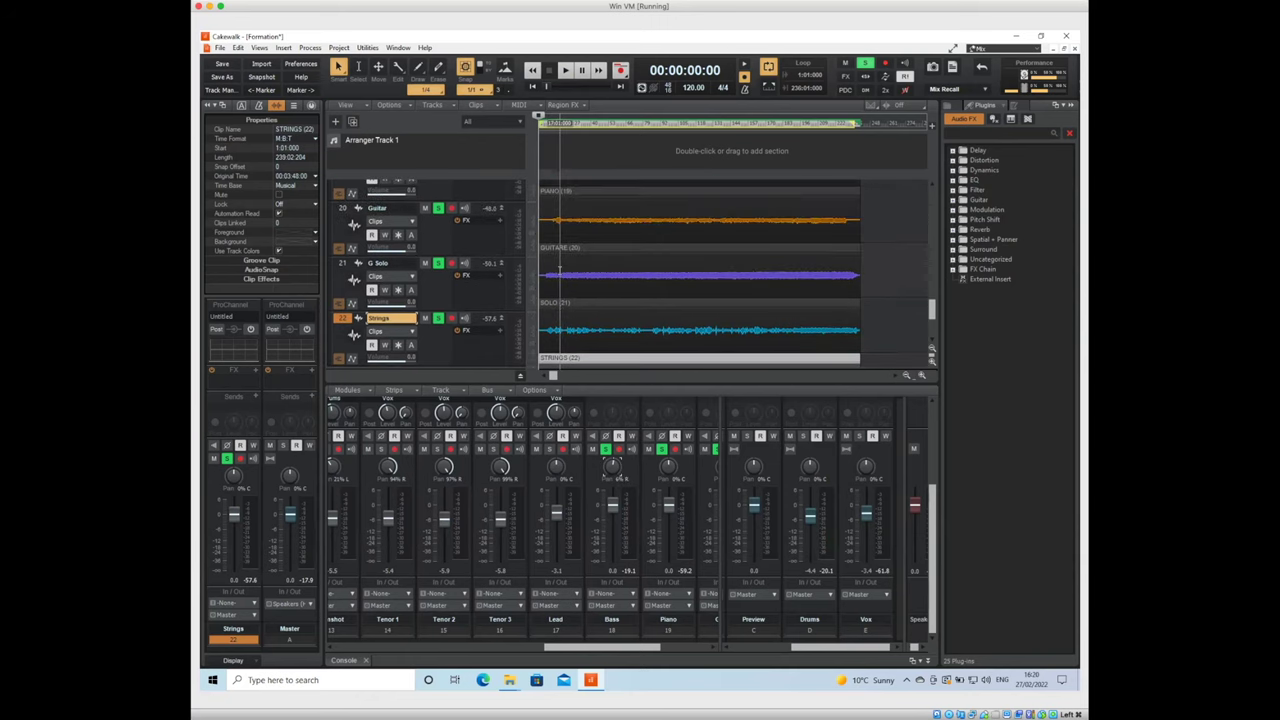
pyautogui.scroll(2, 545, 272)
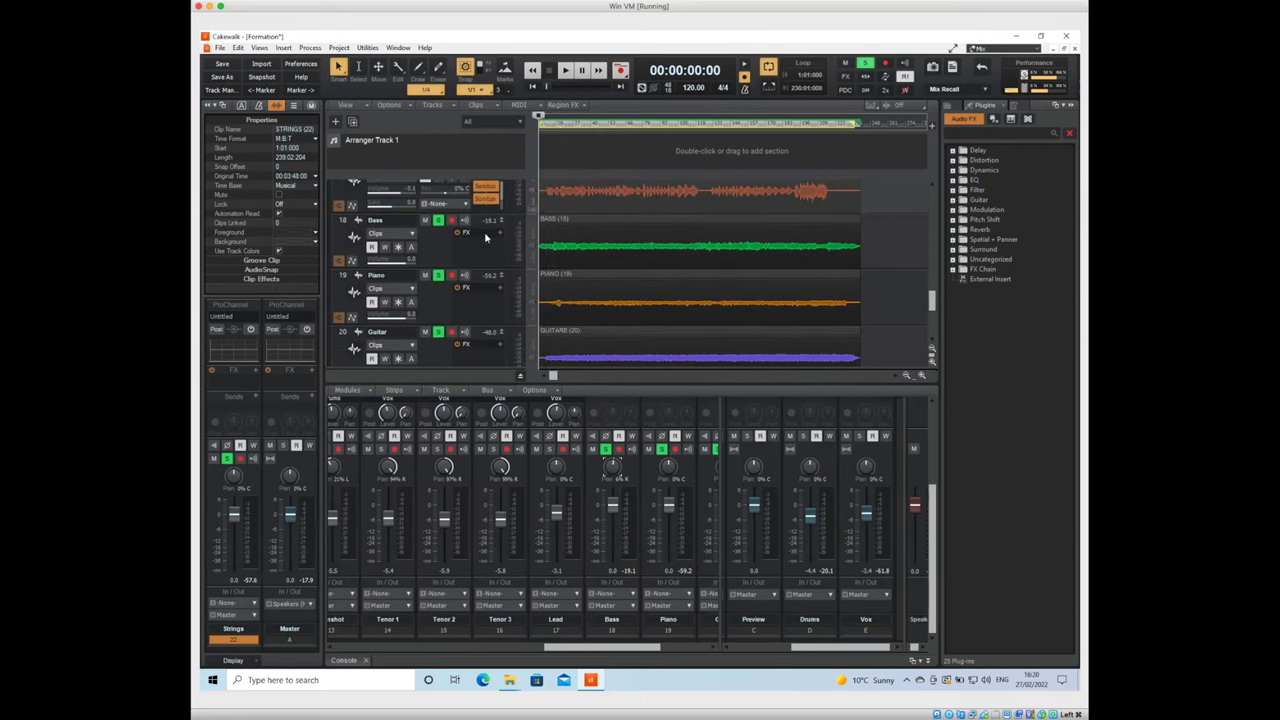
pyautogui.click(953, 181)
pyautogui.click(989, 190)
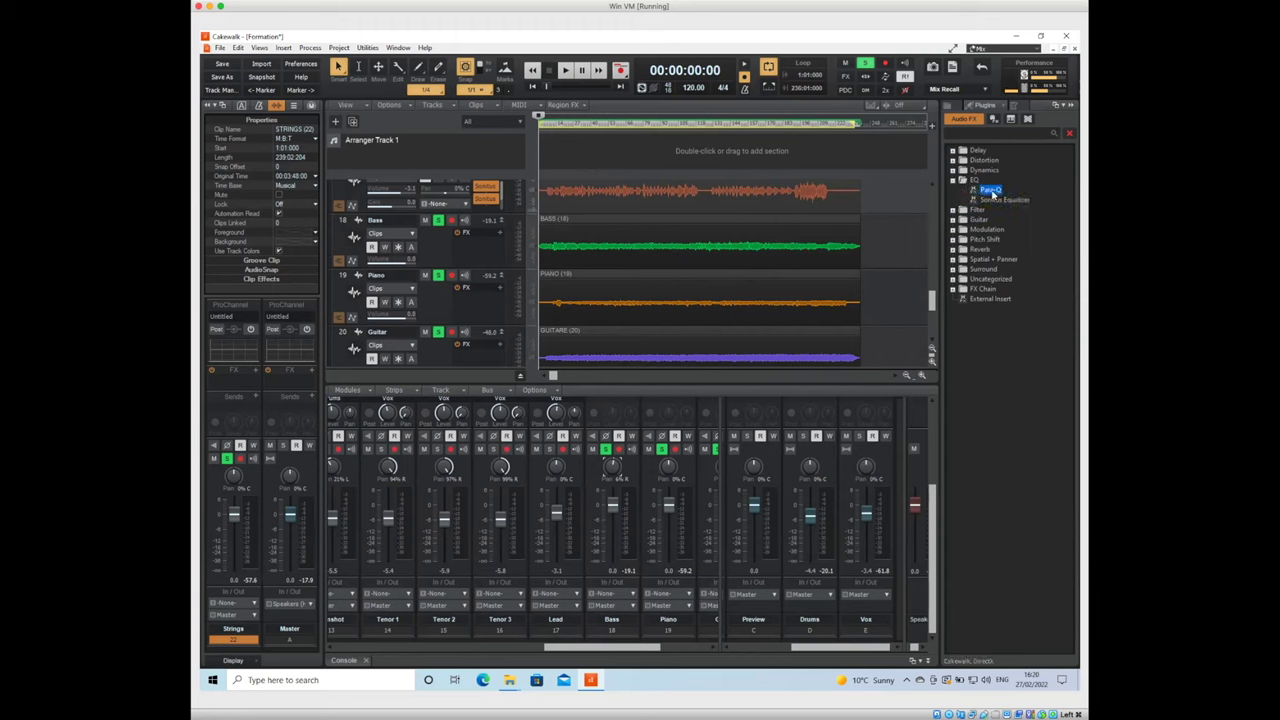
pyautogui.moveTo(993, 192); pyautogui.dragTo(497, 251)
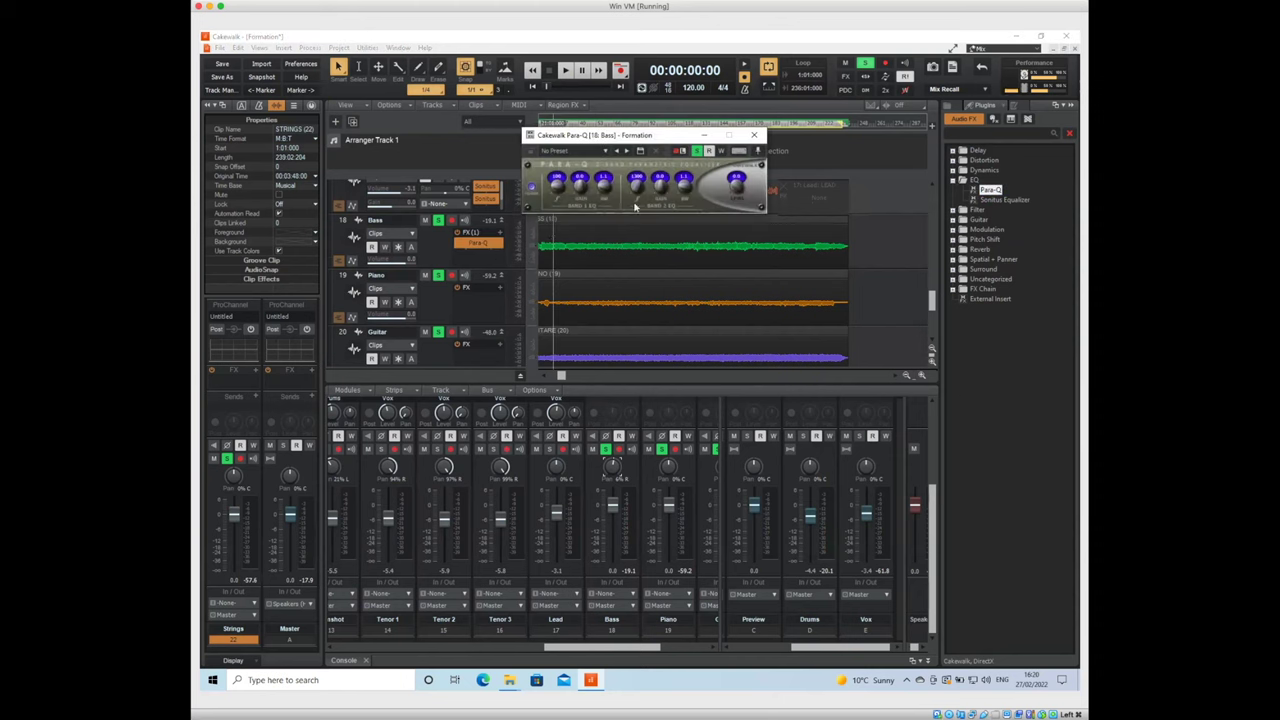
pyautogui.press('space')
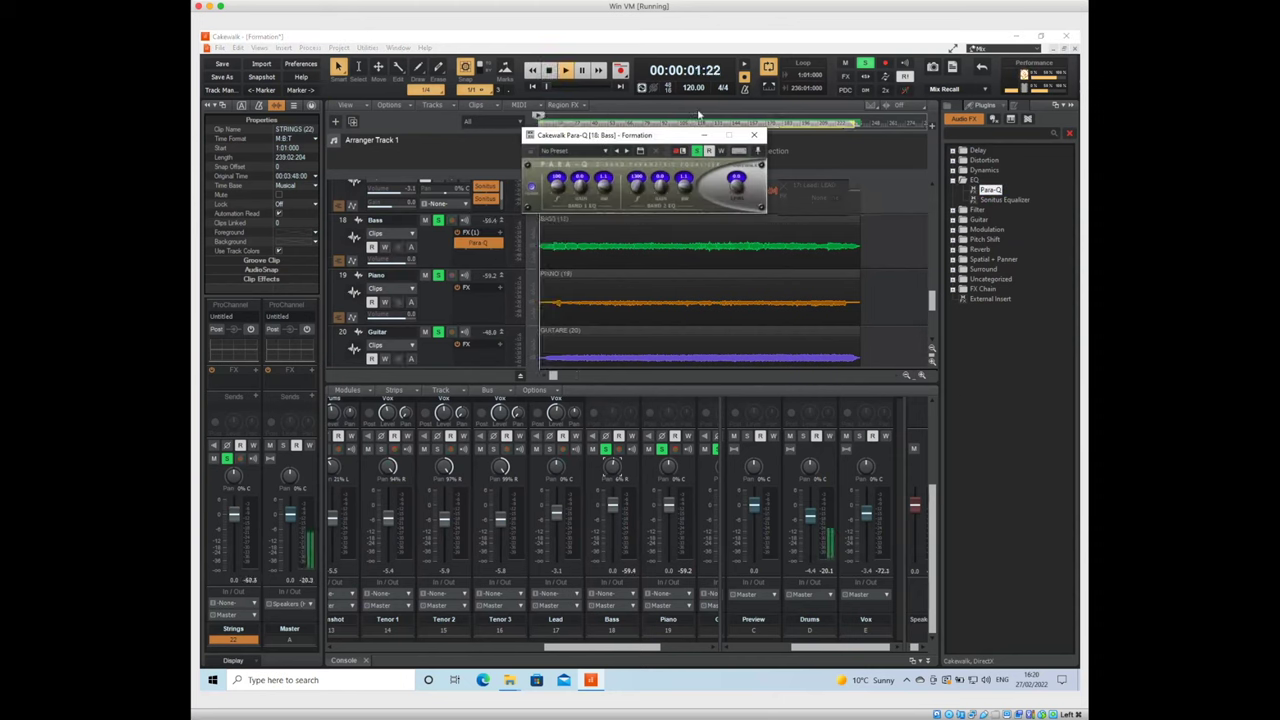
pyautogui.press('space')
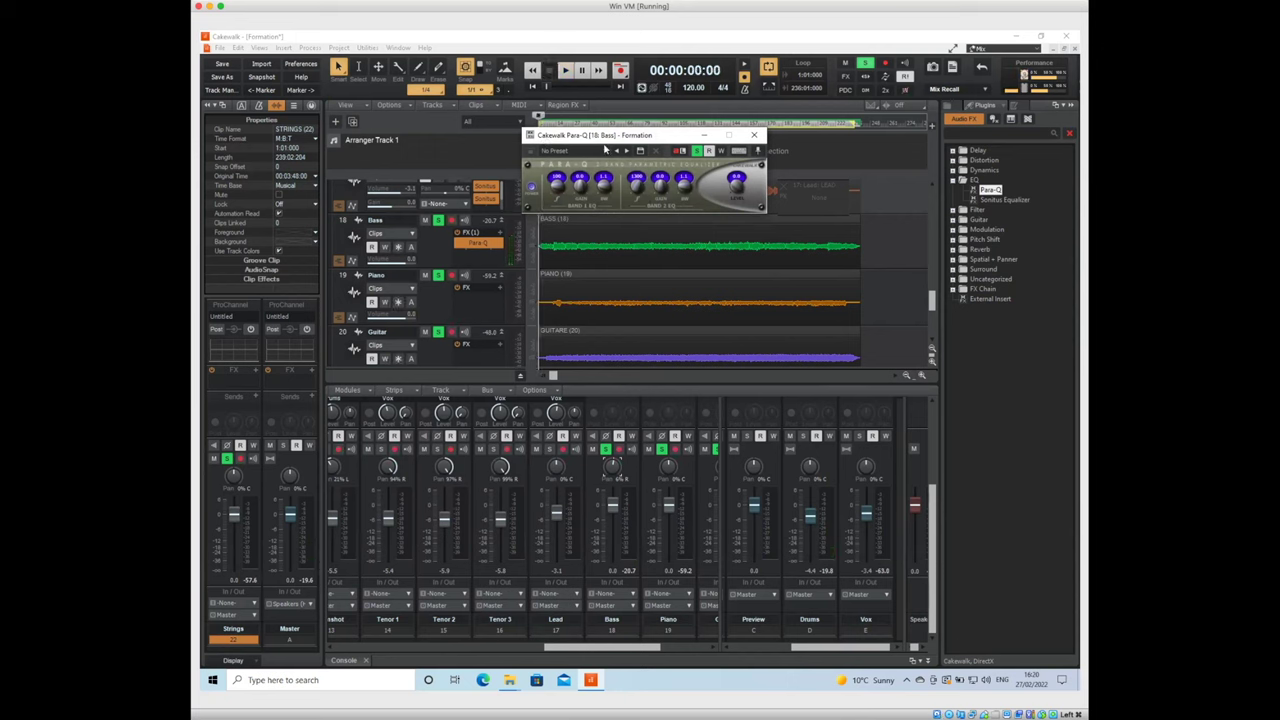
# Apply the Bass Boost preset to the Bass track's Para-Q, audition it twice and close the plug-in window
pyautogui.click(607, 151)
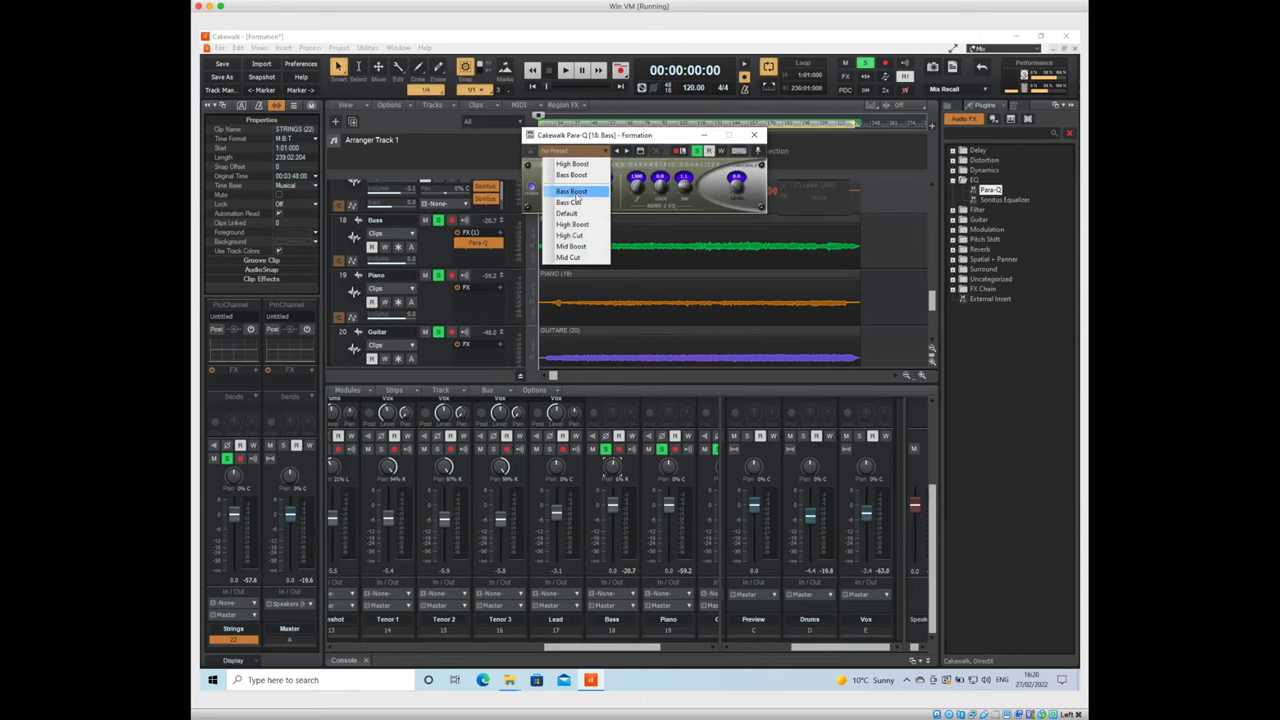
pyautogui.click(576, 195)
pyautogui.press('space')
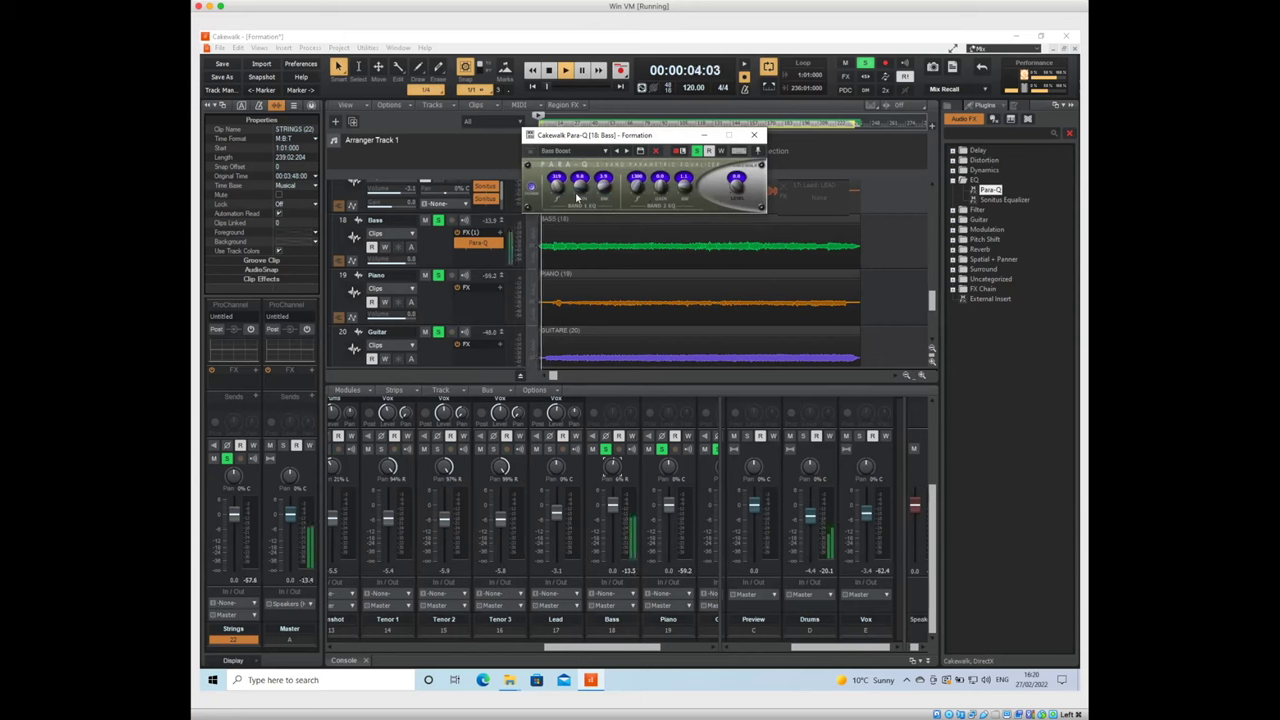
pyautogui.press('space')
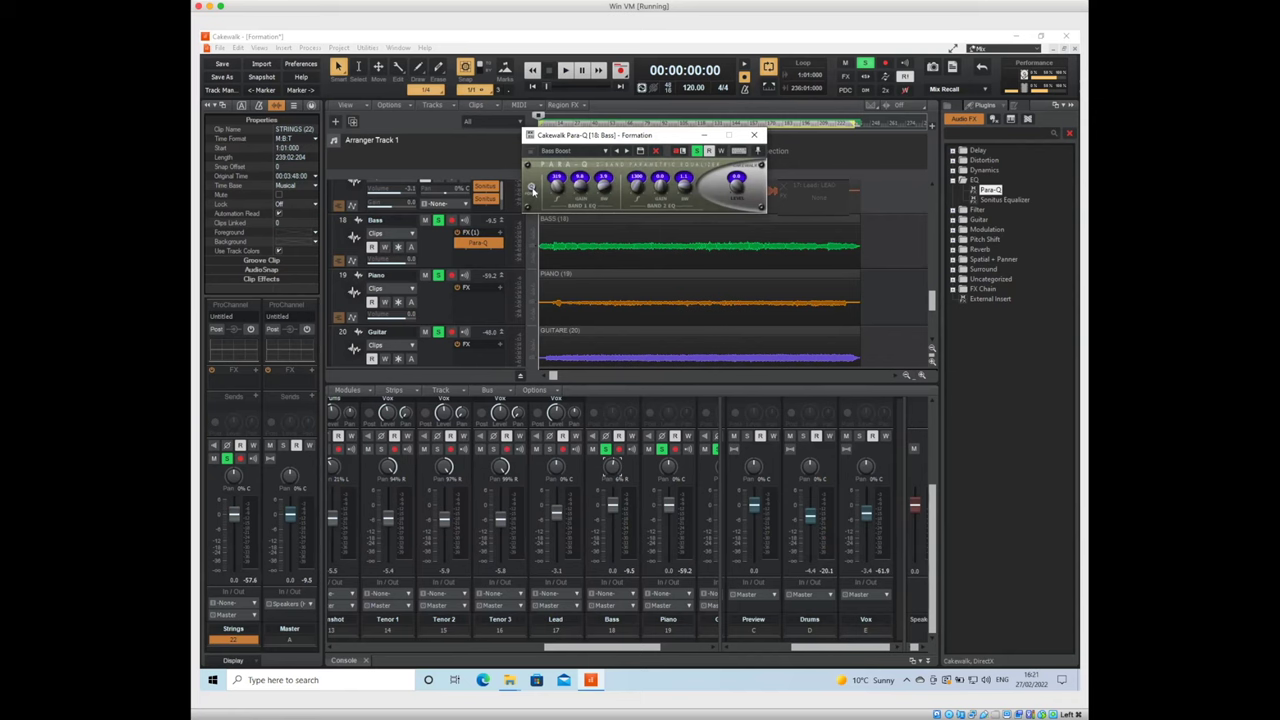
pyautogui.press('space')
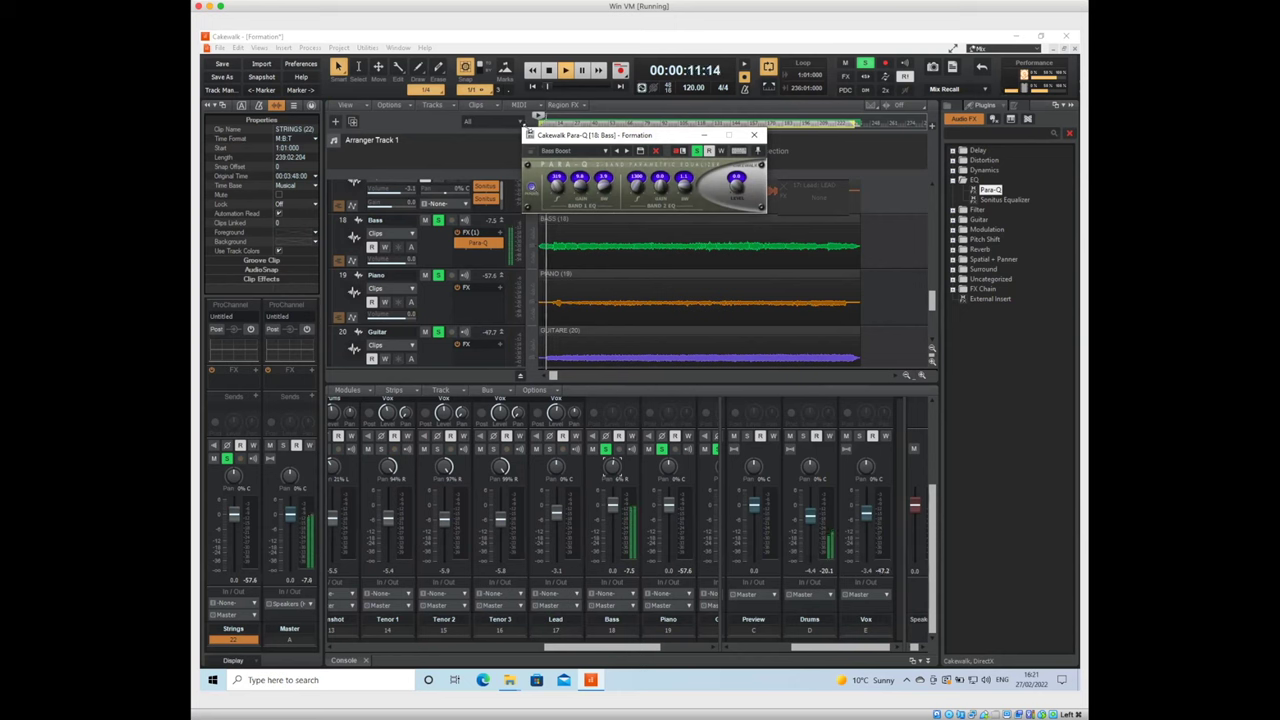
pyautogui.press('space')
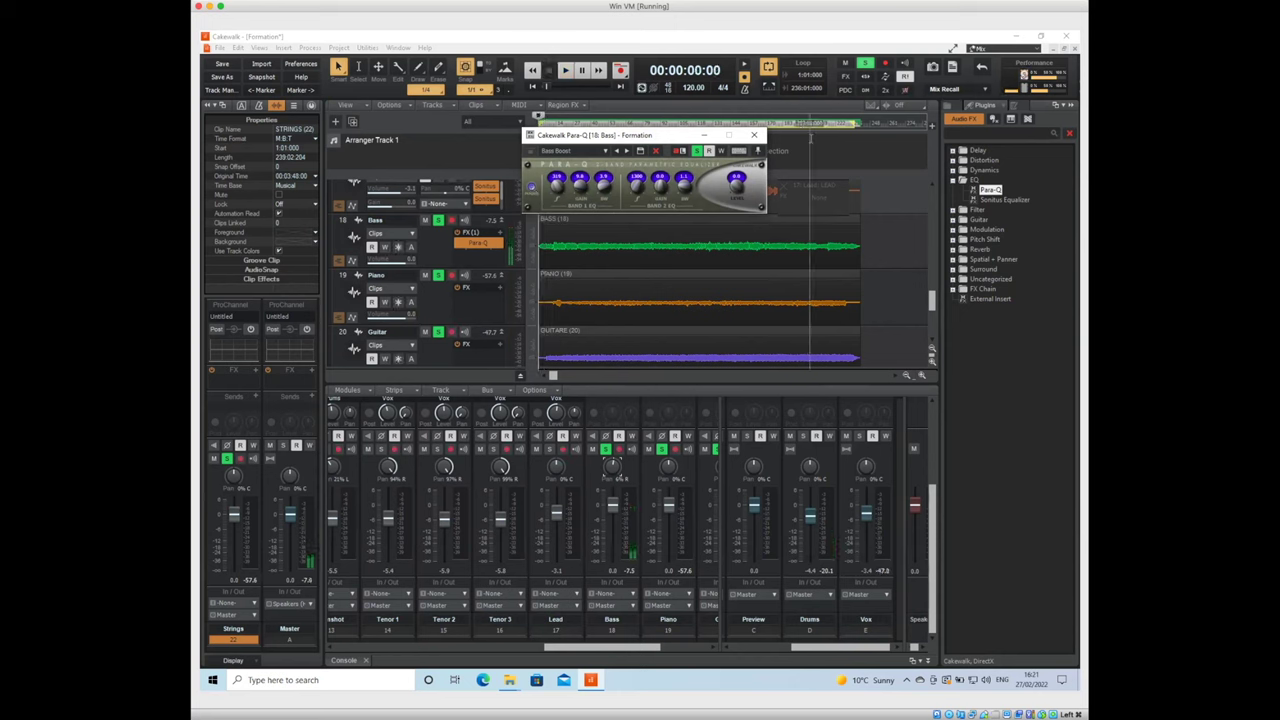
pyautogui.click(754, 135)
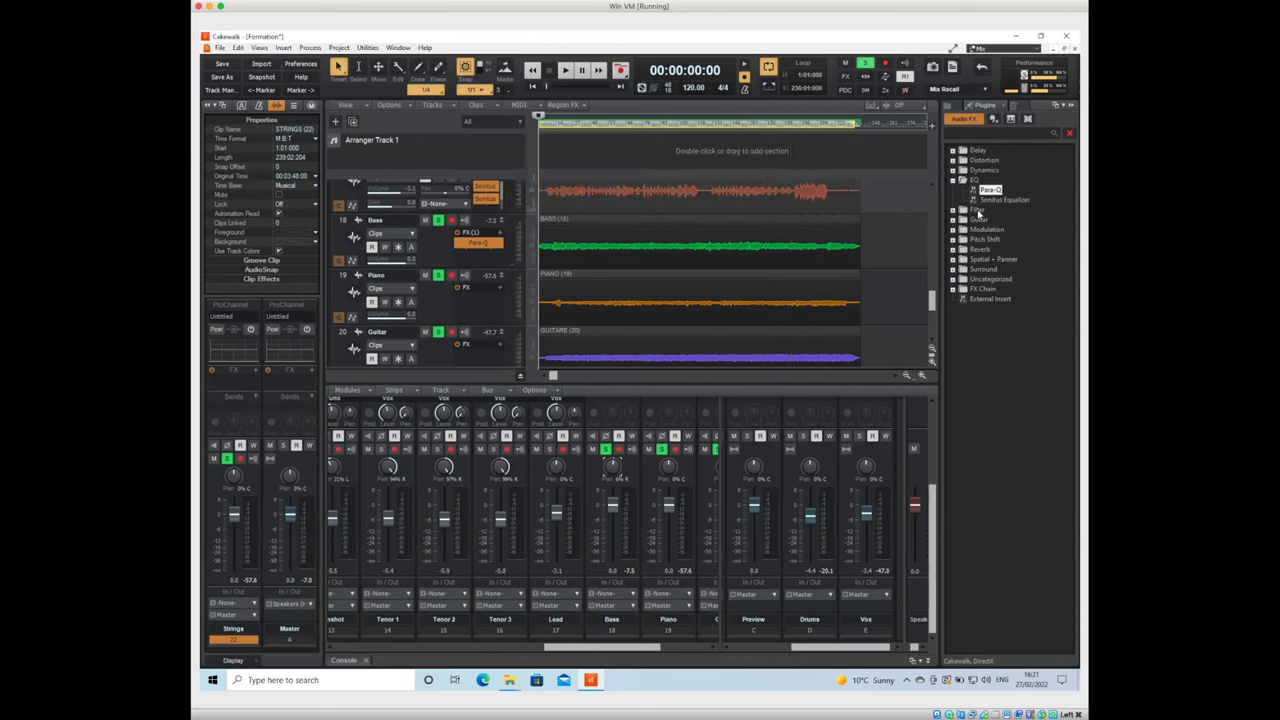
# Insert the TH3 guitar plug-in into the Bass track's FX bin after Para-Q and audition it briefly
pyautogui.click(954, 221)
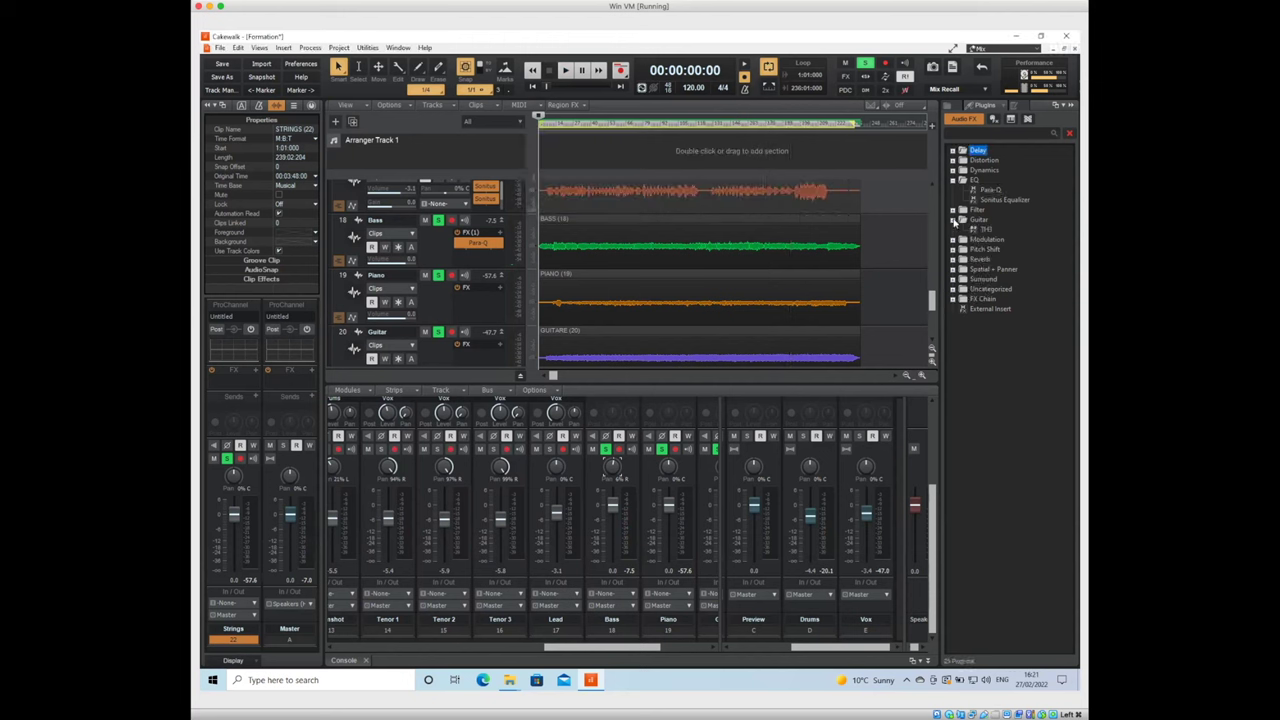
pyautogui.click(980, 230)
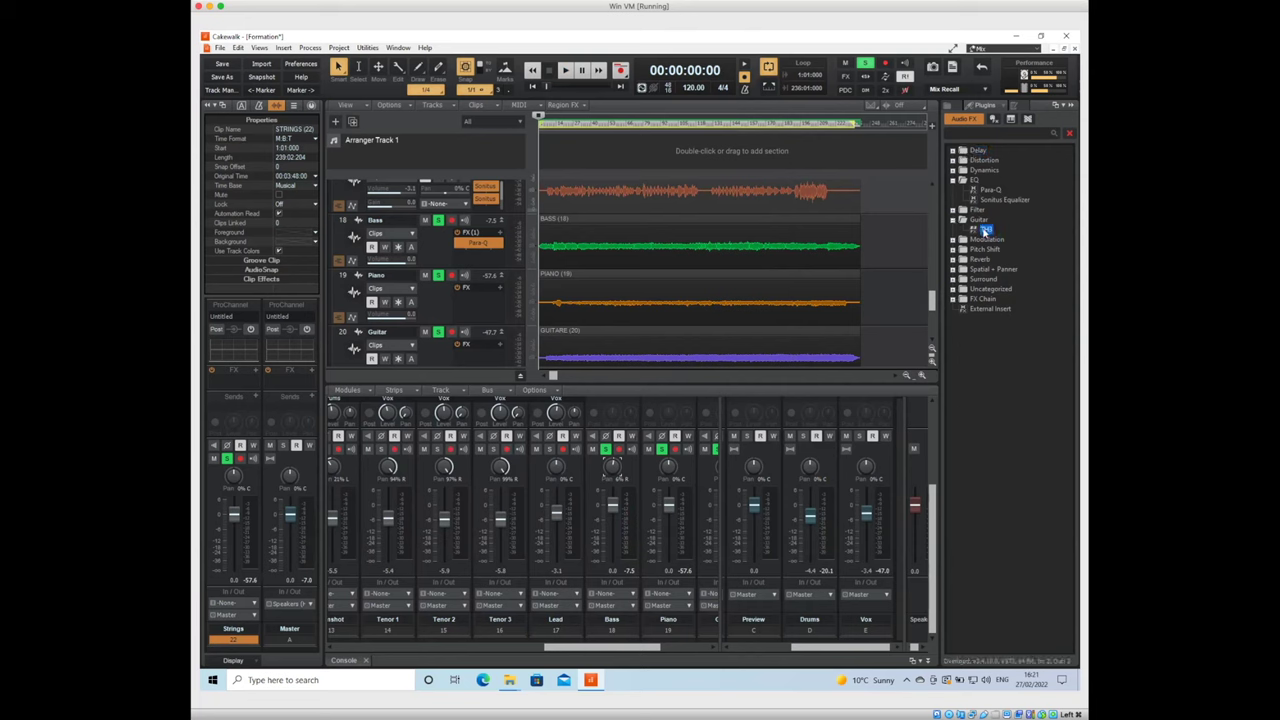
pyautogui.moveTo(985, 231); pyautogui.dragTo(474, 256)
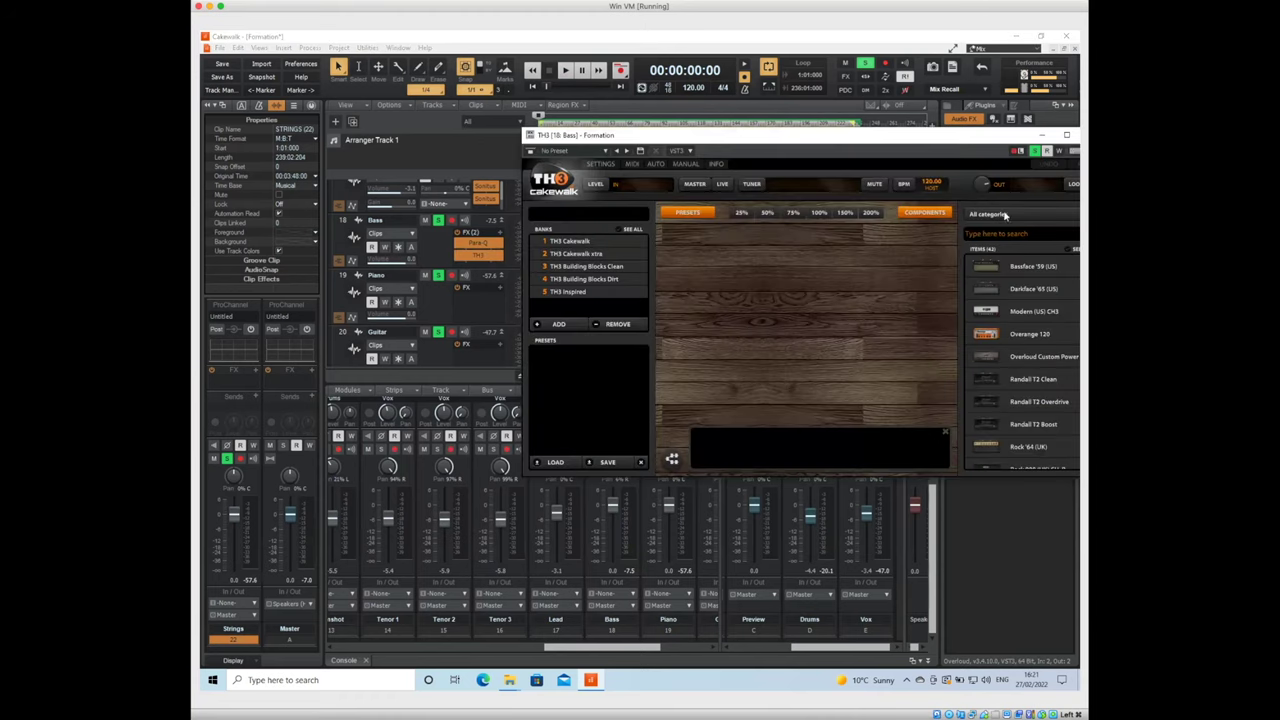
pyautogui.moveTo(777, 139); pyautogui.dragTo(696, 138)
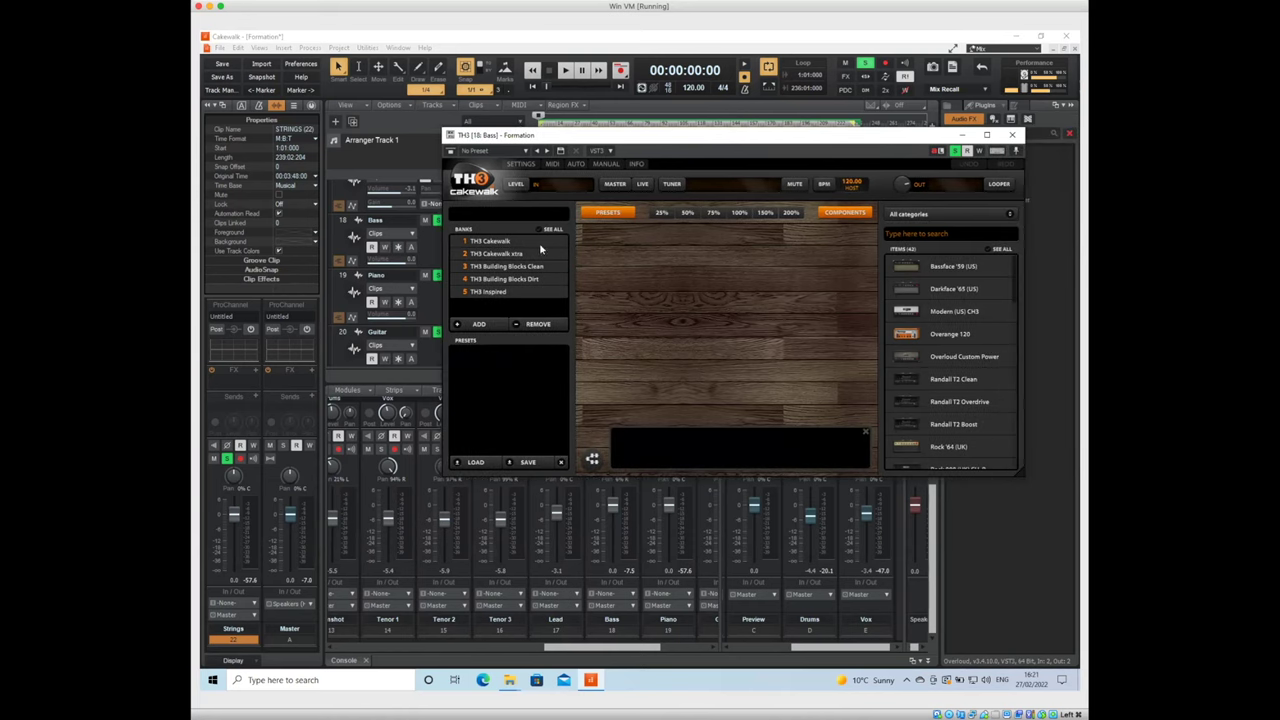
pyautogui.press('space')
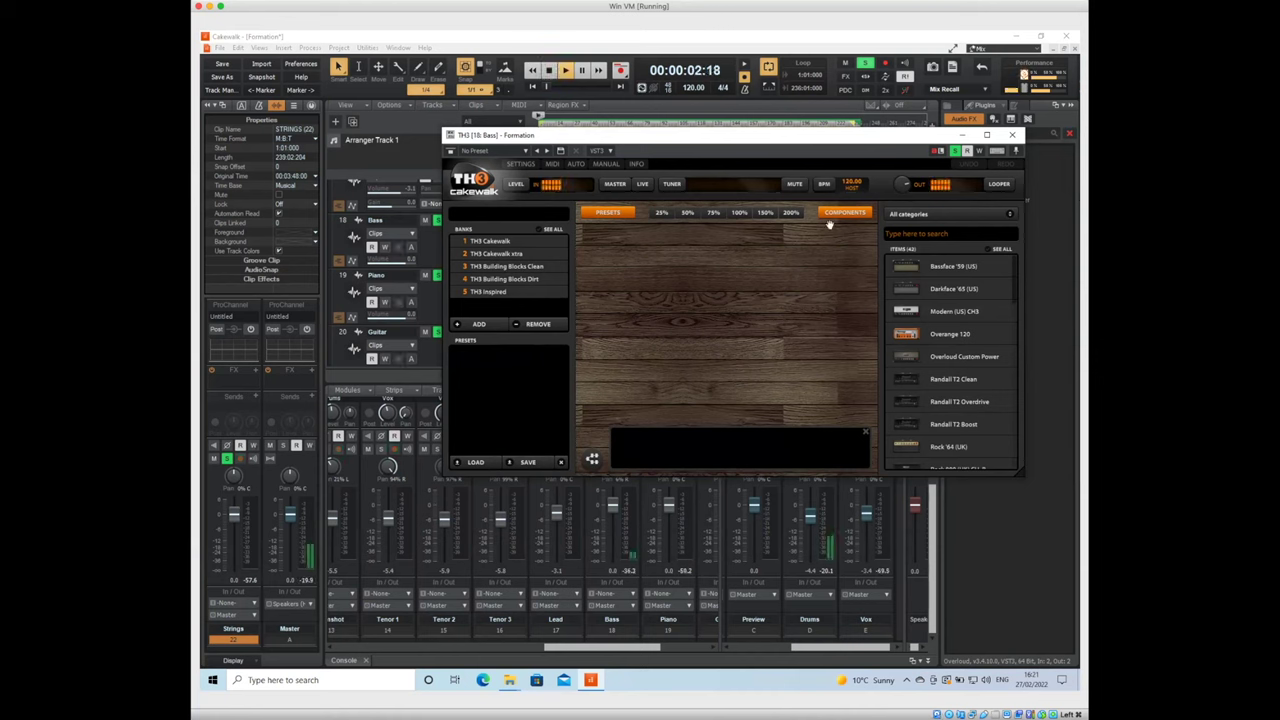
pyautogui.press('space')
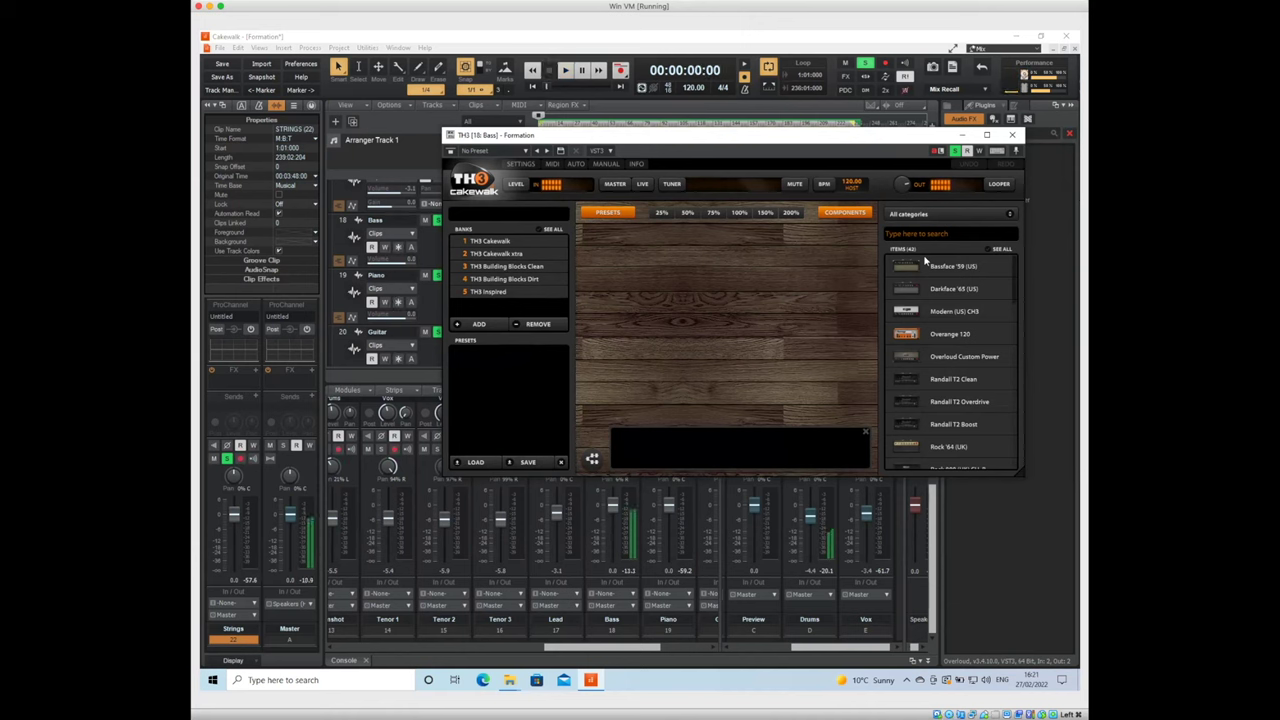
# Pick the Bassface '59 (US) component in TH3, audition it briefly, and browse the TH3 Cakewalk and TH3 Cakewalk xtra bank presets
pyautogui.click(937, 274)
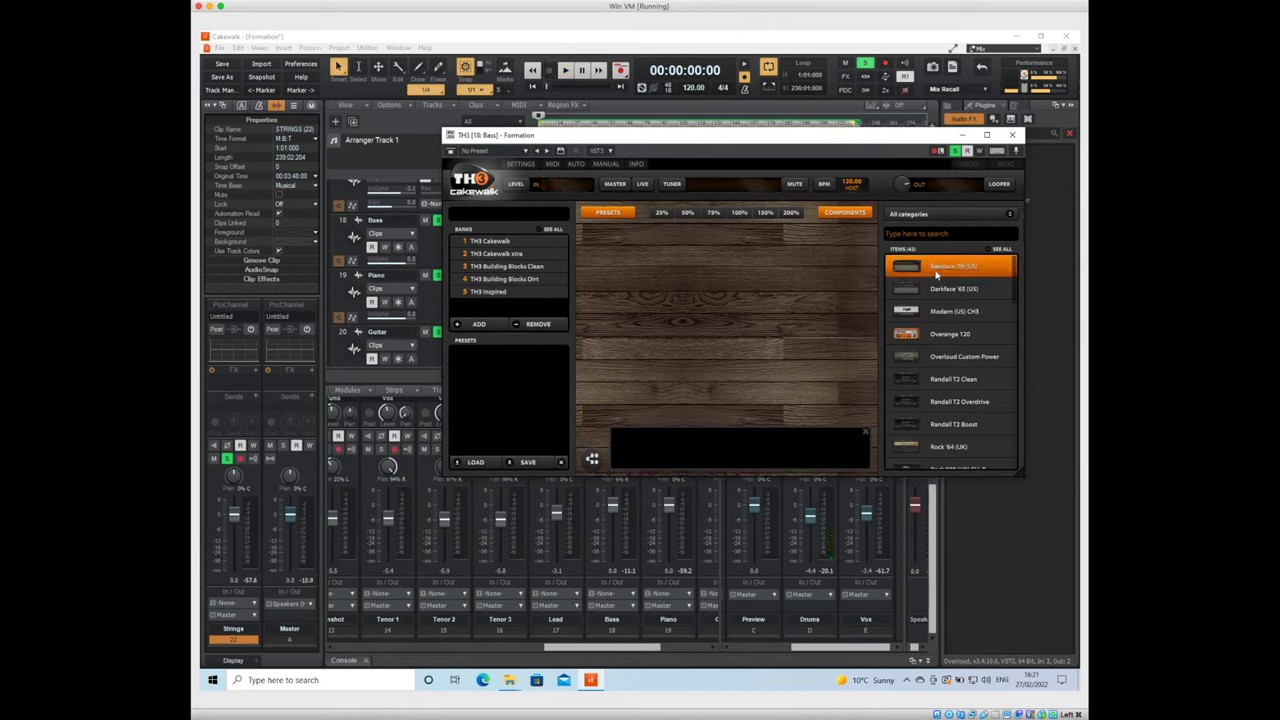
pyautogui.press('space')
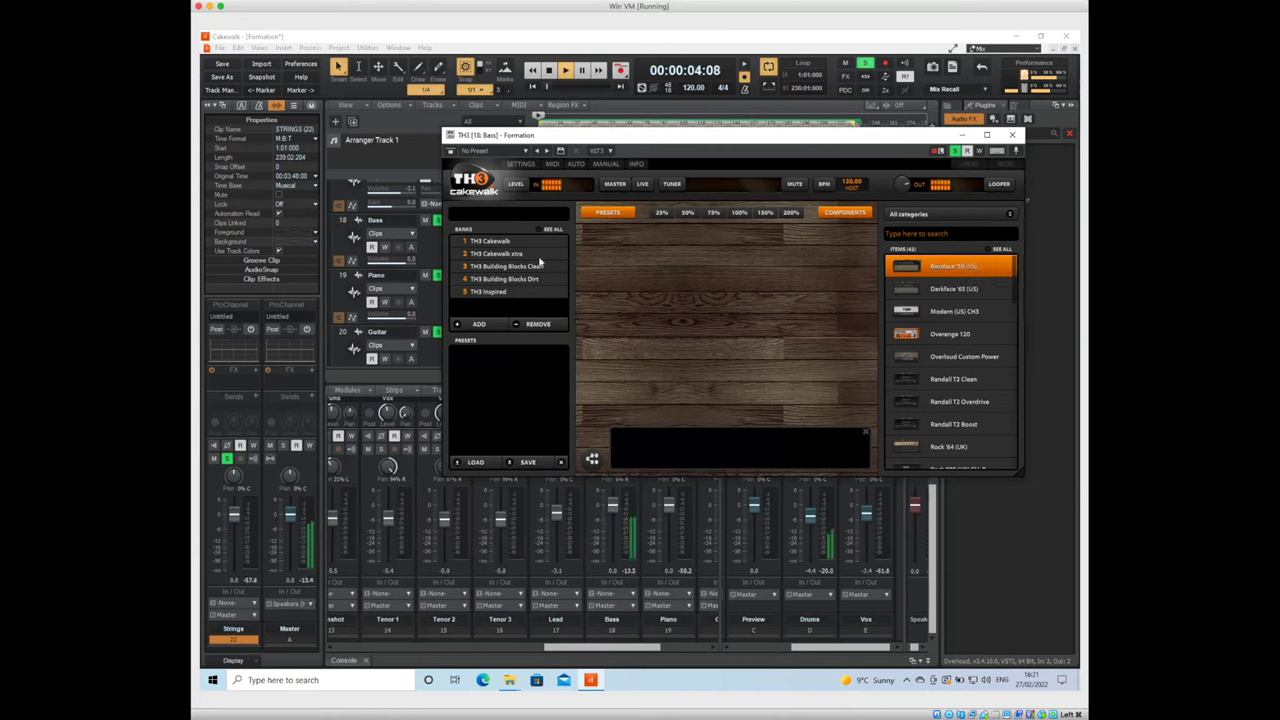
pyautogui.press('space')
pyautogui.click(478, 242)
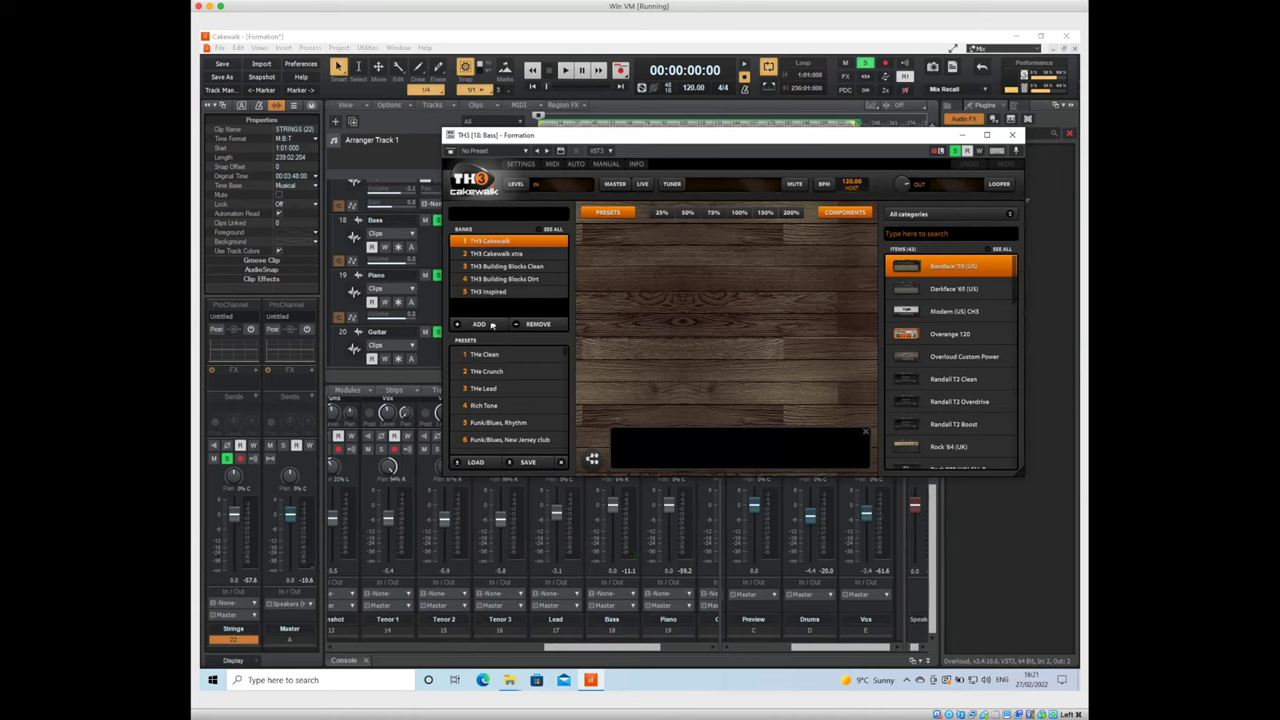
pyautogui.click(499, 255)
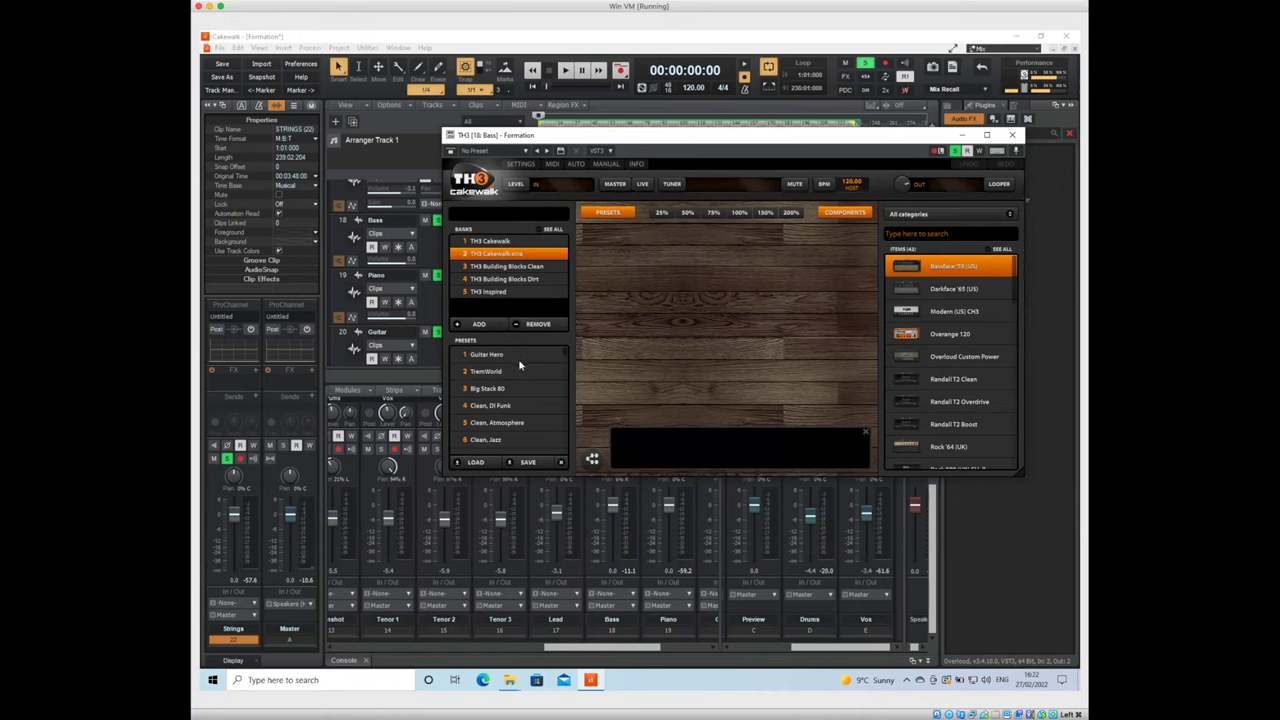
pyautogui.scroll(-5, 520, 421)
pyautogui.scroll(3, 517, 406)
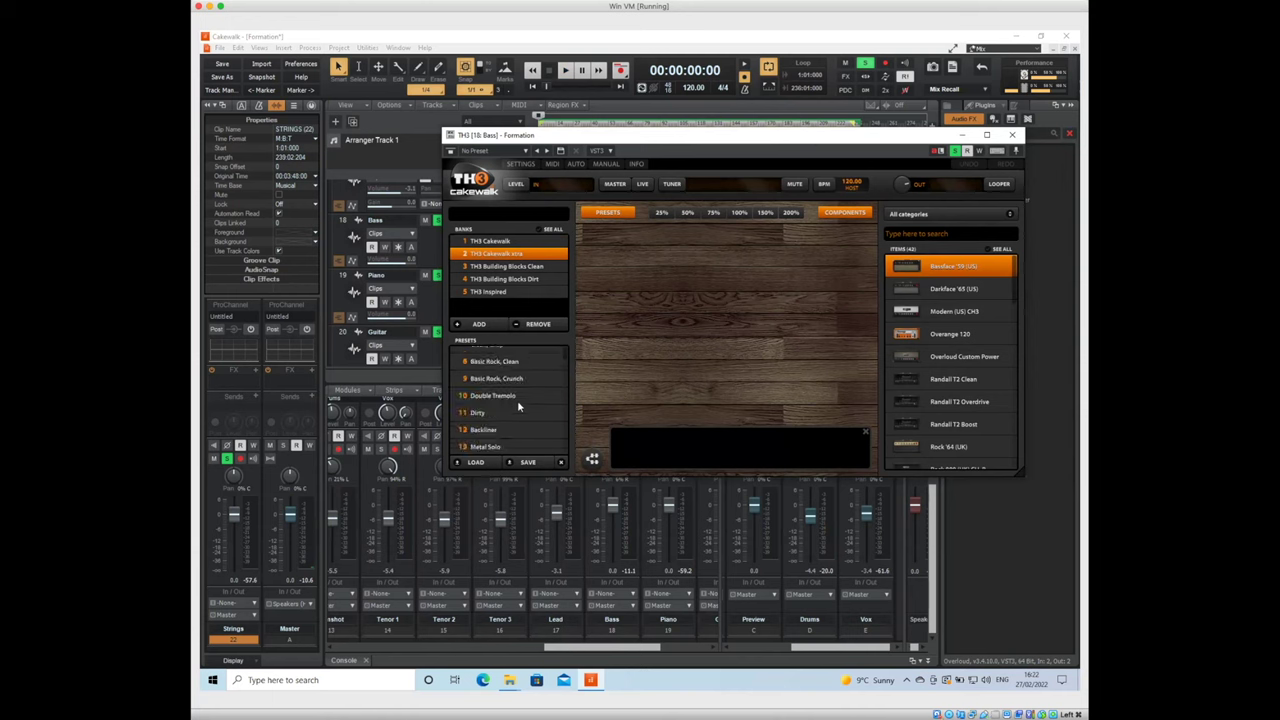
pyautogui.scroll(-3, 513, 395)
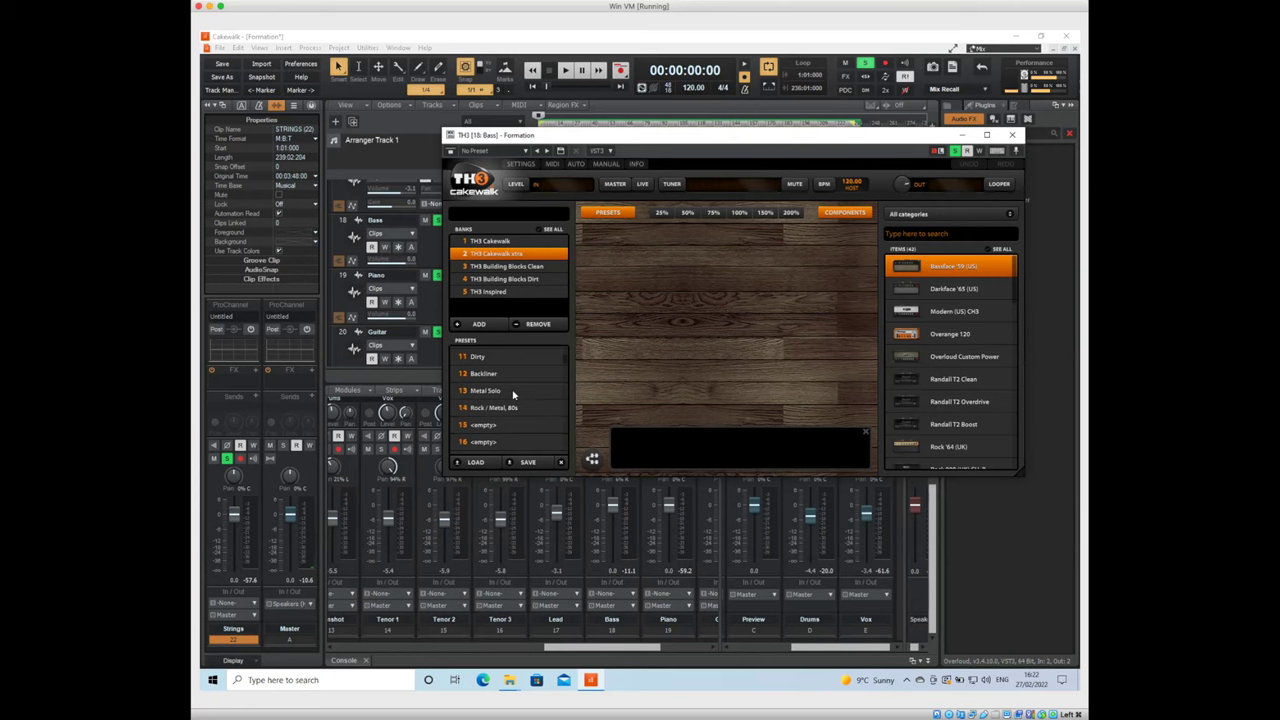
pyautogui.scroll(2, 513, 393)
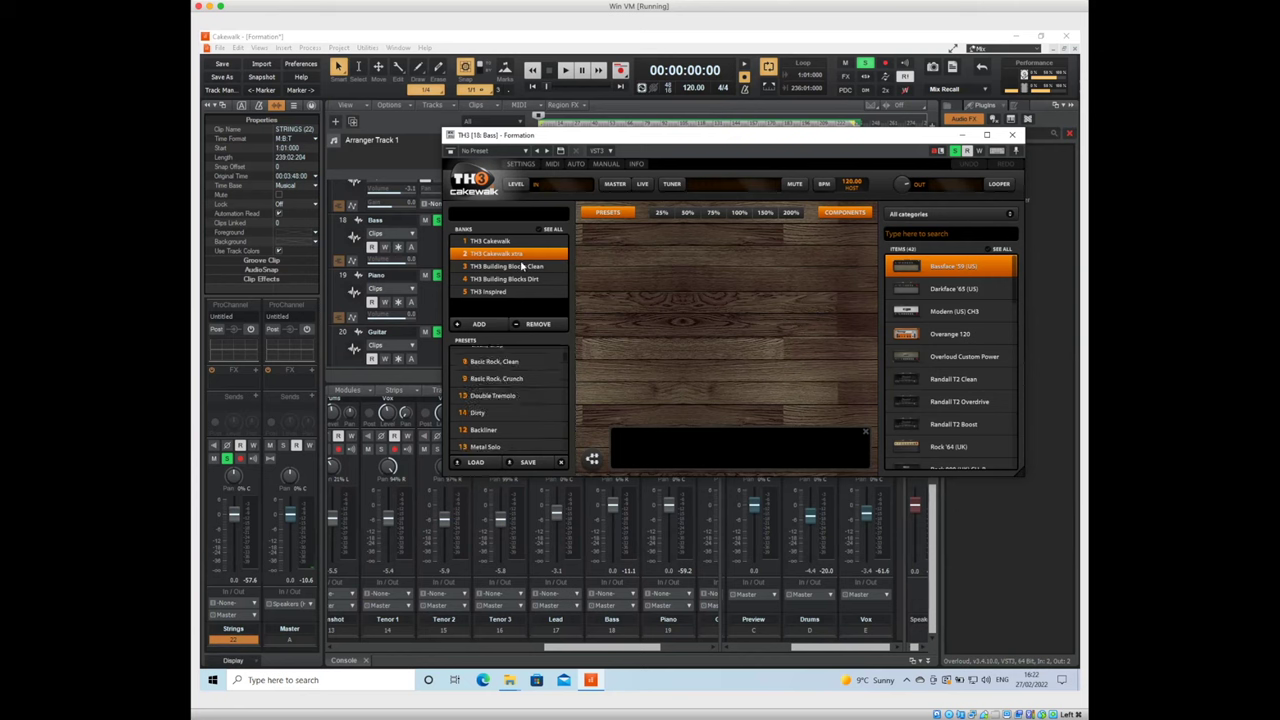
# Load the Bassface Clean Close preset from the TH3 Building Blocks Clean bank, audition it and close the plug-in window
pyautogui.click(511, 268)
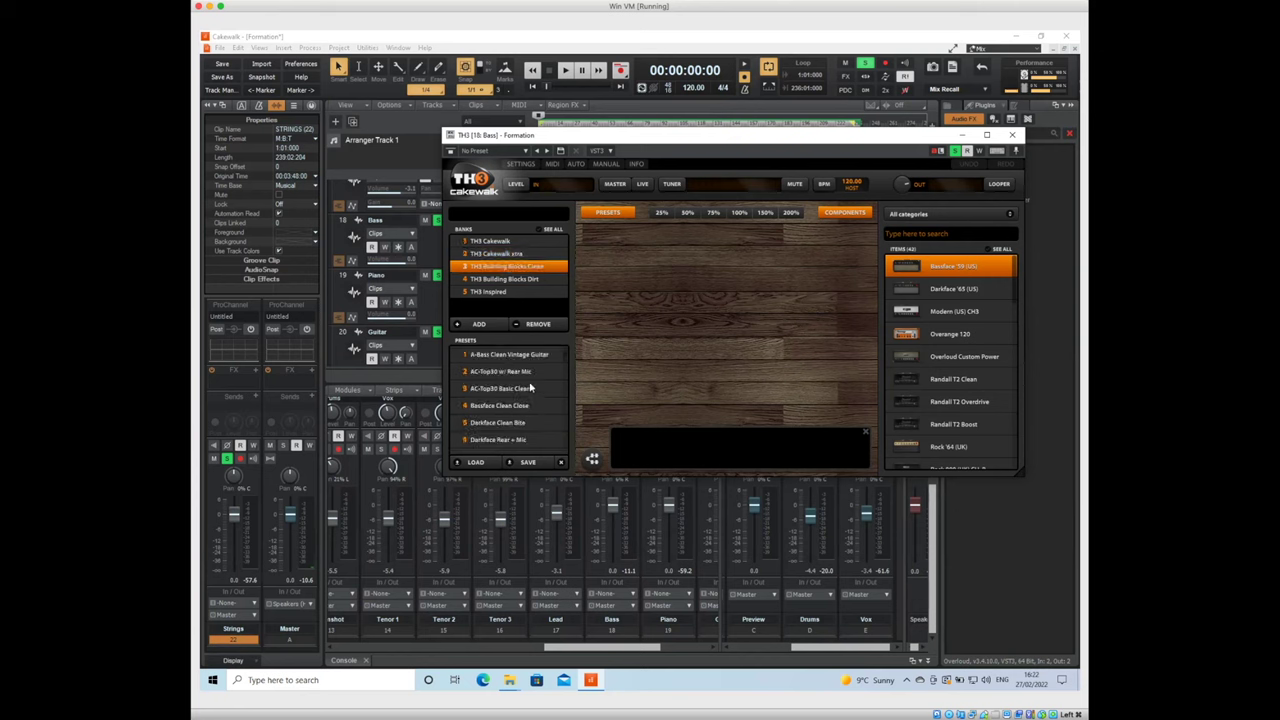
pyautogui.click(511, 405)
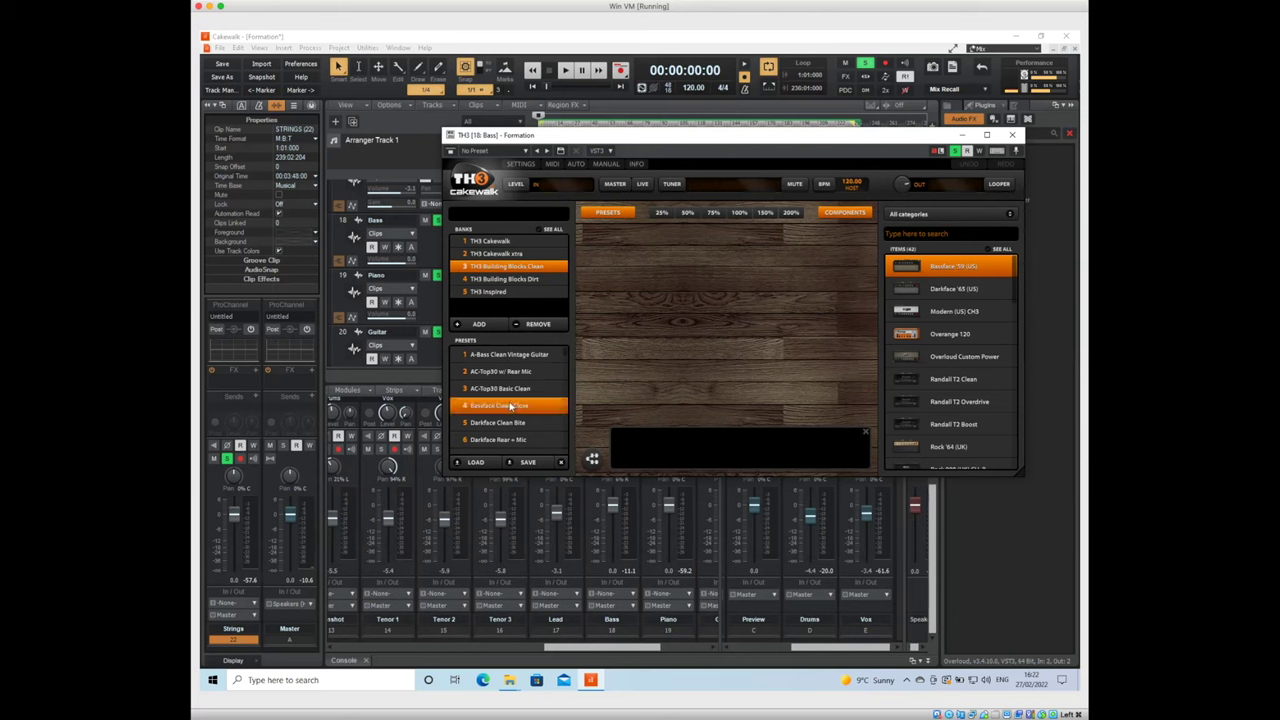
pyautogui.press('space')
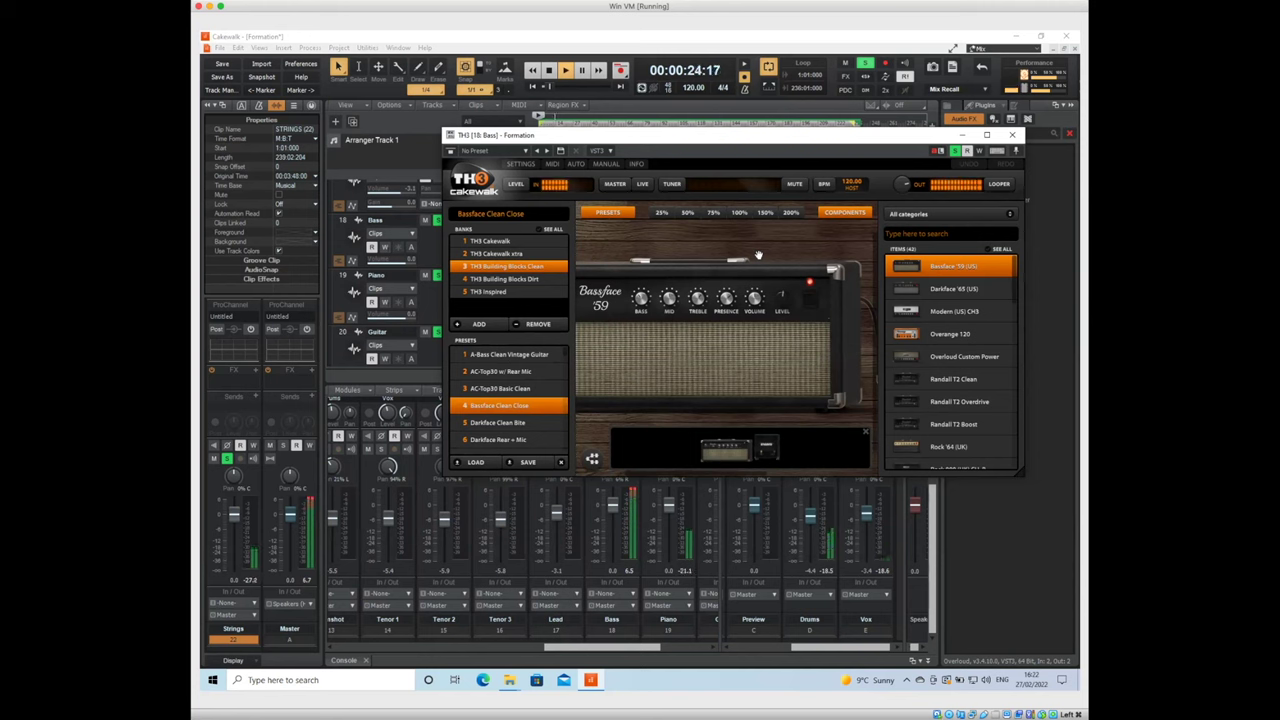
pyautogui.press('space')
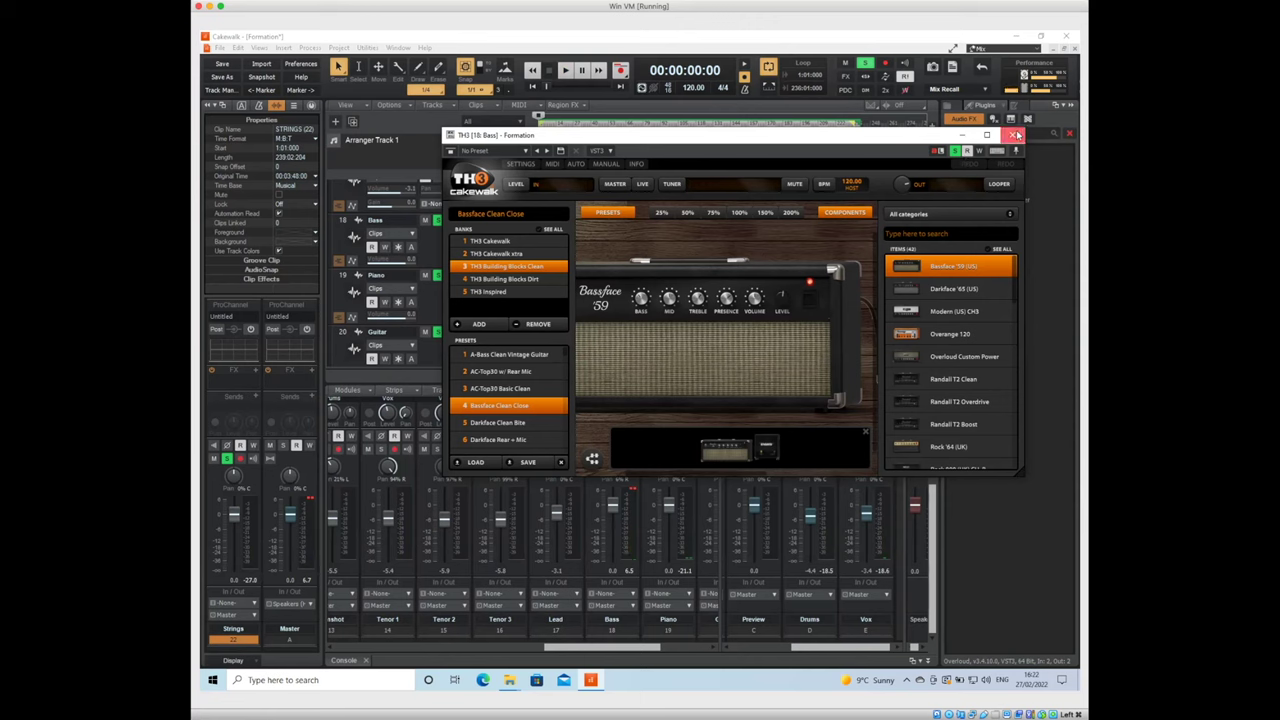
pyautogui.click(1012, 134)
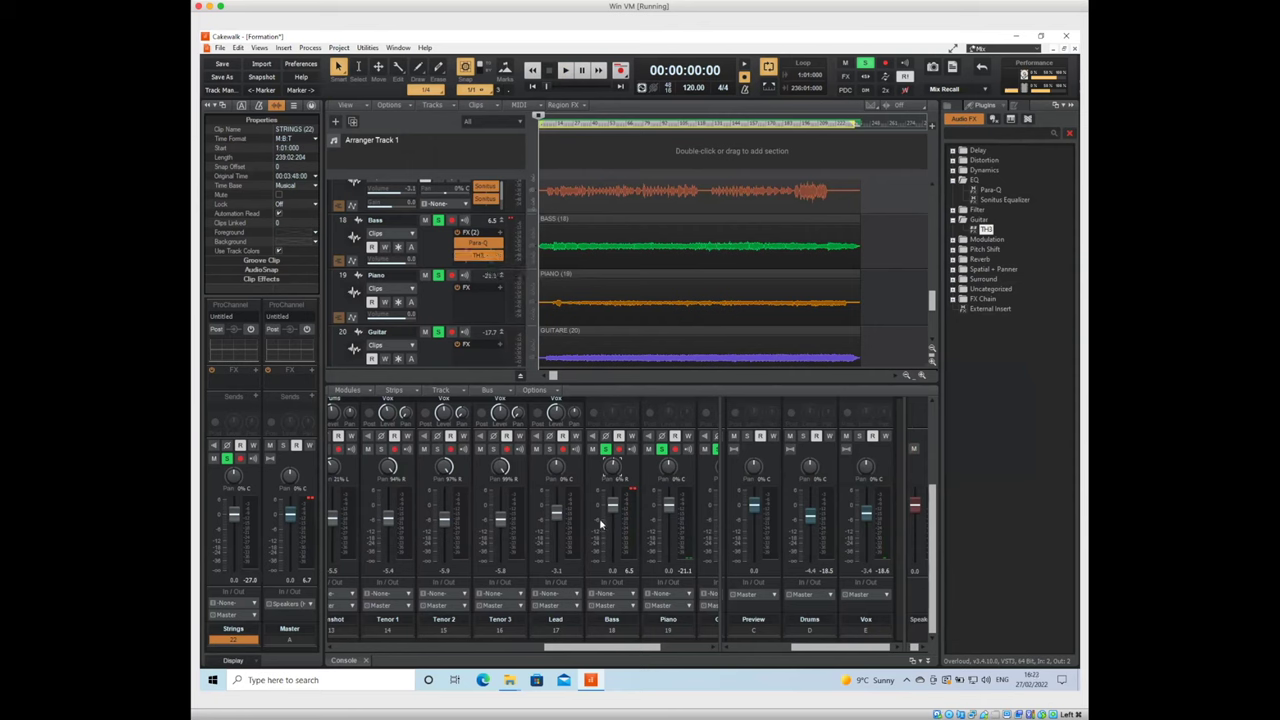
# Lower the Bass channel's fader to about -7.1 dB while auditioning the mix
pyautogui.moveTo(614, 507)
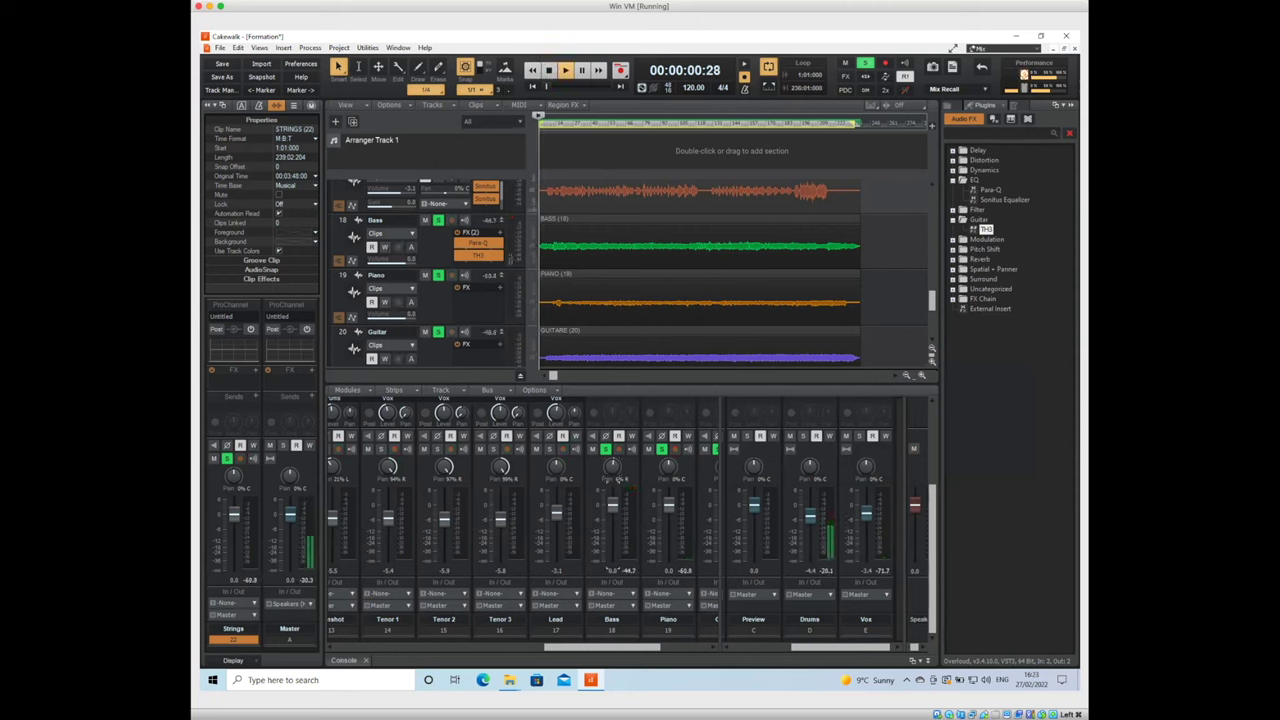
pyautogui.moveTo(614, 508); pyautogui.dragTo(612, 518)
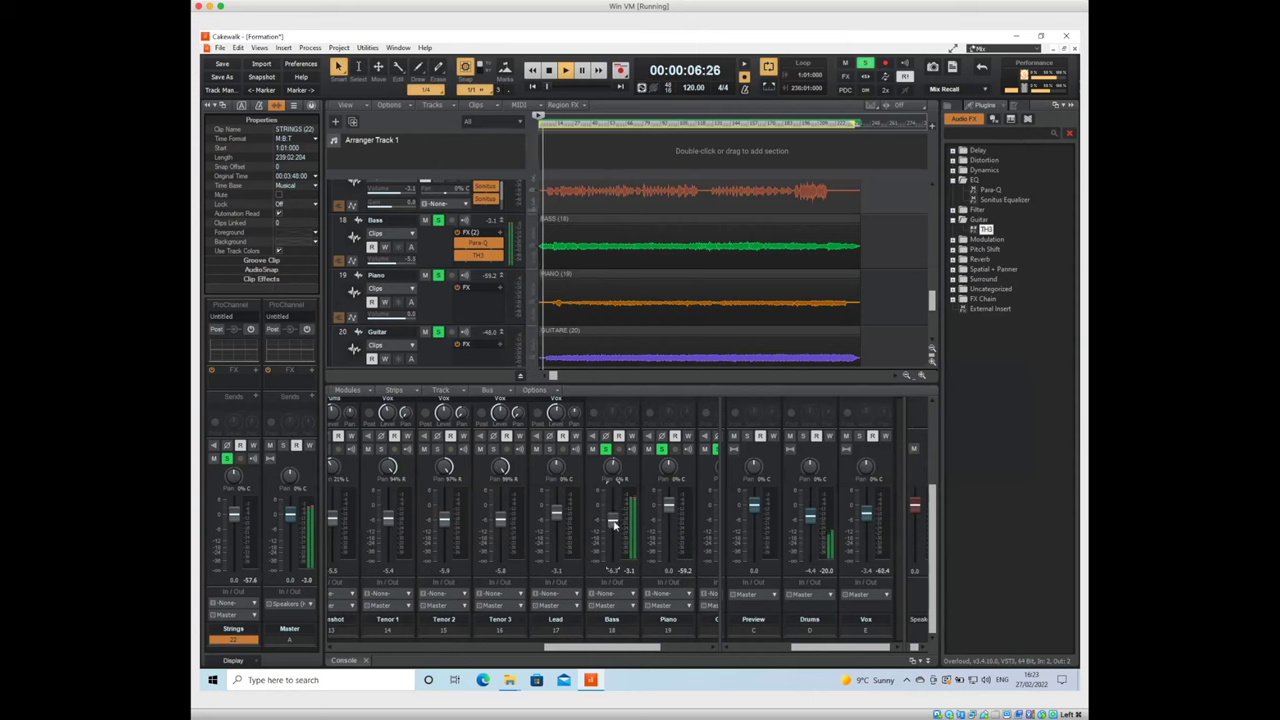
pyautogui.press('space')
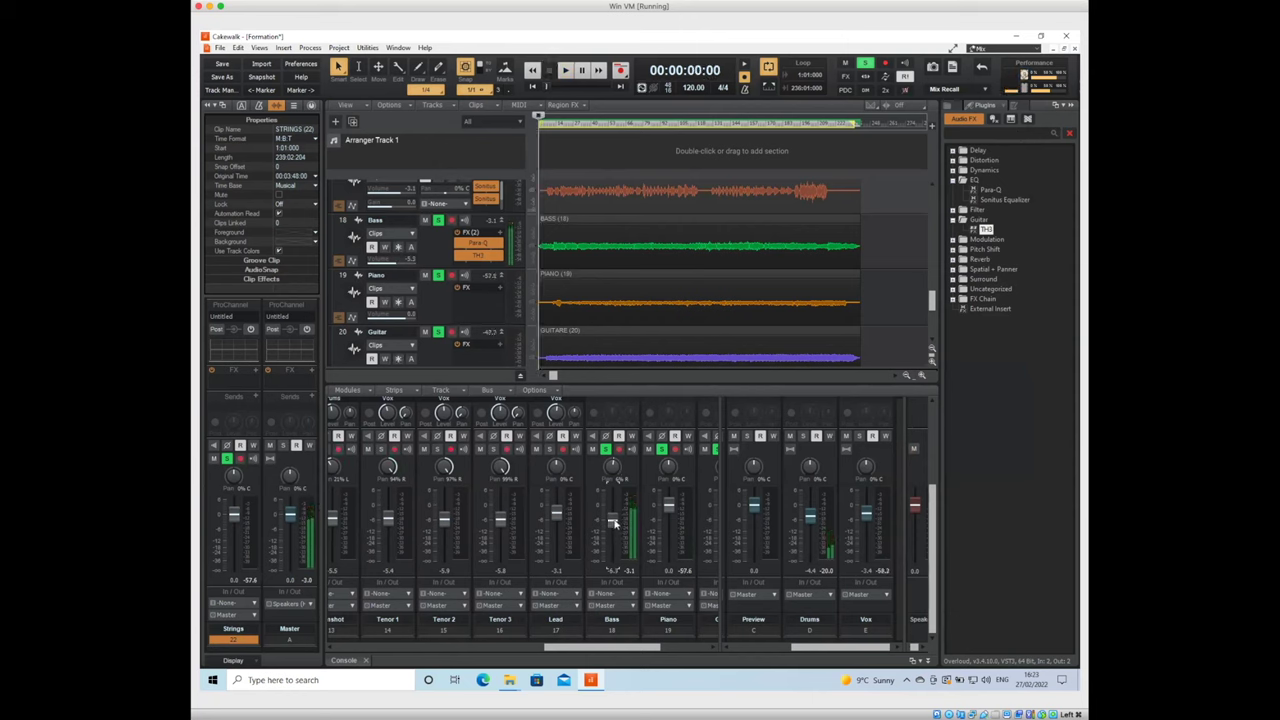
pyautogui.press('space')
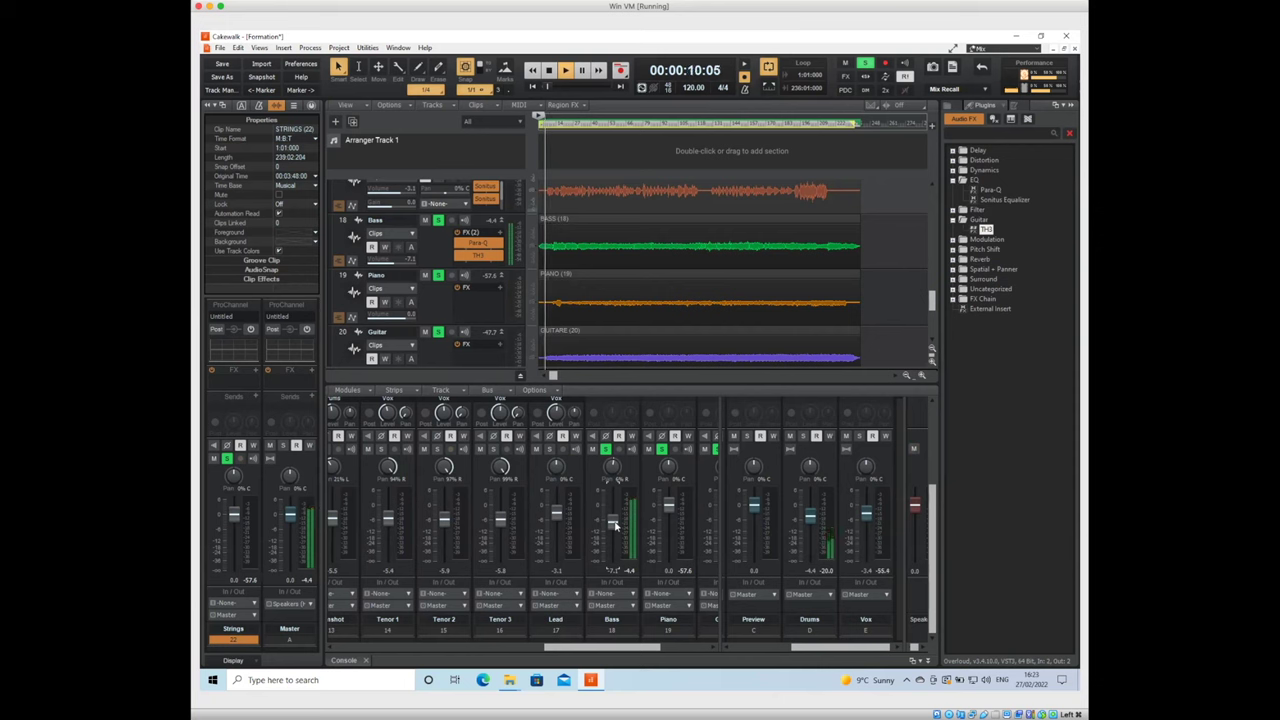
pyautogui.press('space')
# Solo the Kick channel alongside the bass, raise its fader to about -3.5 dB during playback and audition the balance
pyautogui.moveTo(575, 643); pyautogui.dragTo(484, 648)
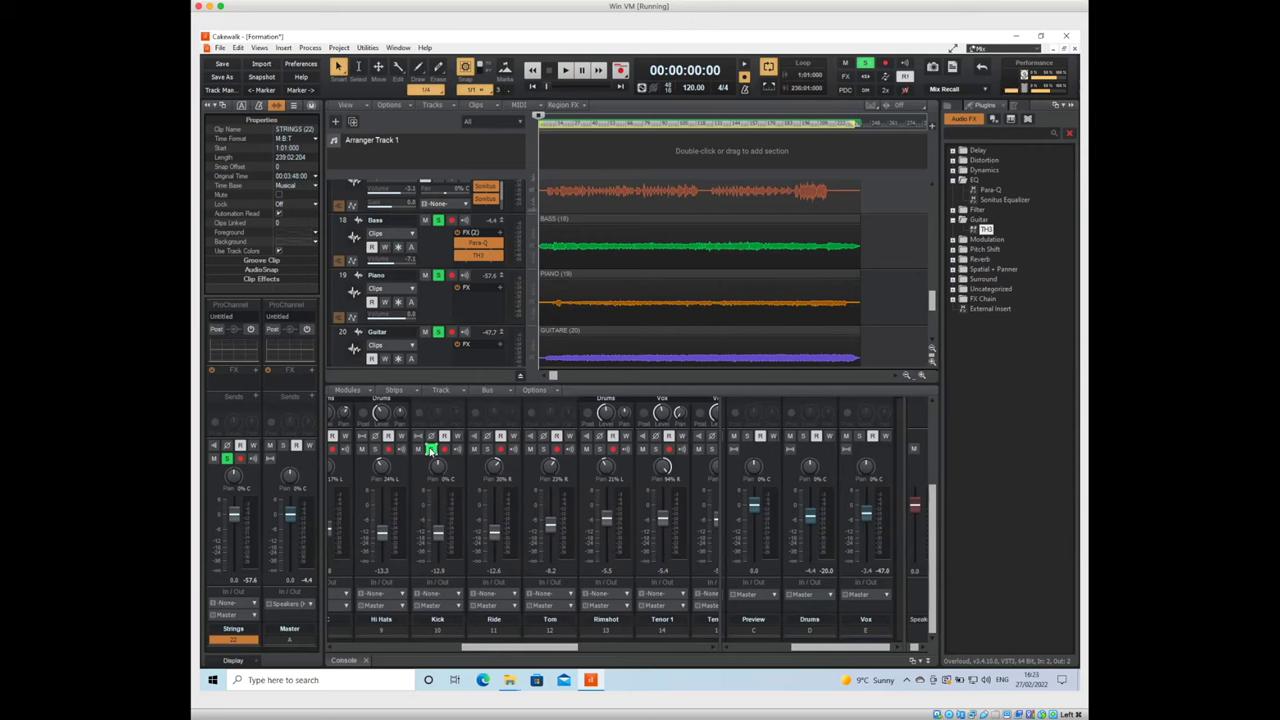
pyautogui.press('space')
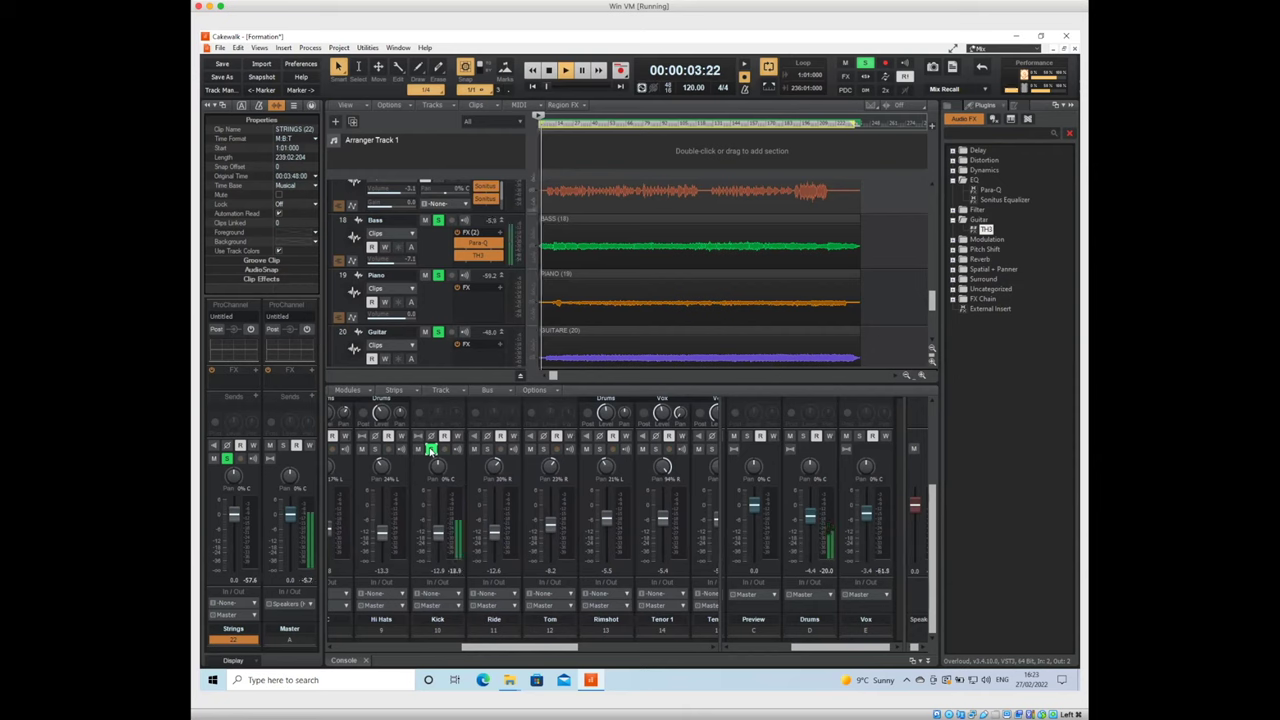
pyautogui.click(446, 573)
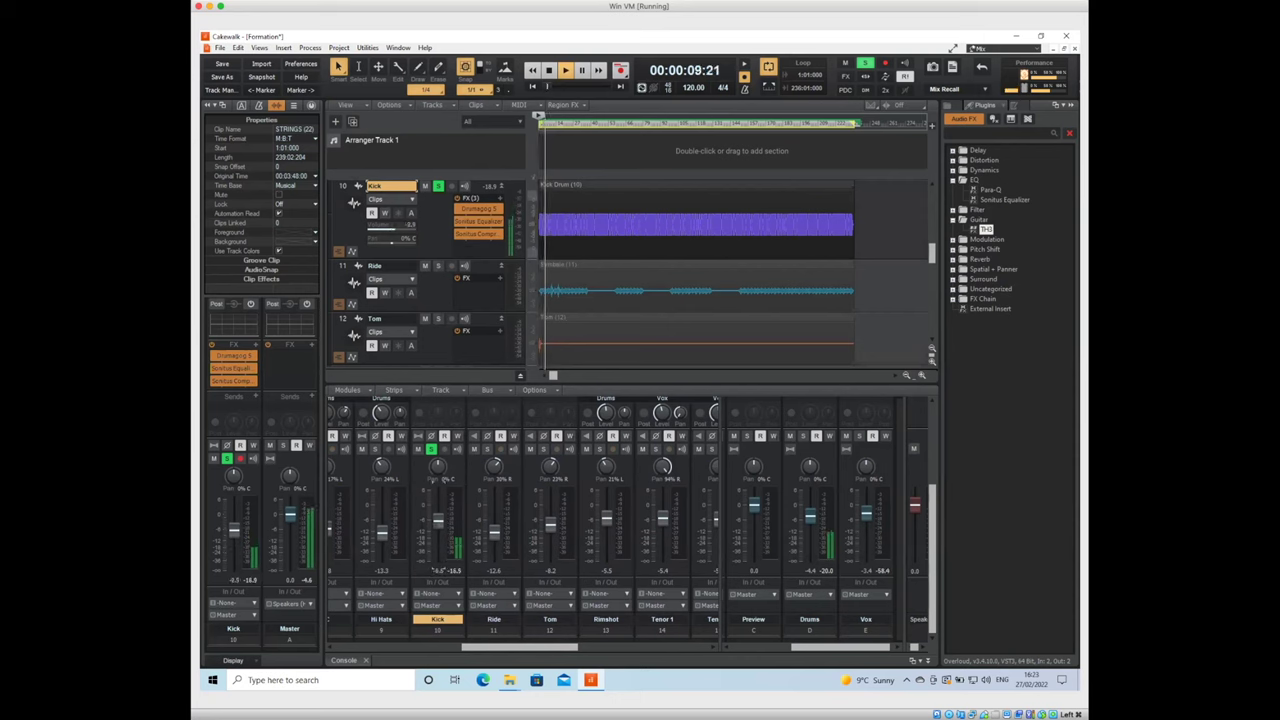
pyautogui.moveTo(438, 514); pyautogui.dragTo(439, 518)
pyautogui.press('space')
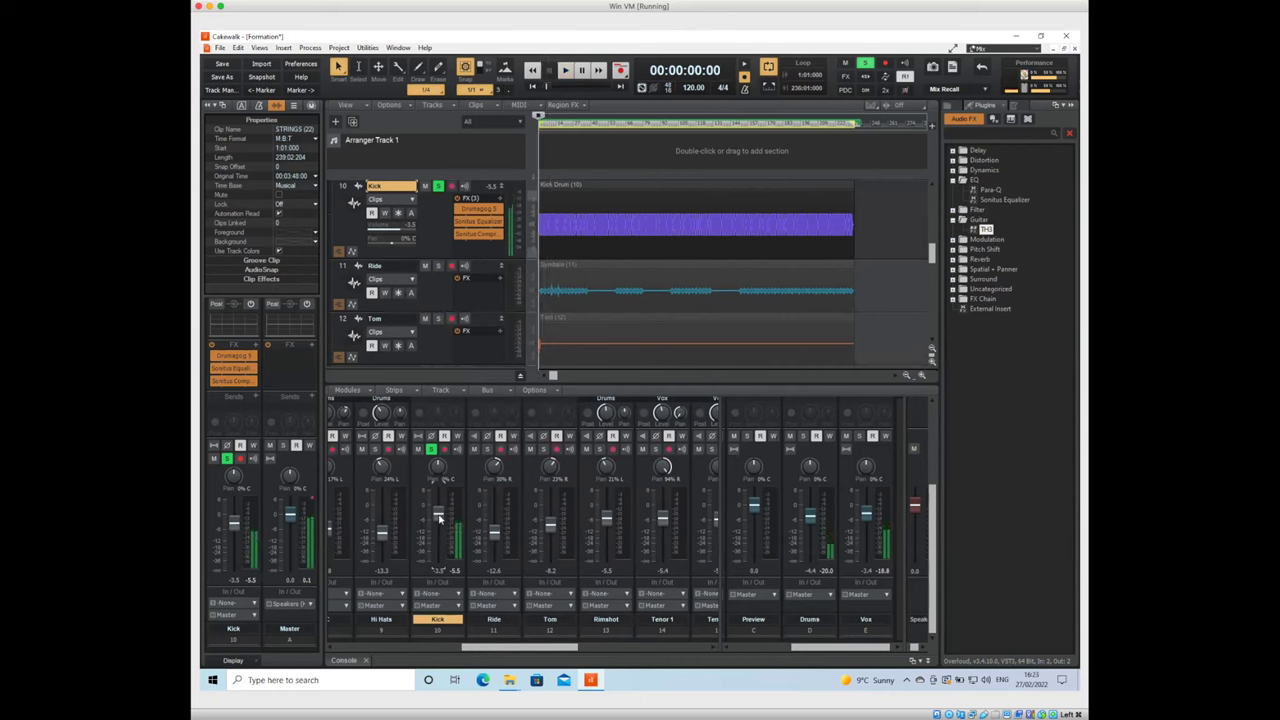
pyautogui.press('space')
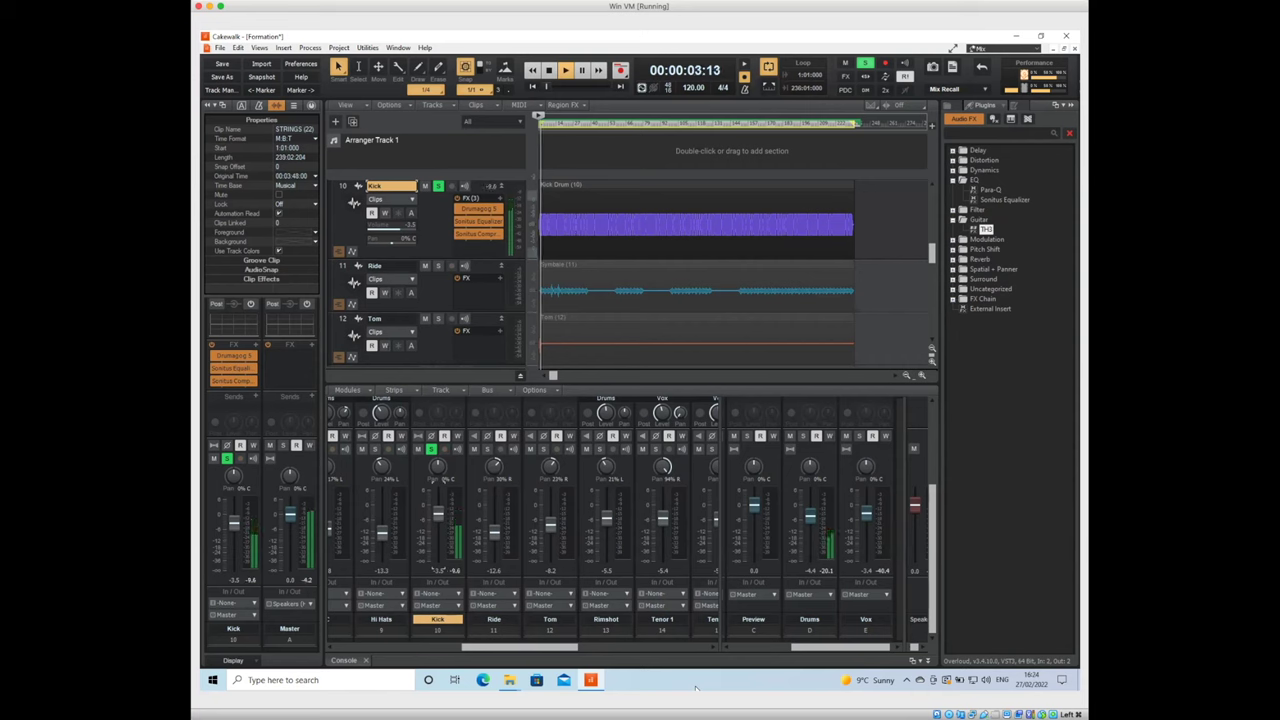
pyautogui.press('space')
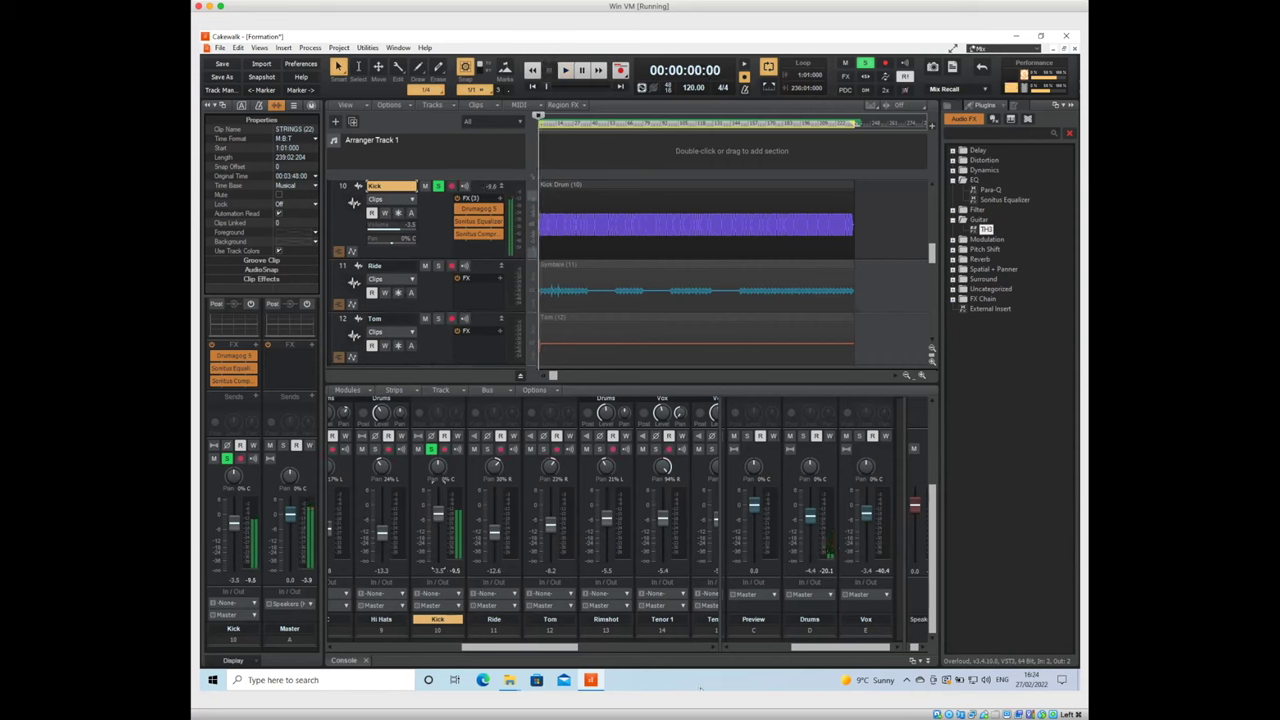
pyautogui.click(560, 643)
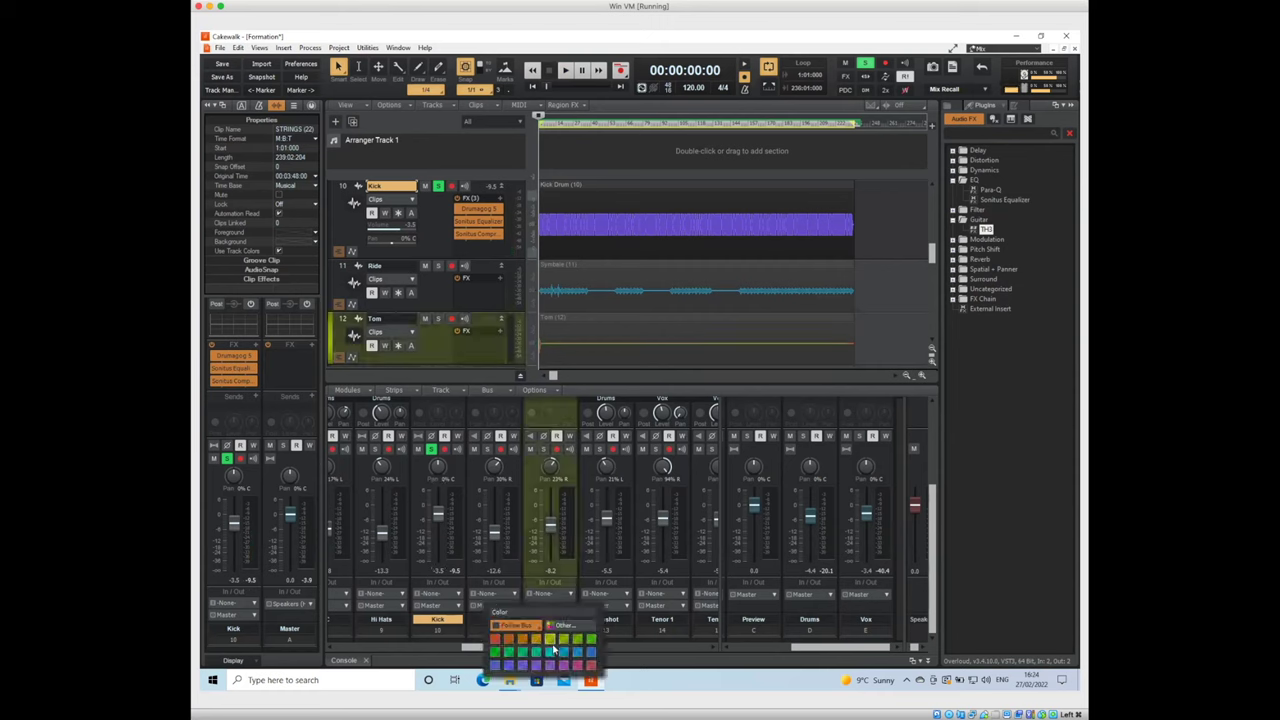
pyautogui.click(415, 637)
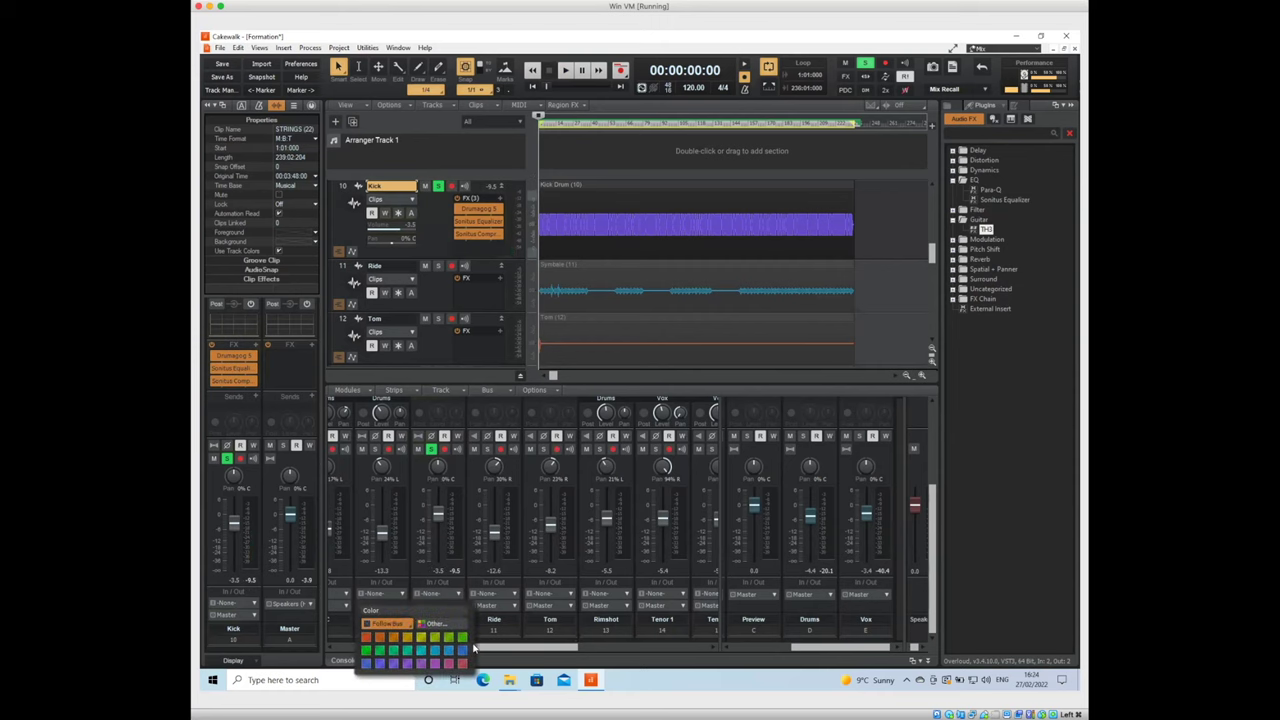
pyautogui.click(540, 648)
# Lower the Bass channel's fader further to about -11.7 dB while auditioning it against the kick
pyautogui.moveTo(540, 648); pyautogui.dragTo(619, 652)
pyautogui.moveTo(616, 520); pyautogui.dragTo(616, 524)
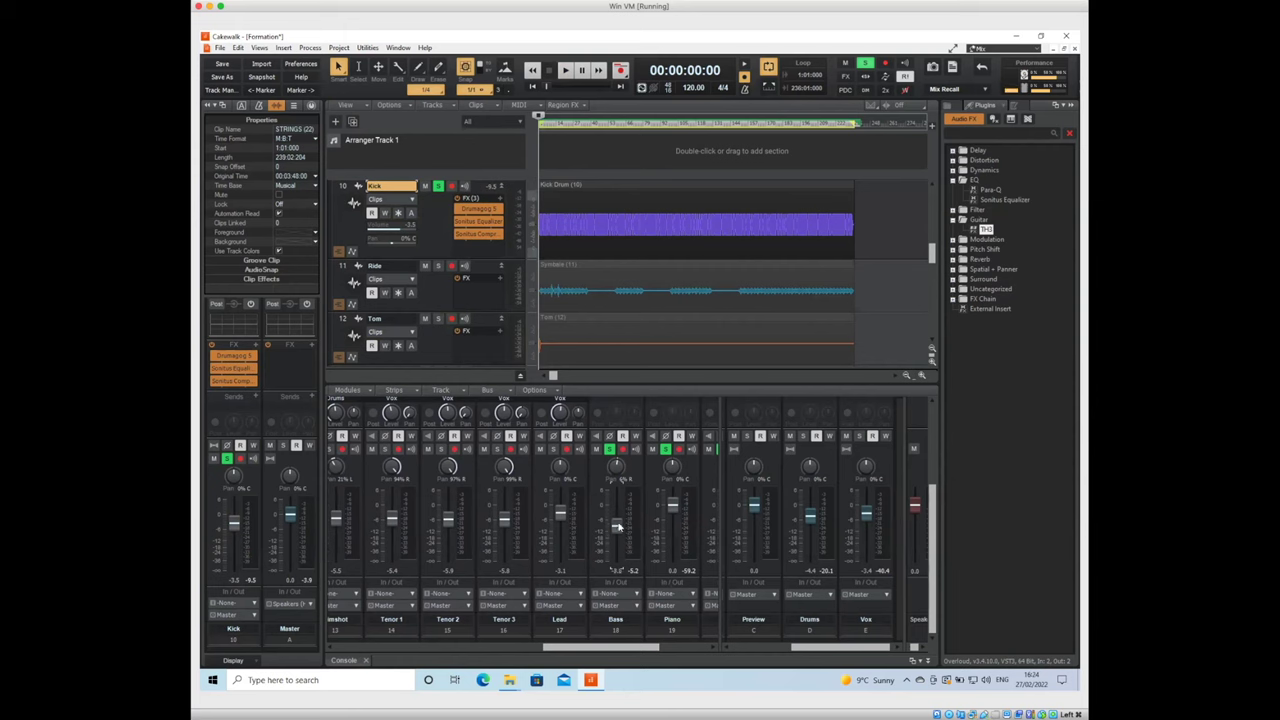
pyautogui.press('space')
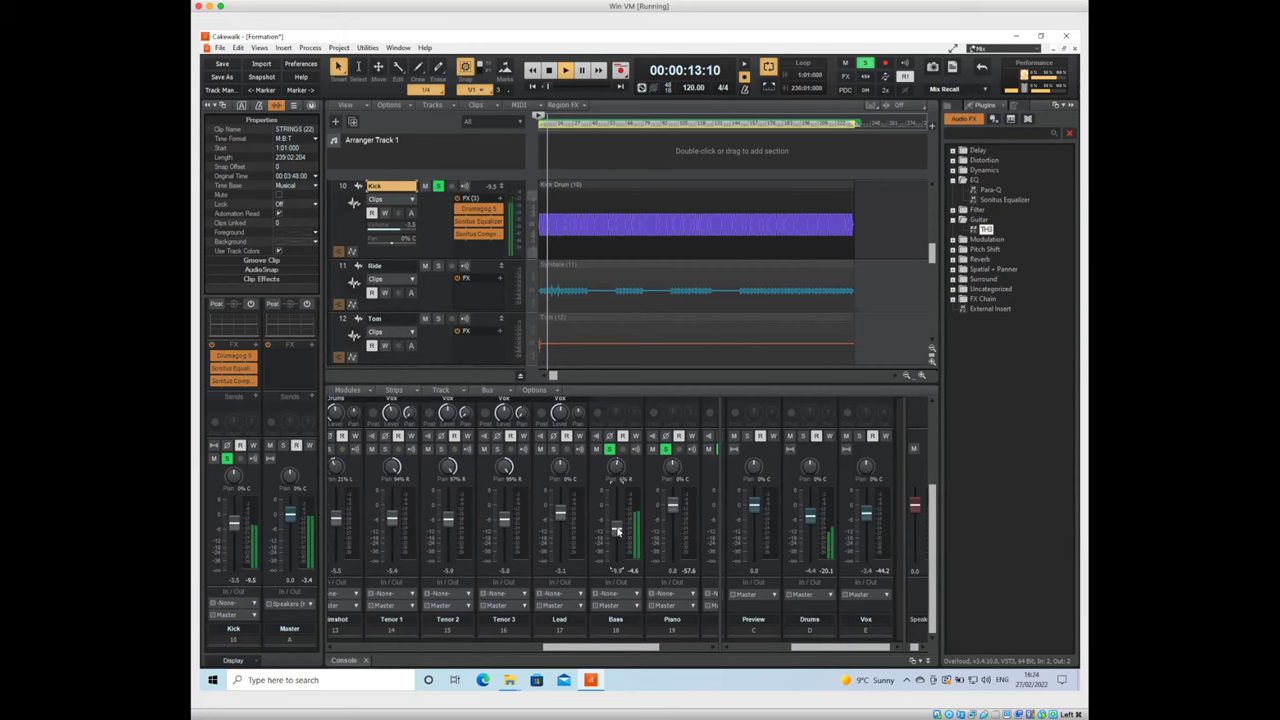
pyautogui.moveTo(616, 527); pyautogui.dragTo(616, 535)
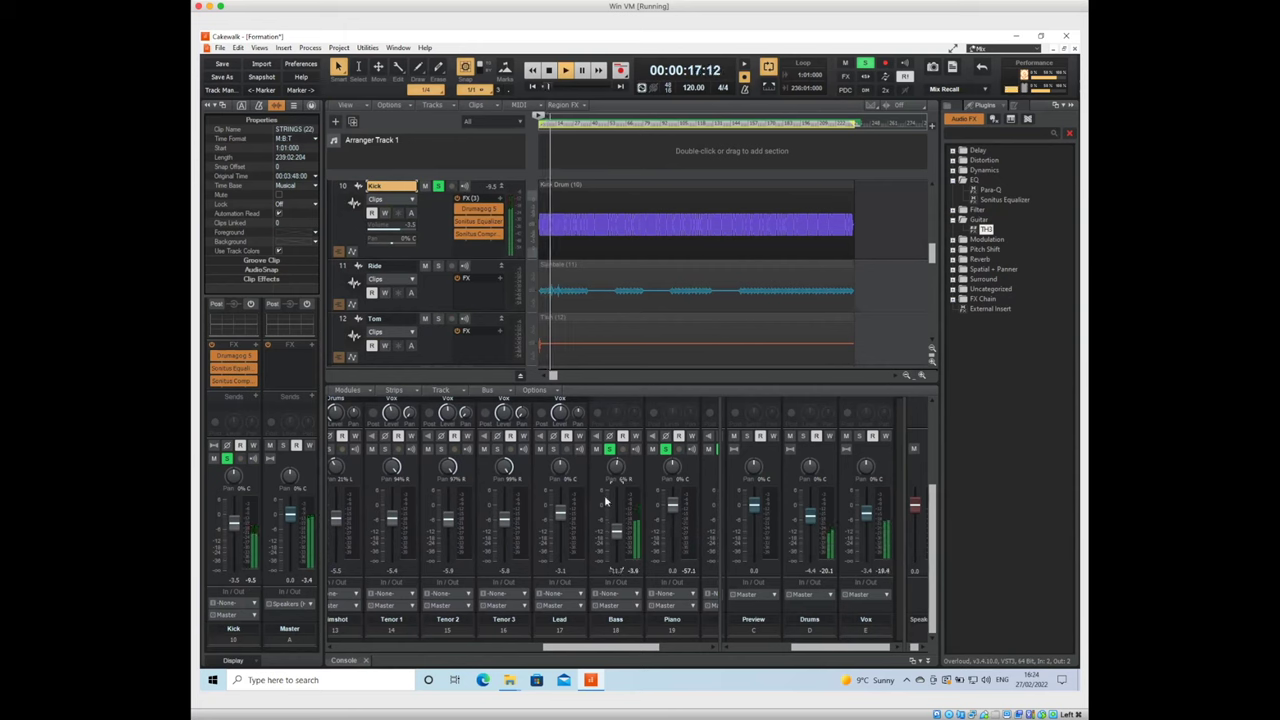
pyautogui.press('space')
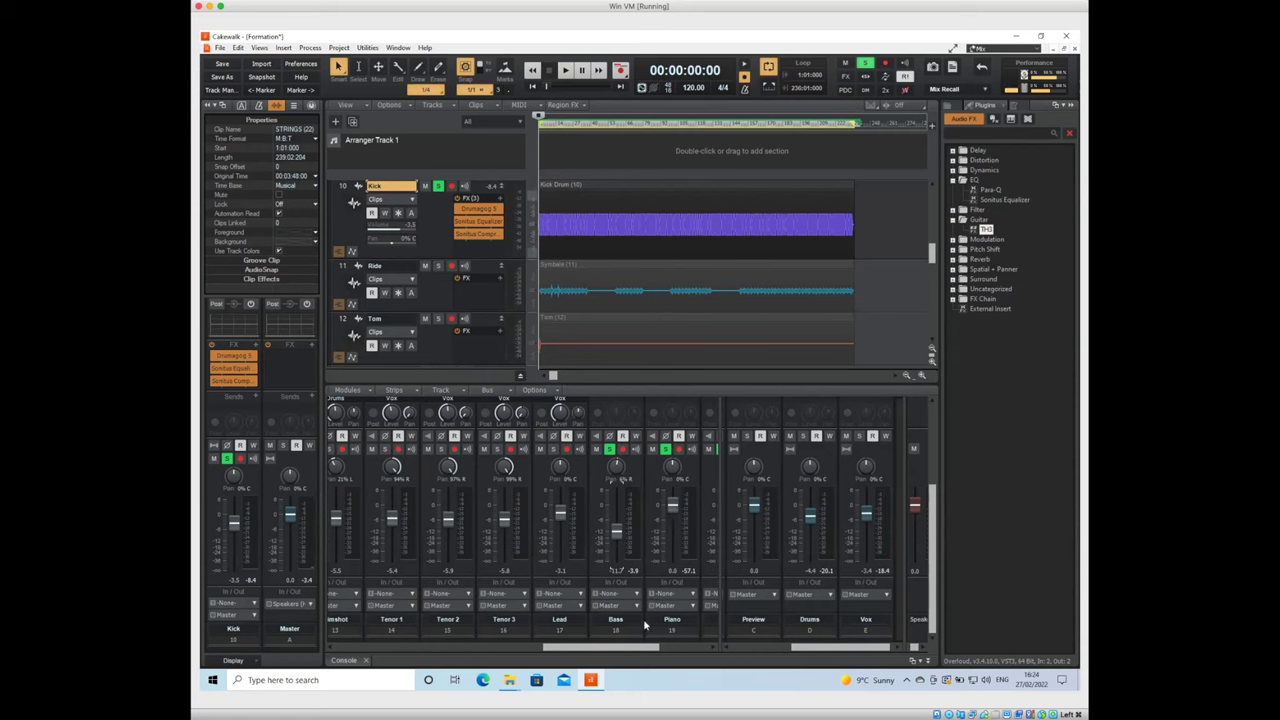
# Audition the mix, pan the Guitar channel to about 81% L and pan the G Solo channel to about 71% R
pyautogui.moveTo(643, 650); pyautogui.dragTo(675, 652)
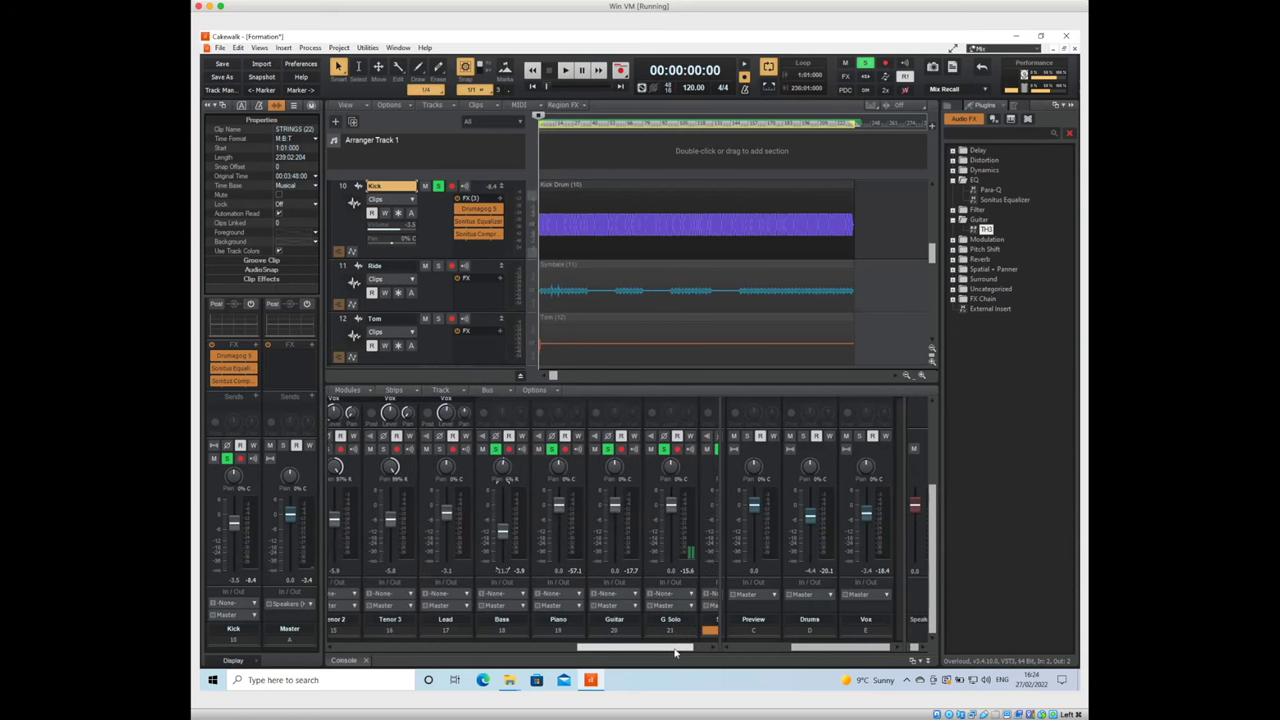
pyautogui.press('space')
pyautogui.click(607, 450)
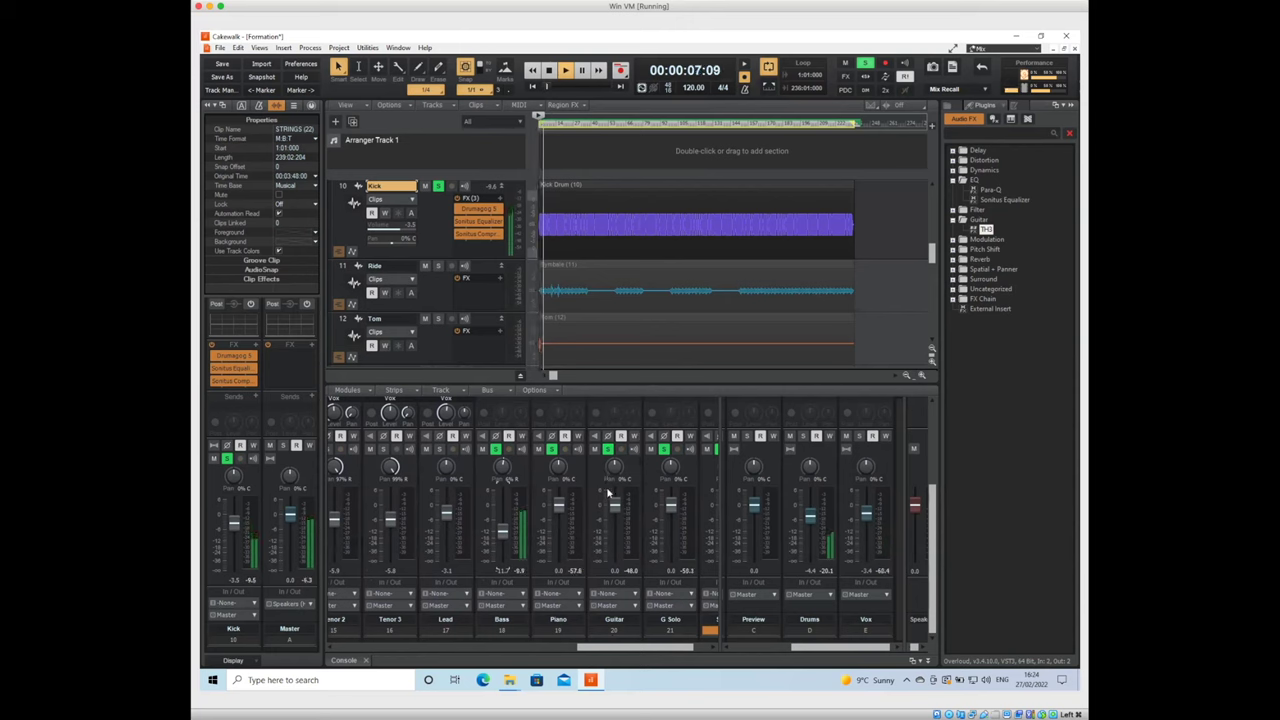
pyautogui.press('space')
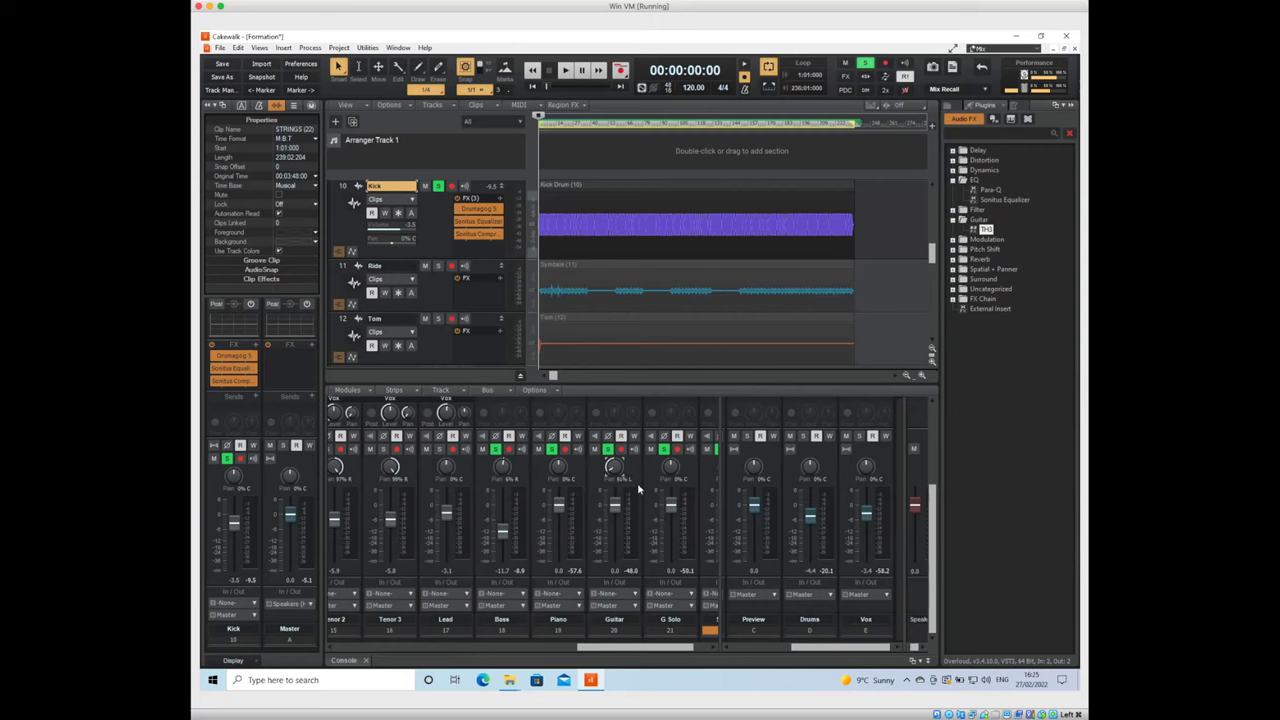
pyautogui.moveTo(675, 470); pyautogui.dragTo(675, 466)
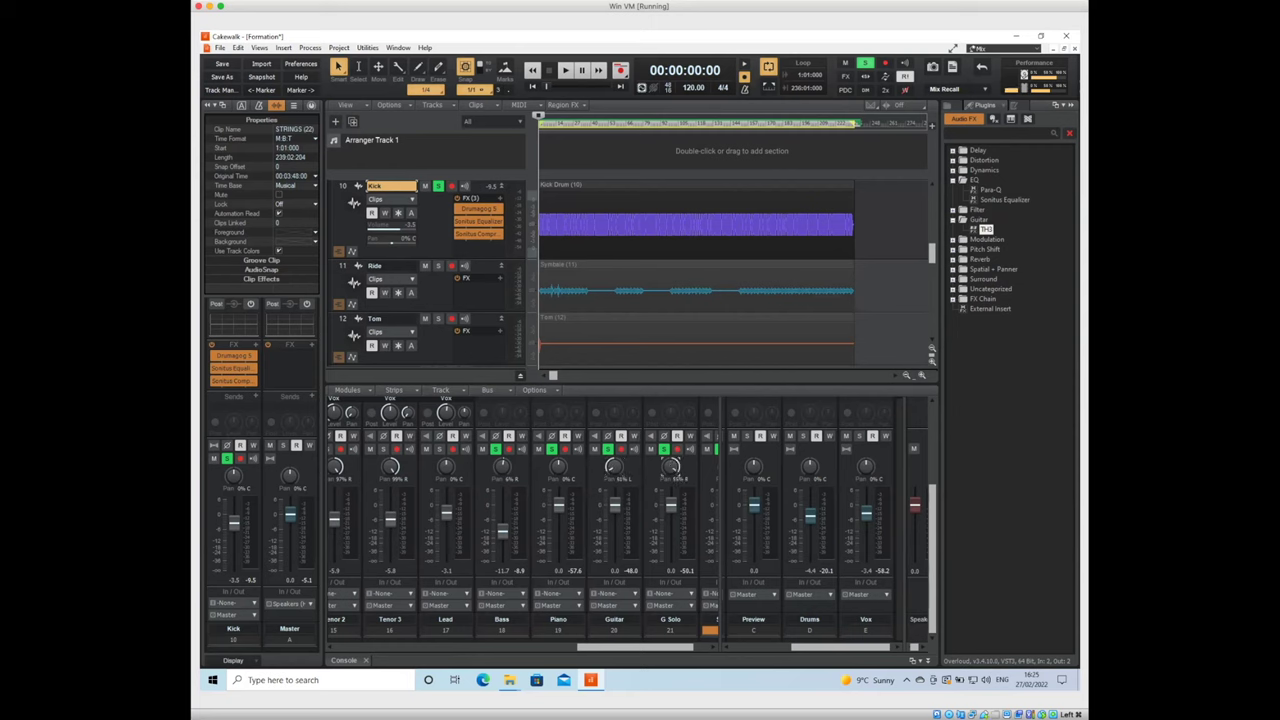
pyautogui.click(667, 468)
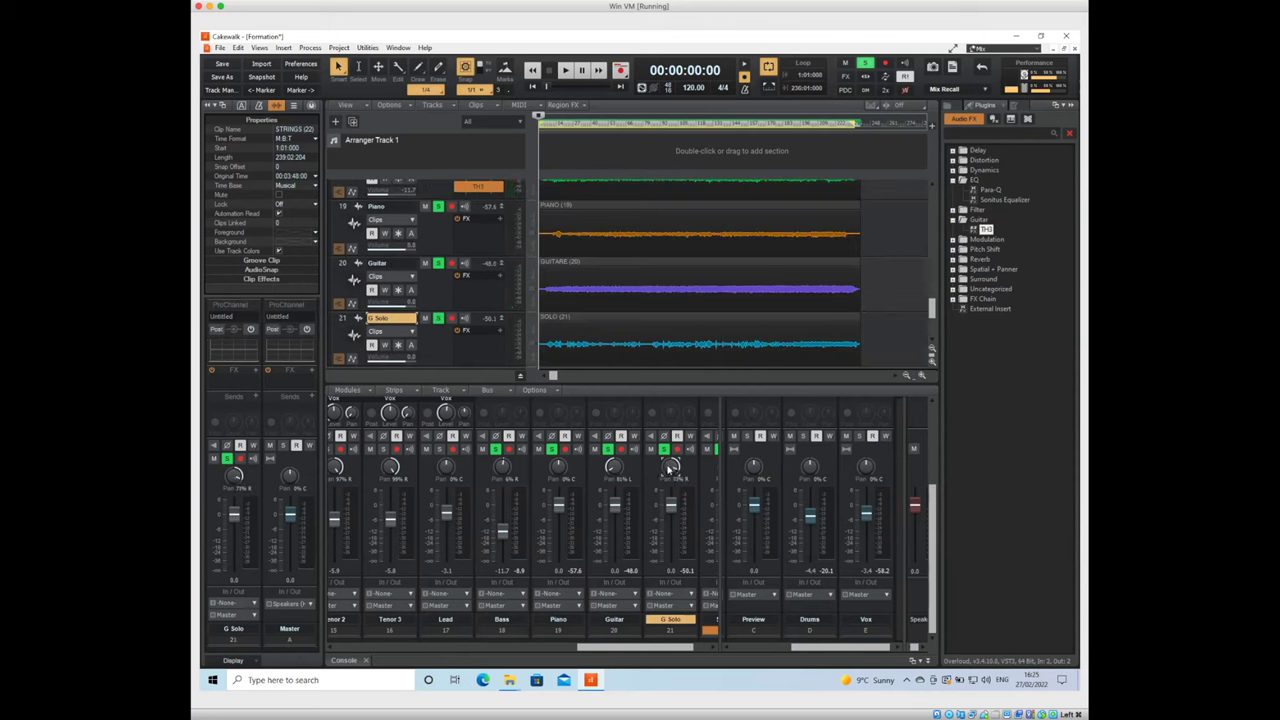
# Lower the Guitar and G Solo faders to -7.0 dB, refine G Solo's pan to 83% R and play the mix from the start
pyautogui.moveTo(613, 512); pyautogui.dragTo(614, 525)
pyautogui.scroll(-10, 667, 569)
pyautogui.scroll(-2, 667, 569)
pyautogui.scroll(2, 667, 569)
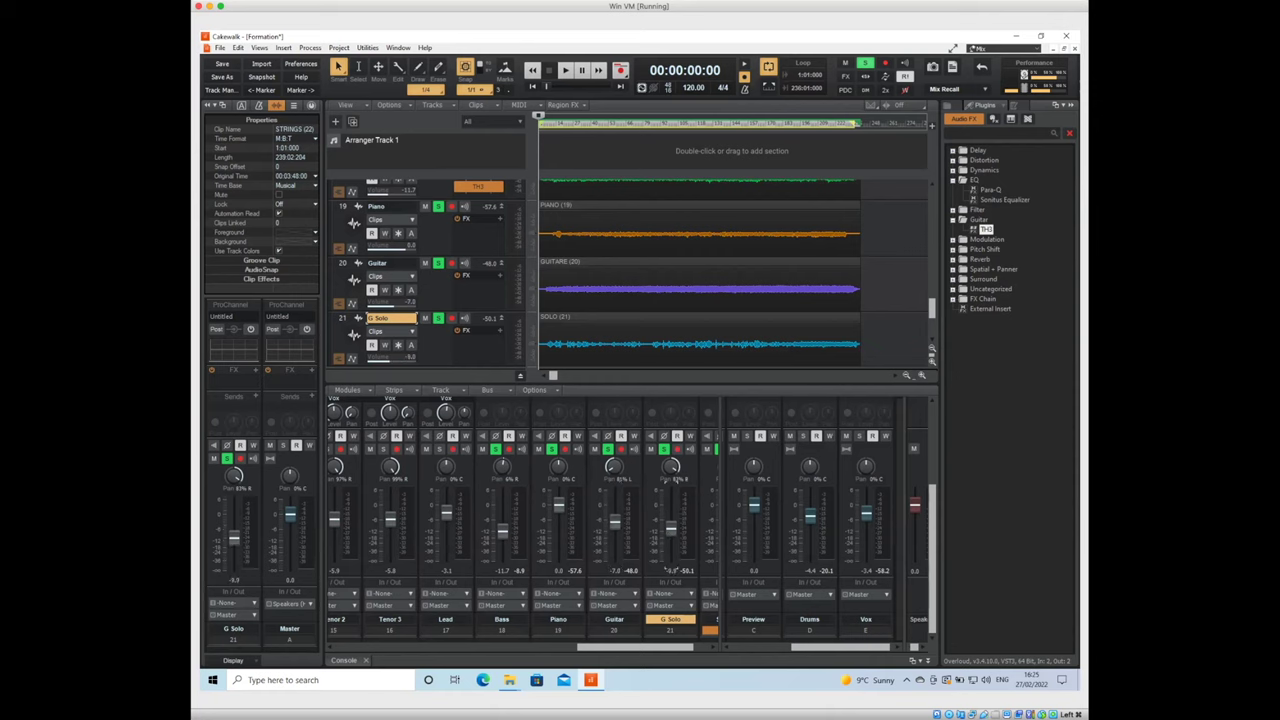
pyautogui.scroll(1, 667, 569)
pyautogui.scroll(1, 670, 521)
pyautogui.press('space')
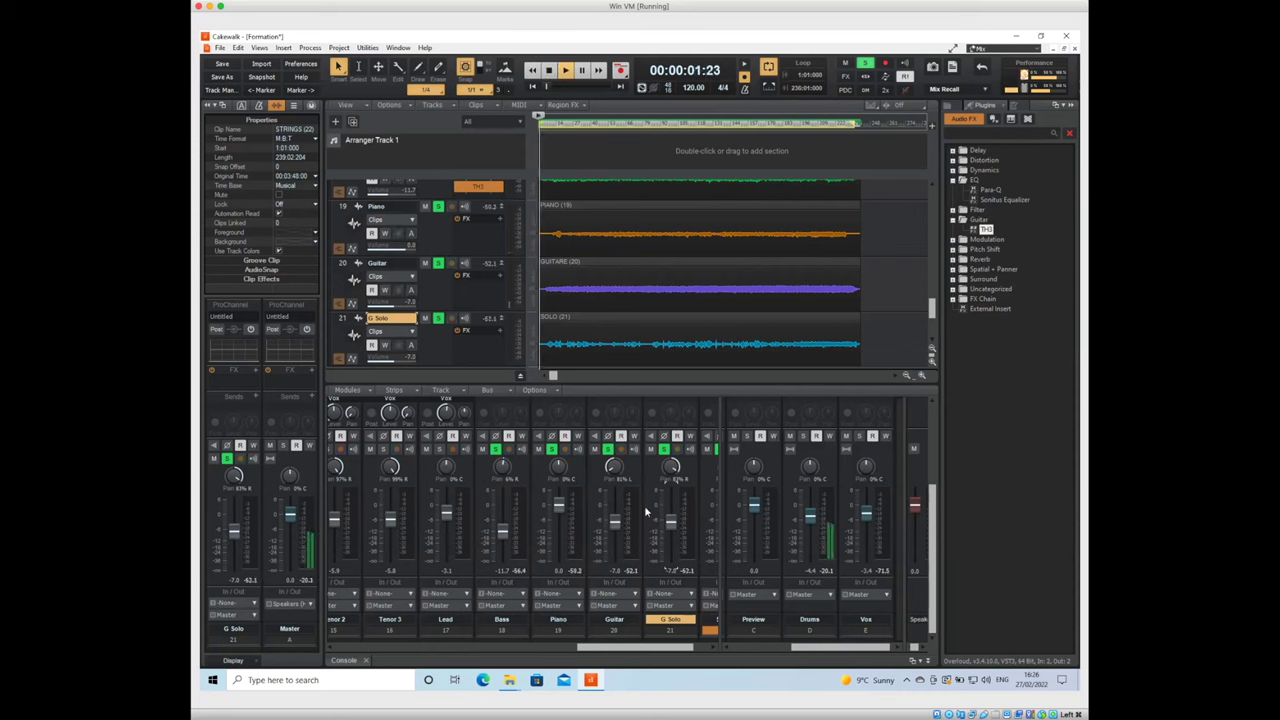
# Turn off solo on the Bass, Kick, Piano and Strings channels, leaving only the Guitar and G Solo channels of the instruments soloed
pyautogui.click(497, 449)
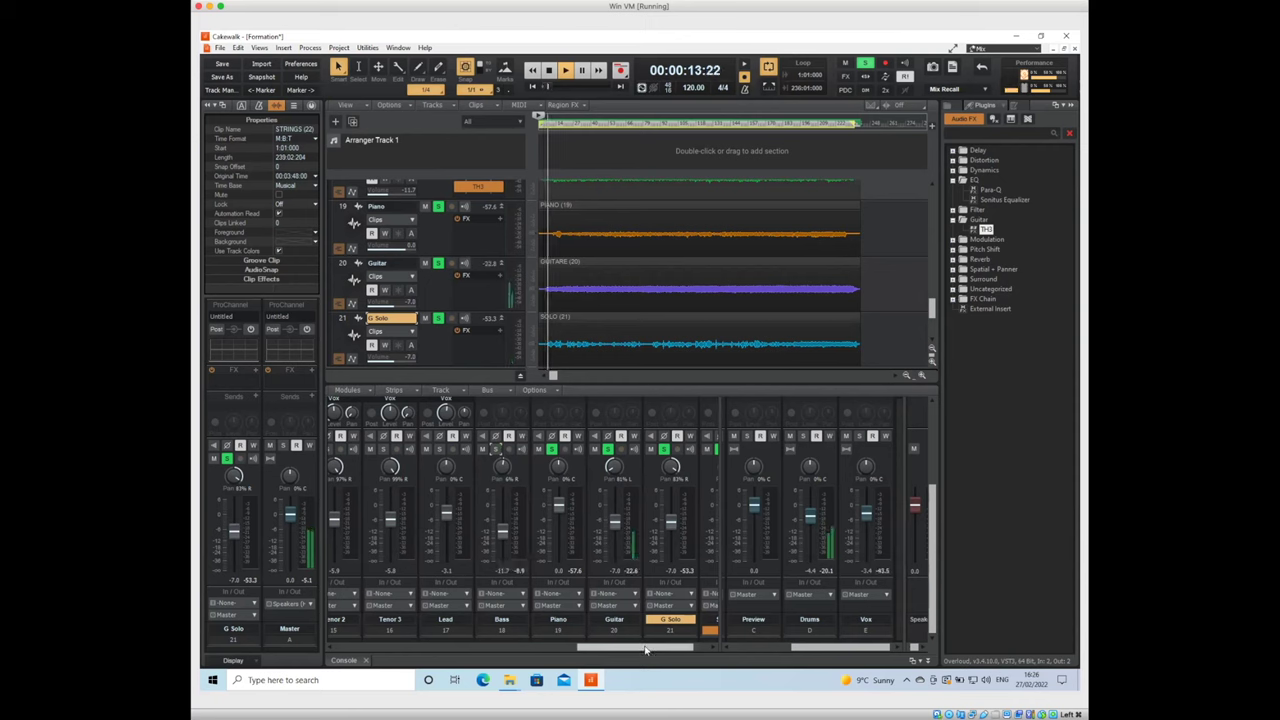
pyautogui.moveTo(643, 650); pyautogui.dragTo(603, 668)
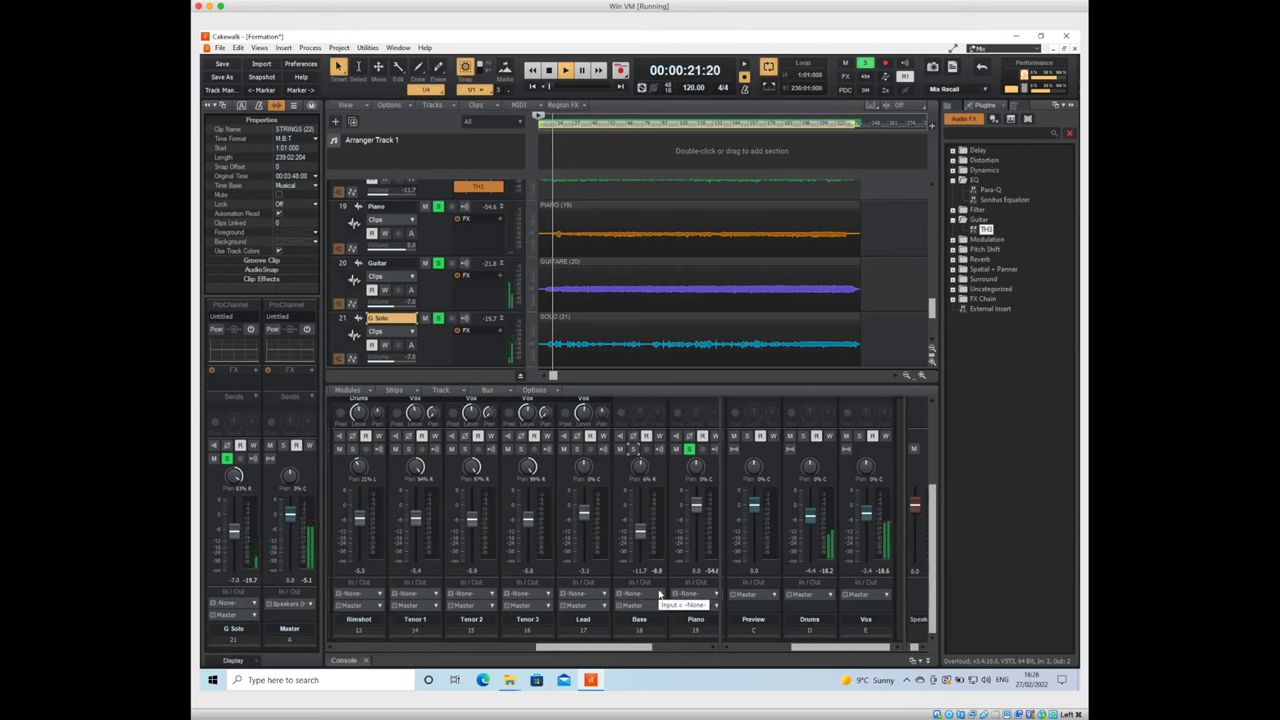
pyautogui.press('space')
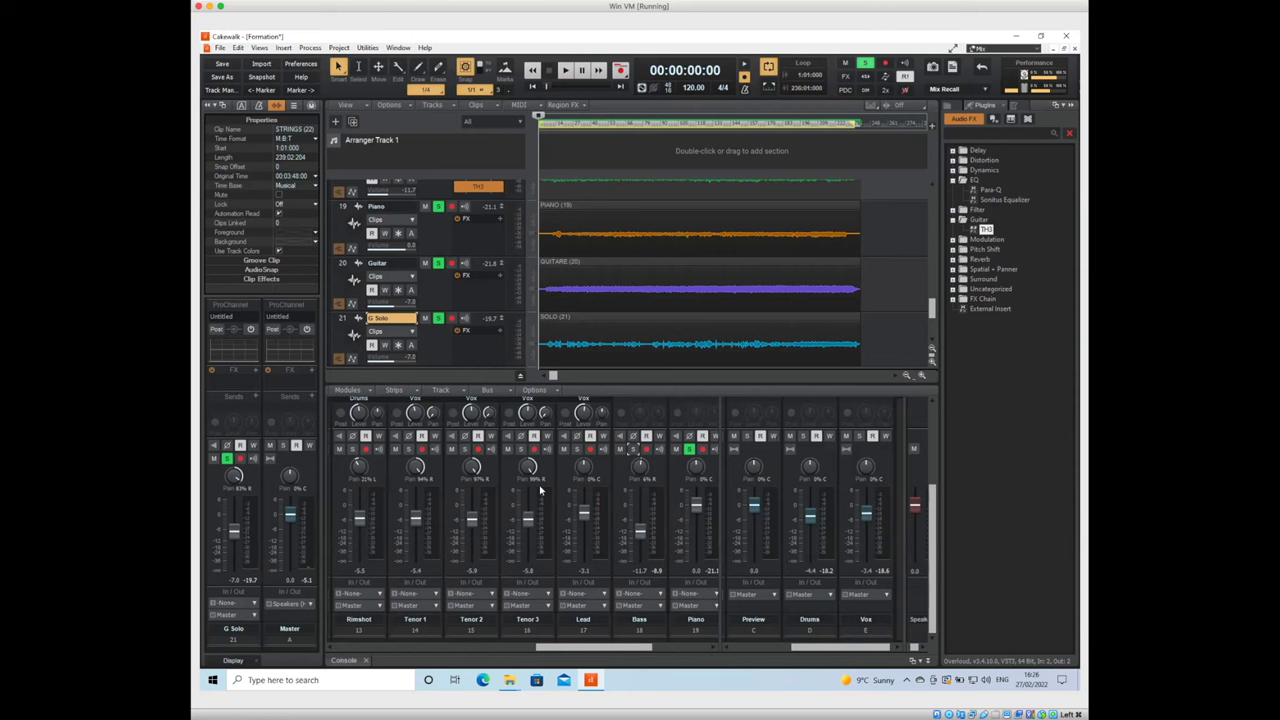
pyautogui.moveTo(558, 648); pyautogui.dragTo(497, 652)
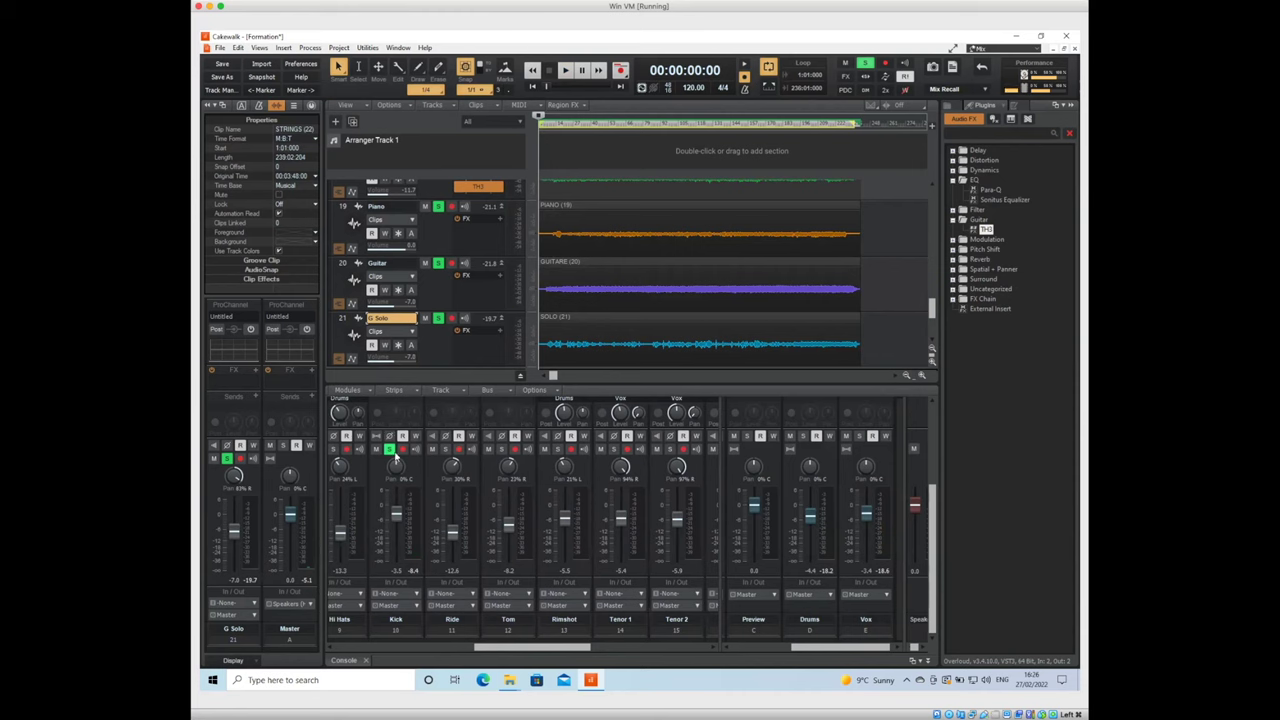
pyautogui.click(389, 449)
pyautogui.moveTo(591, 648); pyautogui.dragTo(678, 653)
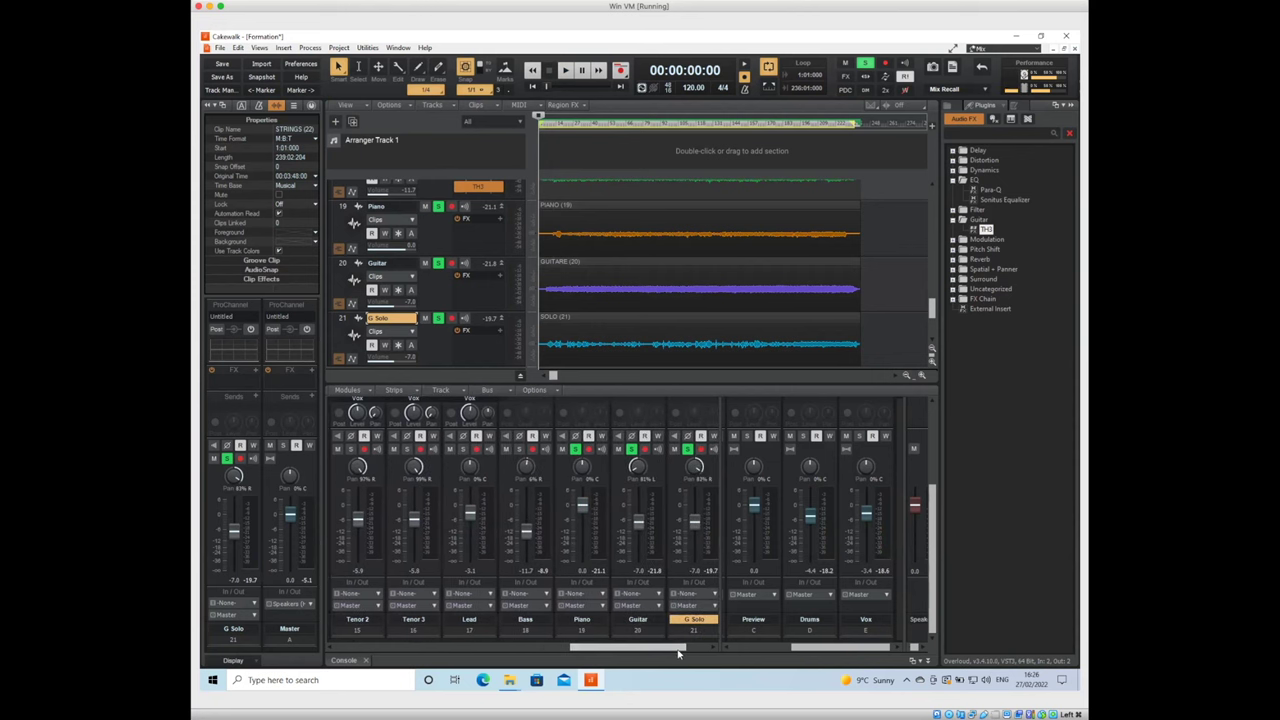
pyautogui.click(575, 449)
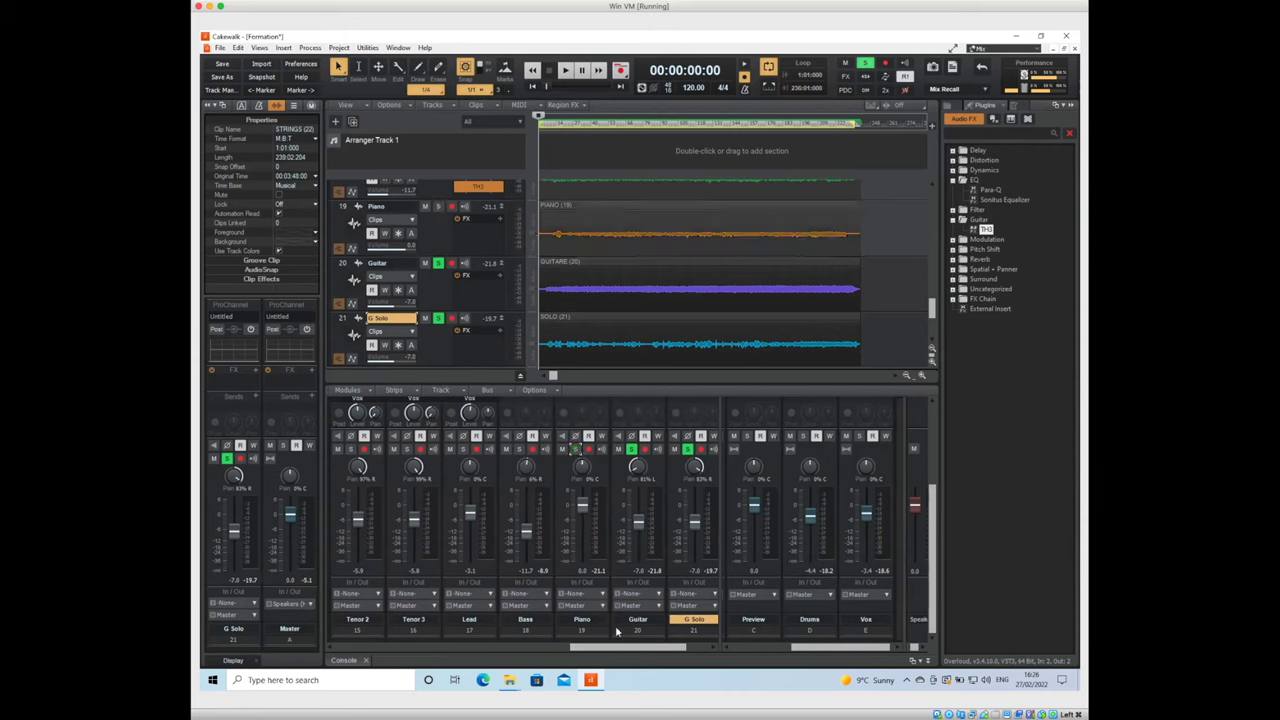
pyautogui.moveTo(633, 648); pyautogui.dragTo(655, 649)
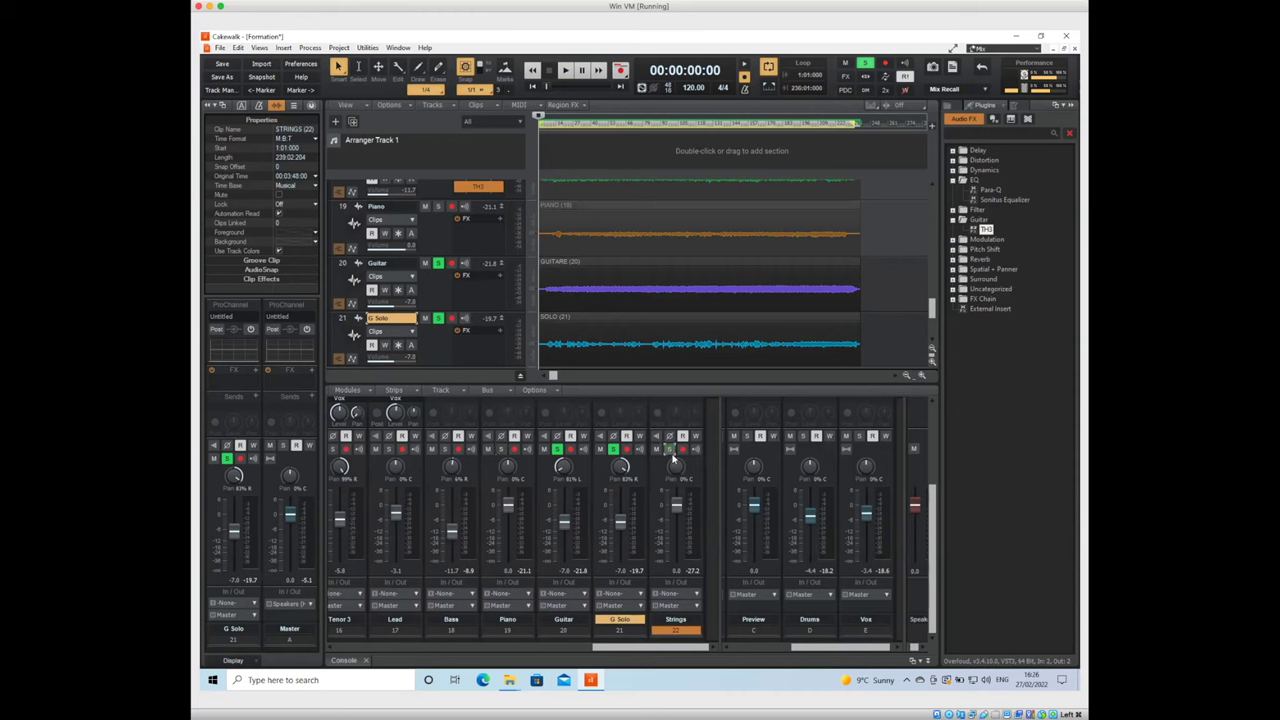
# Play the soloed mix from the start to audition the Guitar and G Solo parts, then stop playback
pyautogui.press('space')
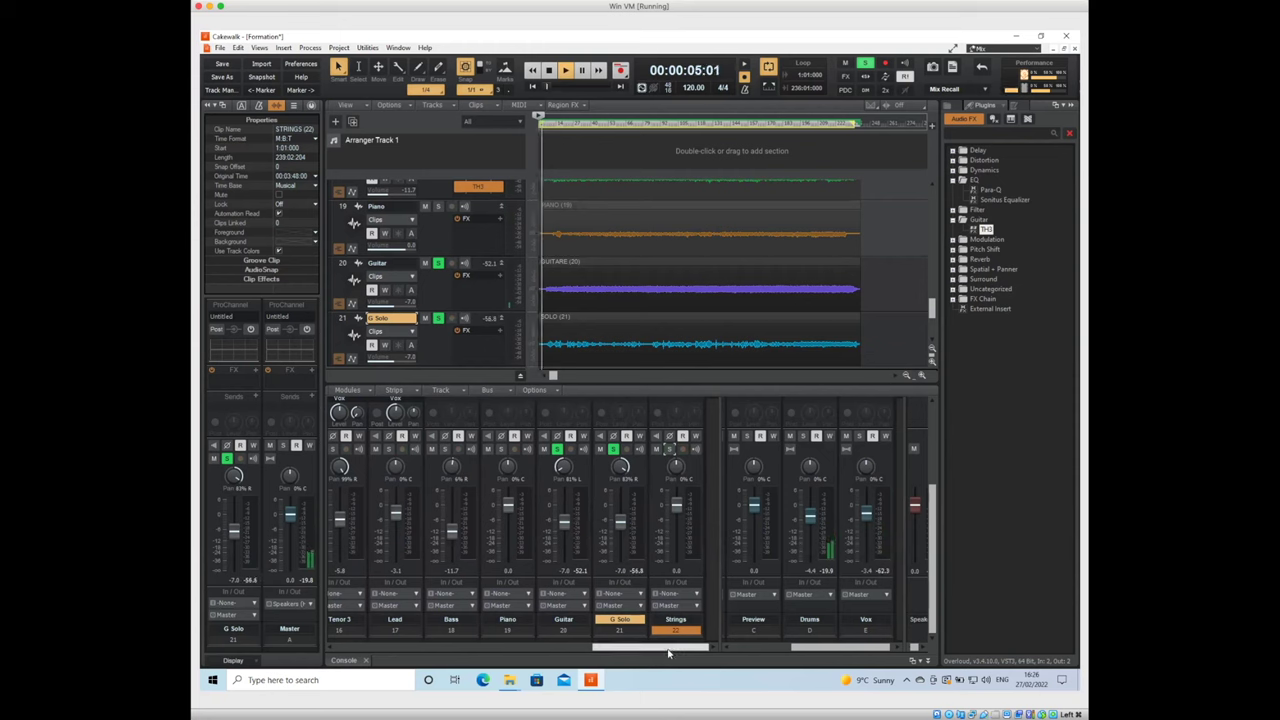
pyautogui.moveTo(669, 653); pyautogui.dragTo(648, 655)
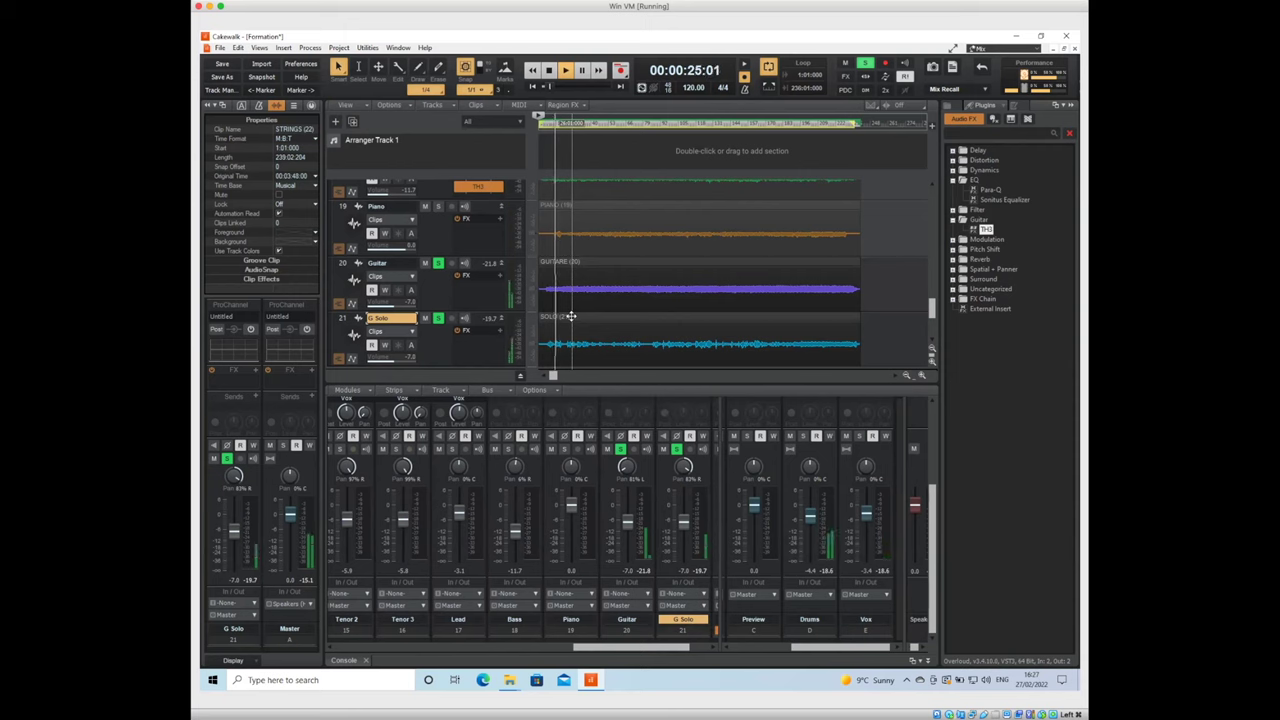
pyautogui.press('space')
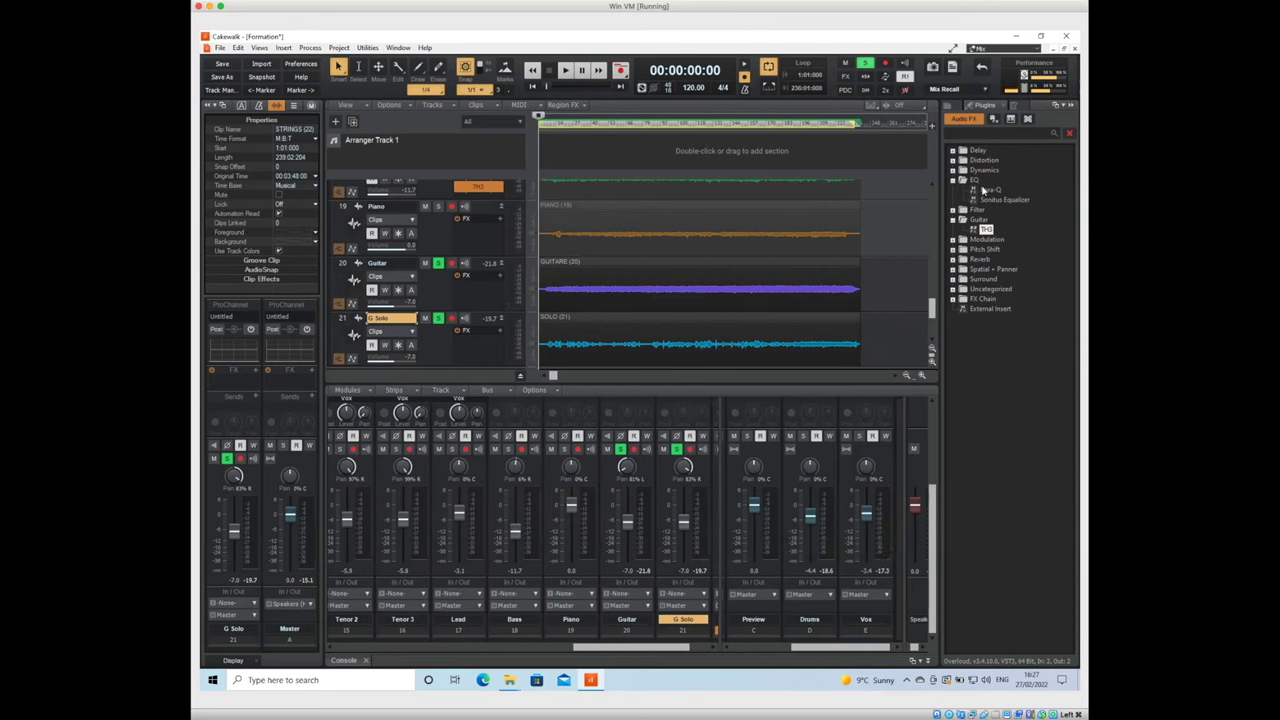
# Insert the Para-Q equalizer on the Guitar track and load its Mid Boost preset
pyautogui.click(987, 190)
pyautogui.moveTo(990, 190); pyautogui.dragTo(481, 287)
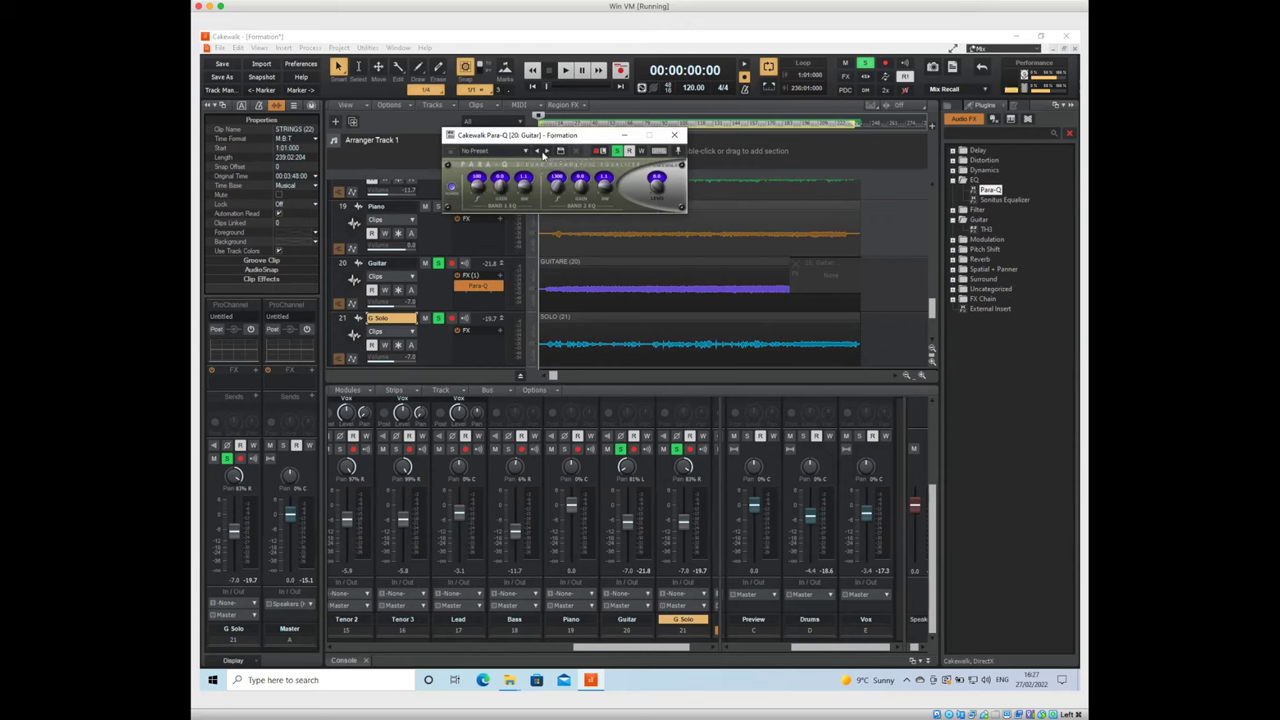
pyautogui.click(521, 150)
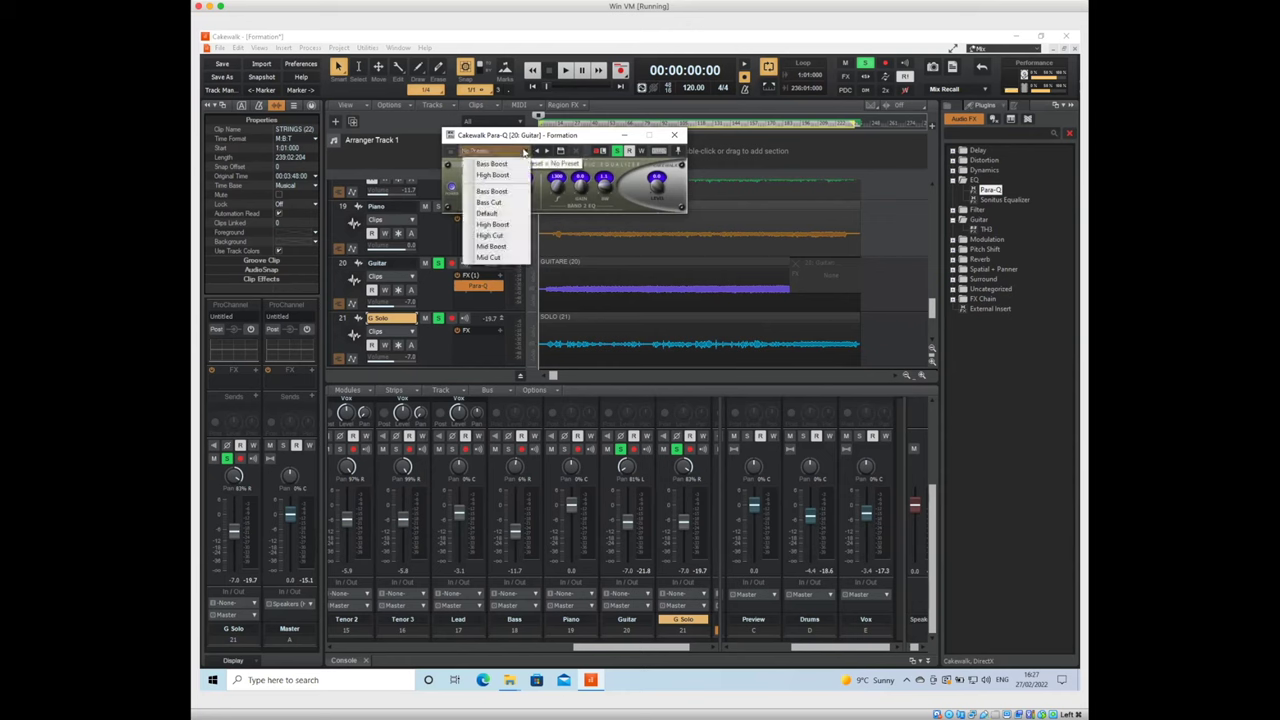
pyautogui.click(502, 249)
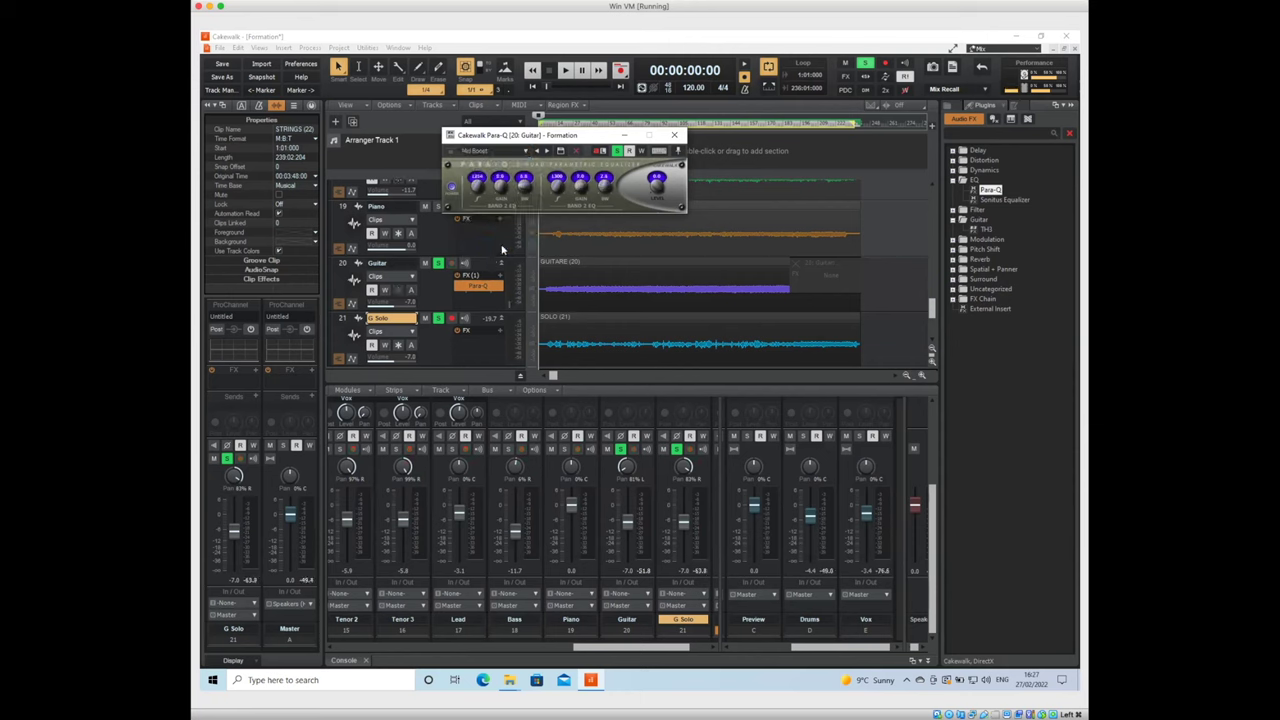
# Move the playback start to 00:00:18:00 and audition the Guitar track's EQ from there
pyautogui.press('space')
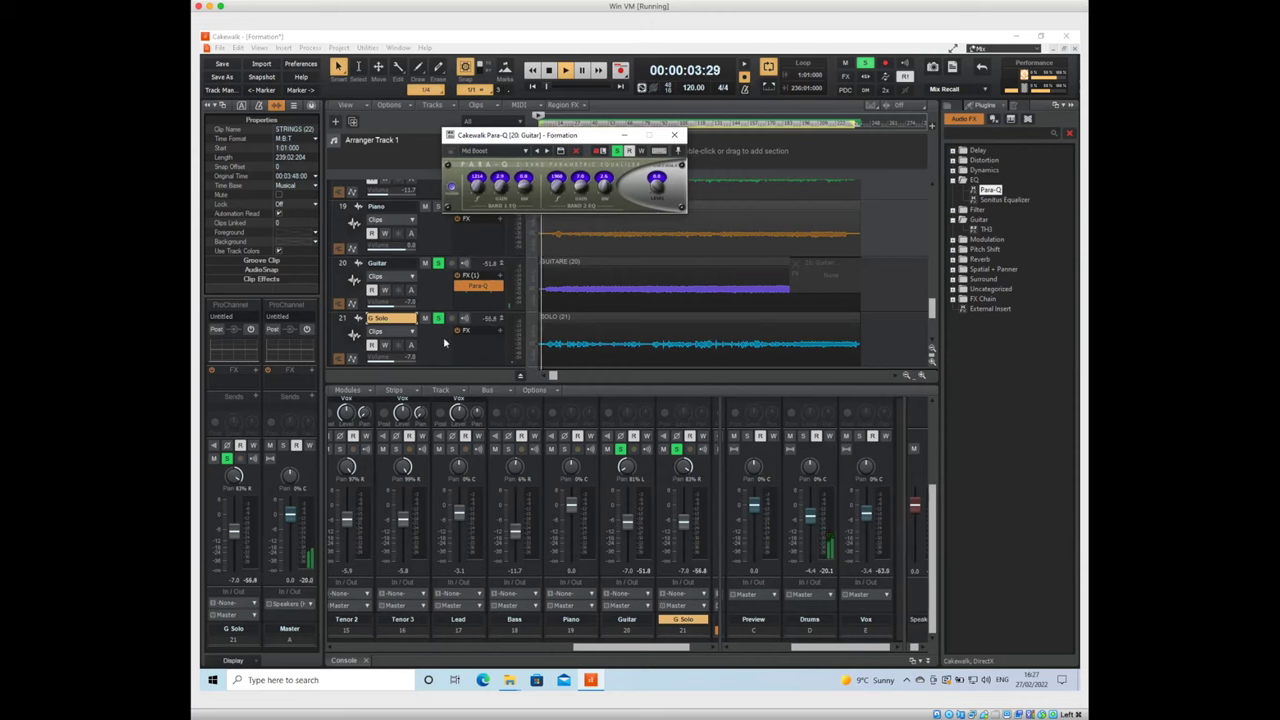
pyautogui.press('space')
pyautogui.click(549, 283)
pyautogui.press('space')
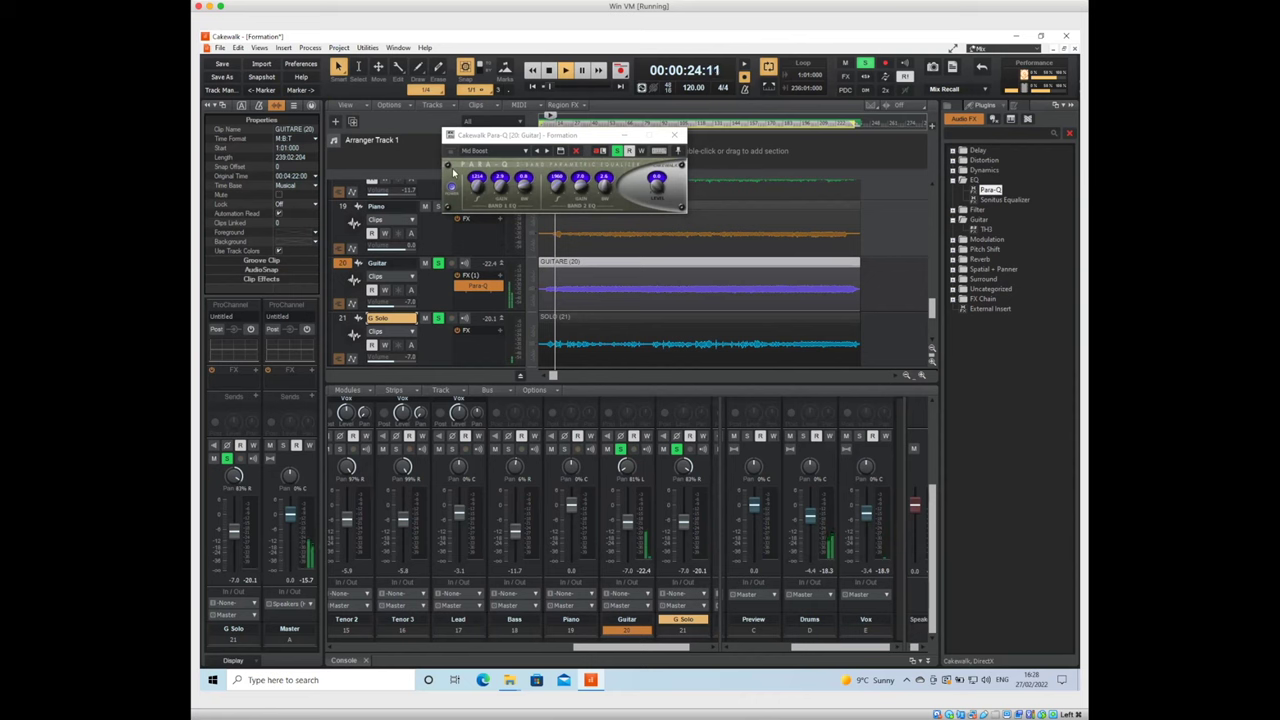
pyautogui.press('space')
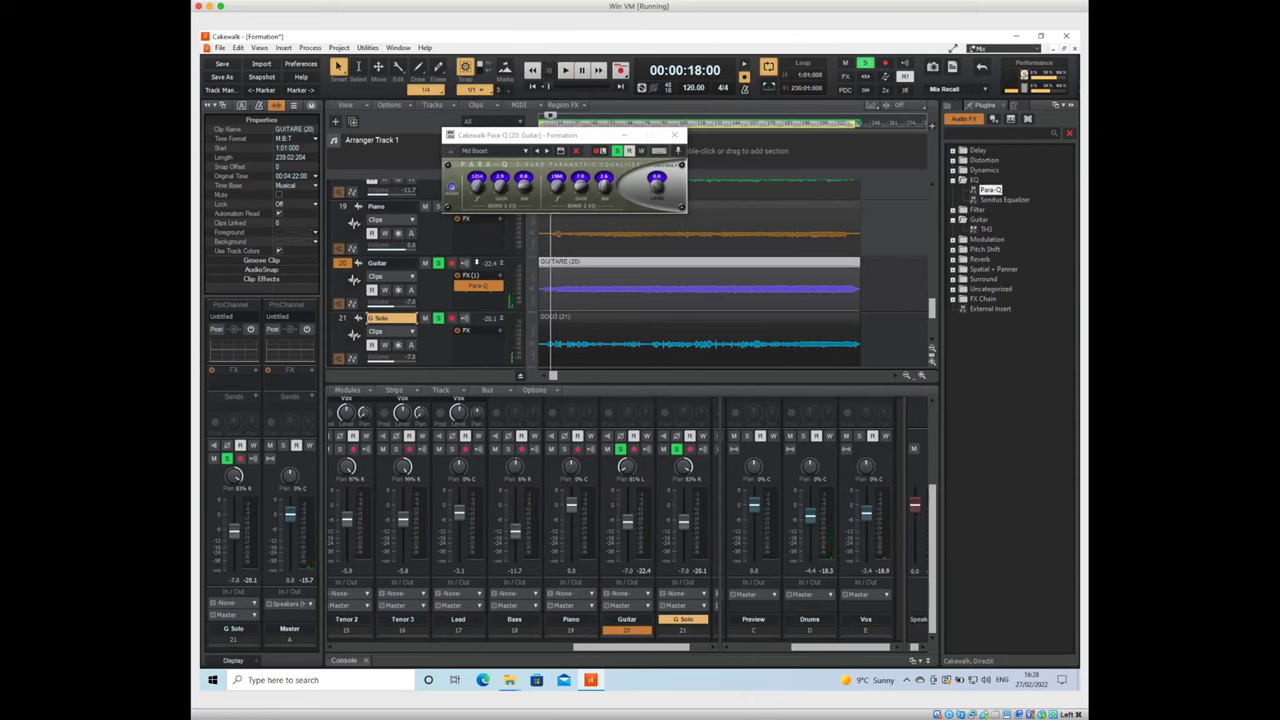
# Compare the Guitar track with Para-Q bypassed and re-enabled during playback, and close the plugin window
pyautogui.click(451, 188)
pyautogui.press('space')
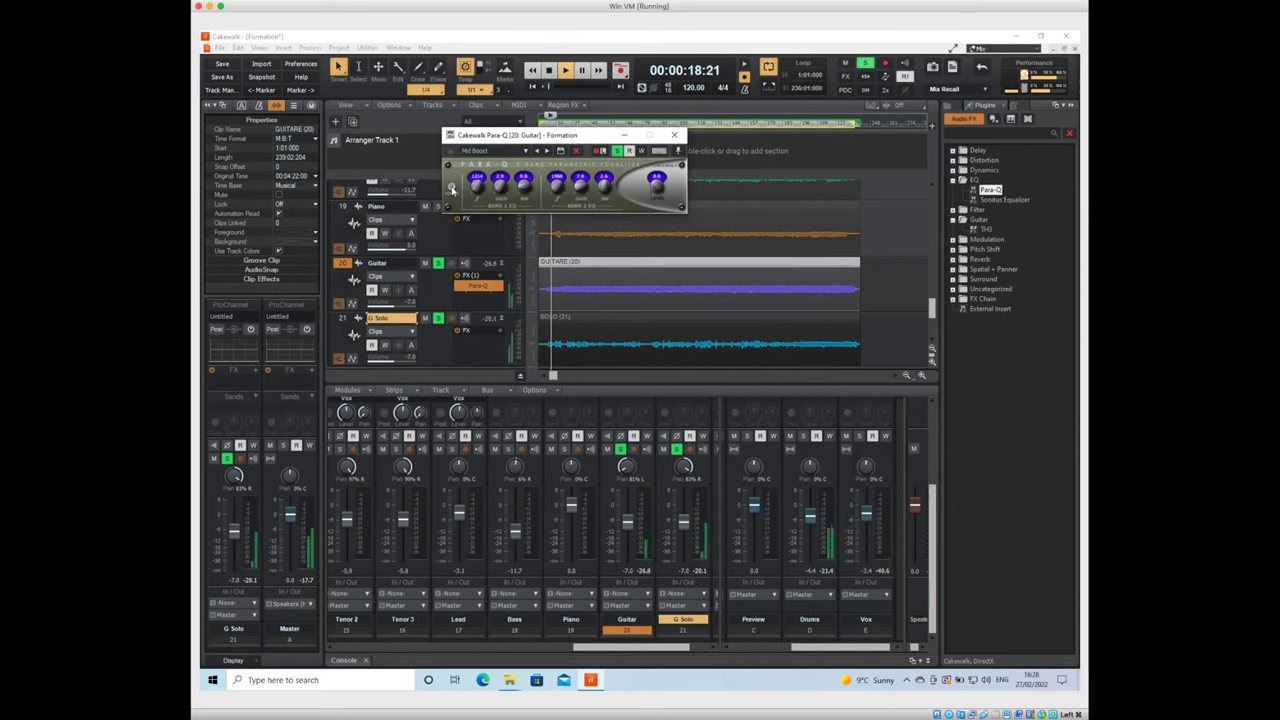
pyautogui.click(452, 188)
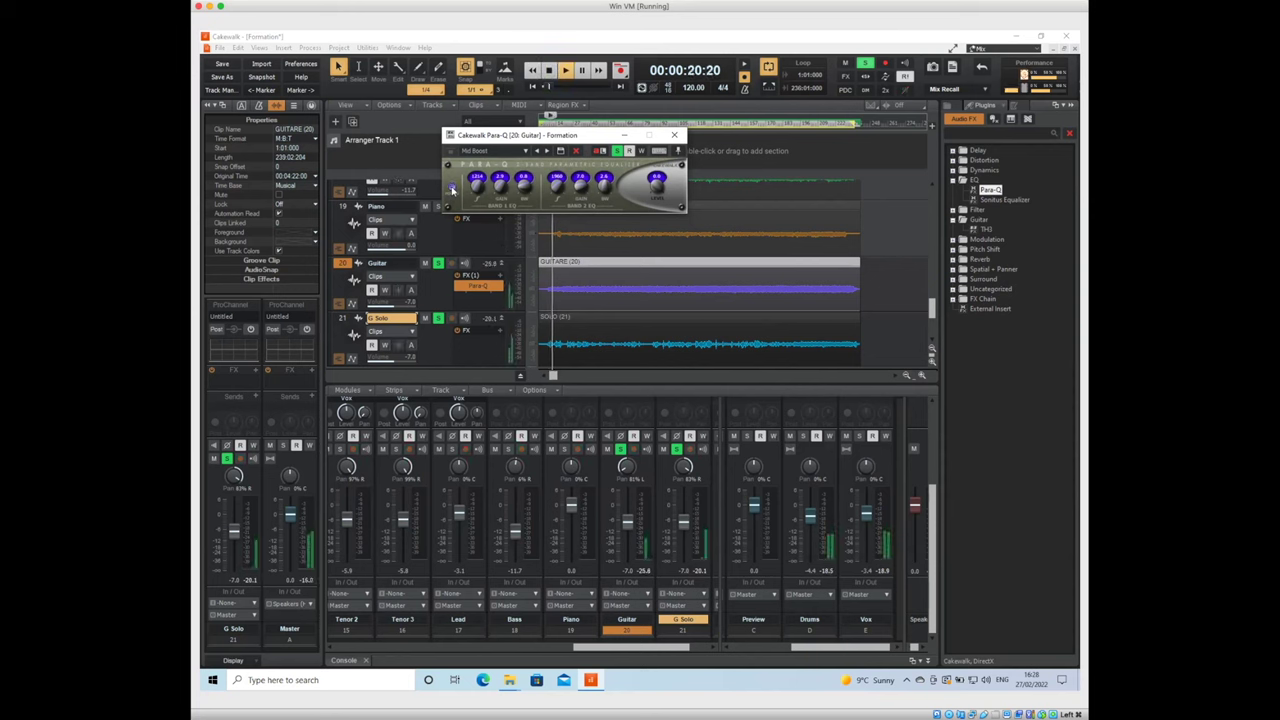
pyautogui.press('space')
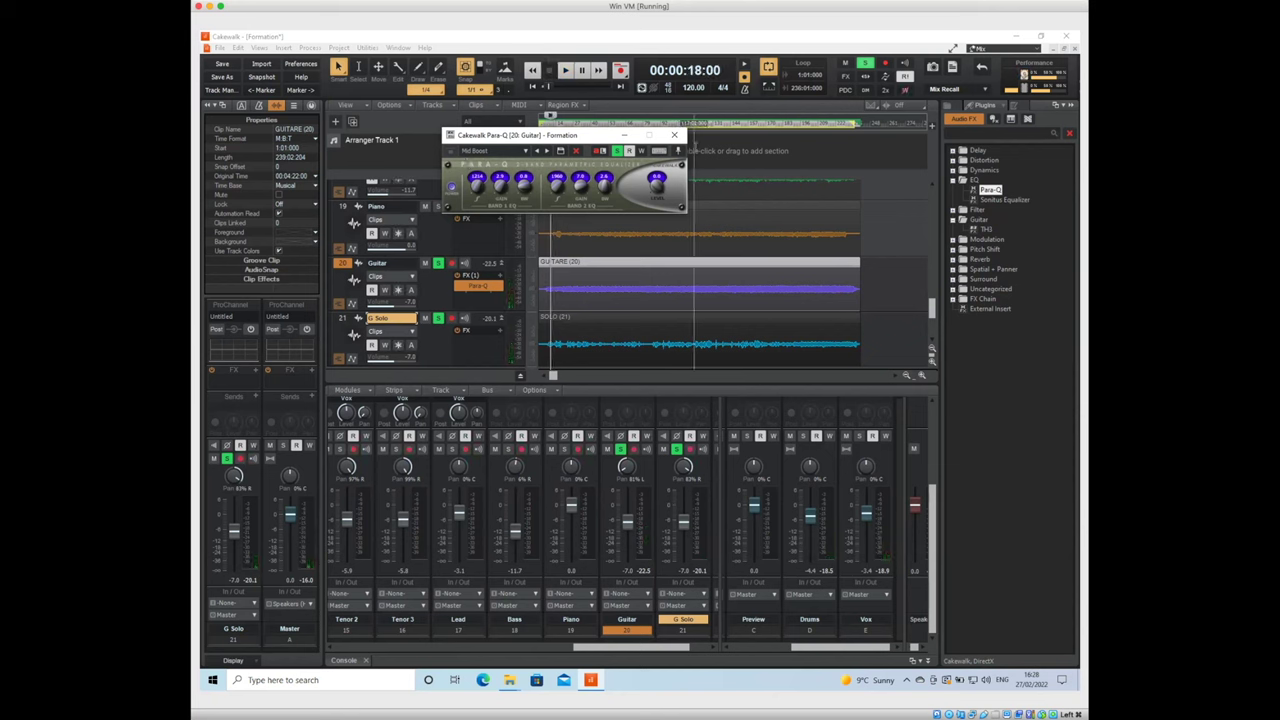
pyautogui.click(675, 133)
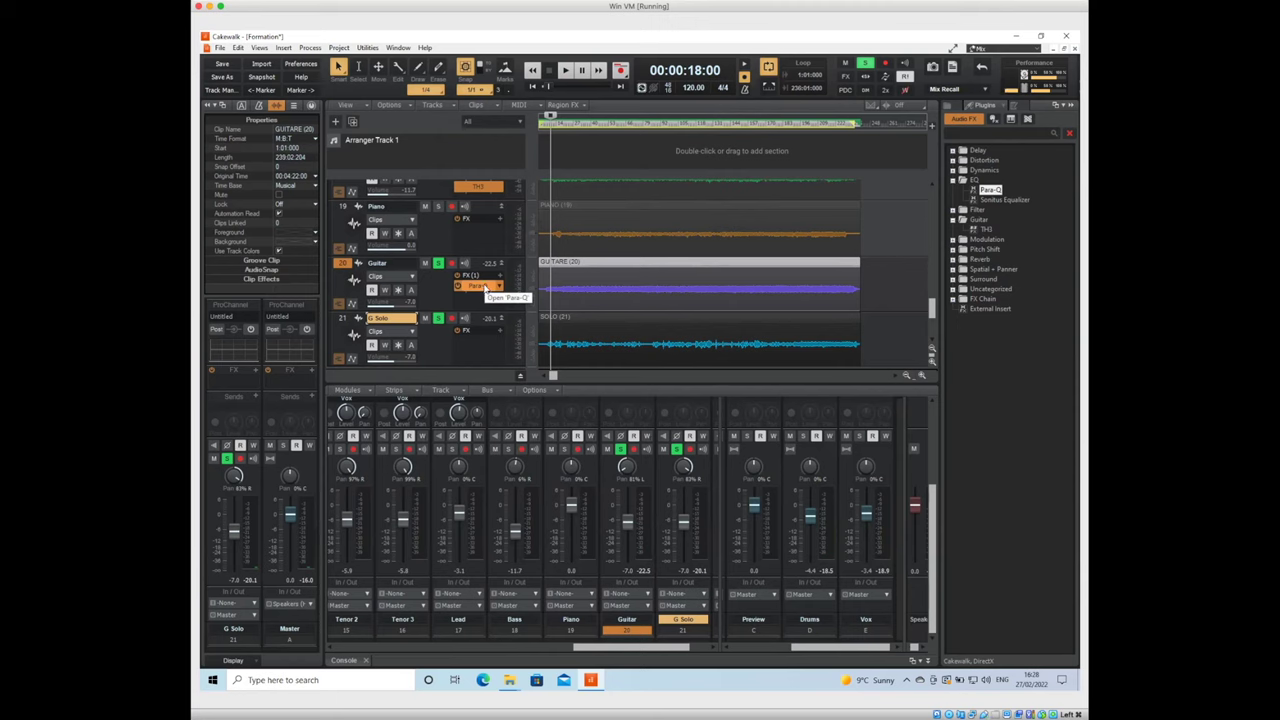
# Add Para-Q to the G Solo track with the Mid Boost preset, audition it and close the plugin window
pyautogui.moveTo(487, 287); pyautogui.dragTo(487, 341)
pyautogui.doubleClick(487, 341)
pyautogui.click(524, 151)
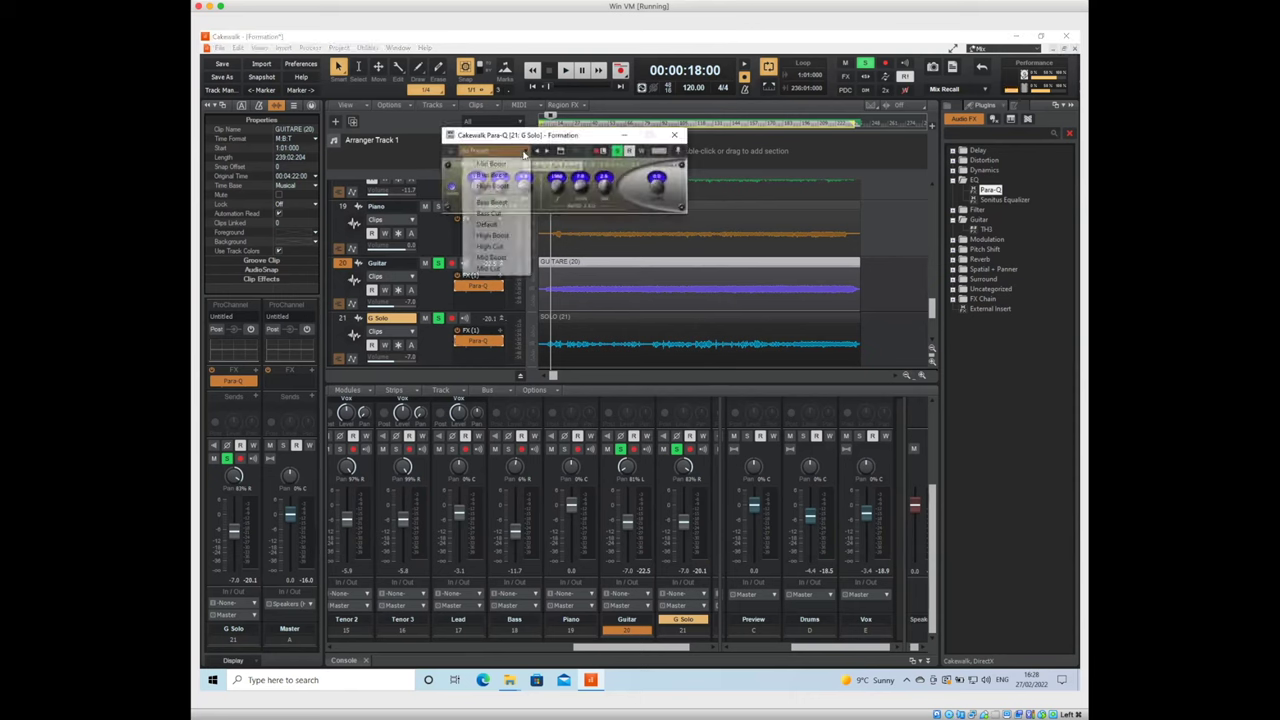
pyautogui.click(499, 259)
pyautogui.press('space')
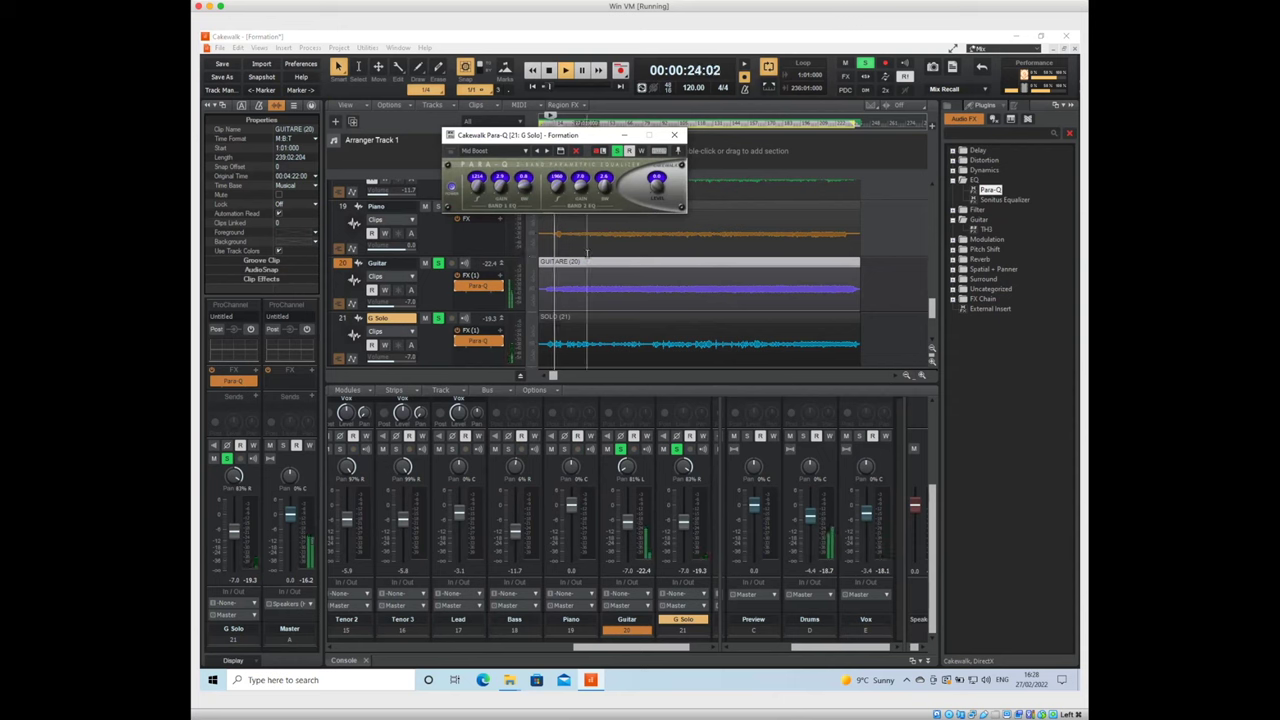
pyautogui.press('space')
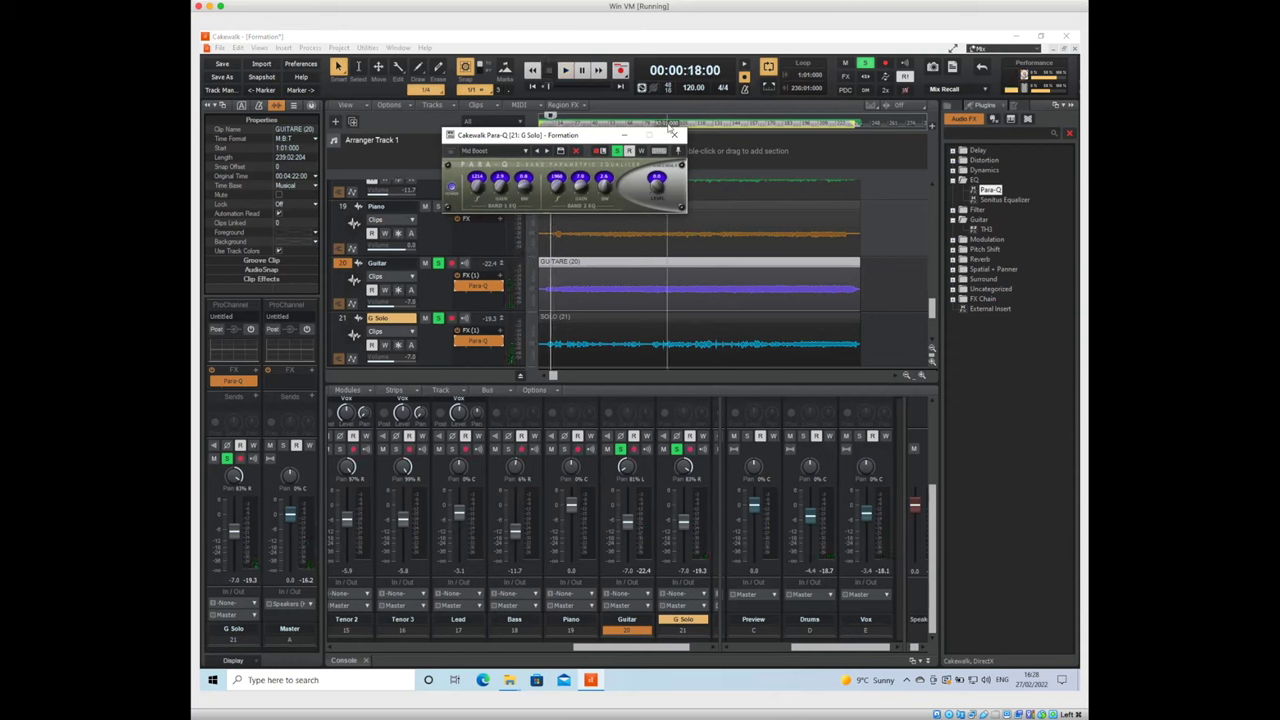
pyautogui.click(674, 134)
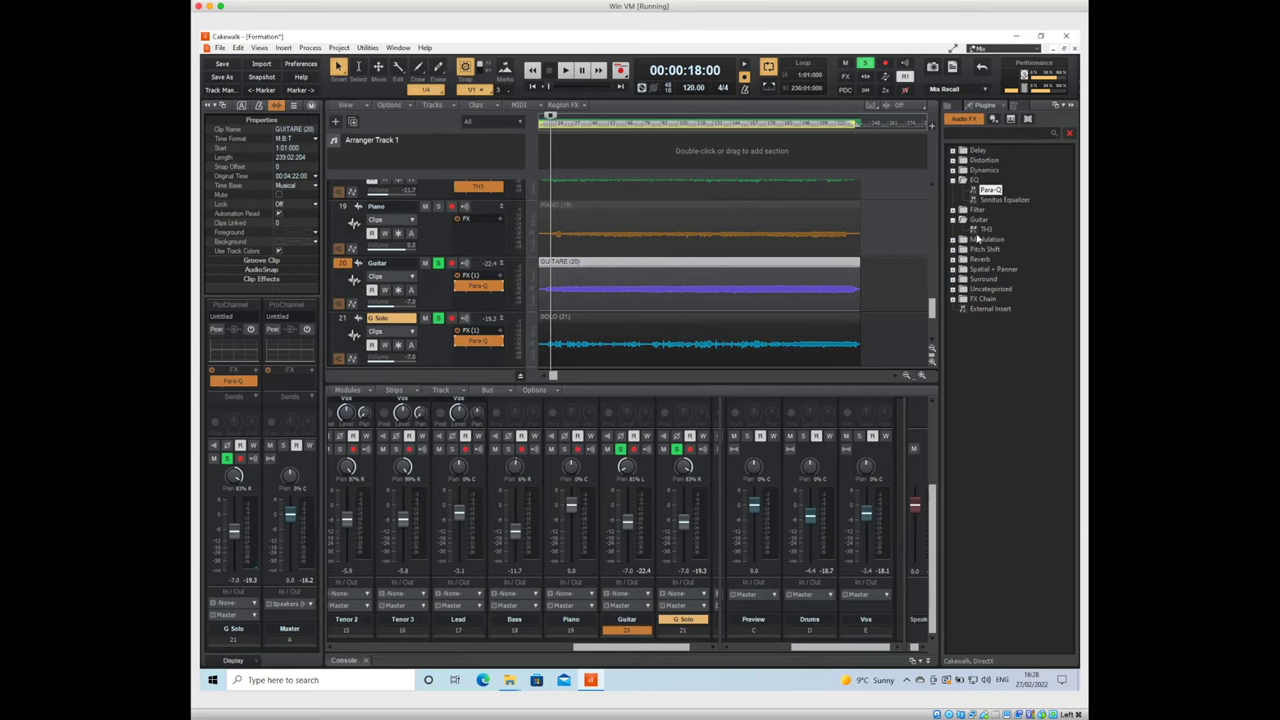
# Add TH3 to the Guitar track, load THe Clean from the TH3 Cakewalk bank, audition it and close the plugin window
pyautogui.click(985, 231)
pyautogui.moveTo(985, 231); pyautogui.dragTo(491, 297)
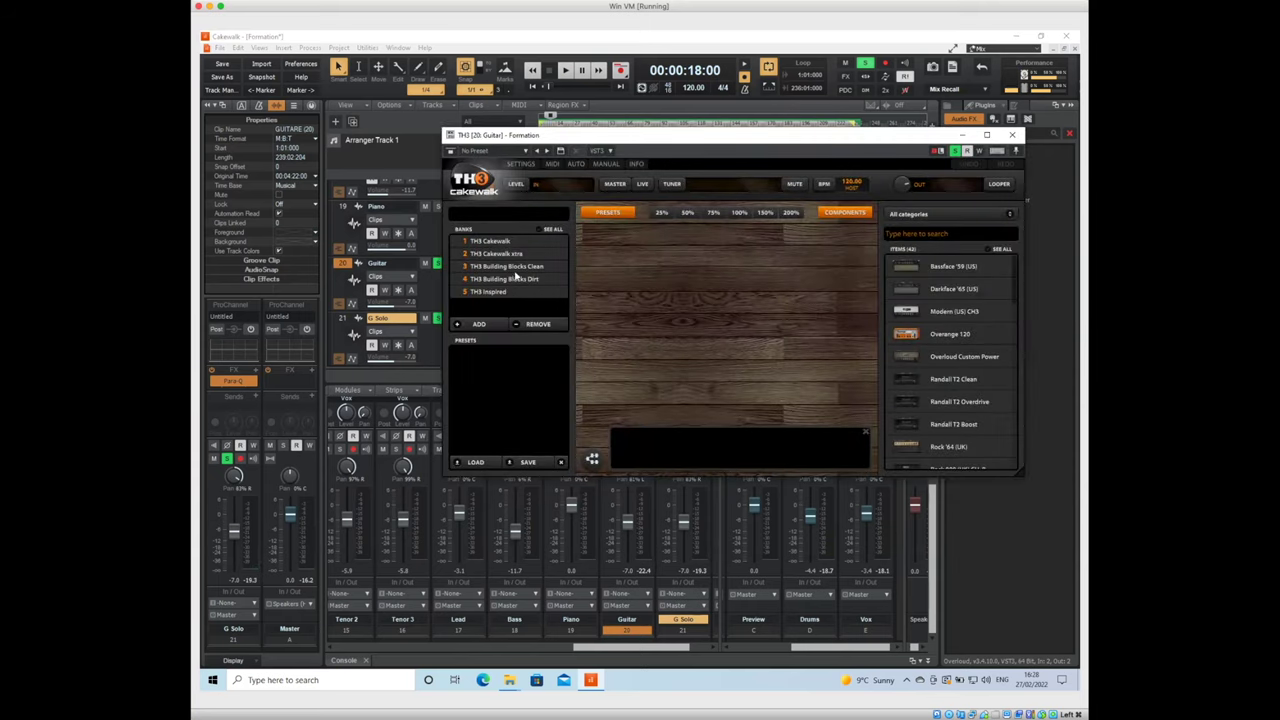
pyautogui.click(502, 242)
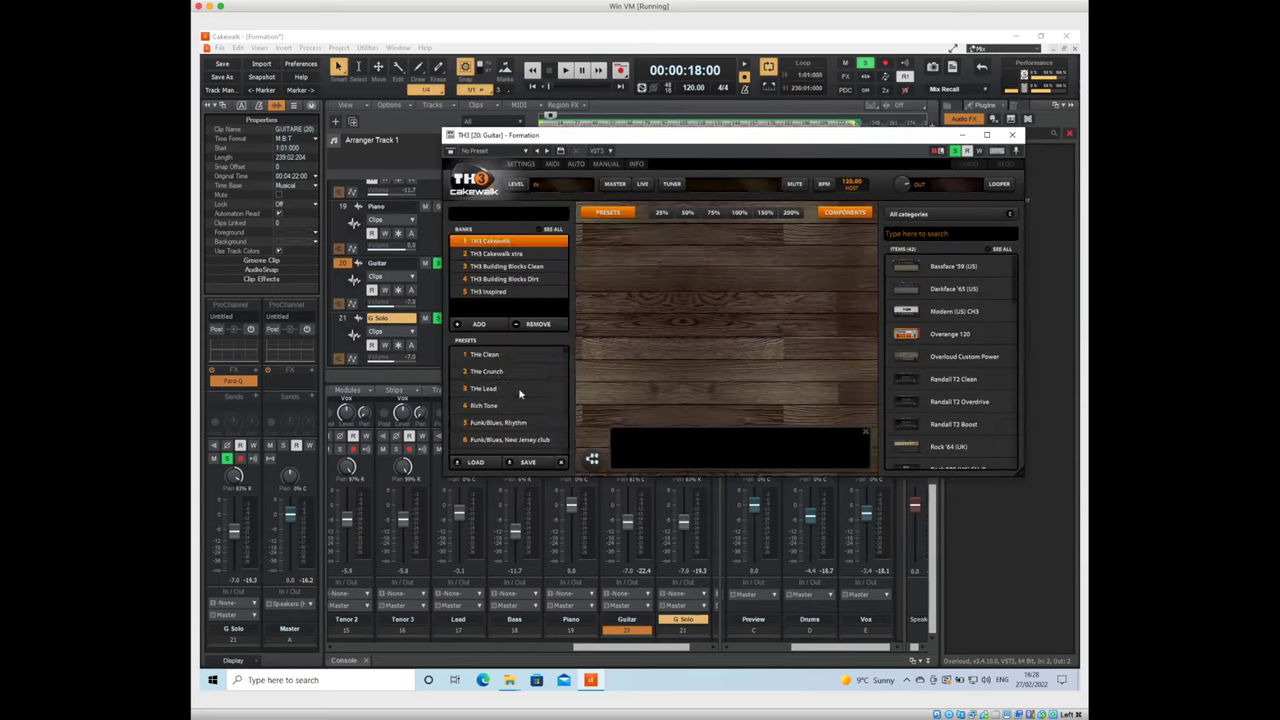
pyautogui.click(490, 355)
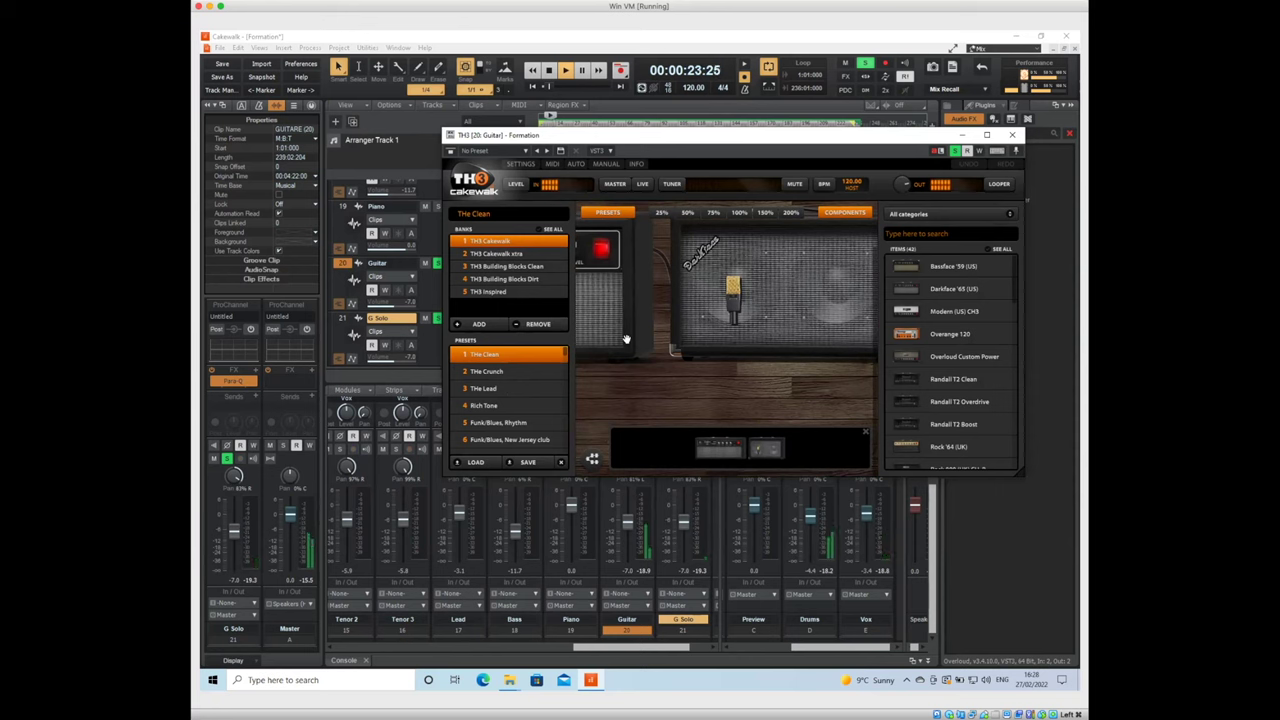
pyautogui.press('space')
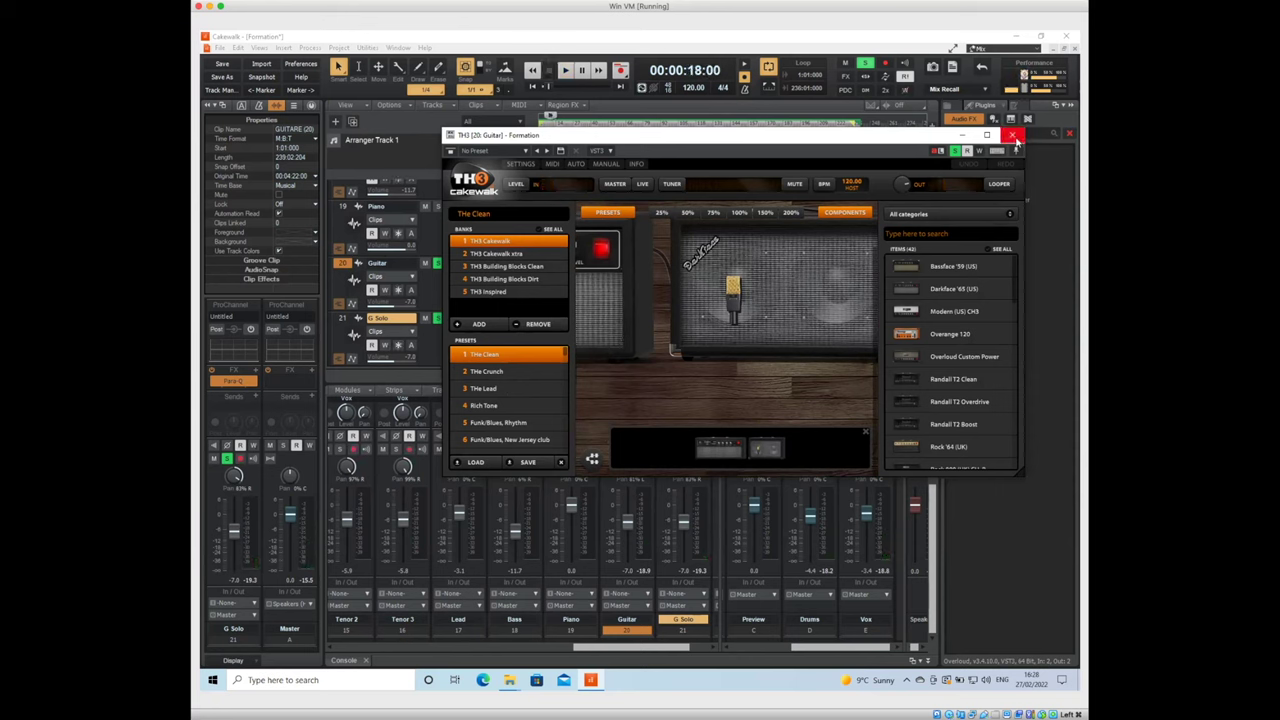
pyautogui.click(1014, 136)
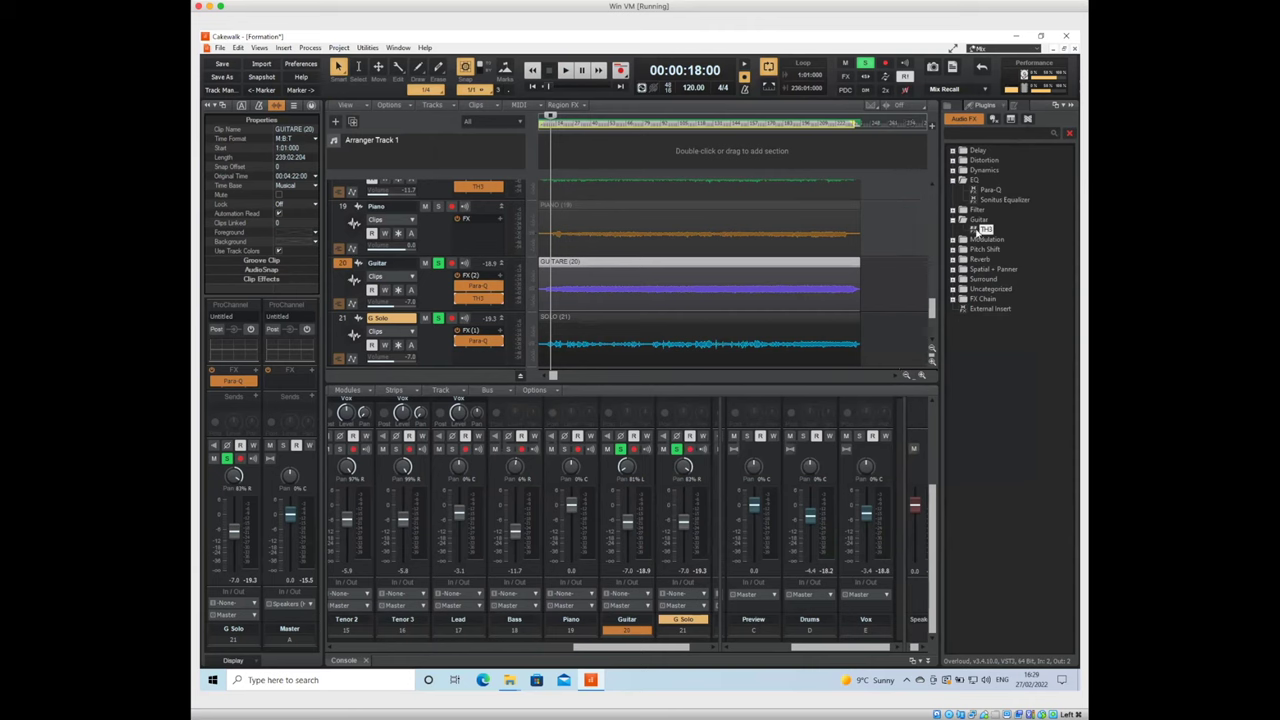
# Add TH3 to the G Solo track, load Funk/Blues, Rhythm from the TH3 Cakewalk bank, audition it and close the plugin window
pyautogui.moveTo(985, 230); pyautogui.dragTo(483, 352)
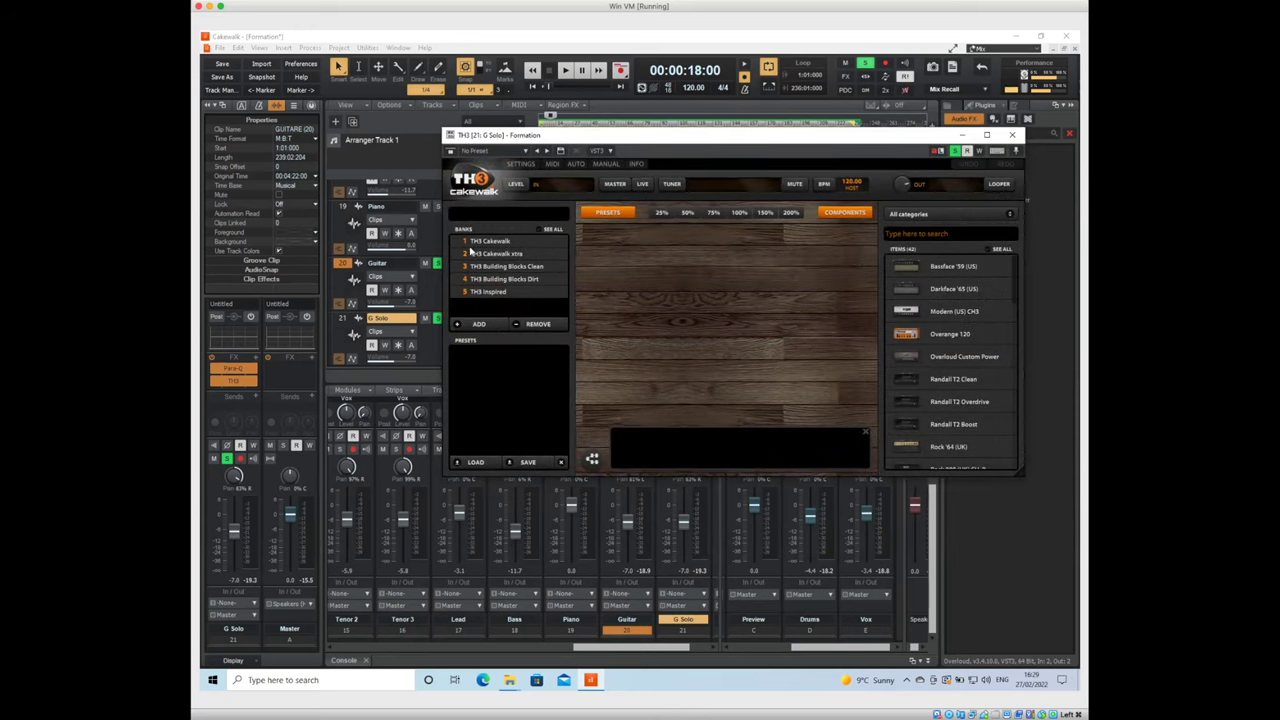
pyautogui.click(486, 243)
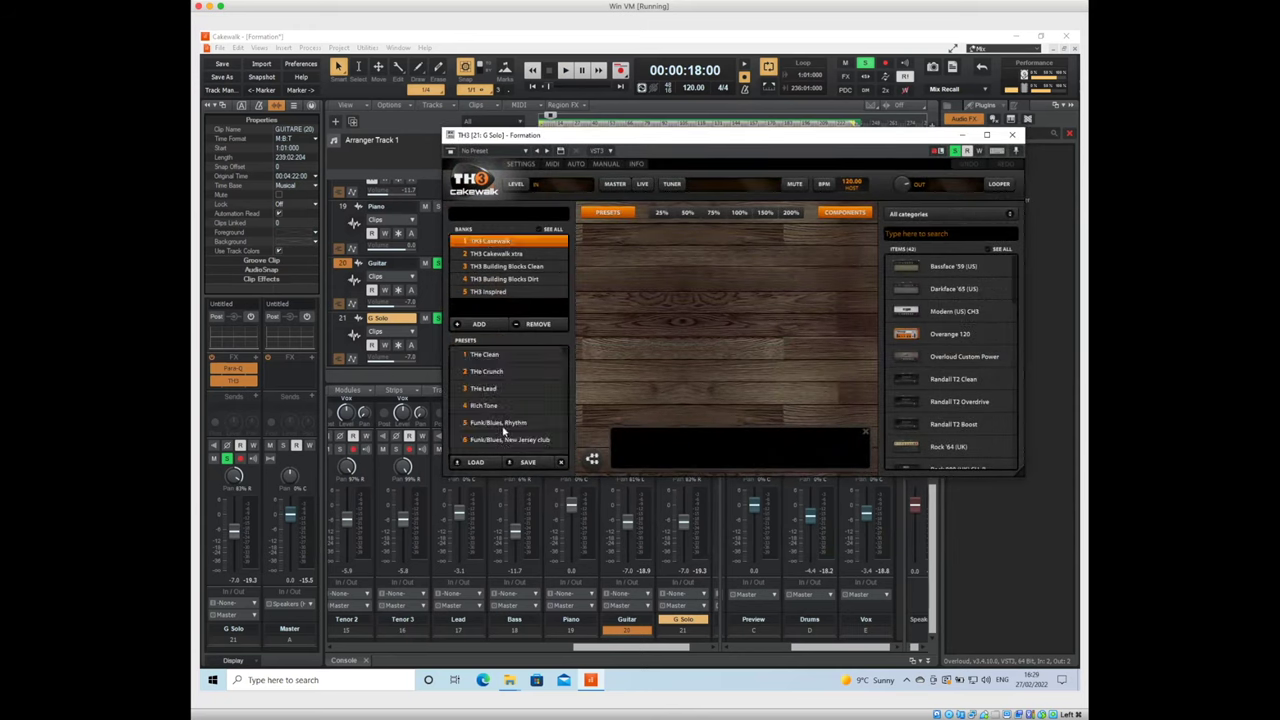
pyautogui.click(503, 428)
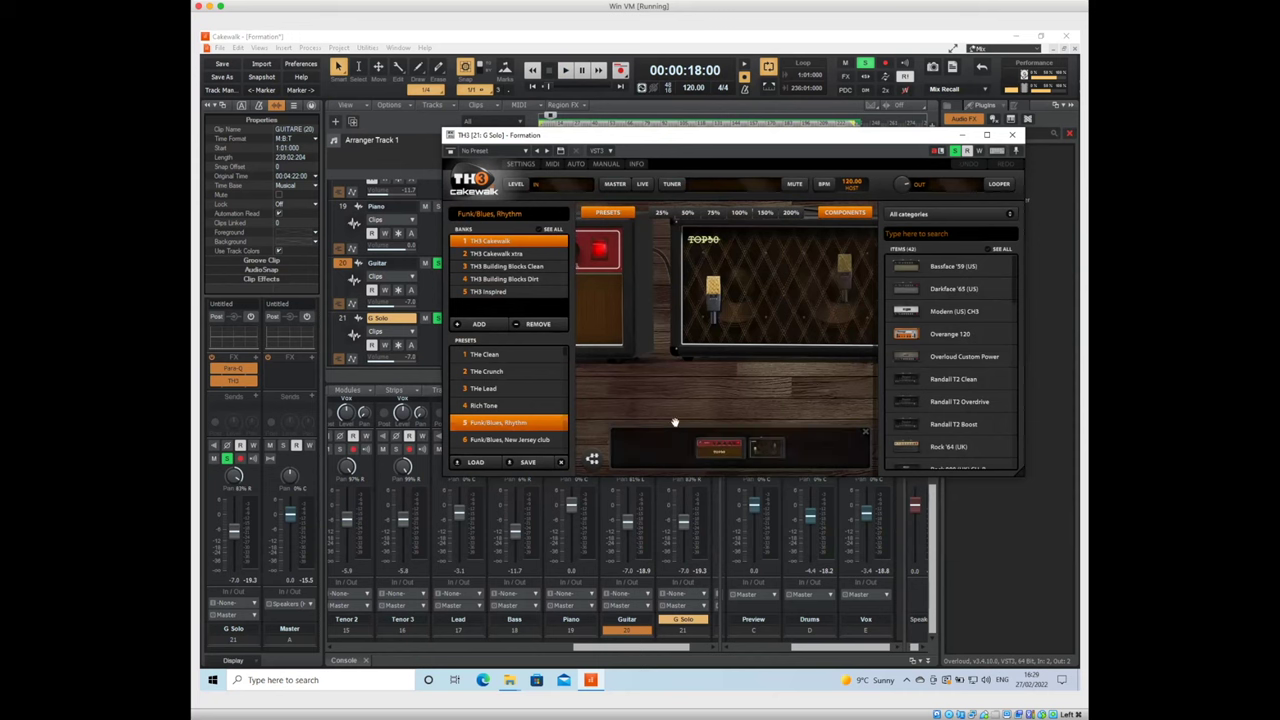
pyautogui.press('space')
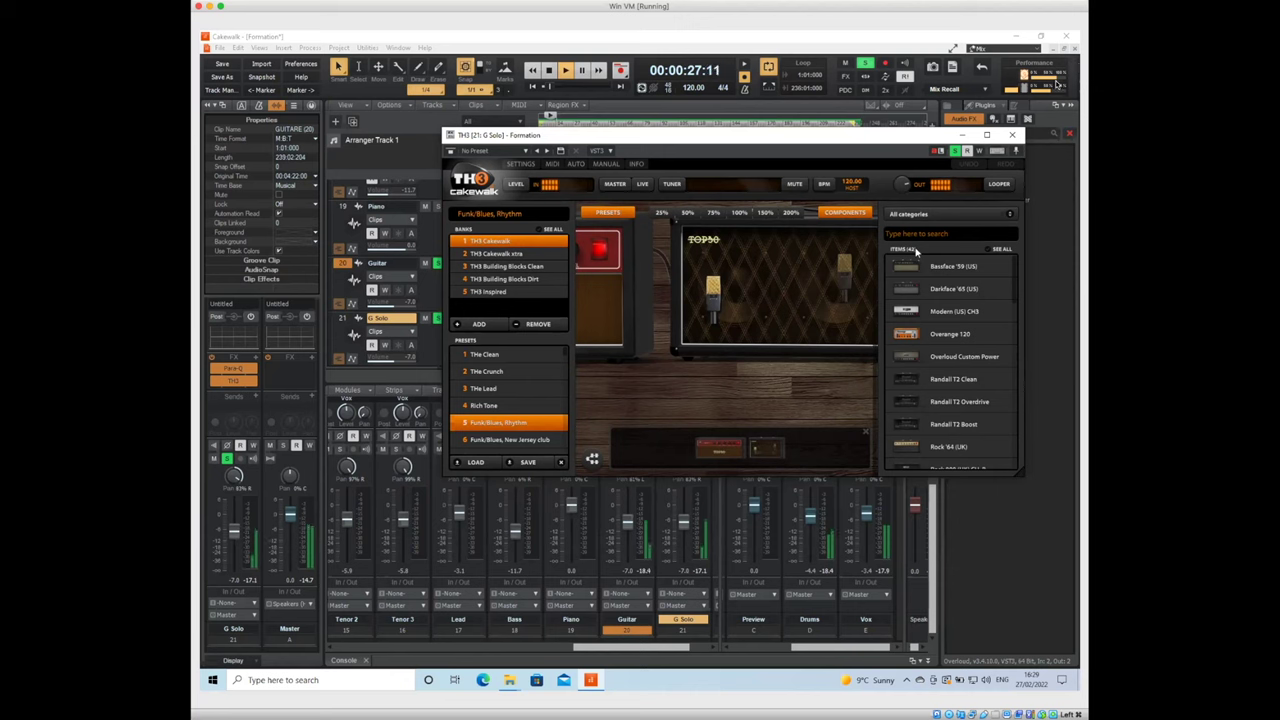
pyautogui.press('space')
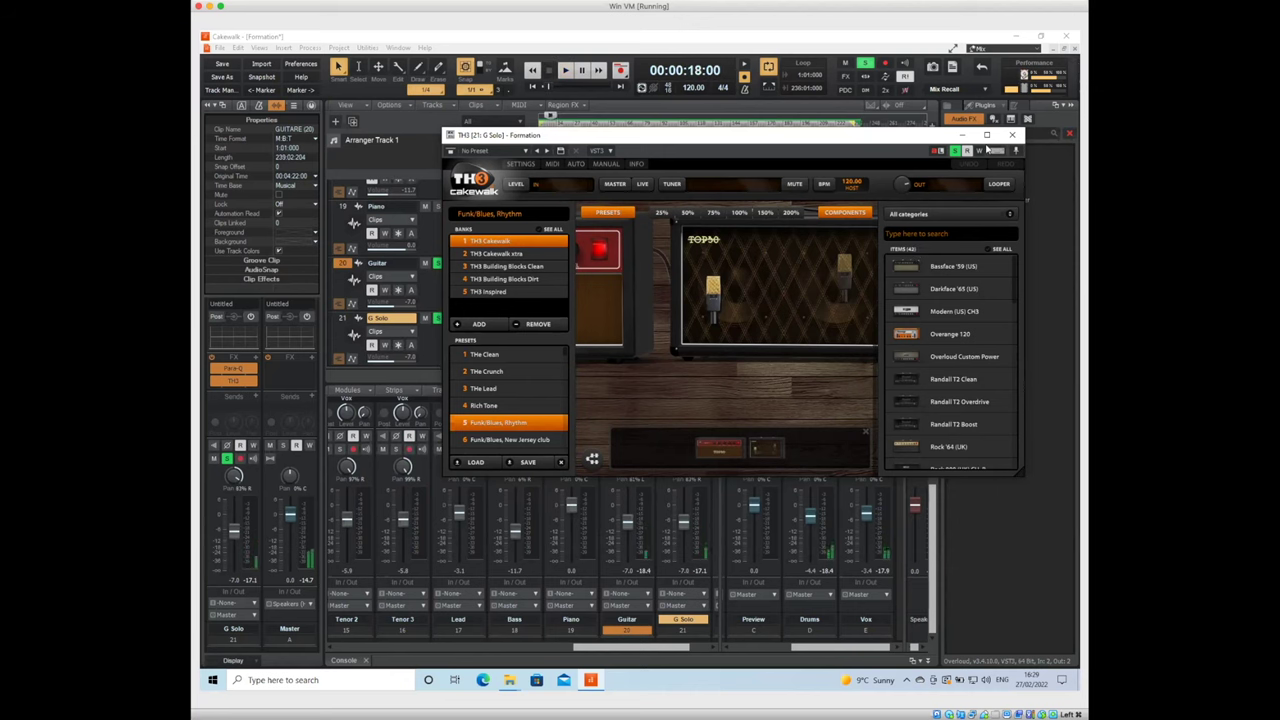
pyautogui.click(1012, 134)
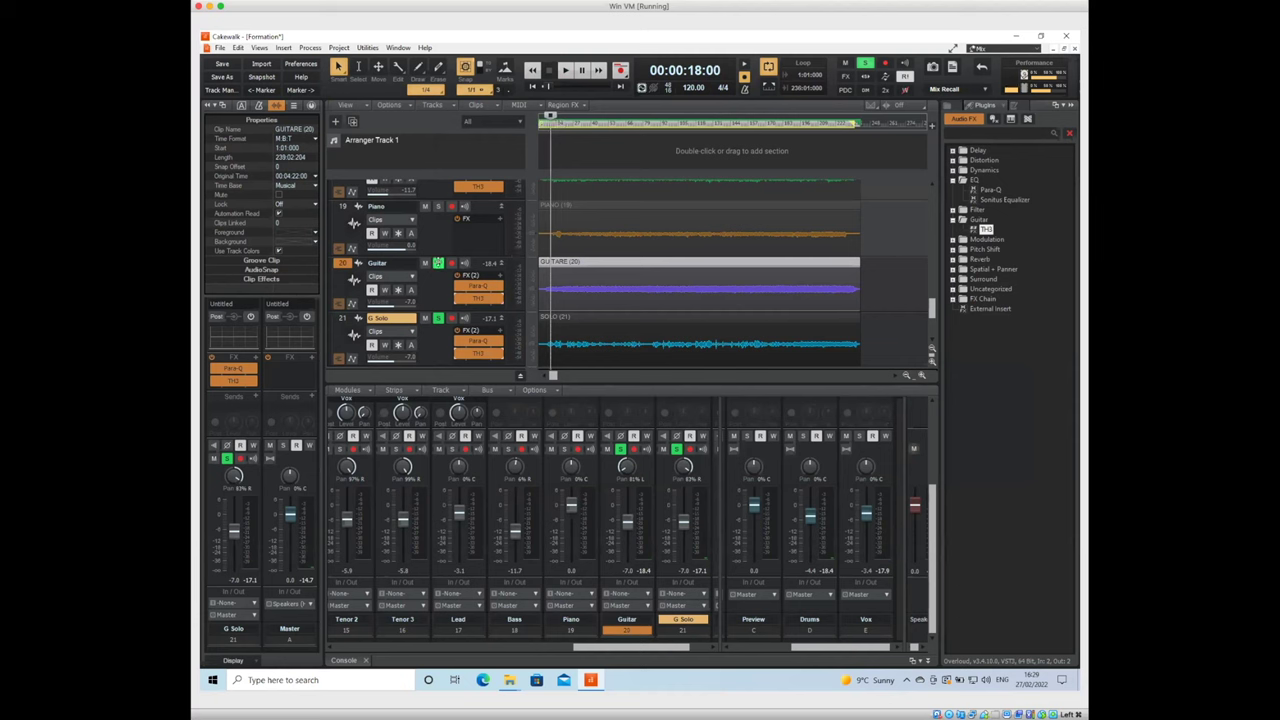
# Take the Guitar track out of solo and audition the G Solo track on its own
pyautogui.click(437, 263)
pyautogui.press('space')
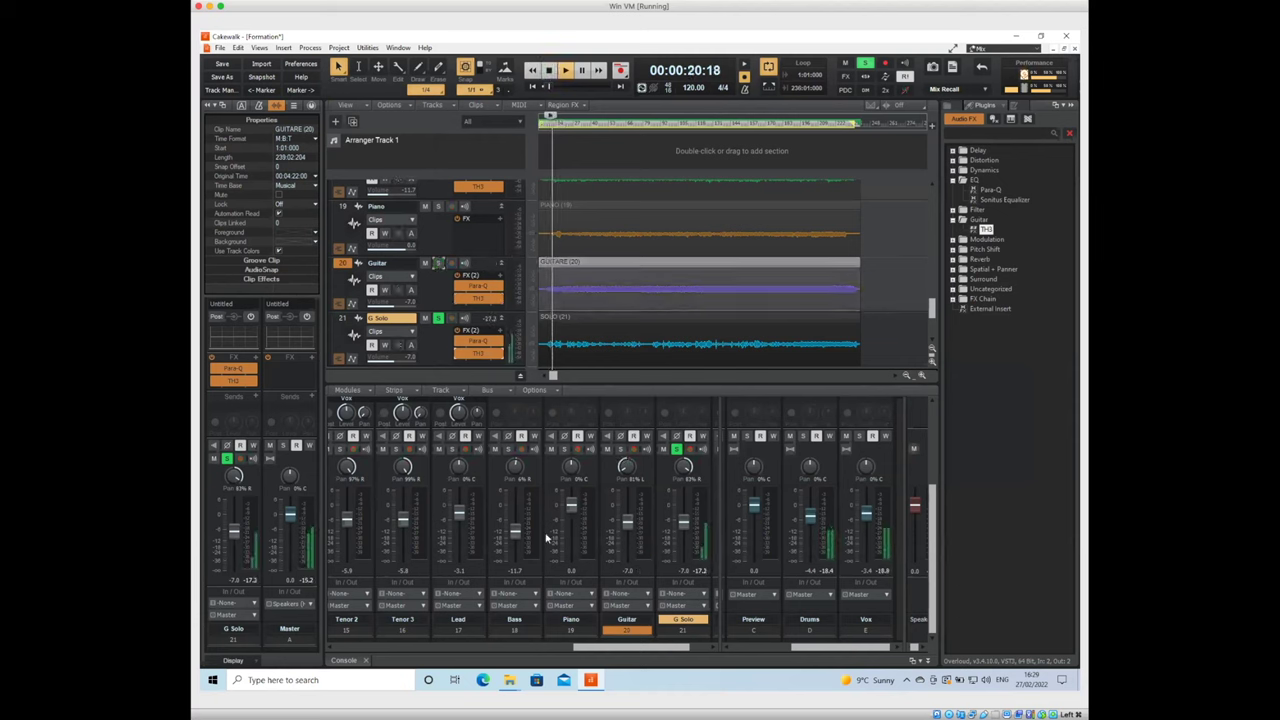
pyautogui.press('space')
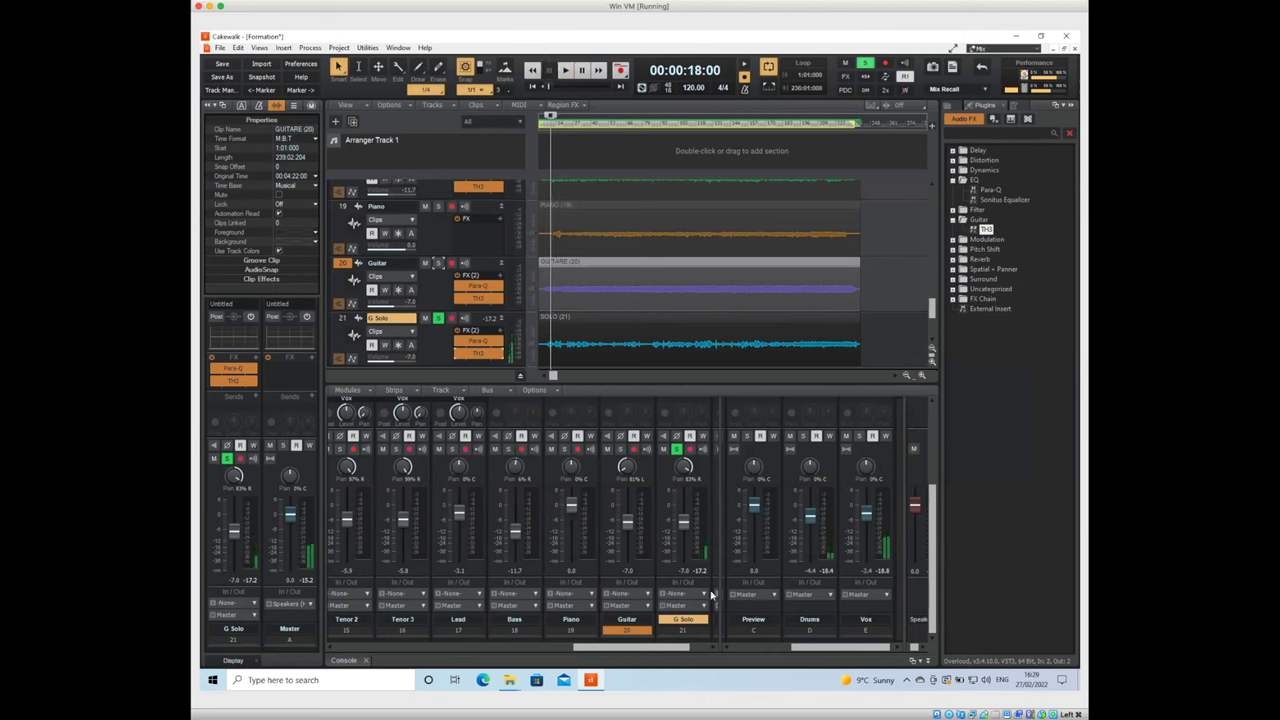
pyautogui.press('space')
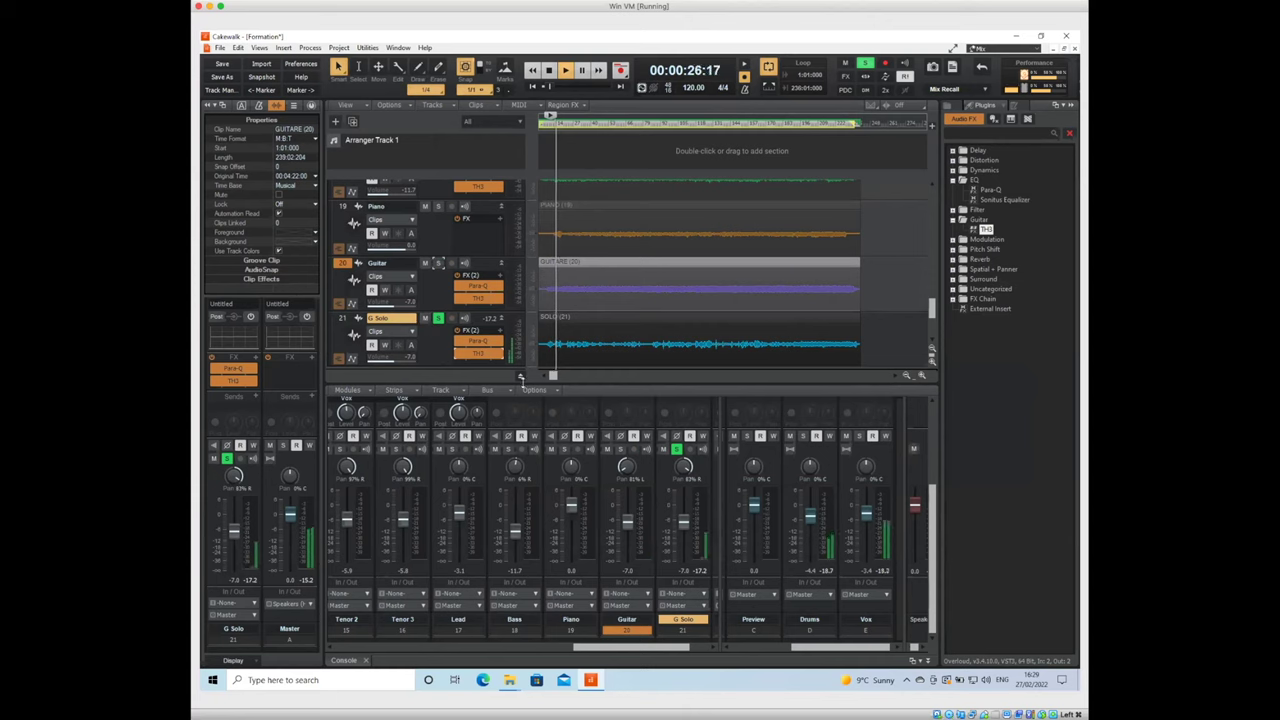
pyautogui.press('space')
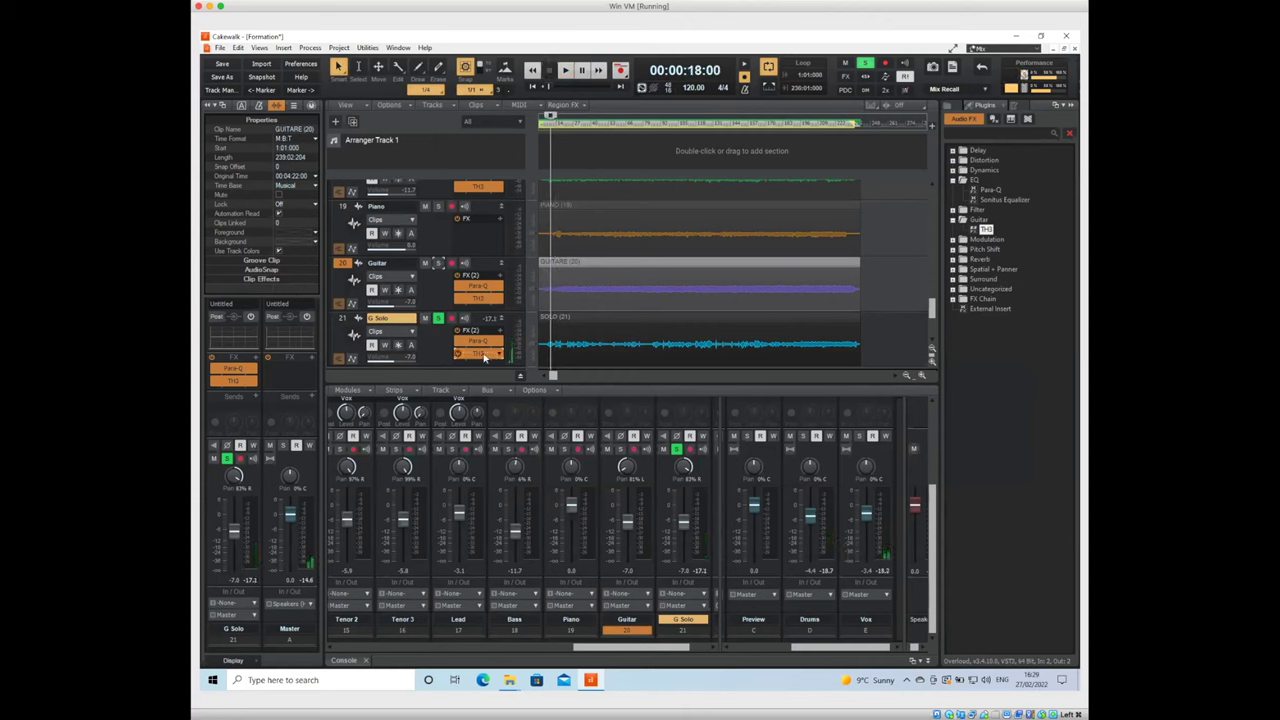
# Open the G Solo track's TH3 plugin and audition its current amp tone
pyautogui.doubleClick(484, 356)
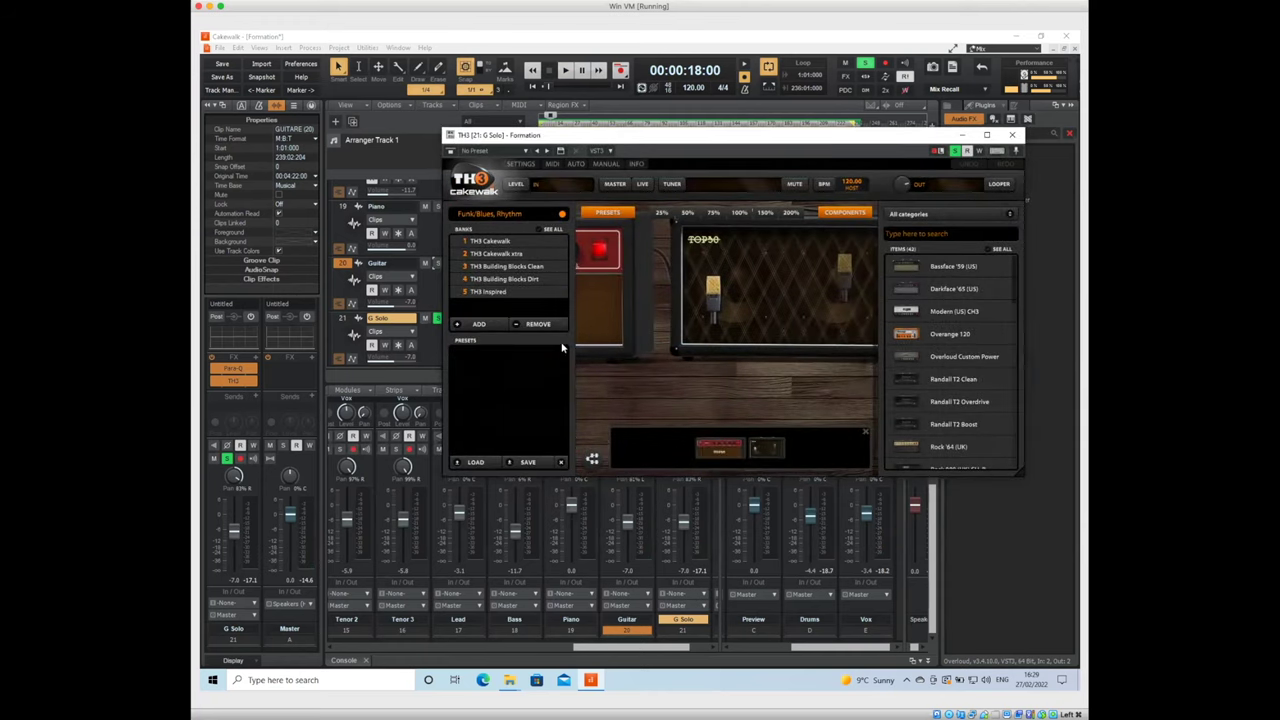
pyautogui.press('space')
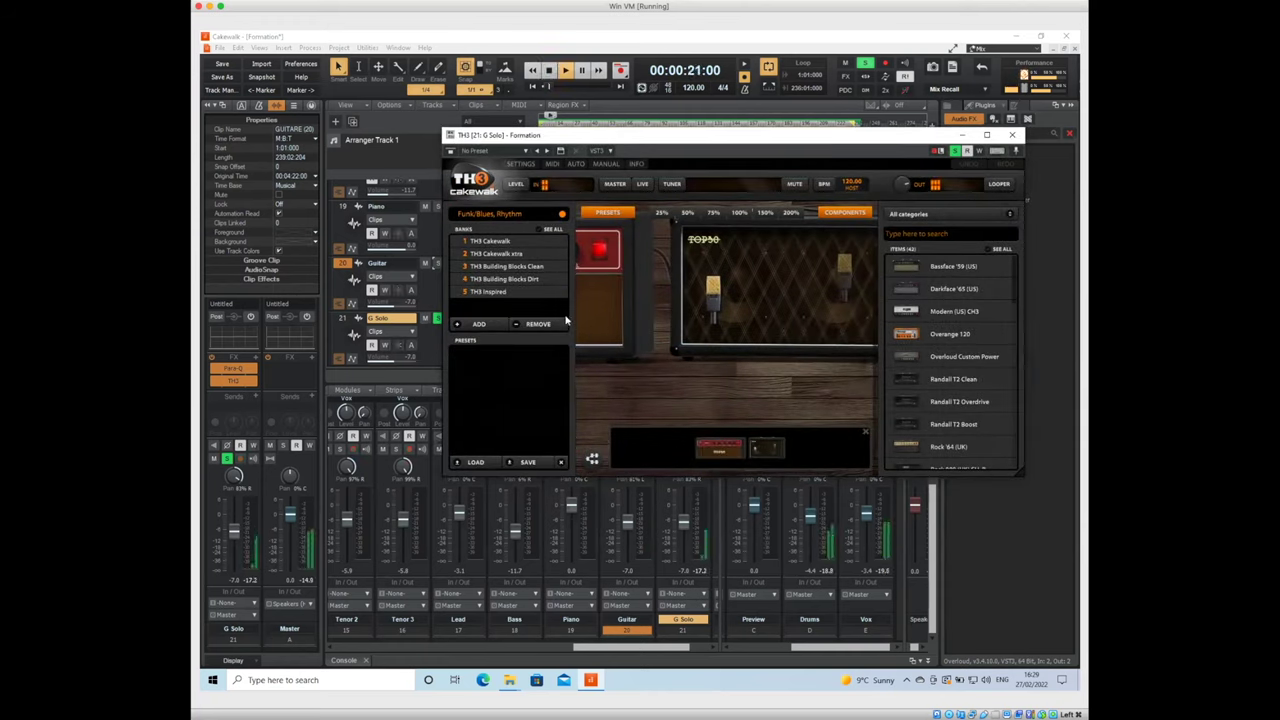
pyautogui.press('space')
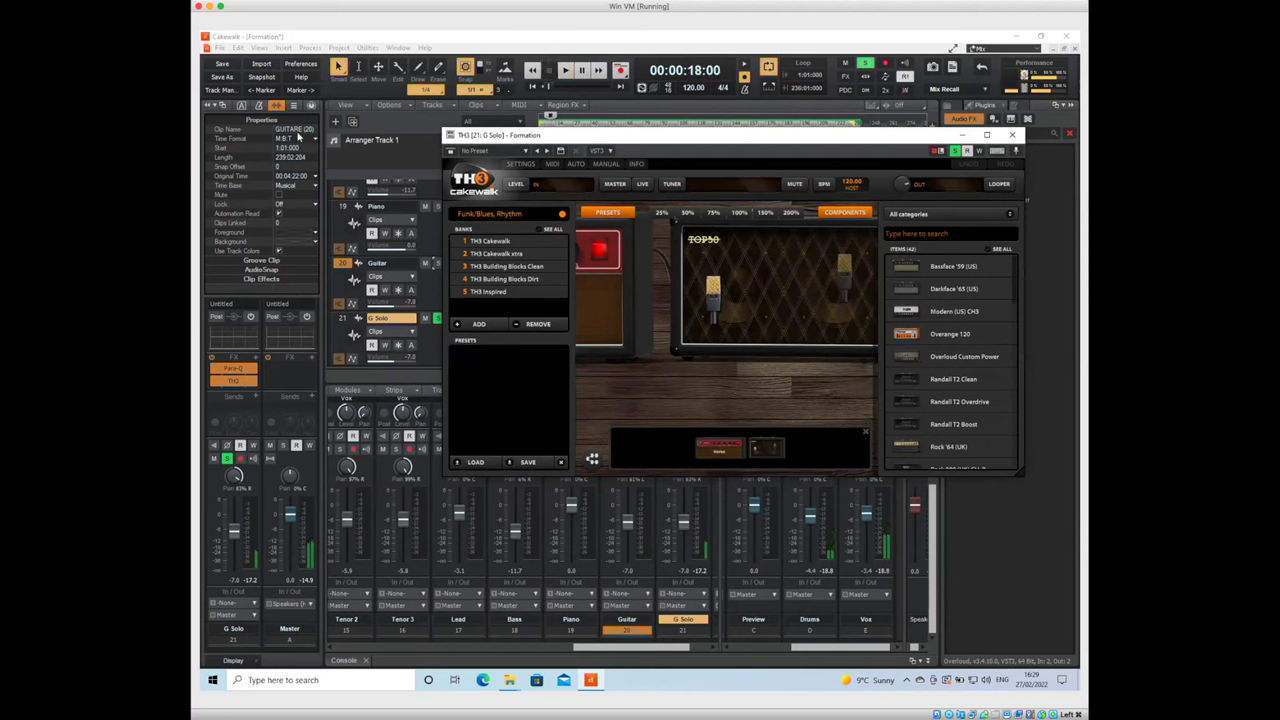
# Load 900 Cut Through Mids from the TH3 Building Blocks Dirt bank, discarding unsaved preset changes, and audition it on G Solo
pyautogui.click(529, 280)
pyautogui.click(506, 362)
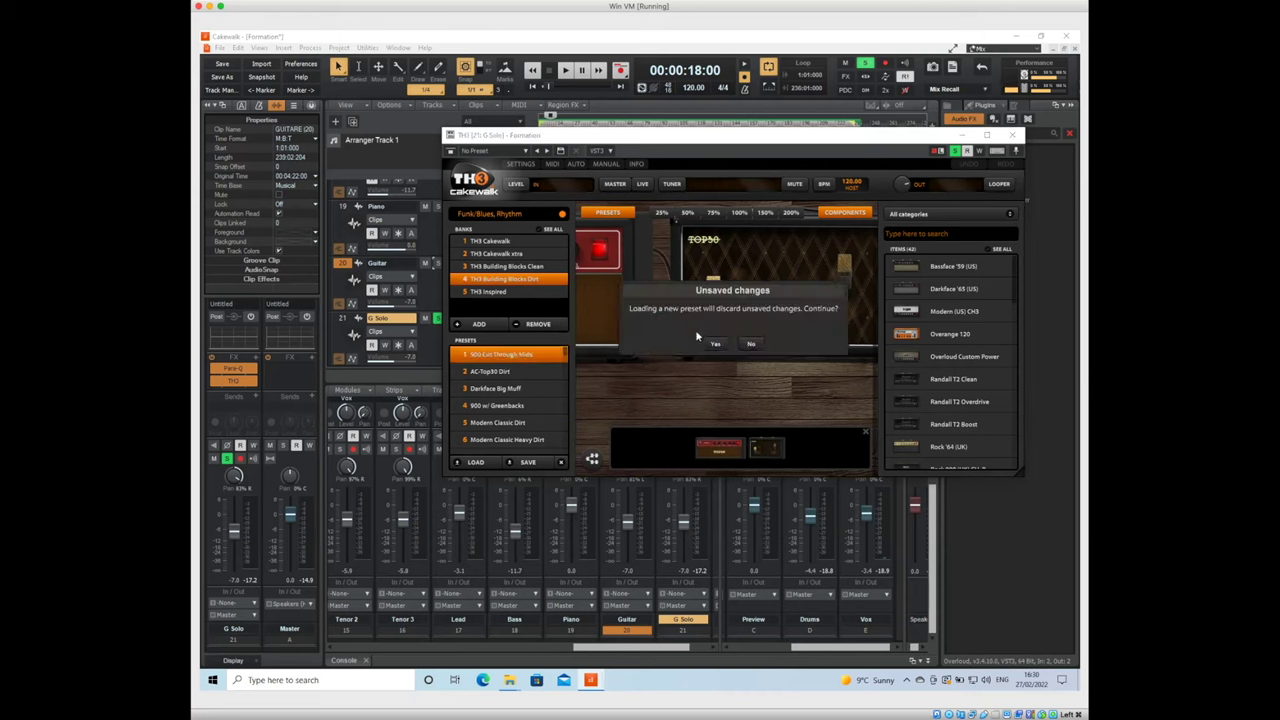
pyautogui.click(715, 344)
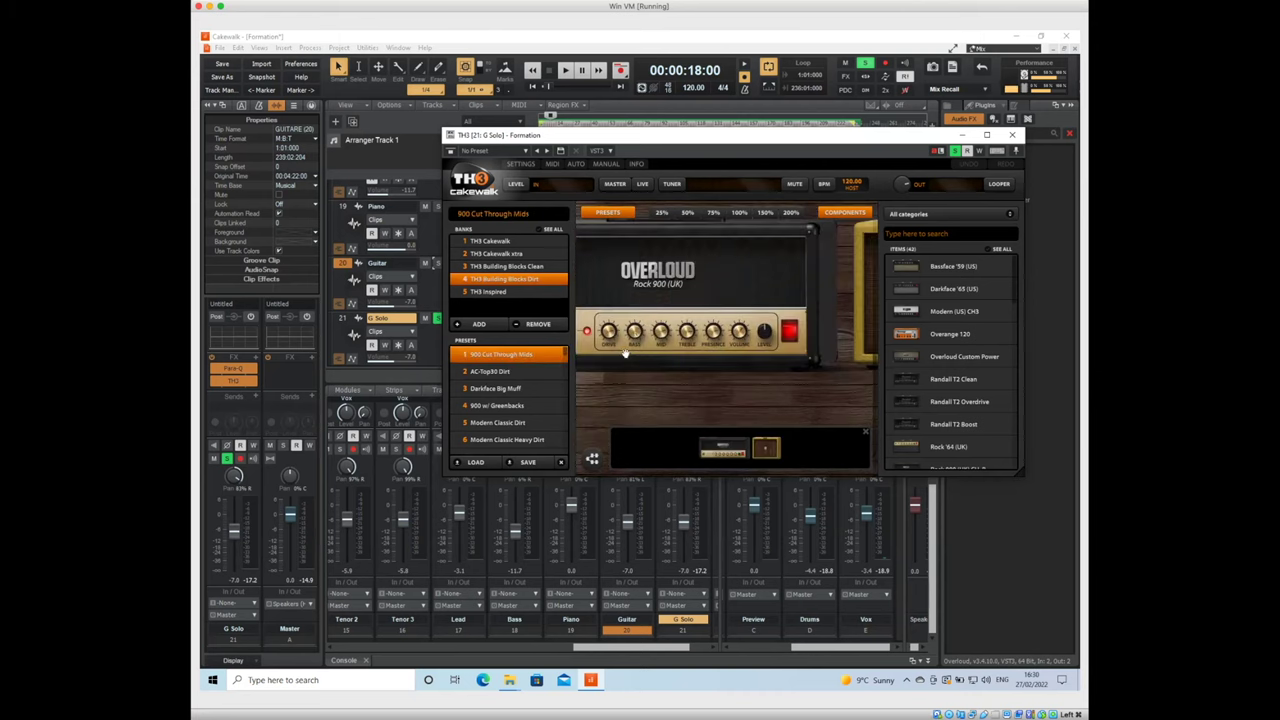
pyautogui.press('space')
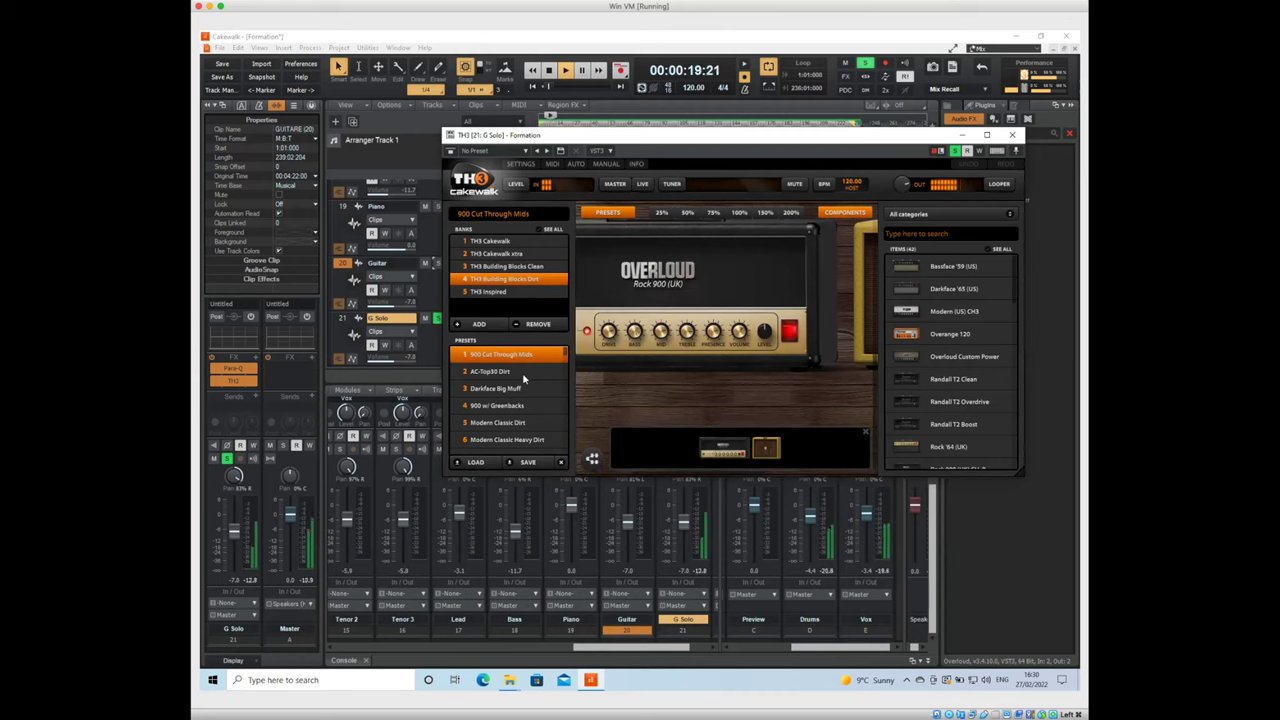
pyautogui.press('space')
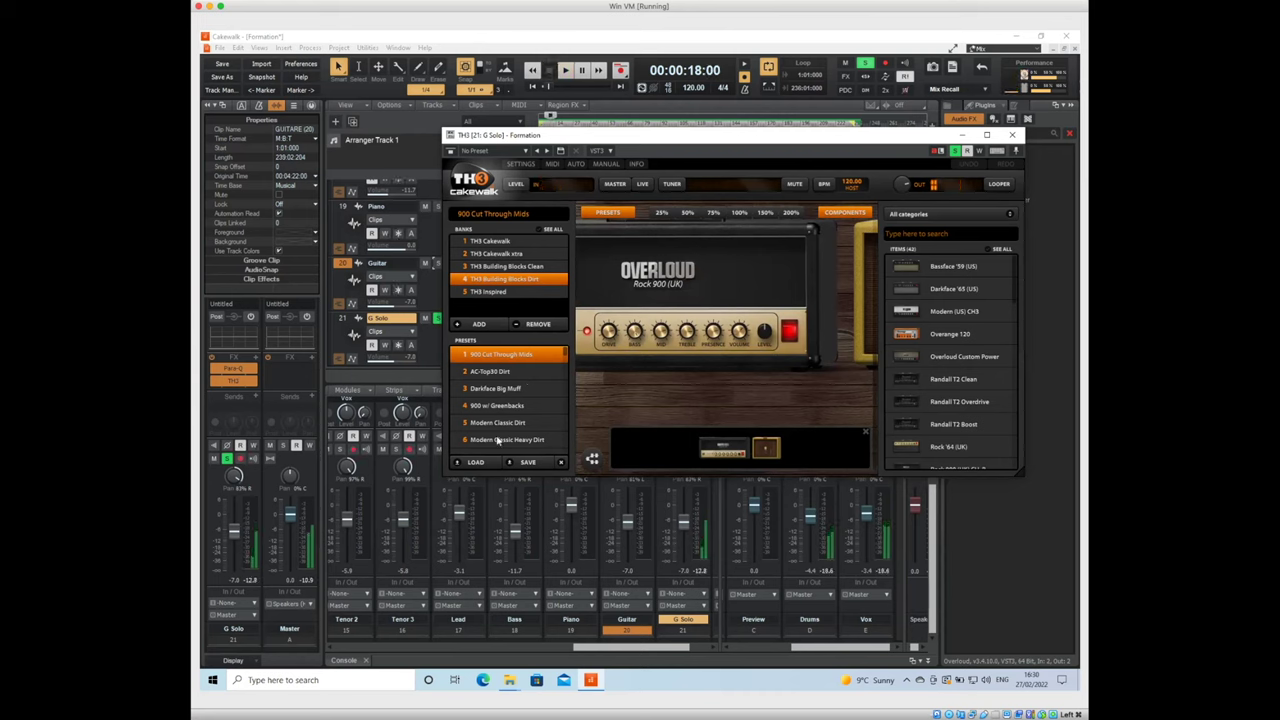
# Try the Modern Classic Dirt and Rock-64 Crunch presets from the TH3 Building Blocks Dirt bank, auditioning each on G Solo
pyautogui.click(498, 424)
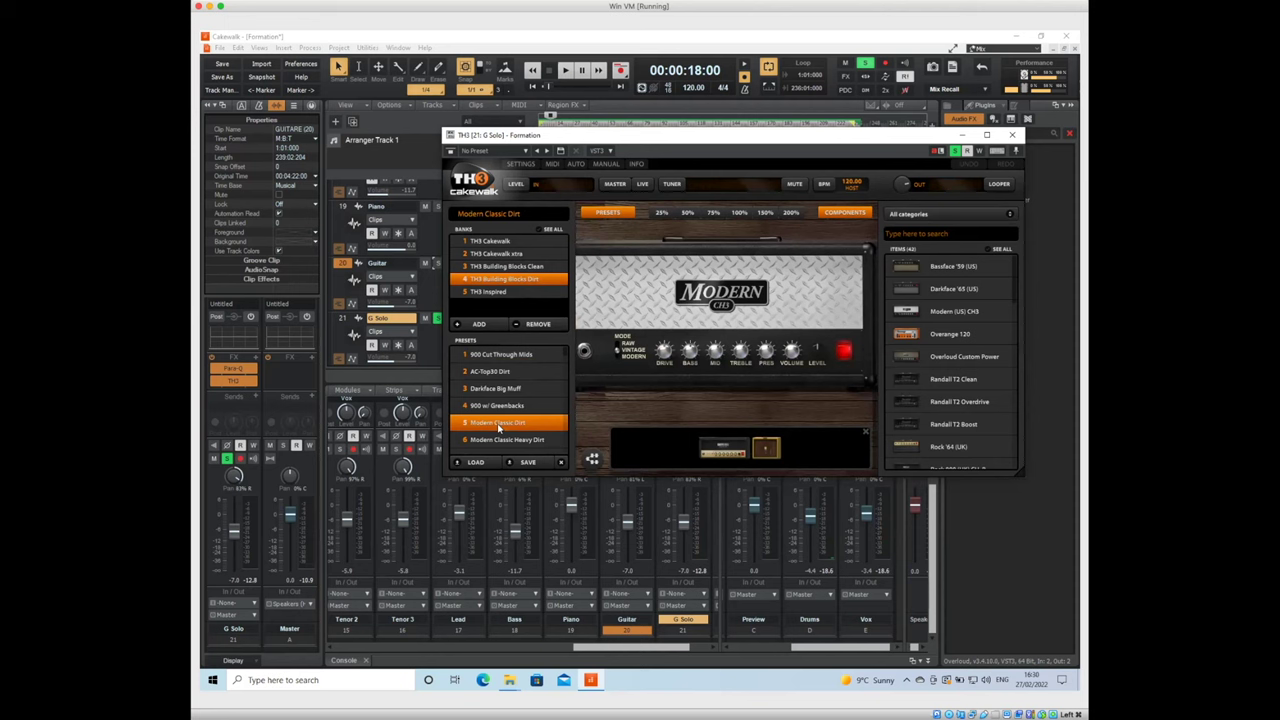
pyautogui.press('space')
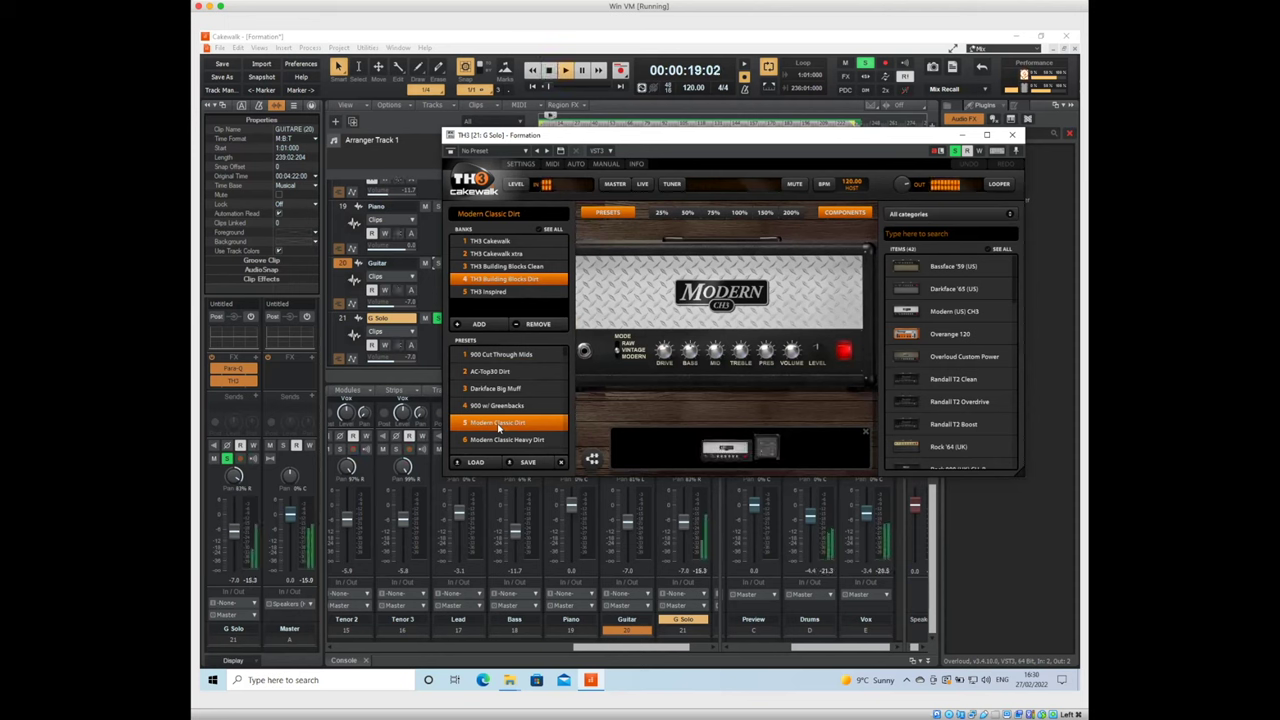
pyautogui.press('space')
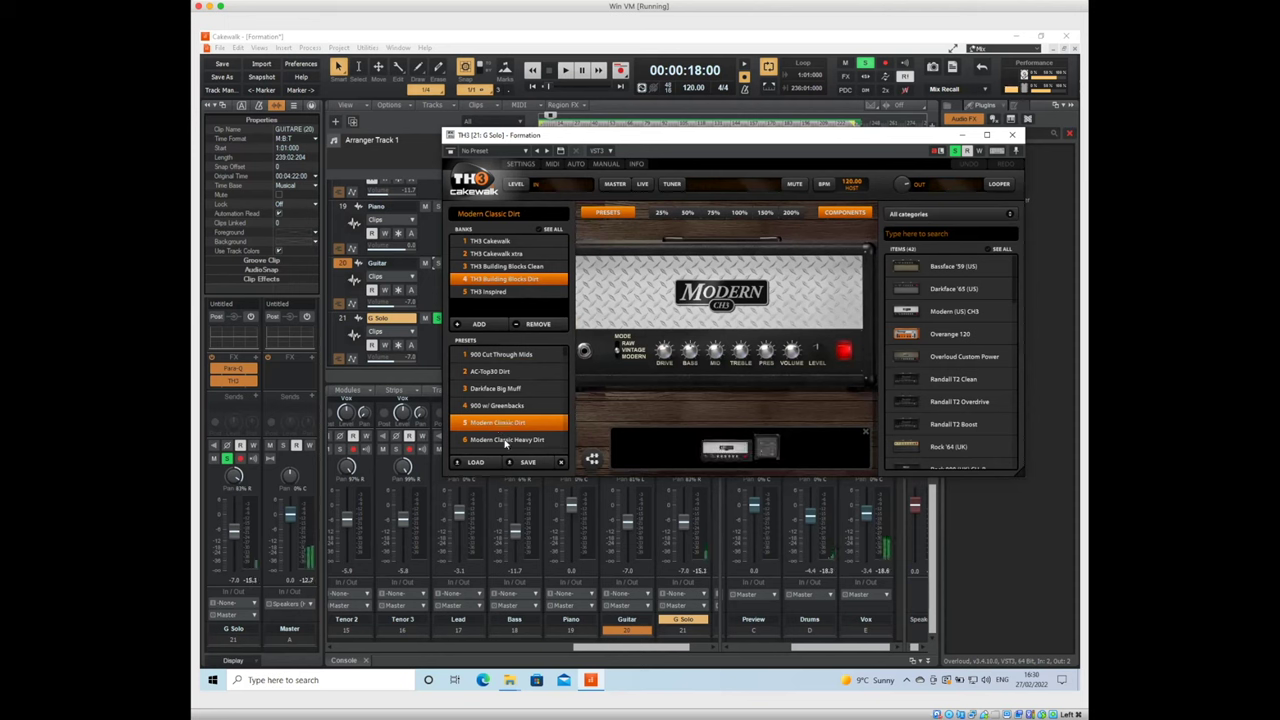
pyautogui.click(506, 440)
pyautogui.scroll(-3, 506, 437)
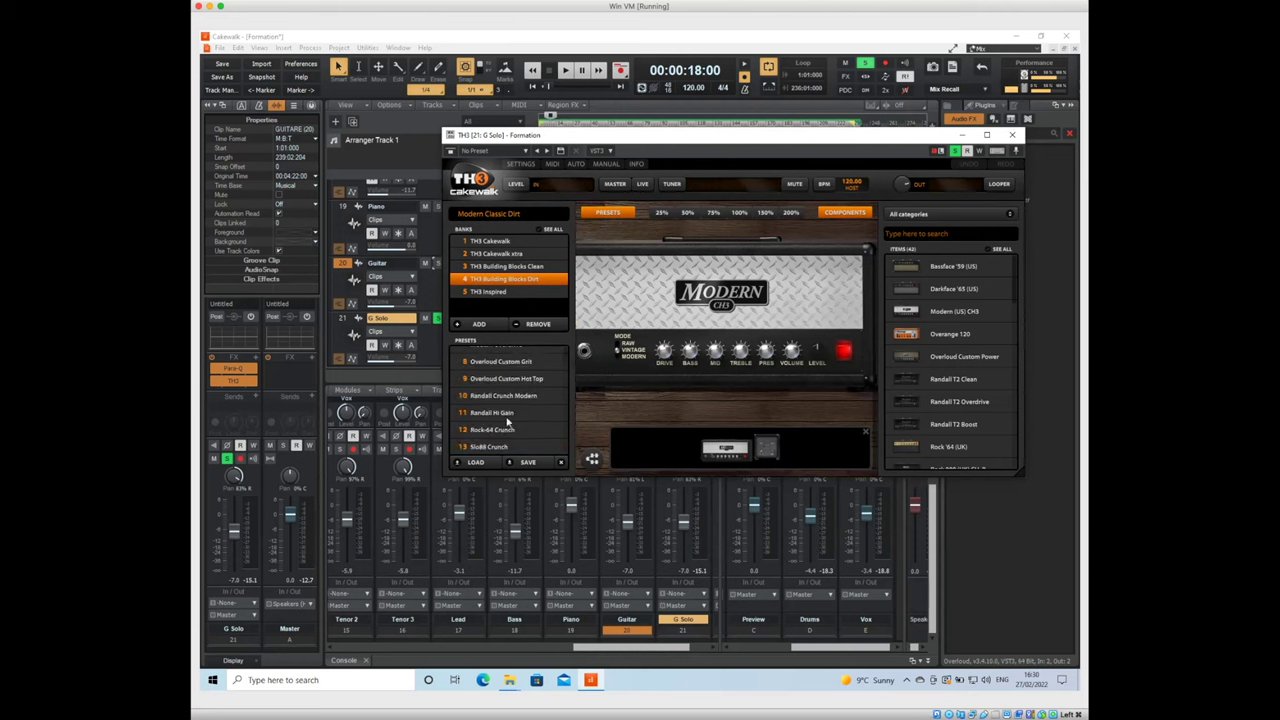
pyautogui.click(502, 430)
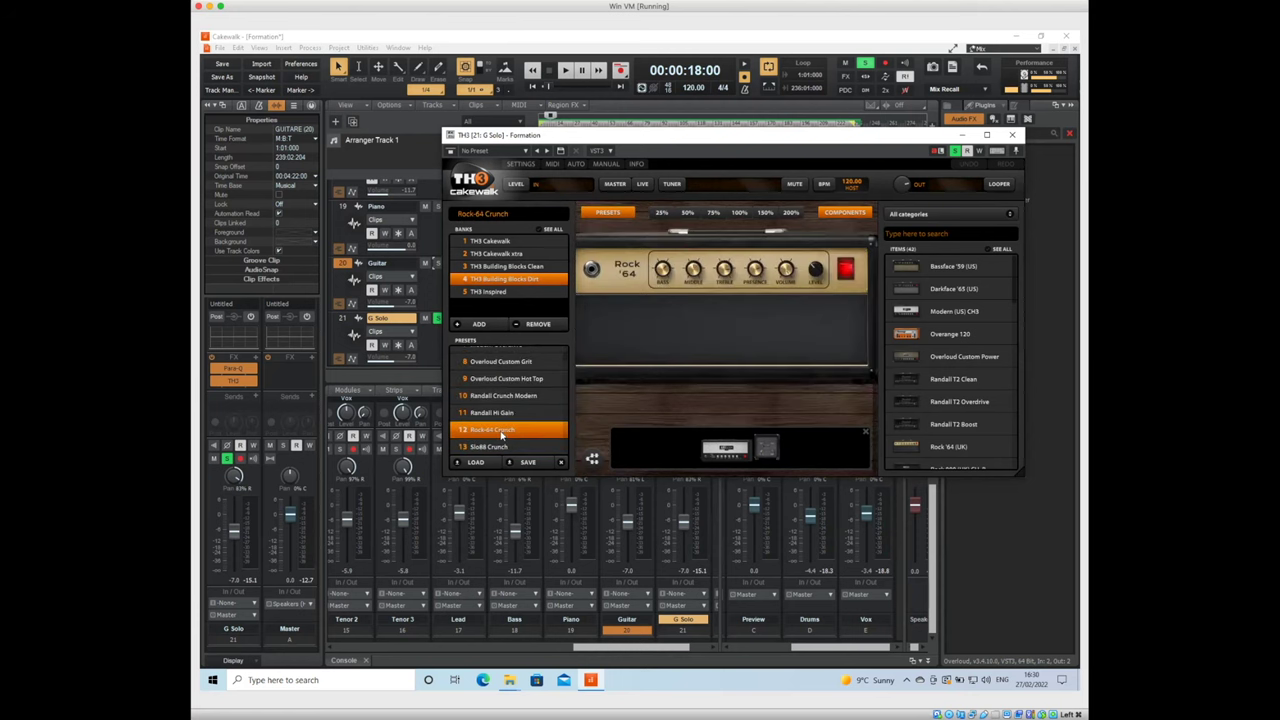
pyautogui.press('space')
pyautogui.press('space')
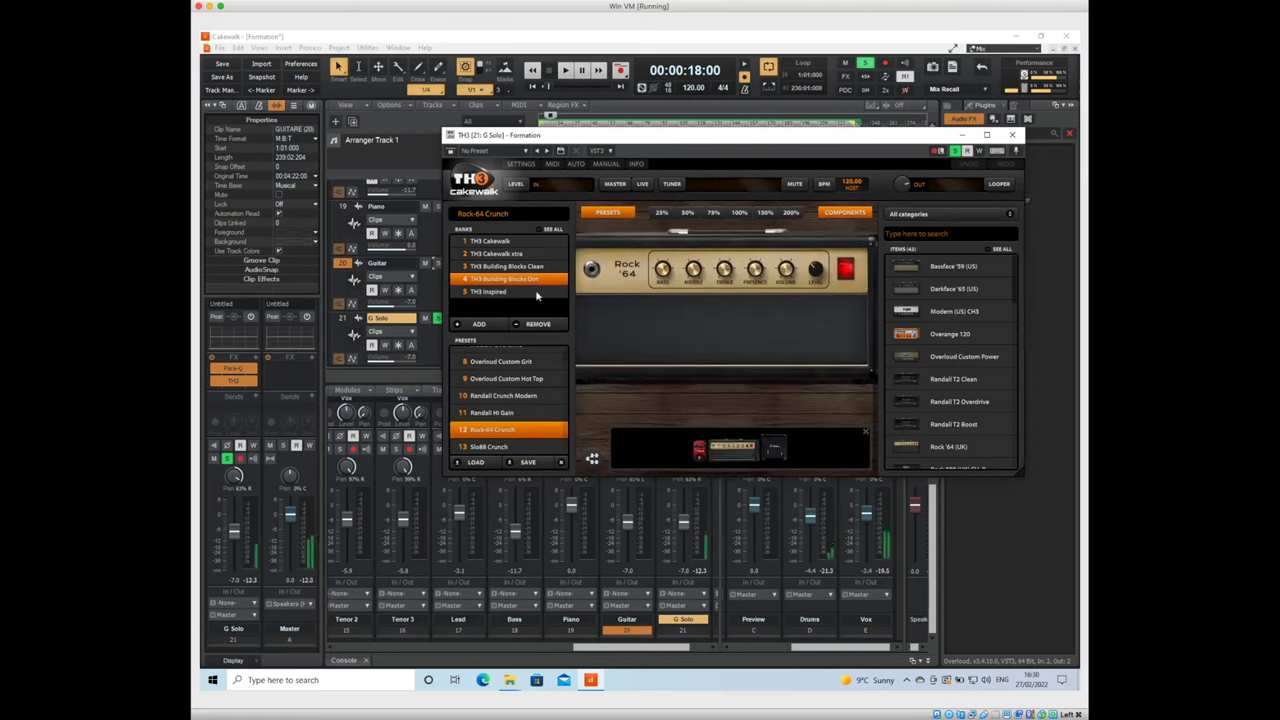
# Load Darkface Clean Bite from the TH3 Building Blocks Clean bank and audition it on G Solo
pyautogui.click(513, 267)
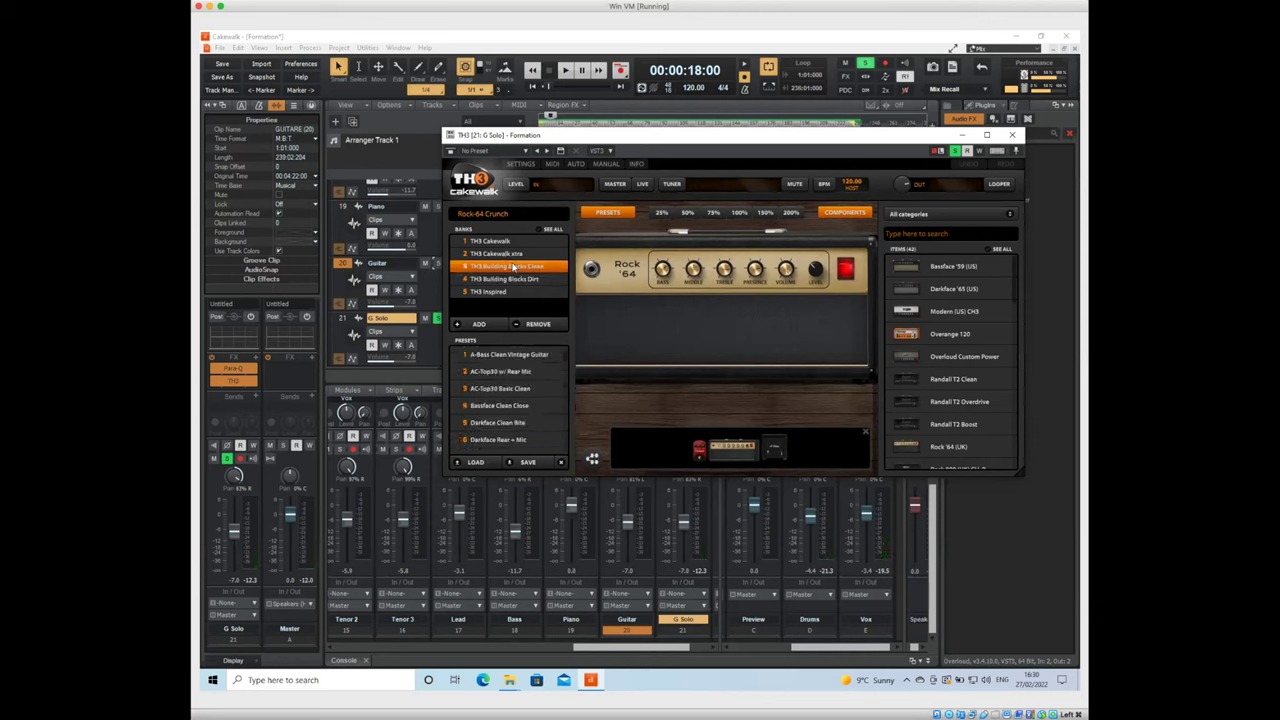
pyautogui.click(512, 424)
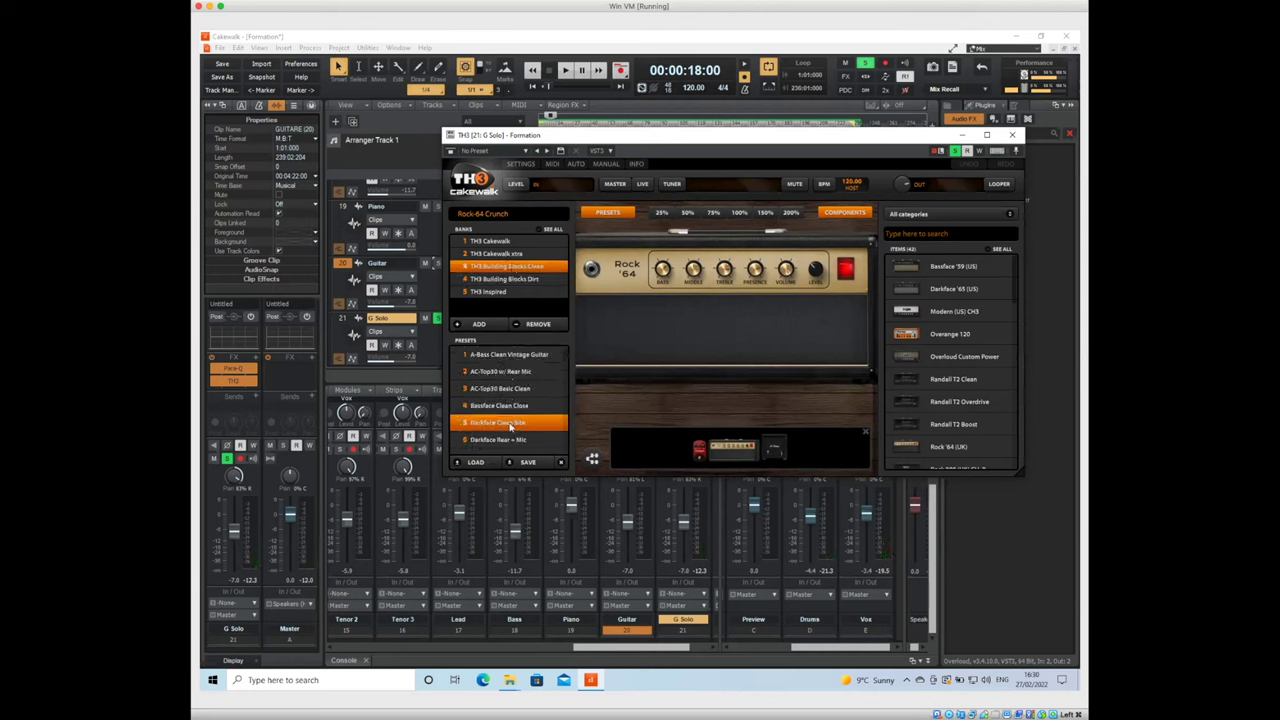
pyautogui.press('space')
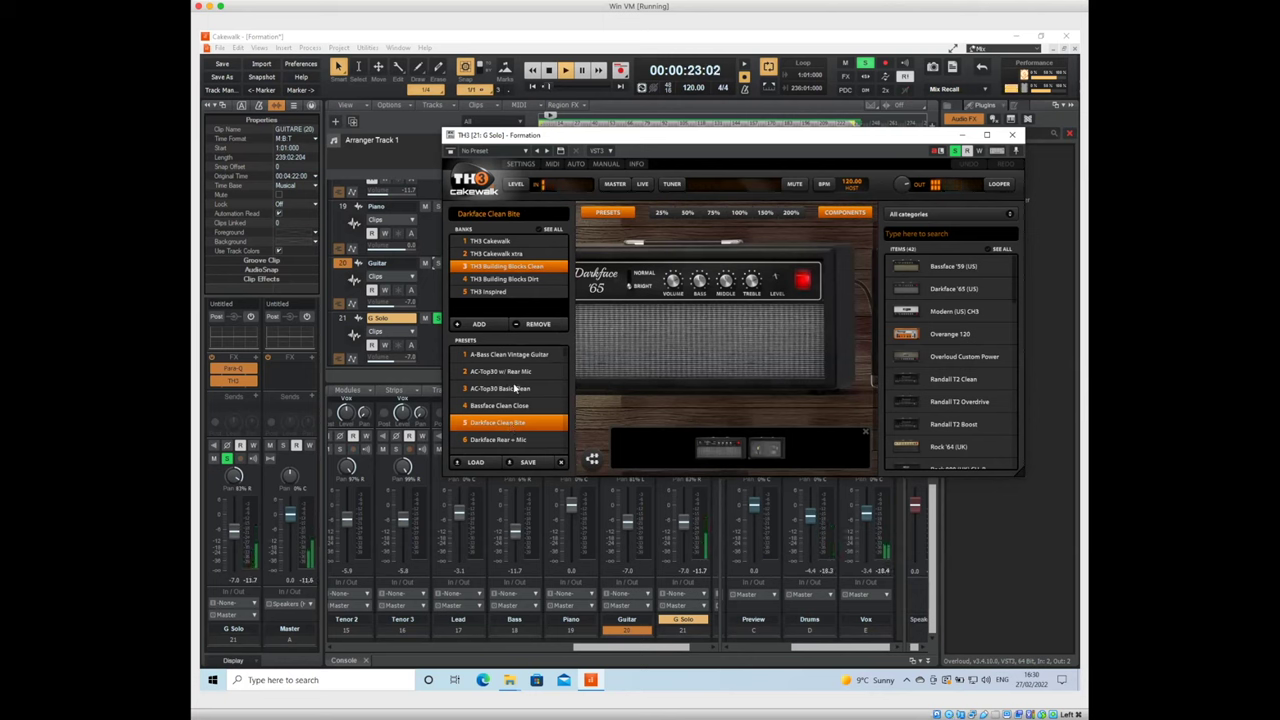
pyautogui.scroll(-3, 515, 390)
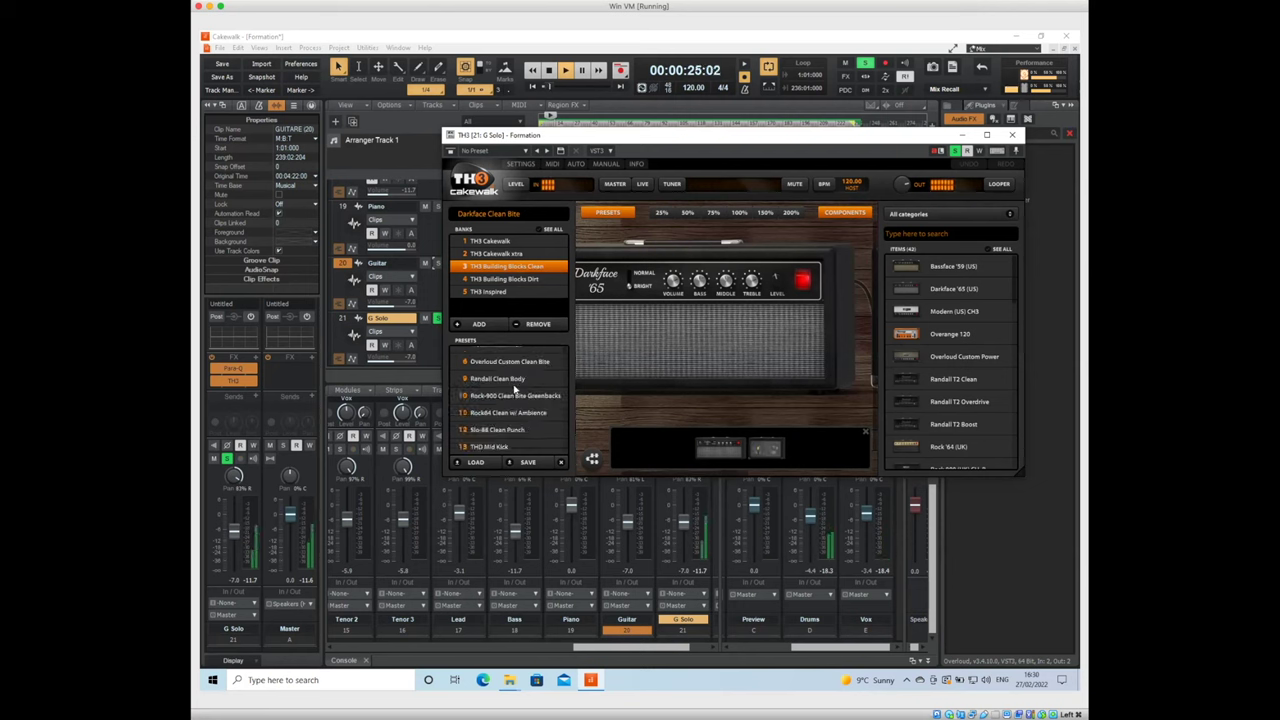
pyautogui.press('space')
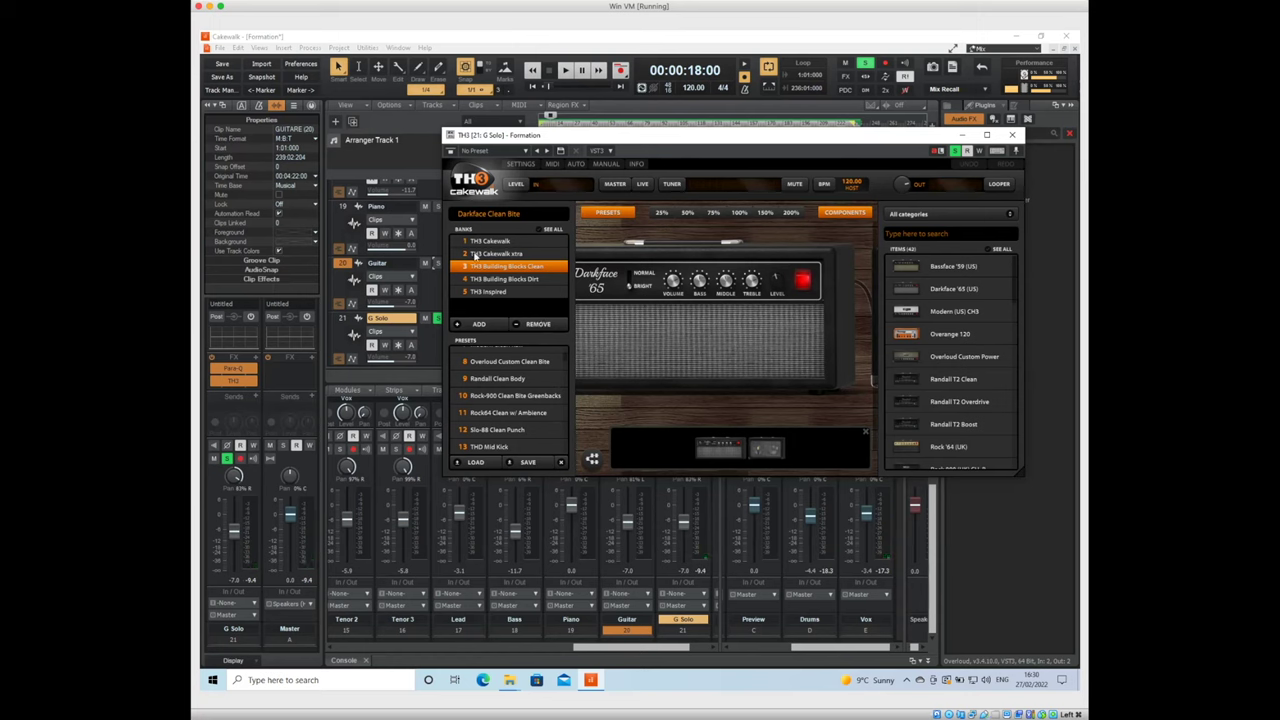
# Load 70s Rock Lead from the TH3 Inspired bank and audition it on G Solo
pyautogui.click(493, 292)
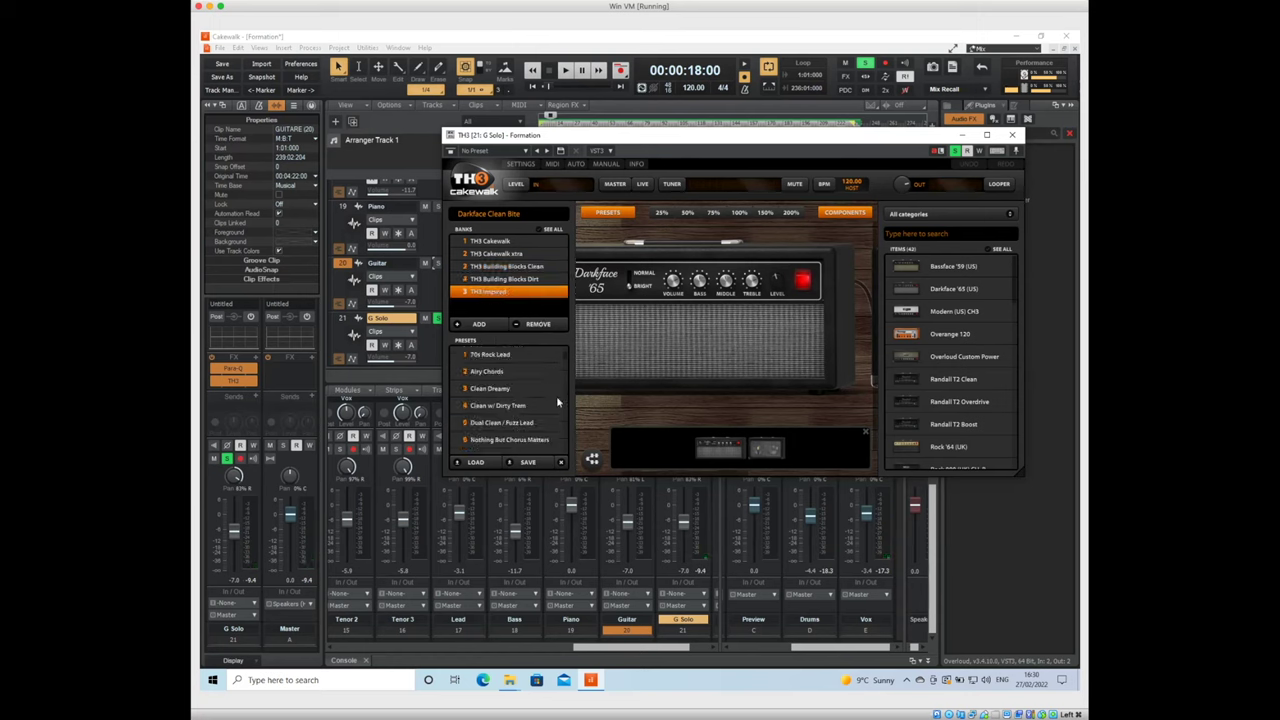
pyautogui.click(507, 358)
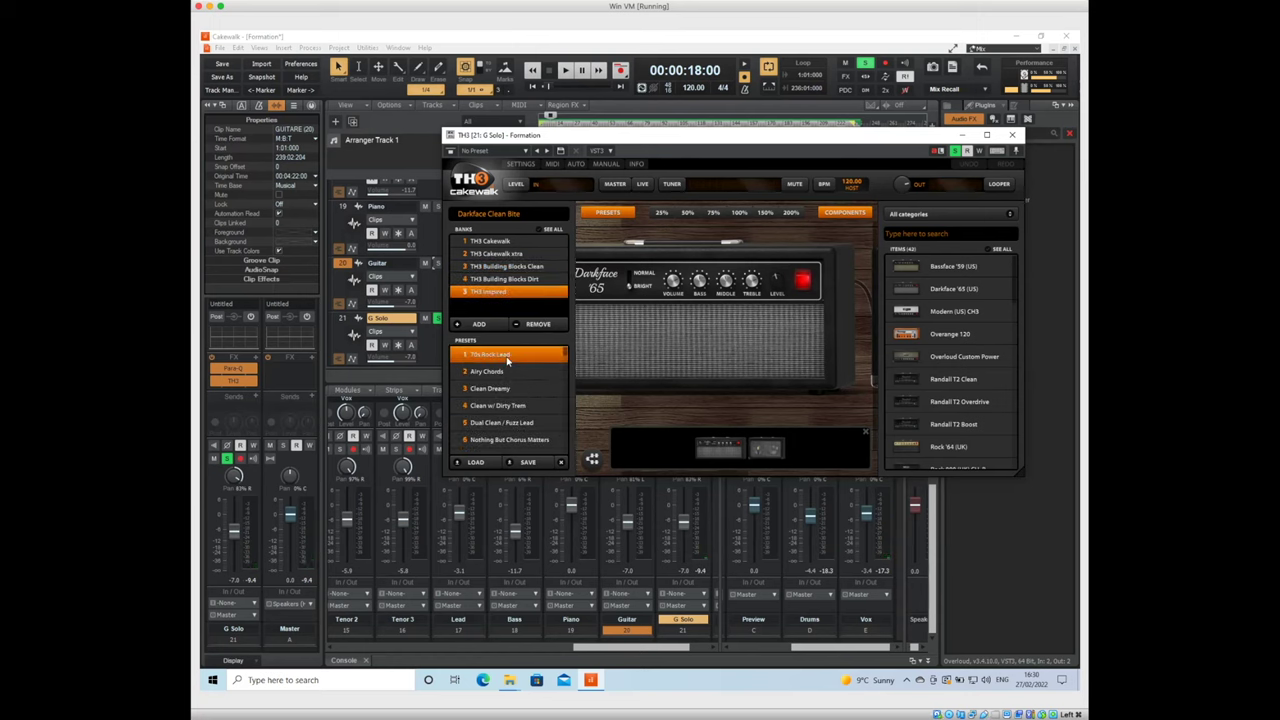
pyautogui.press('space')
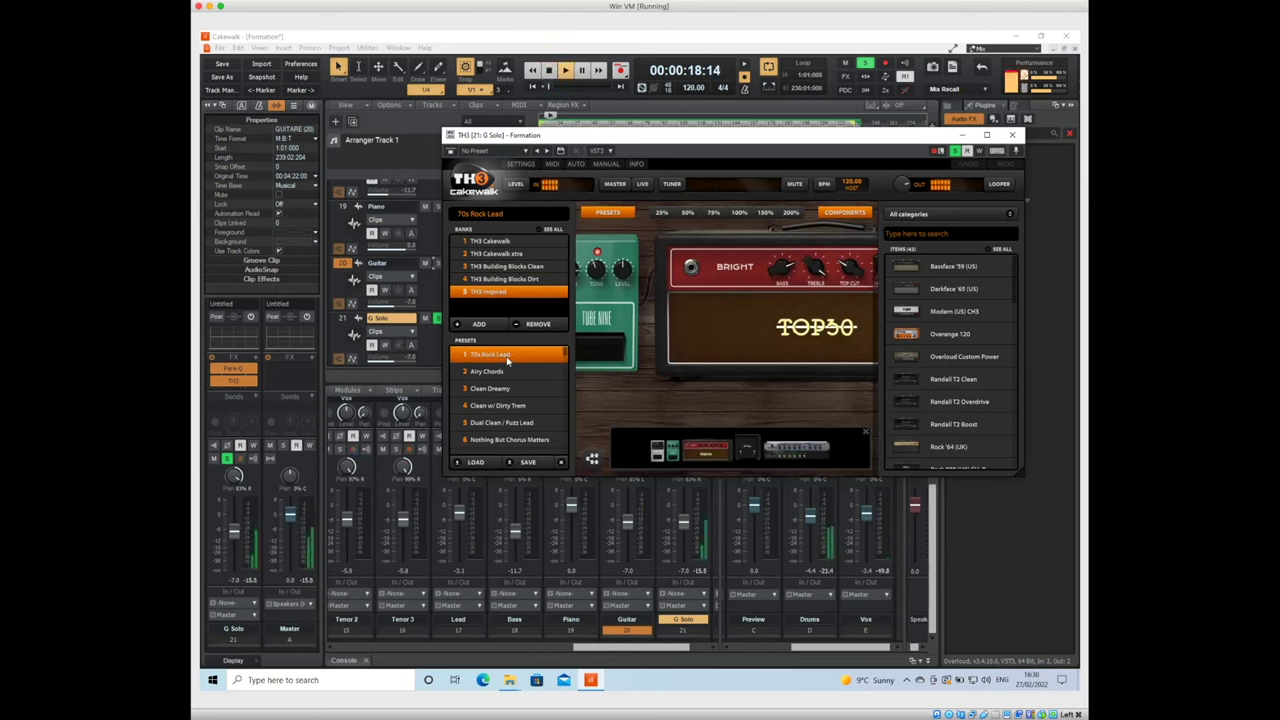
pyautogui.press('space')
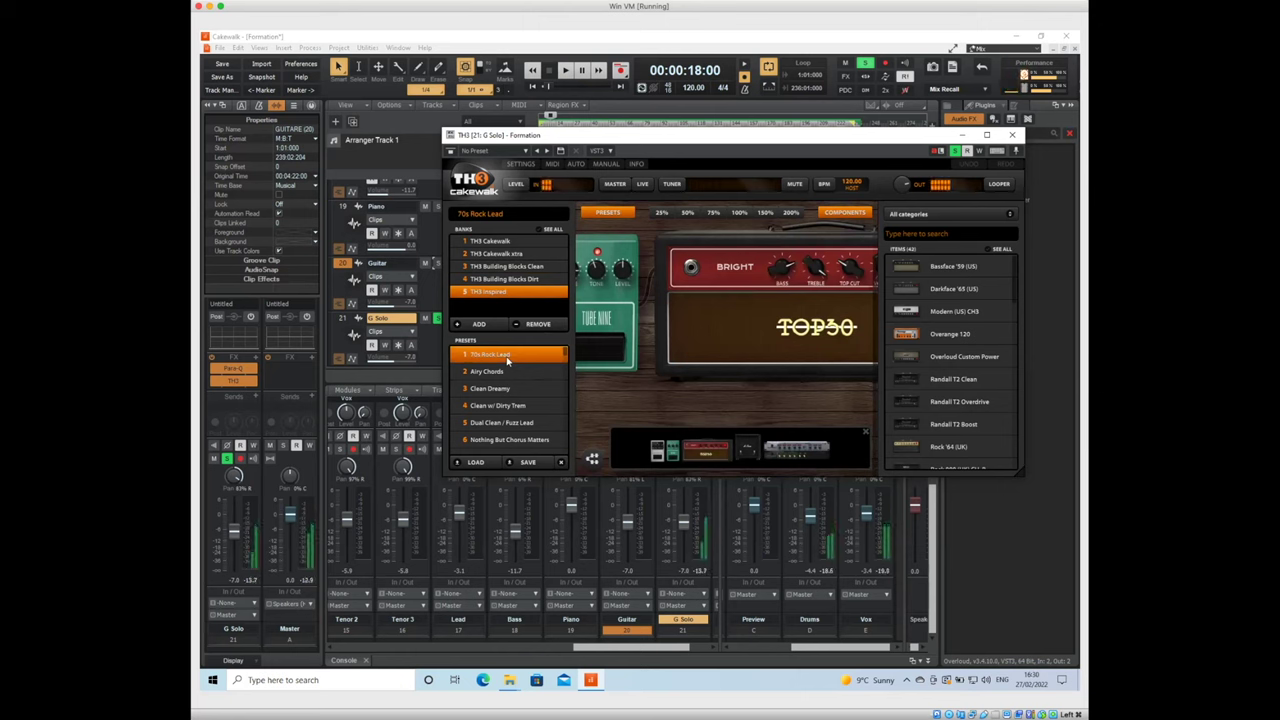
pyautogui.scroll(-1, 517, 413)
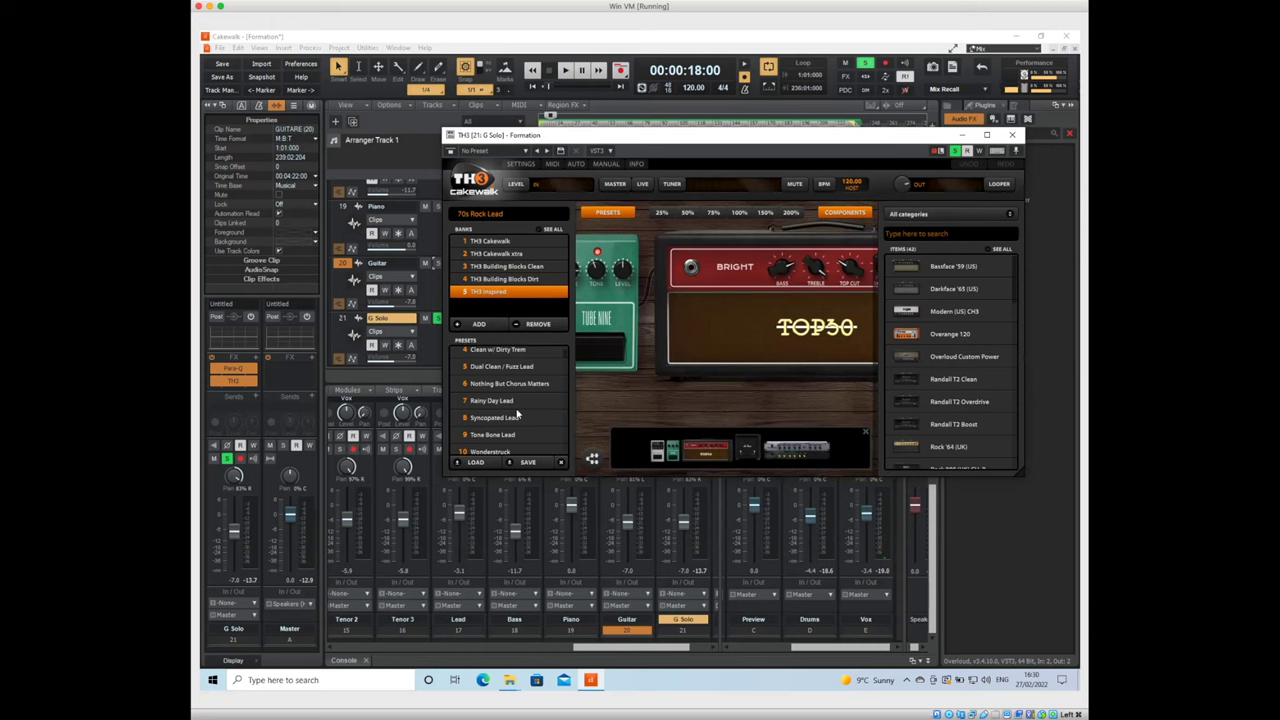
# Try the Clean, DI Funk and Clean, Jazz presets from the TH3 Cakewalk xtra bank, auditioning each on G Solo
pyautogui.click(502, 254)
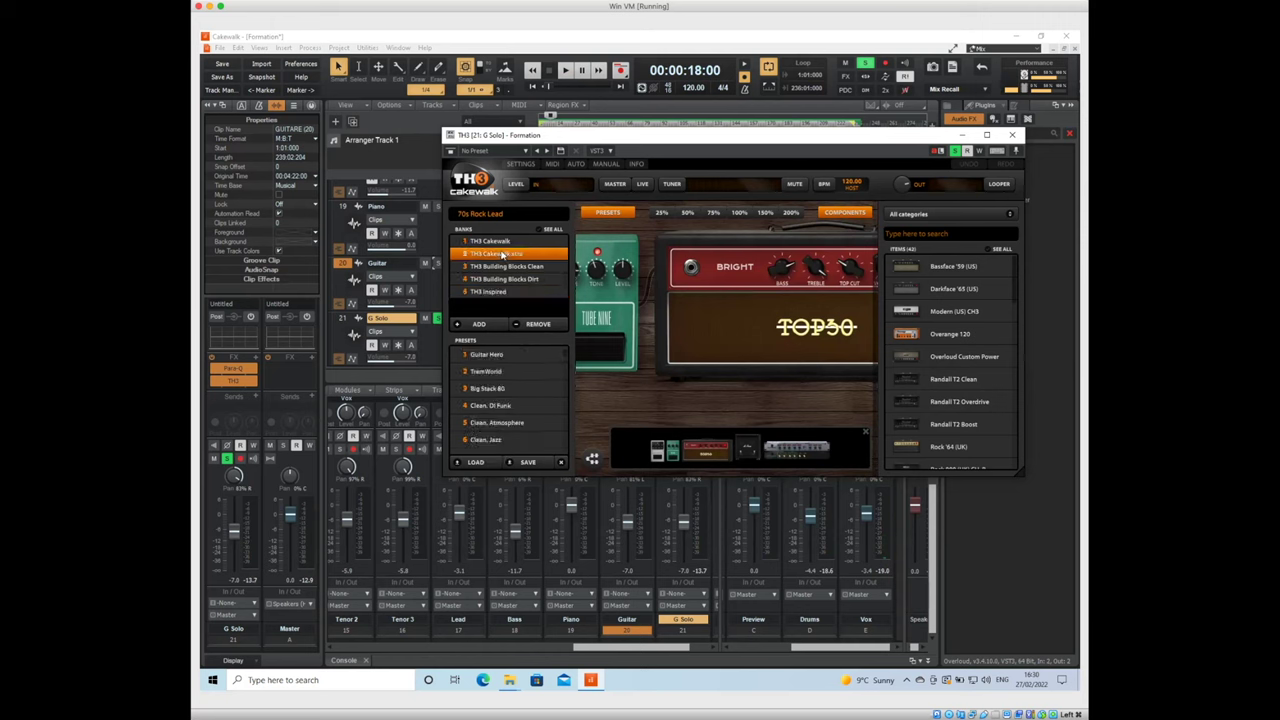
pyautogui.click(505, 407)
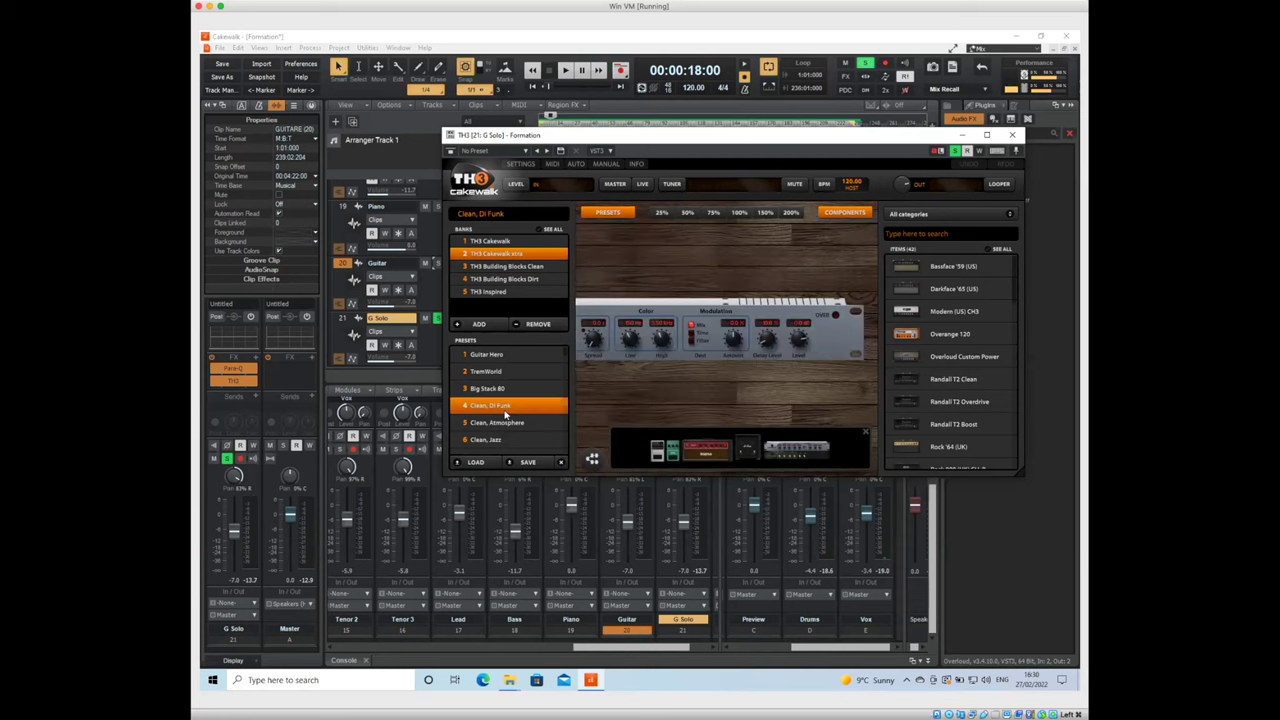
pyautogui.press('space')
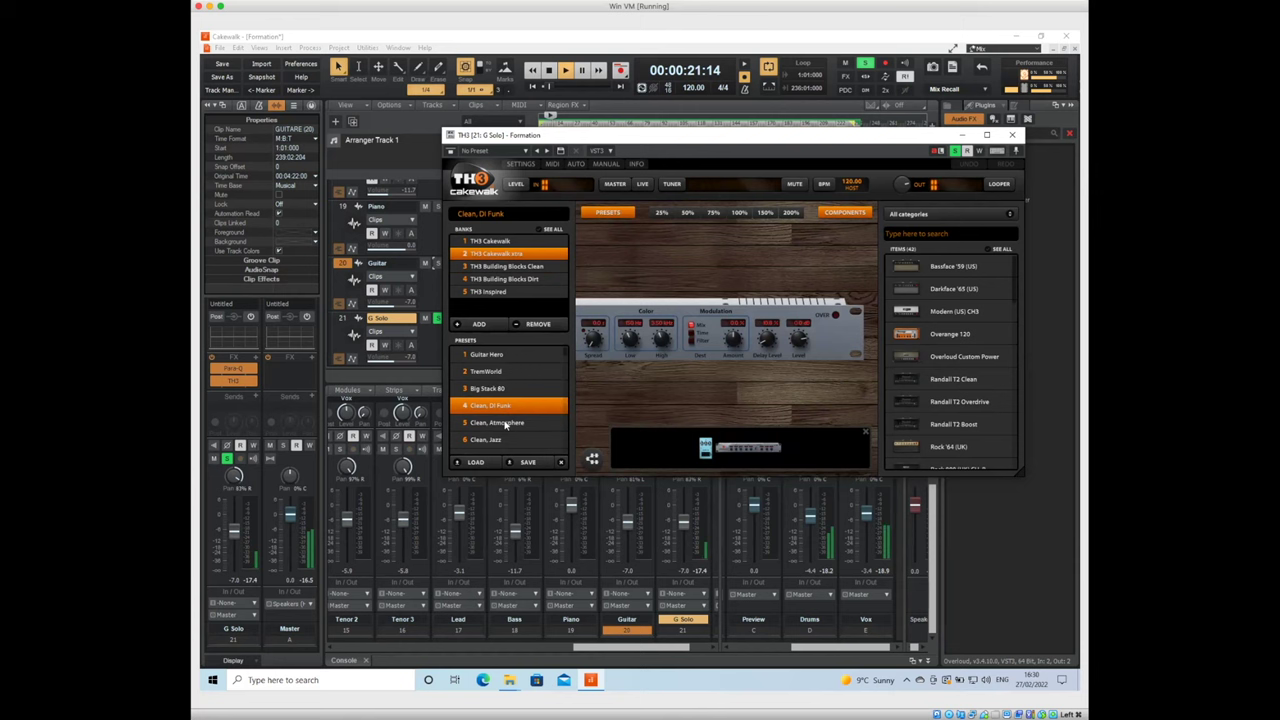
pyautogui.press('space')
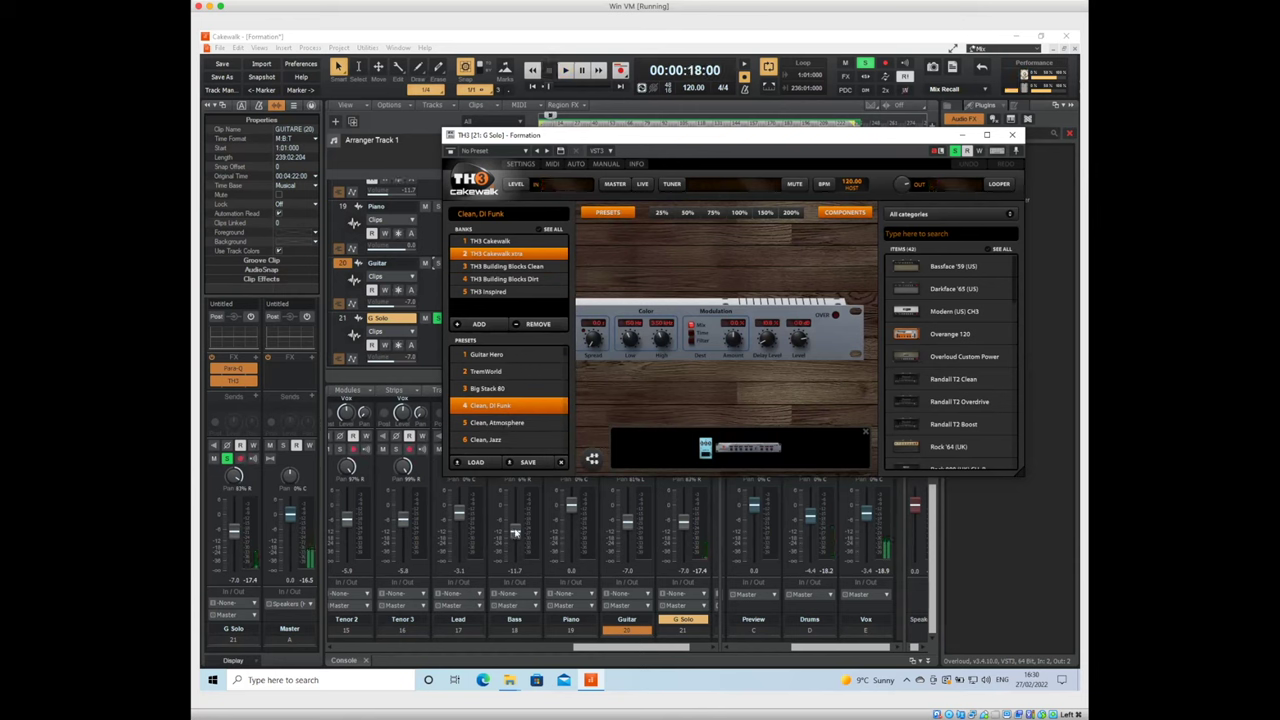
pyautogui.click(507, 443)
pyautogui.press('space')
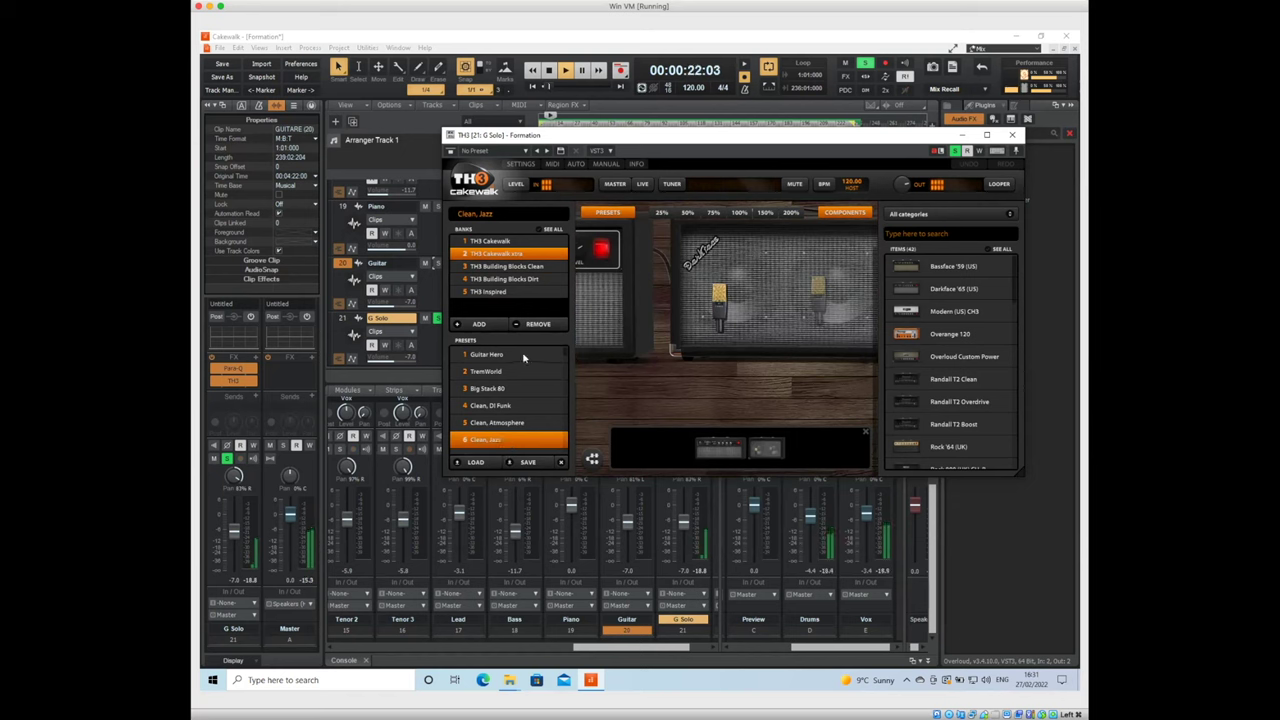
pyautogui.press('space')
# Reload the Funk/Blues, Rhythm preset from the TH3 Cakewalk bank and audition it on G Solo
pyautogui.click(492, 242)
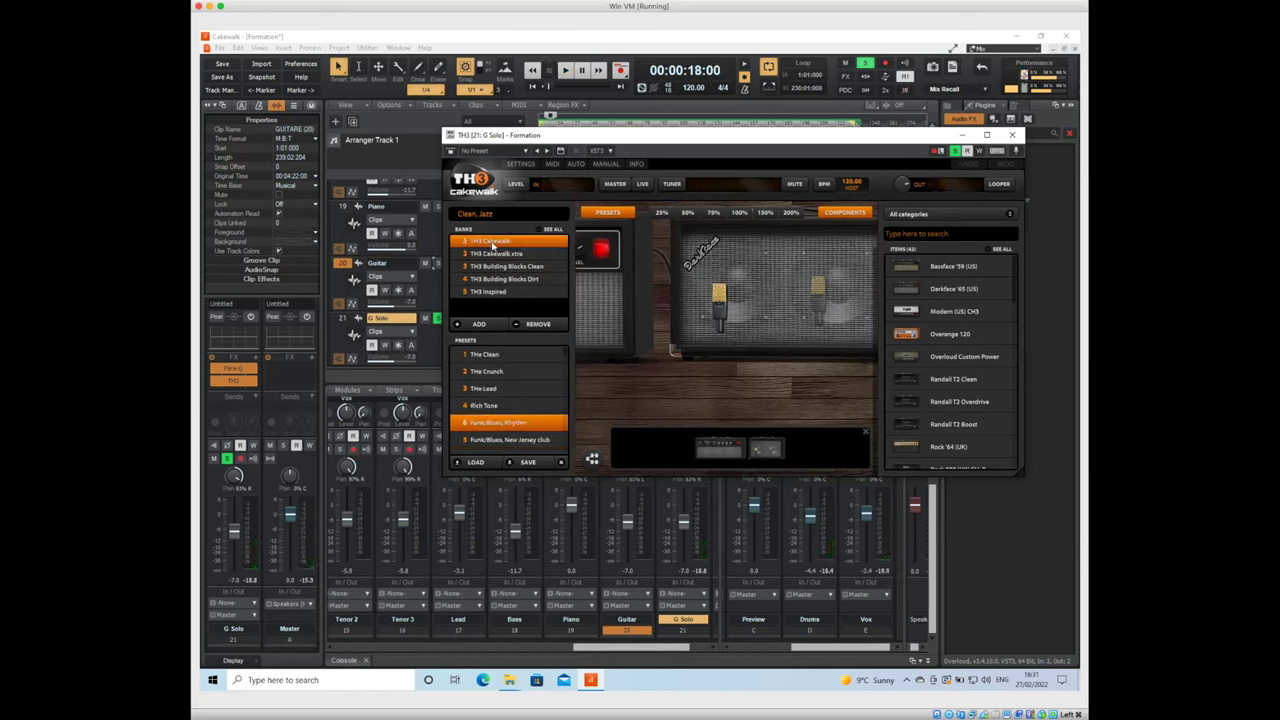
pyautogui.click(494, 424)
pyautogui.press('space')
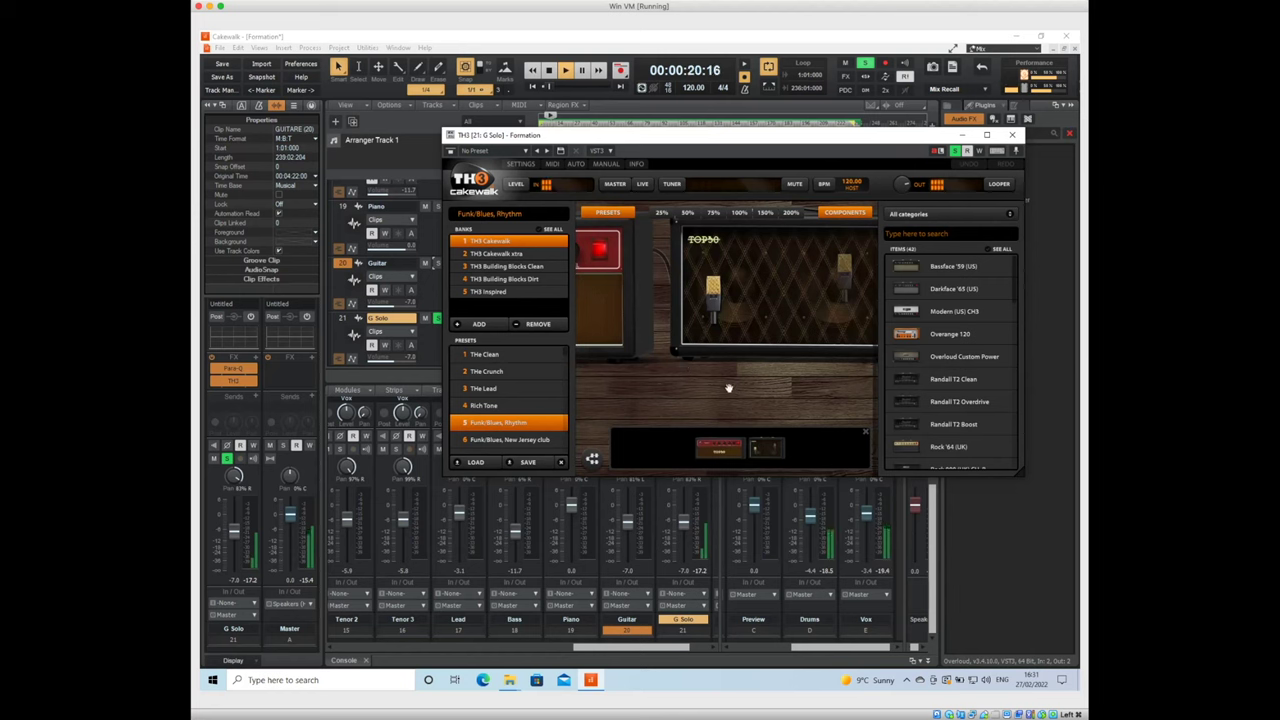
pyautogui.press('space')
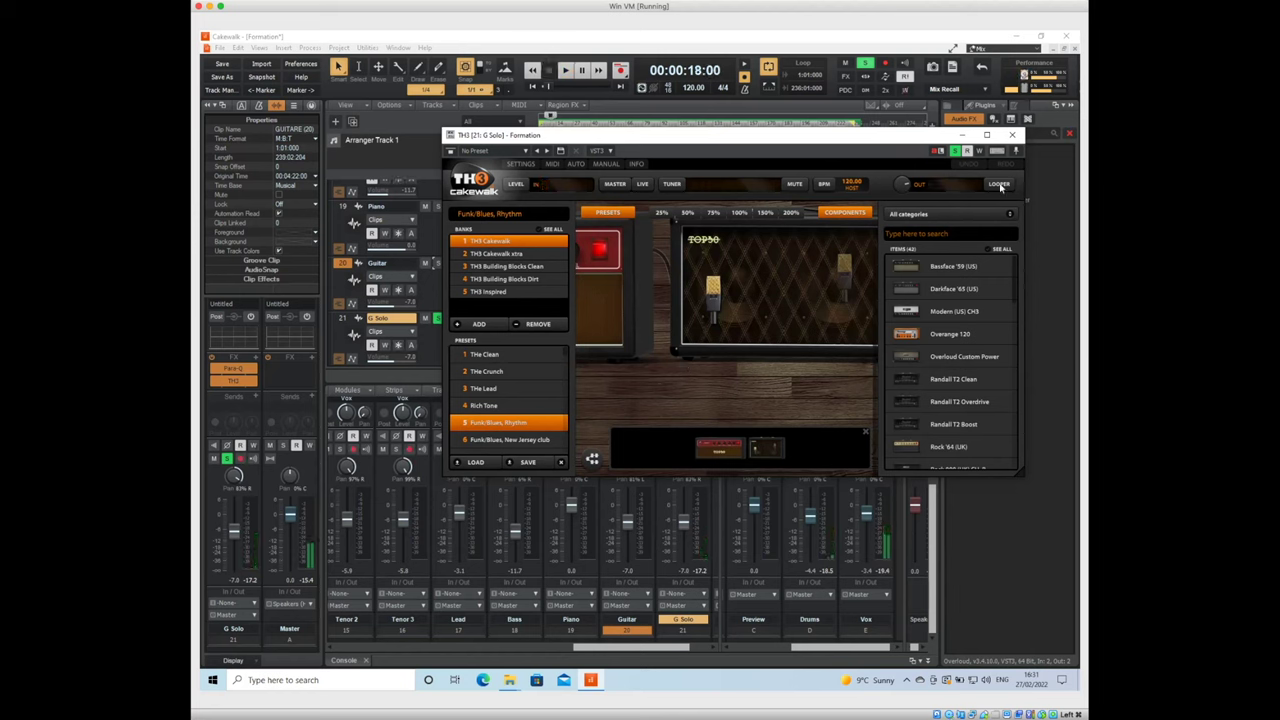
# Close the TH3 window and play back the soloed G Solo track from 00:00:18:00
pyautogui.click(1012, 134)
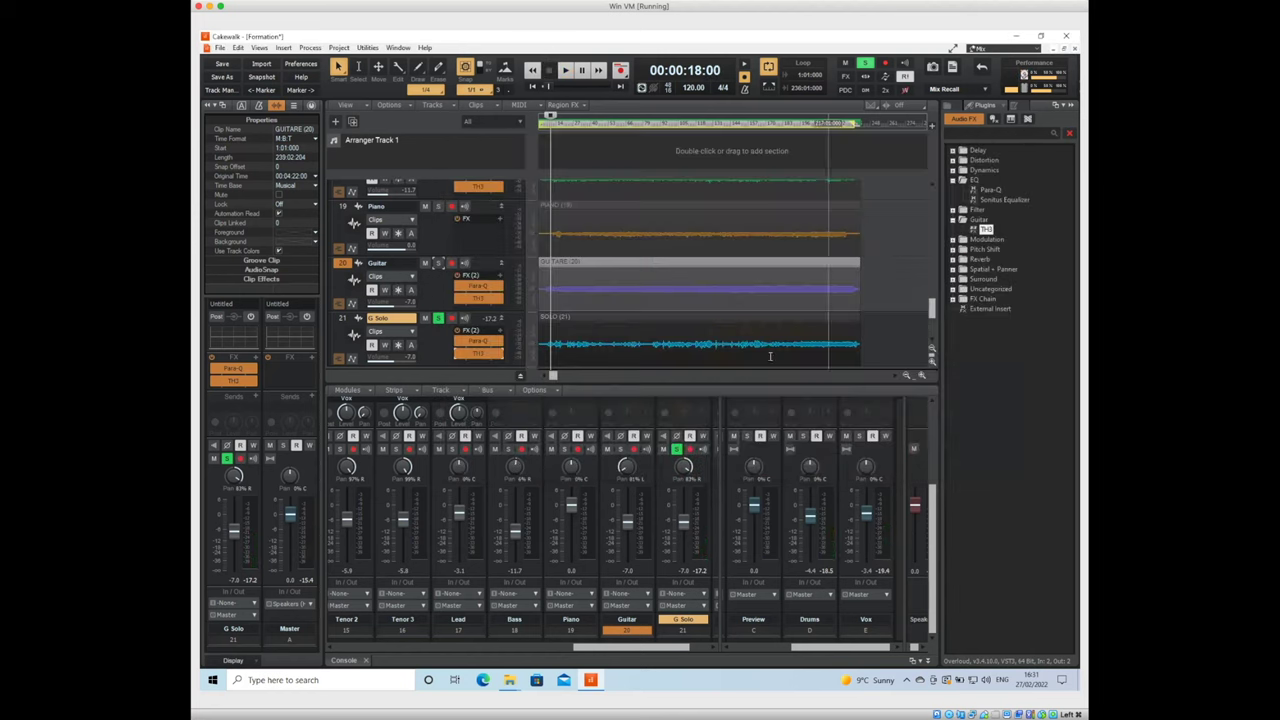
pyautogui.press('space')
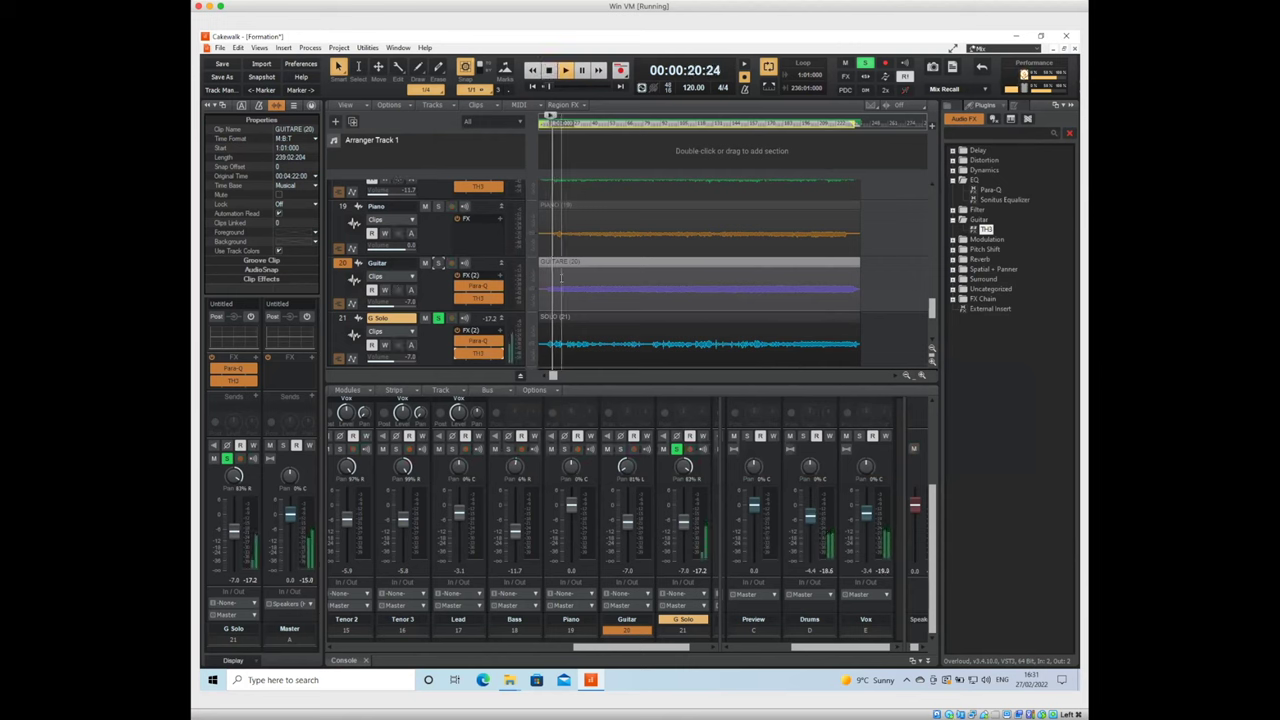
pyautogui.press('space')
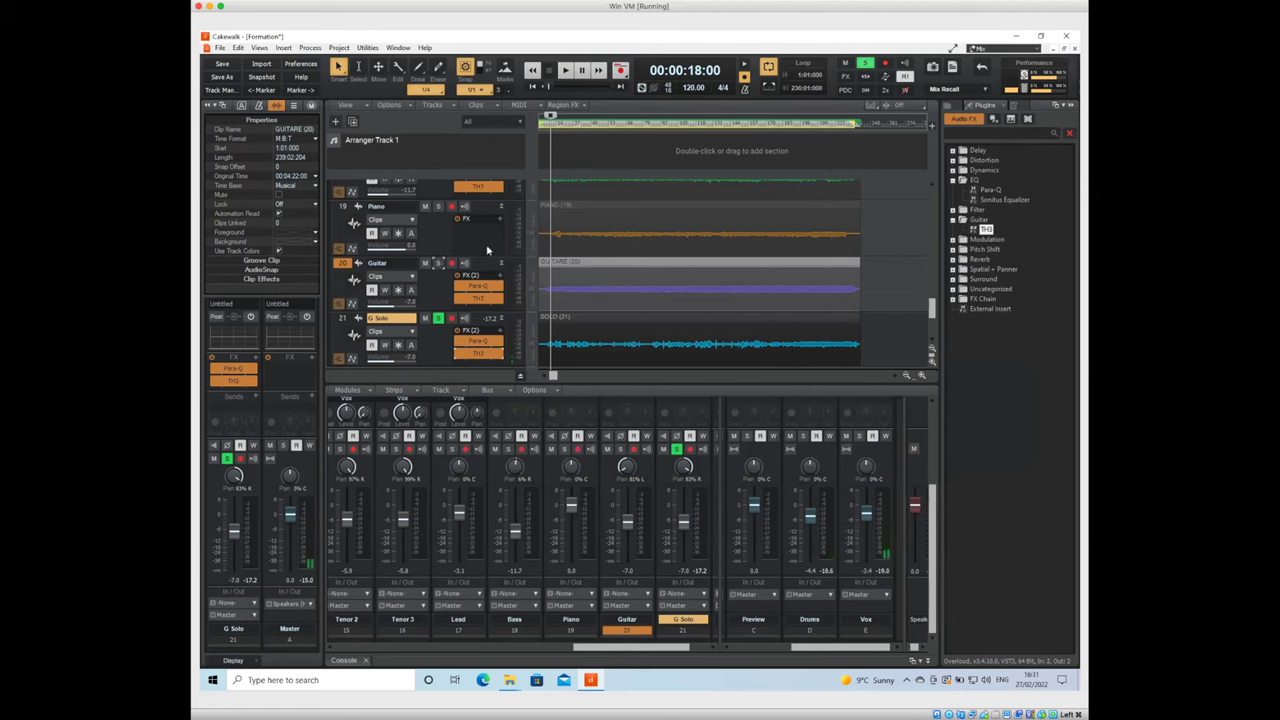
# Solo the Guitar track as well and play it together with G Solo
pyautogui.click(437, 262)
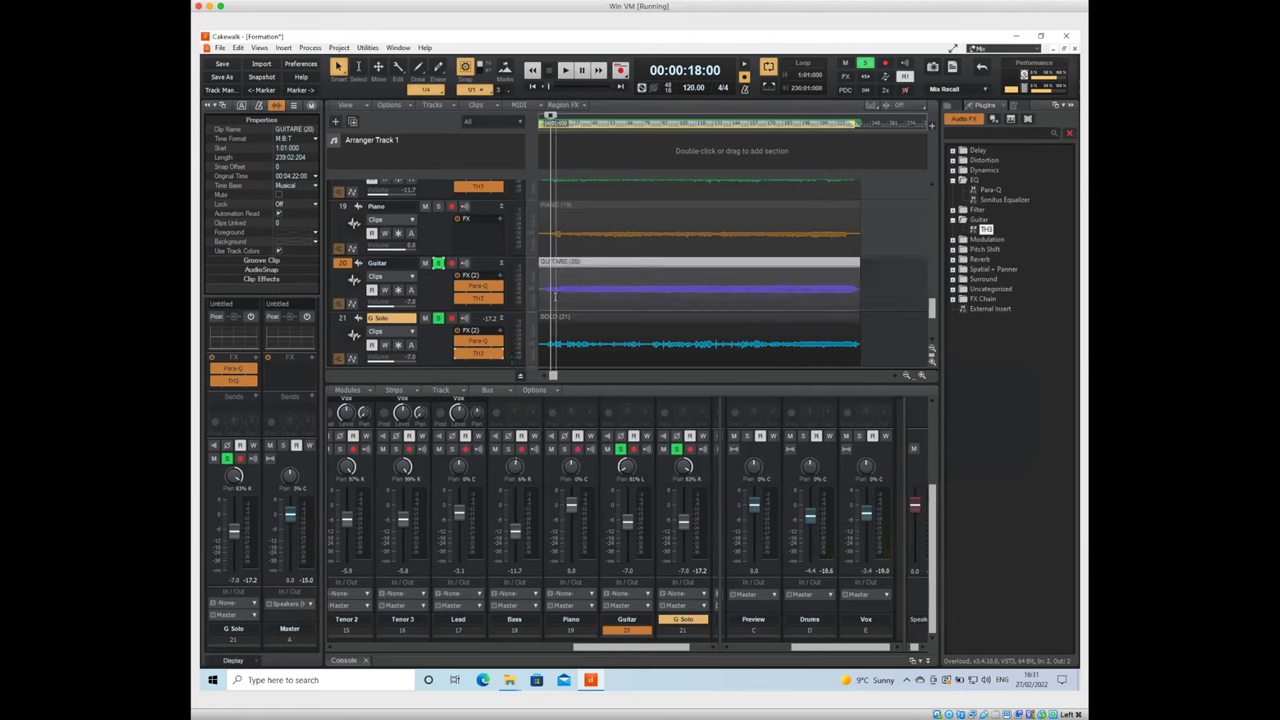
pyautogui.press('space')
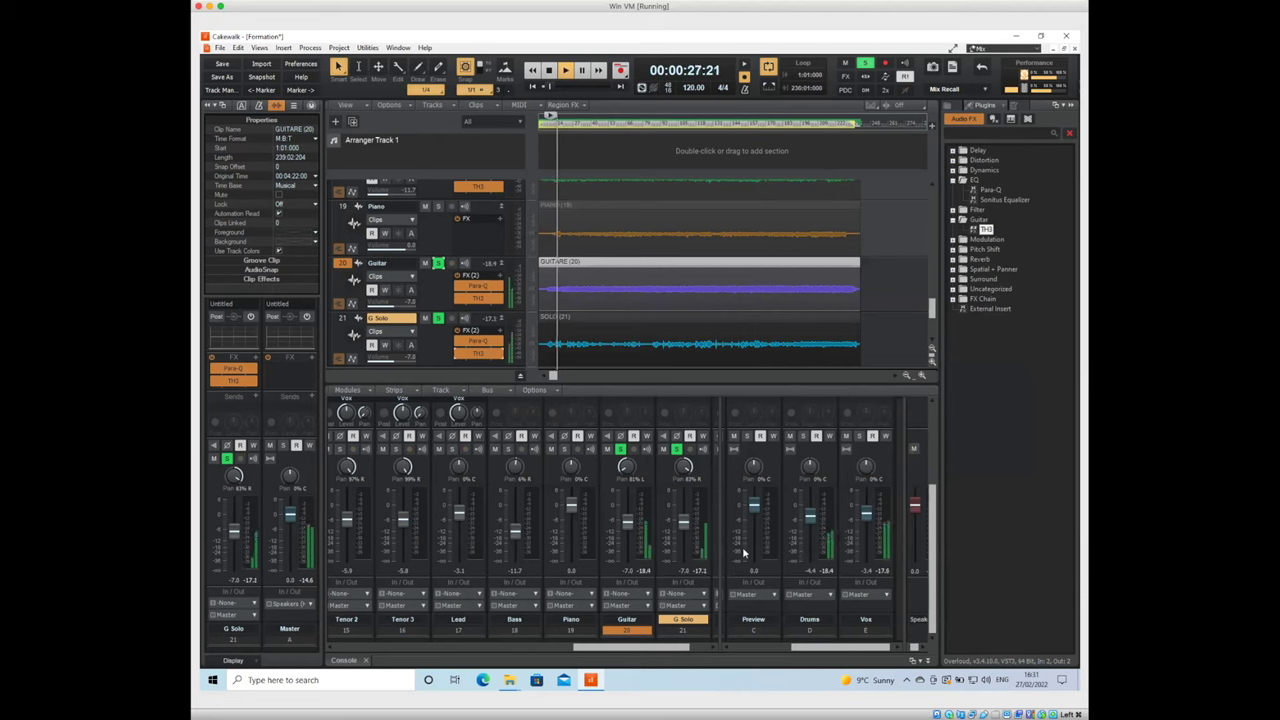
pyautogui.press('space')
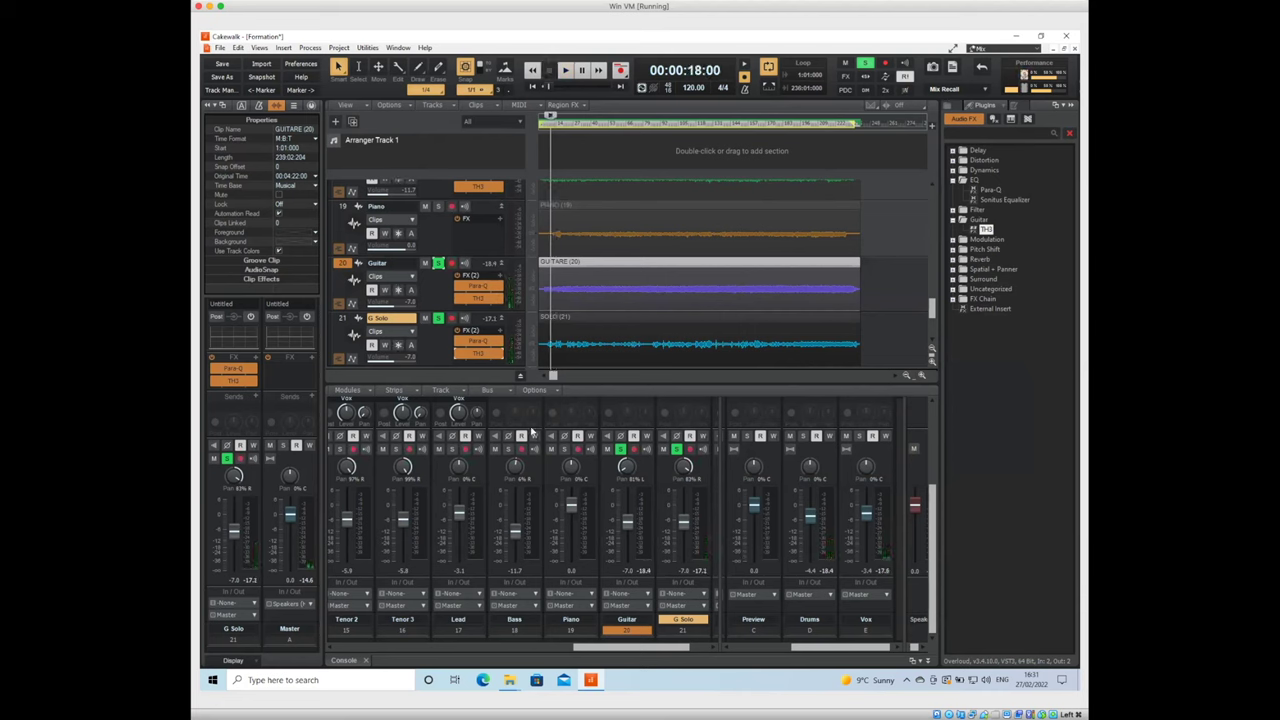
# Raise the G Solo track's volume to about -5.3 dB and play back the two guitar tracks
pyautogui.moveTo(683, 522); pyautogui.dragTo(683, 520)
pyautogui.press('space')
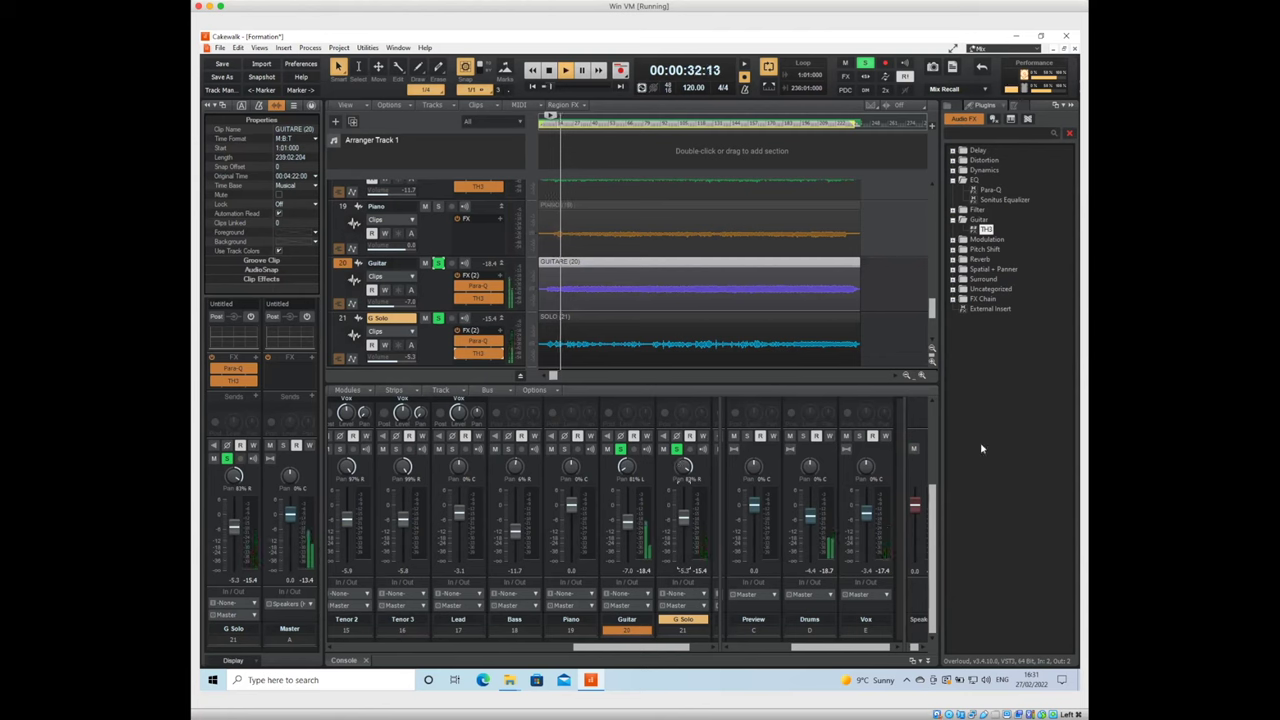
pyautogui.press('space')
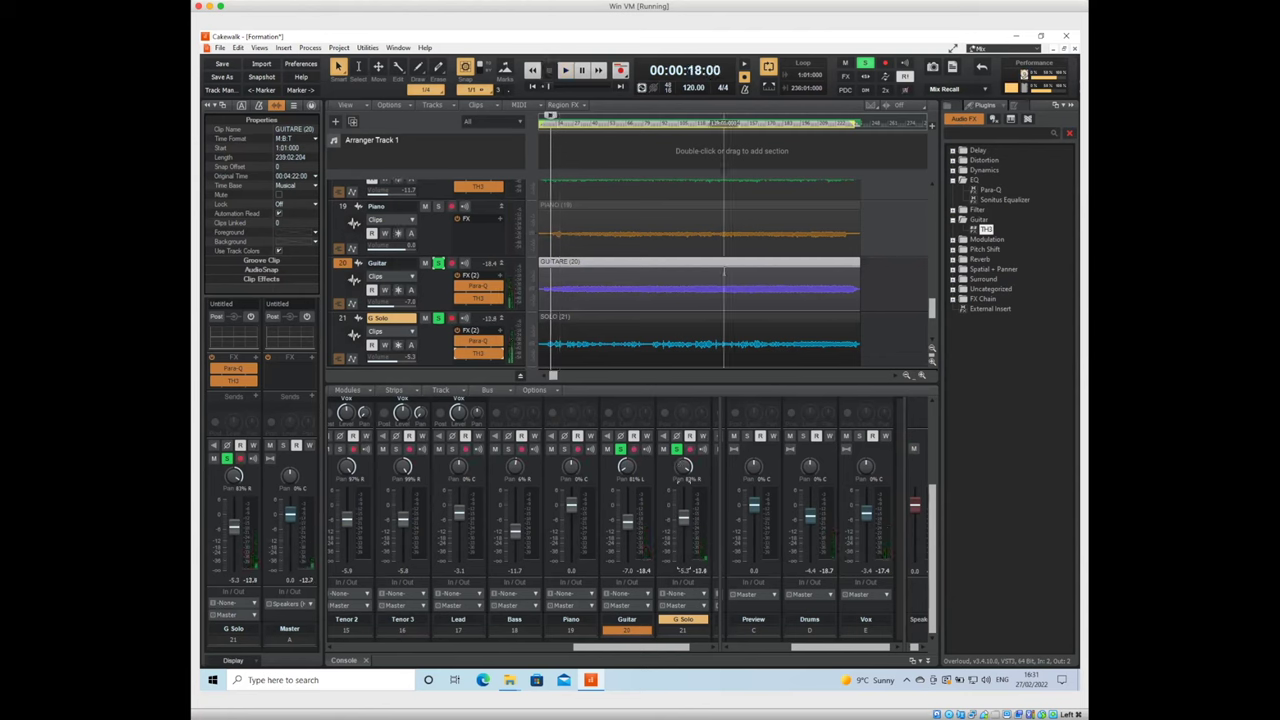
# Listen to the two soloed guitar tracks from 00:06:08:00 and from 00:06:50:00
pyautogui.click(786, 122)
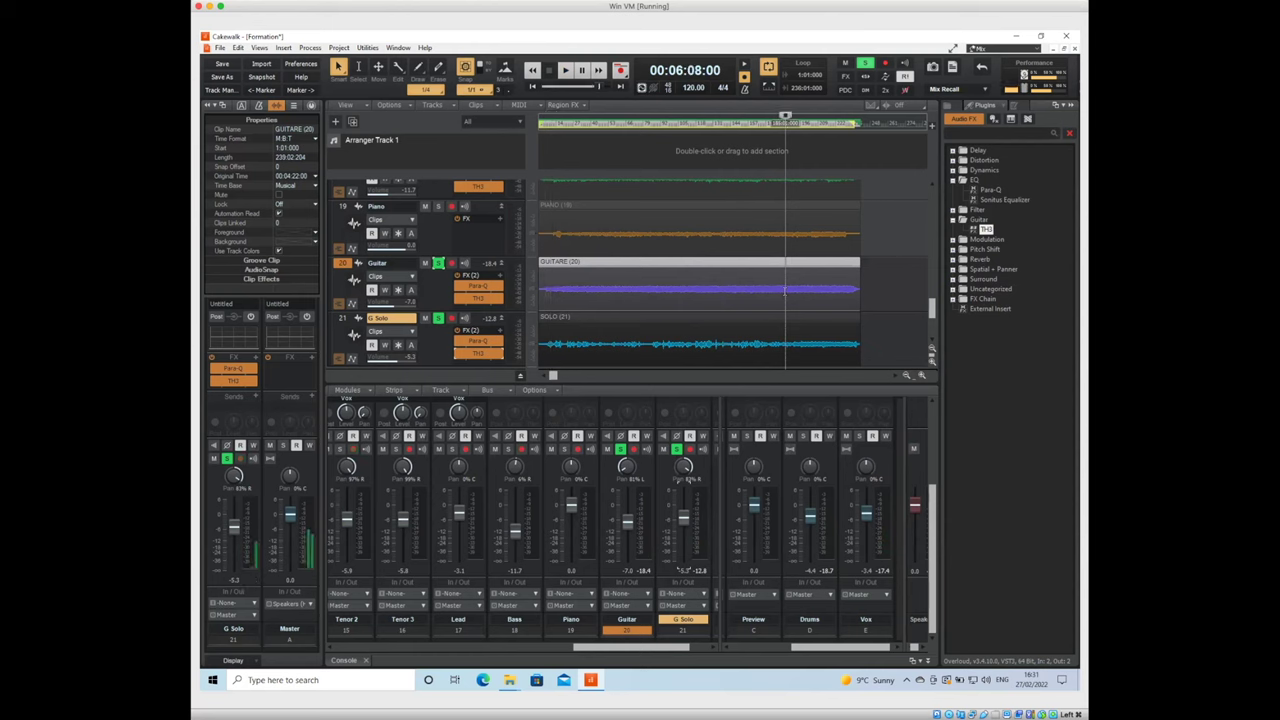
pyautogui.press('space')
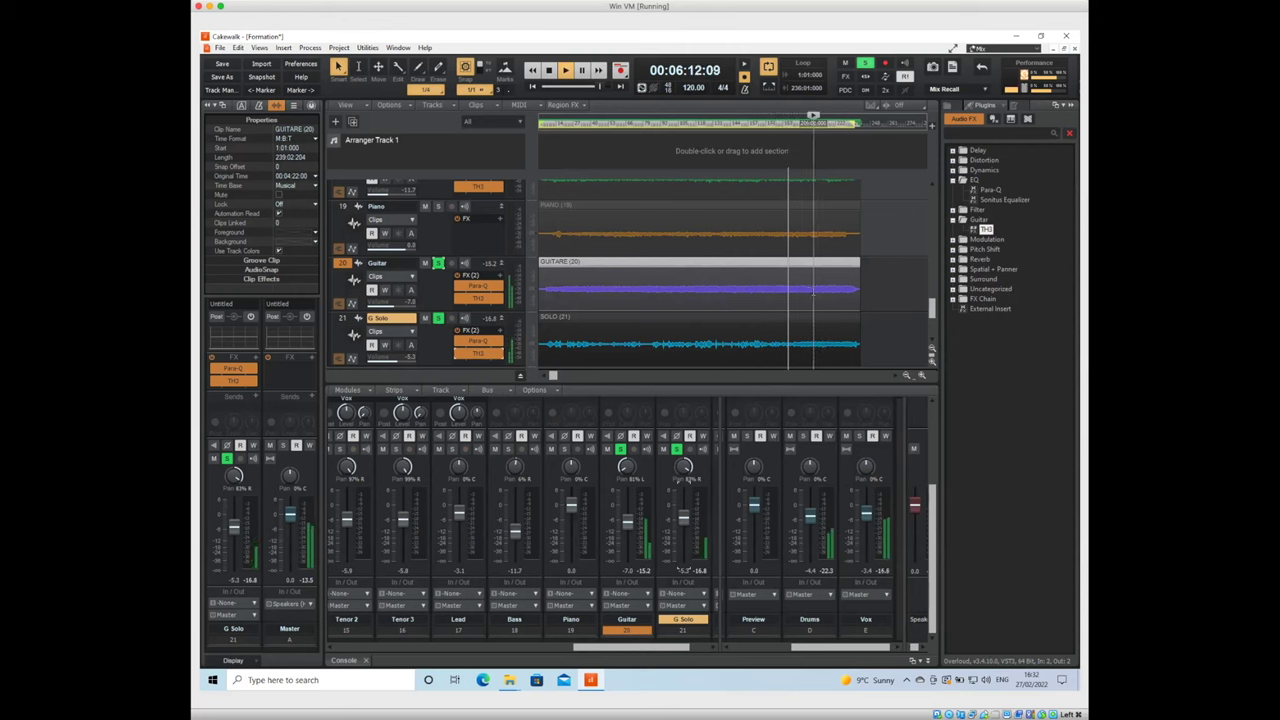
pyautogui.click(815, 290)
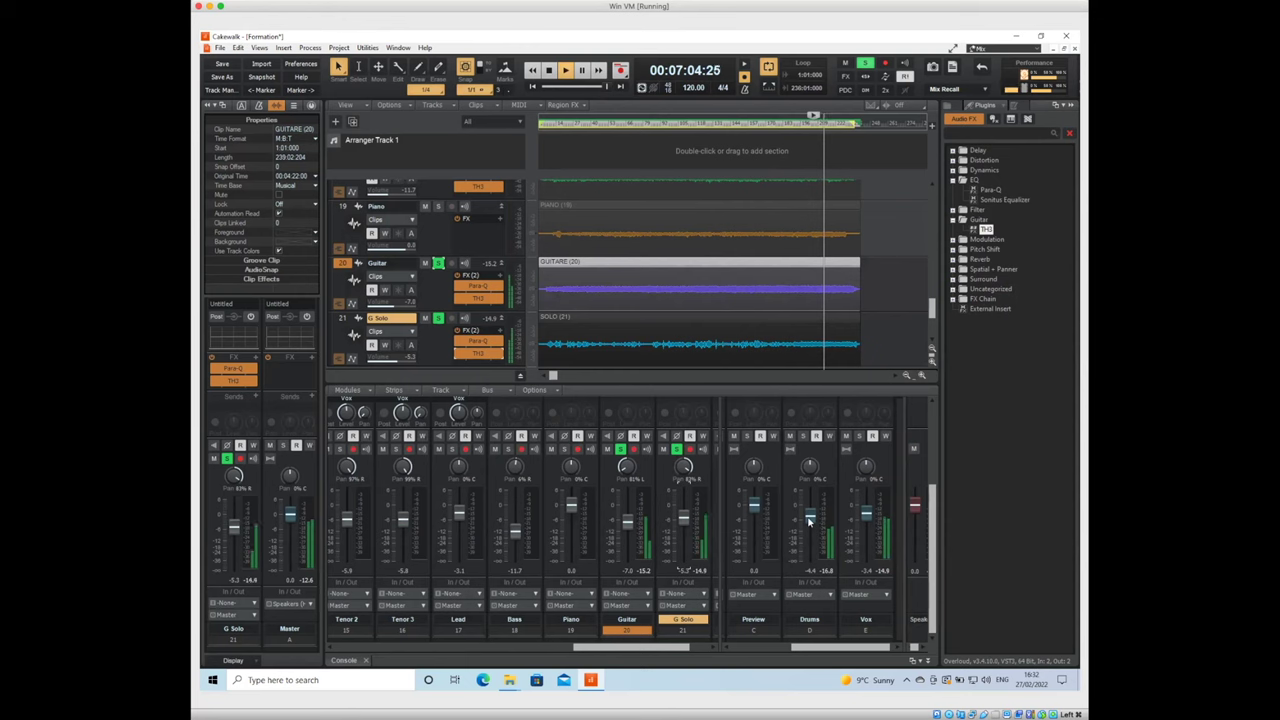
pyautogui.press('space')
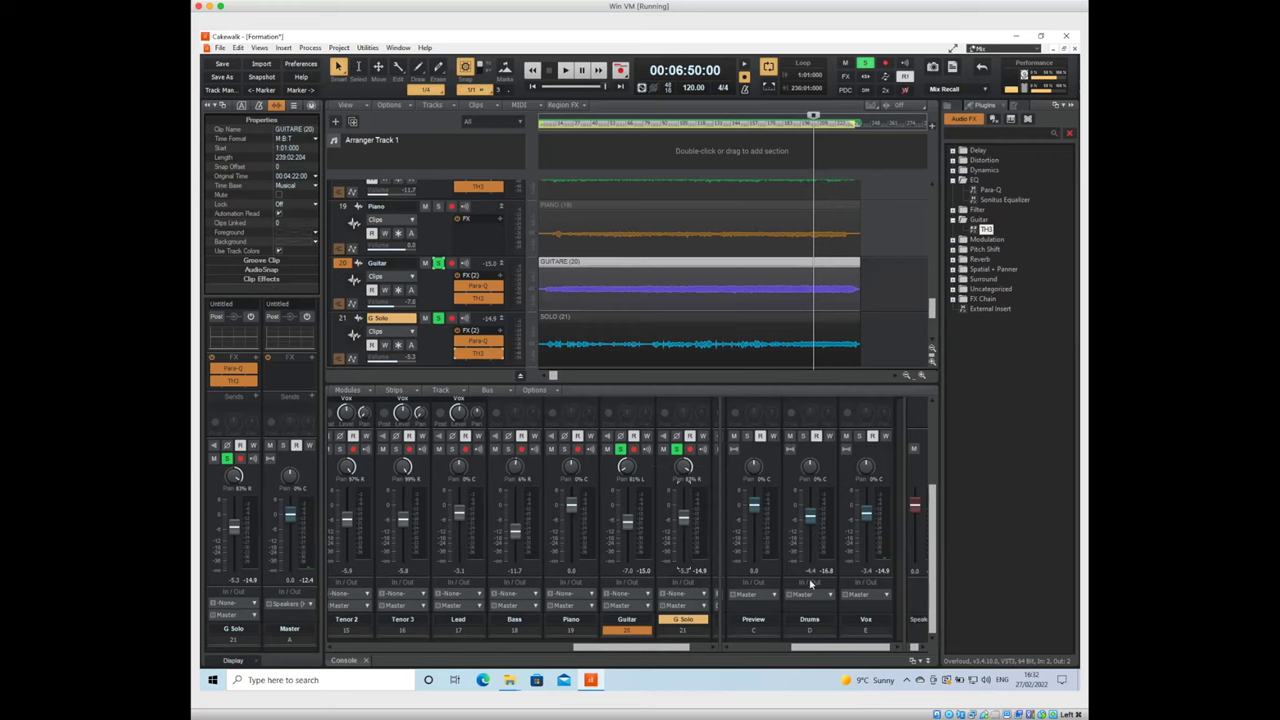
# Insert a new stereo bus in the console and name it Instru
pyautogui.moveTo(857, 650); pyautogui.dragTo(863, 649)
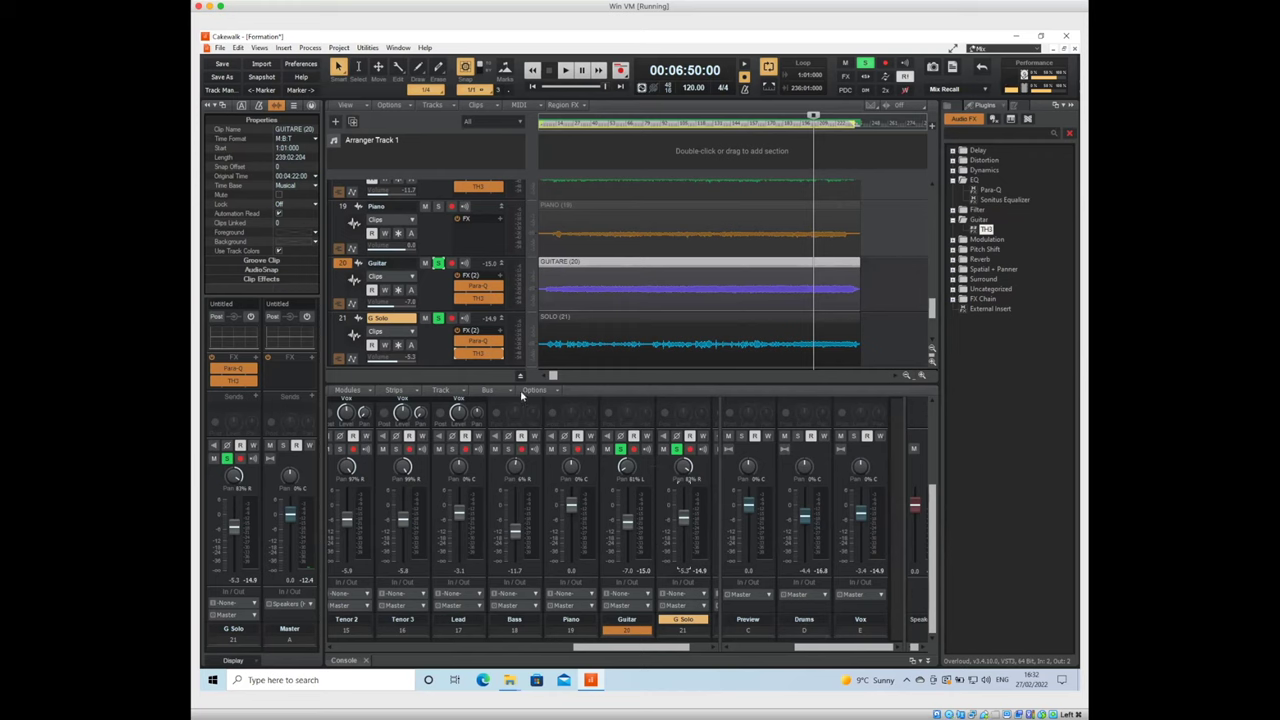
pyautogui.click(487, 390)
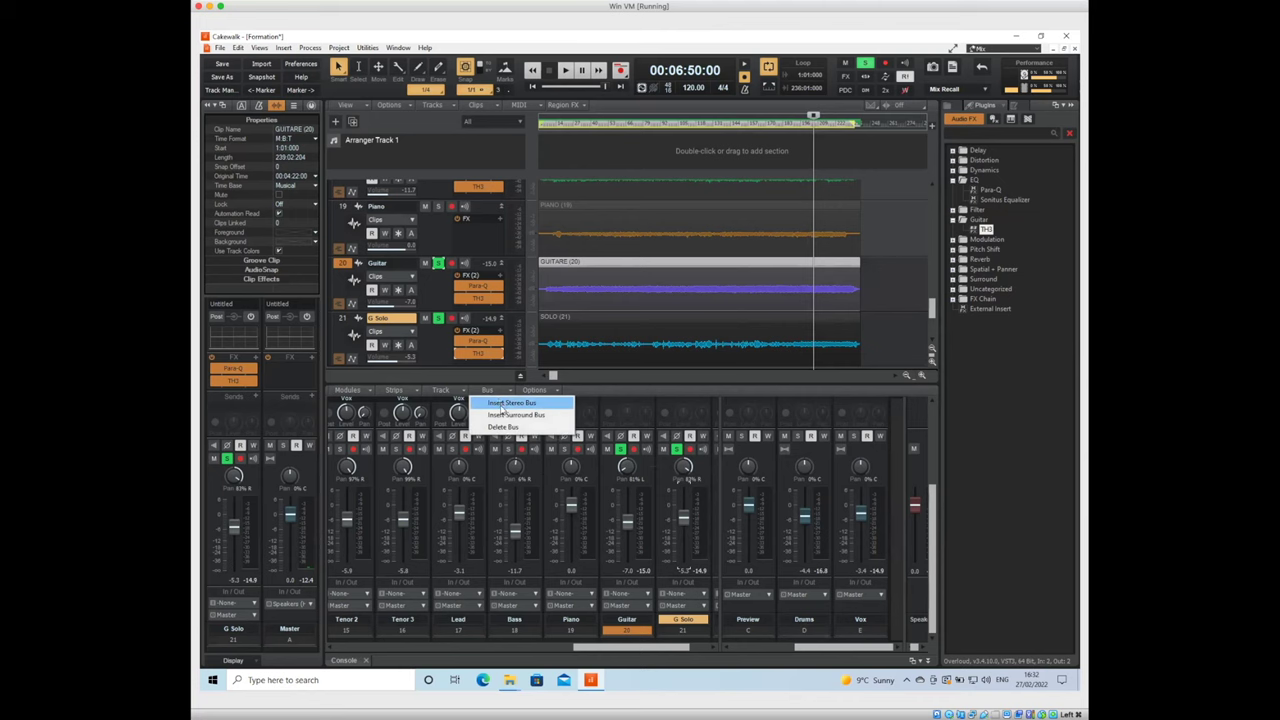
pyautogui.click(503, 405)
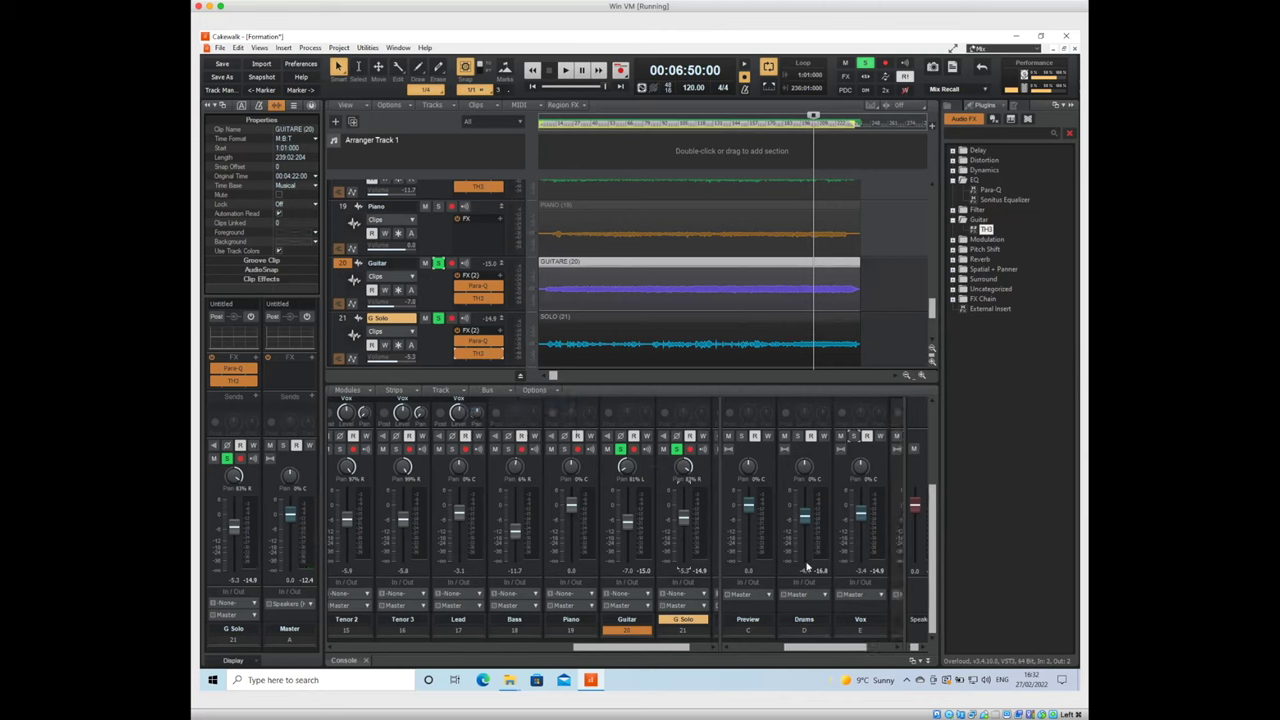
pyautogui.click(919, 649)
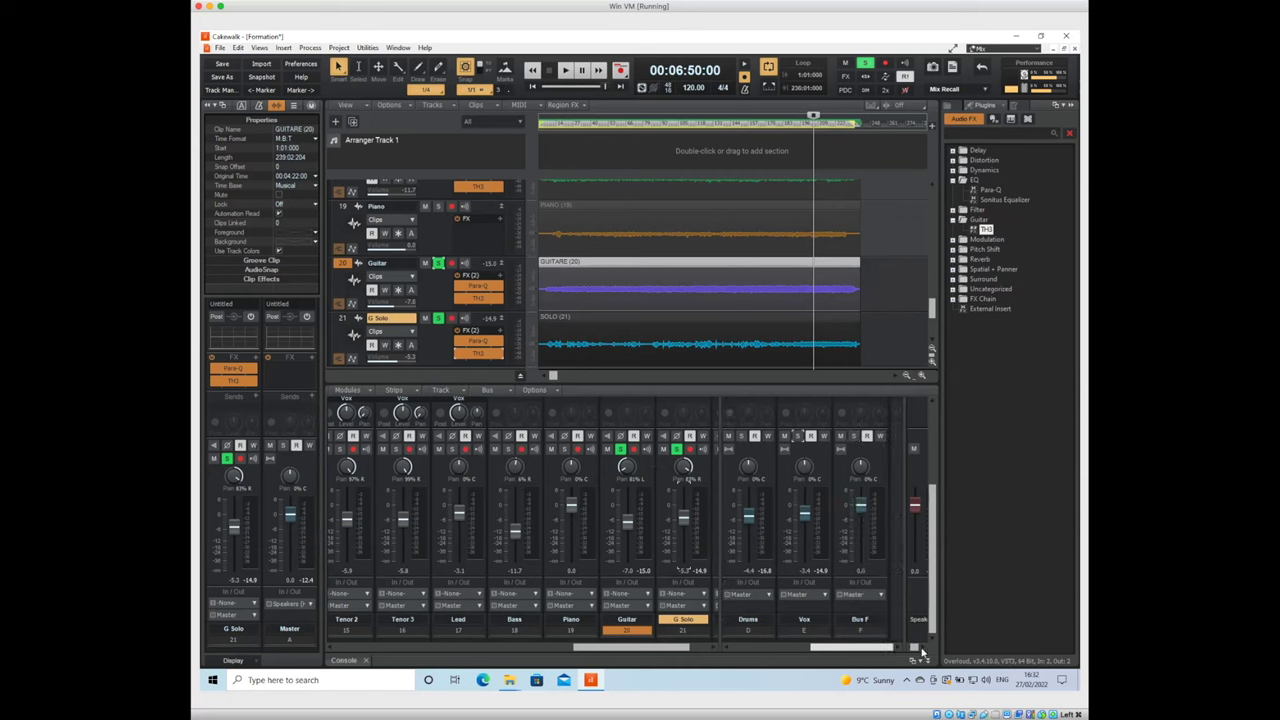
pyautogui.doubleClick(862, 619)
pyautogui.write('Gu')
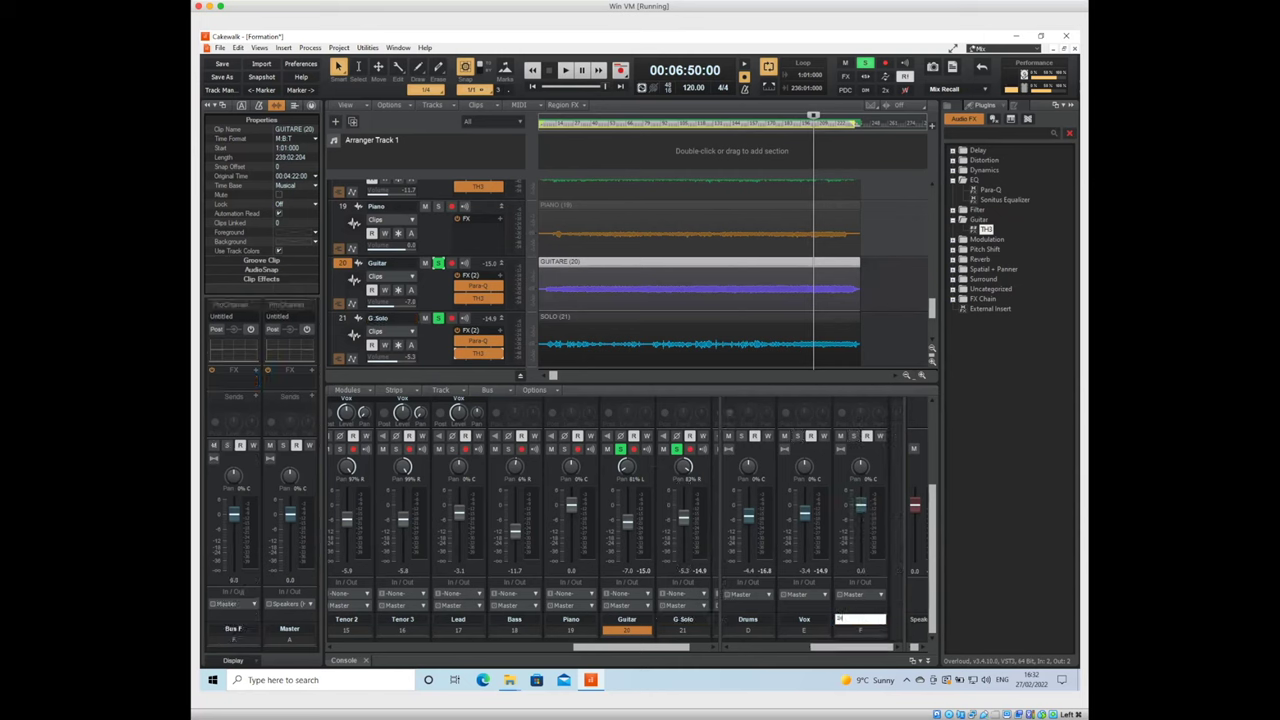
pyautogui.write('stru')
pyautogui.press('Return')
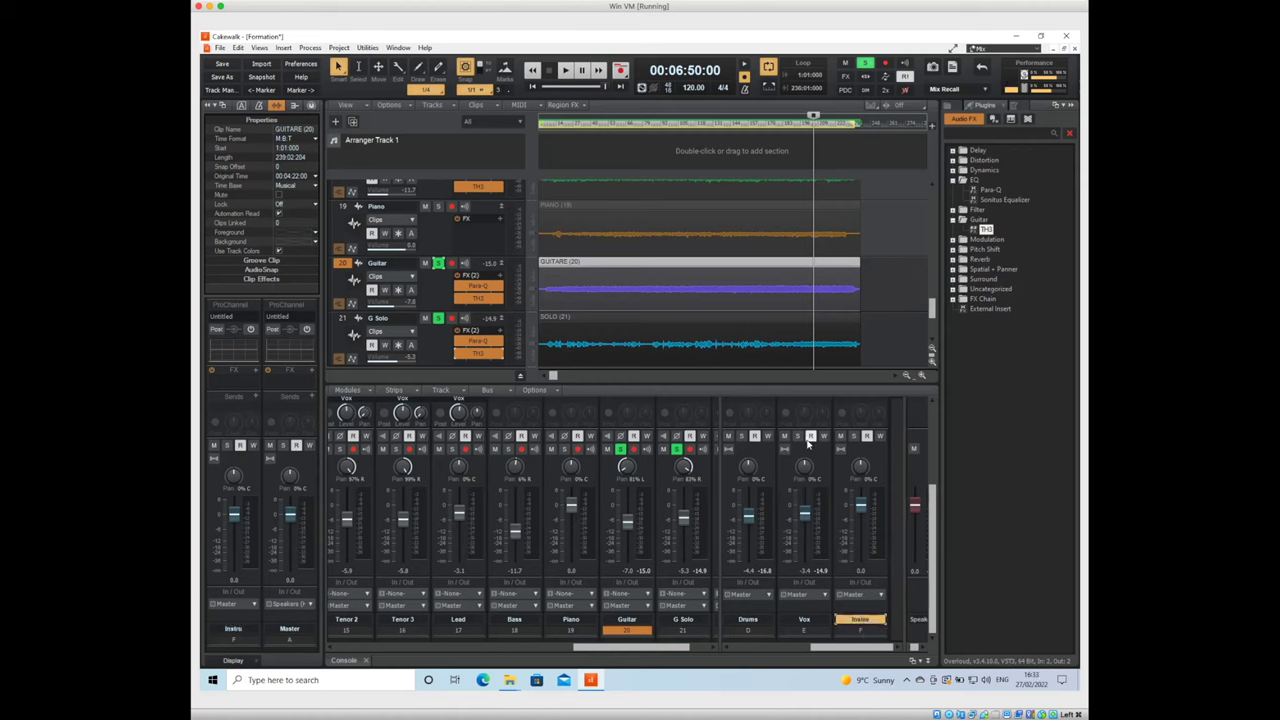
# Set the Instru bus volume to about -4.2 dB and insert the BREVERB 2 Cakewalk reverb on the bus
pyautogui.moveTo(860, 505); pyautogui.dragTo(861, 511)
pyautogui.click(954, 260)
pyautogui.moveTo(996, 268); pyautogui.dragTo(230, 380)
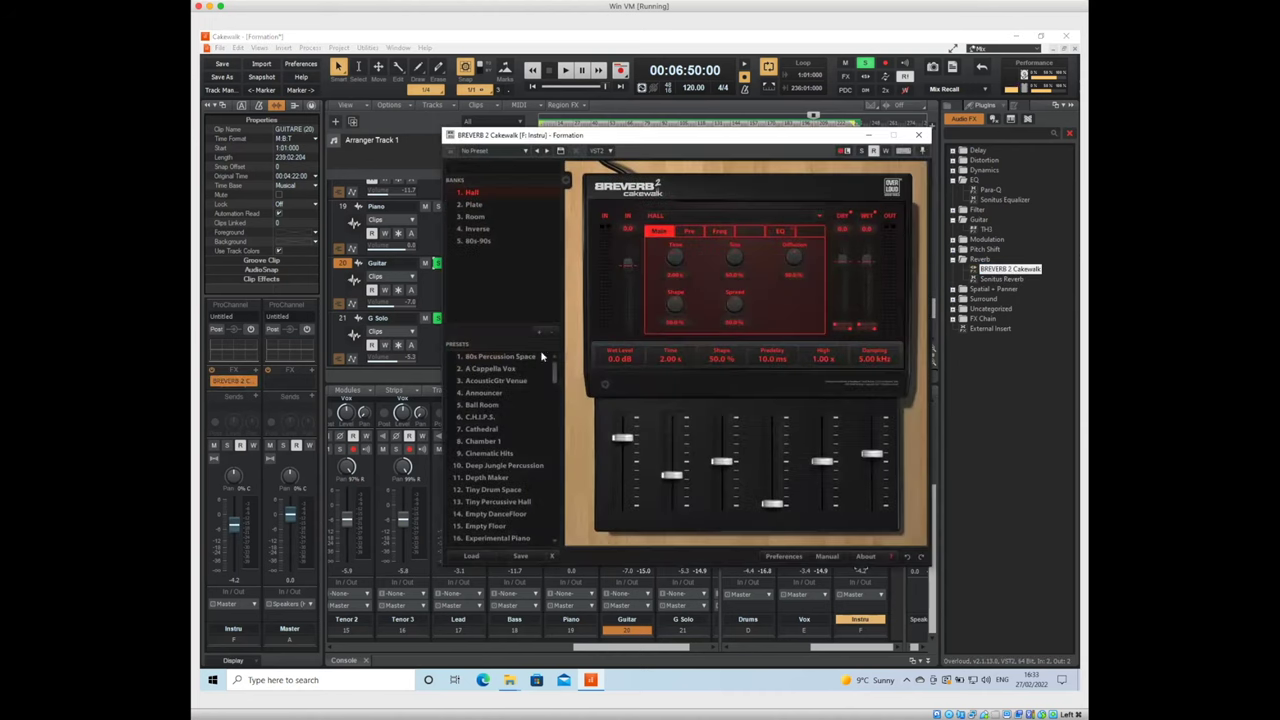
# Load the Jazz Gtr Chords preset from BREVERB 2's Plate bank and close the plug-in window
pyautogui.click(474, 205)
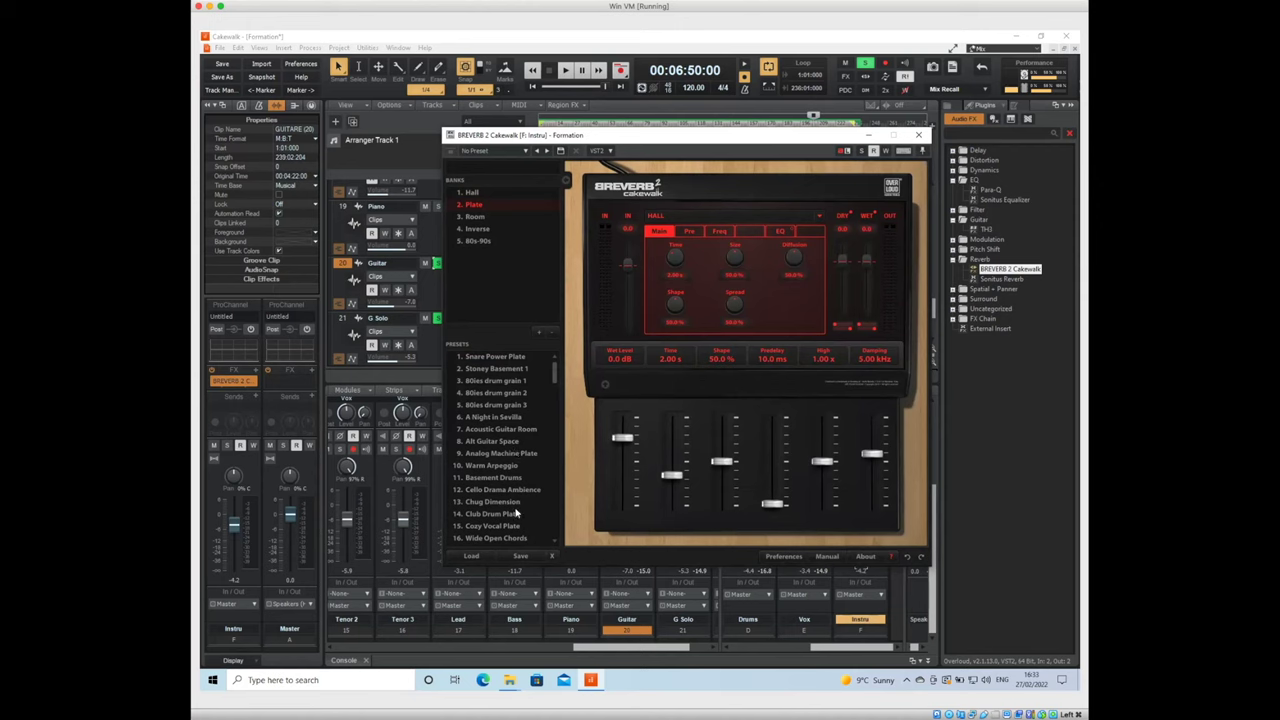
pyautogui.scroll(-9, 553, 545)
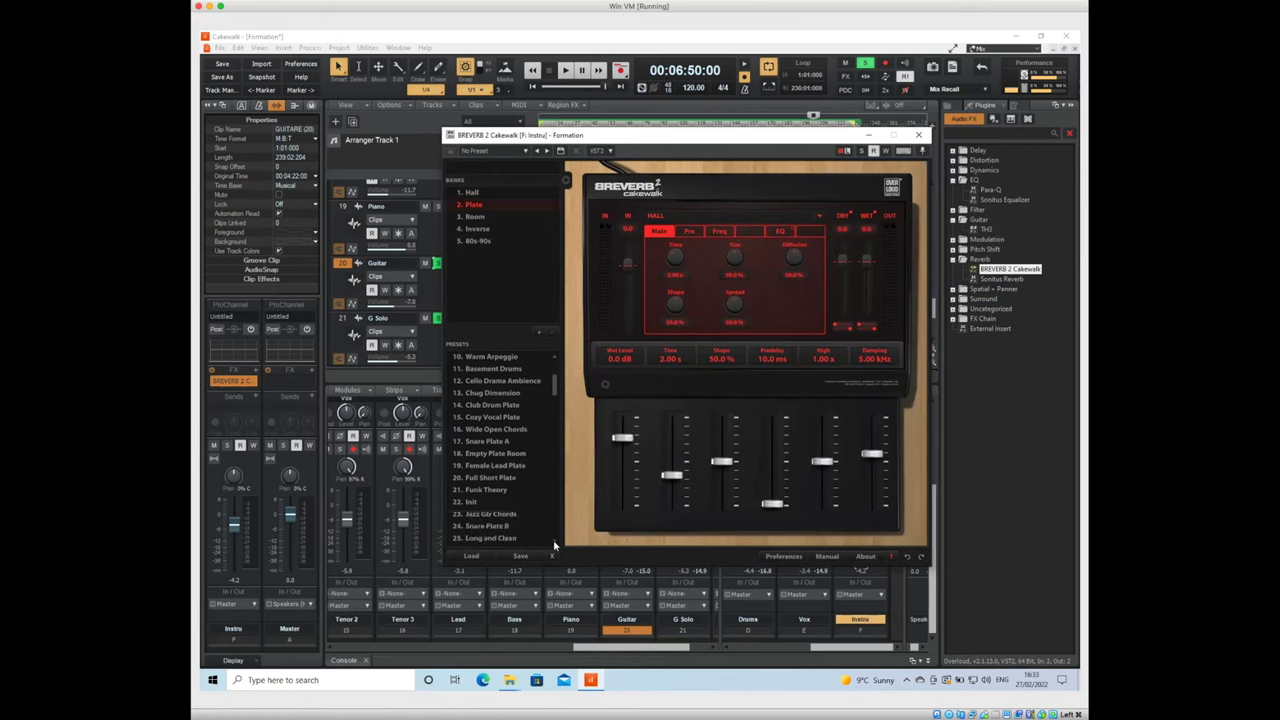
pyautogui.scroll(-1, 553, 545)
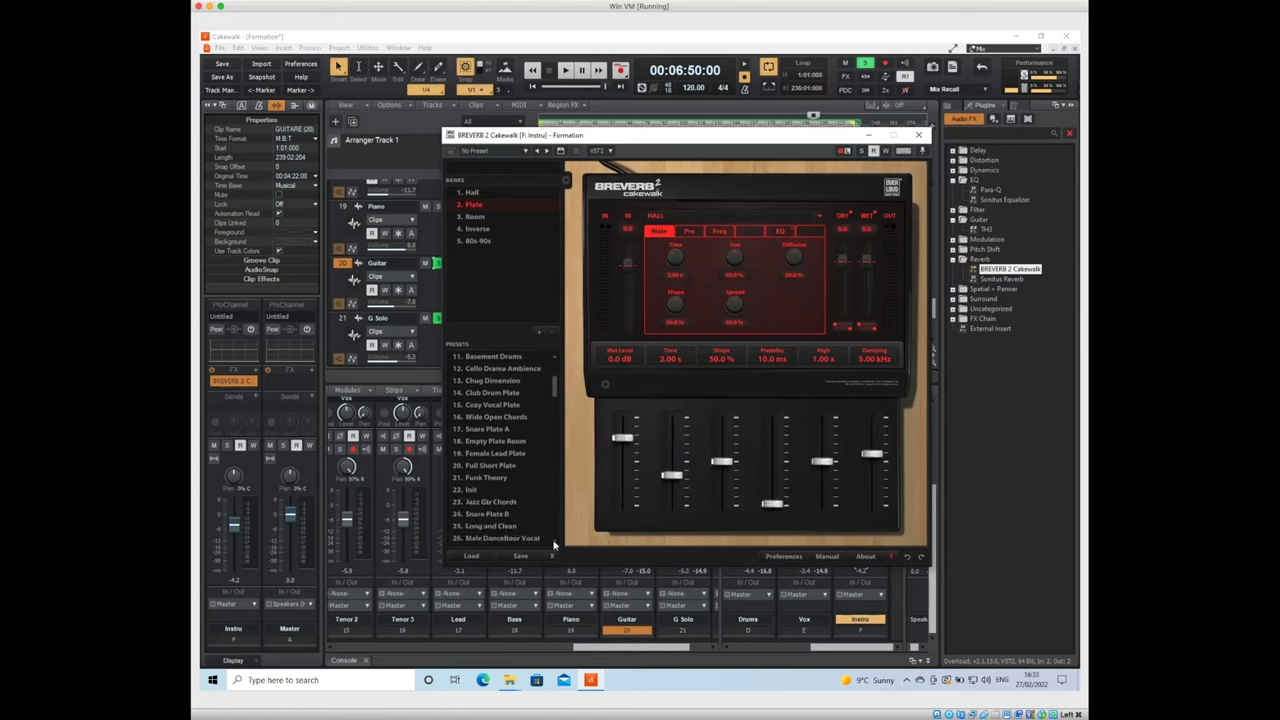
pyautogui.scroll(-1, 553, 545)
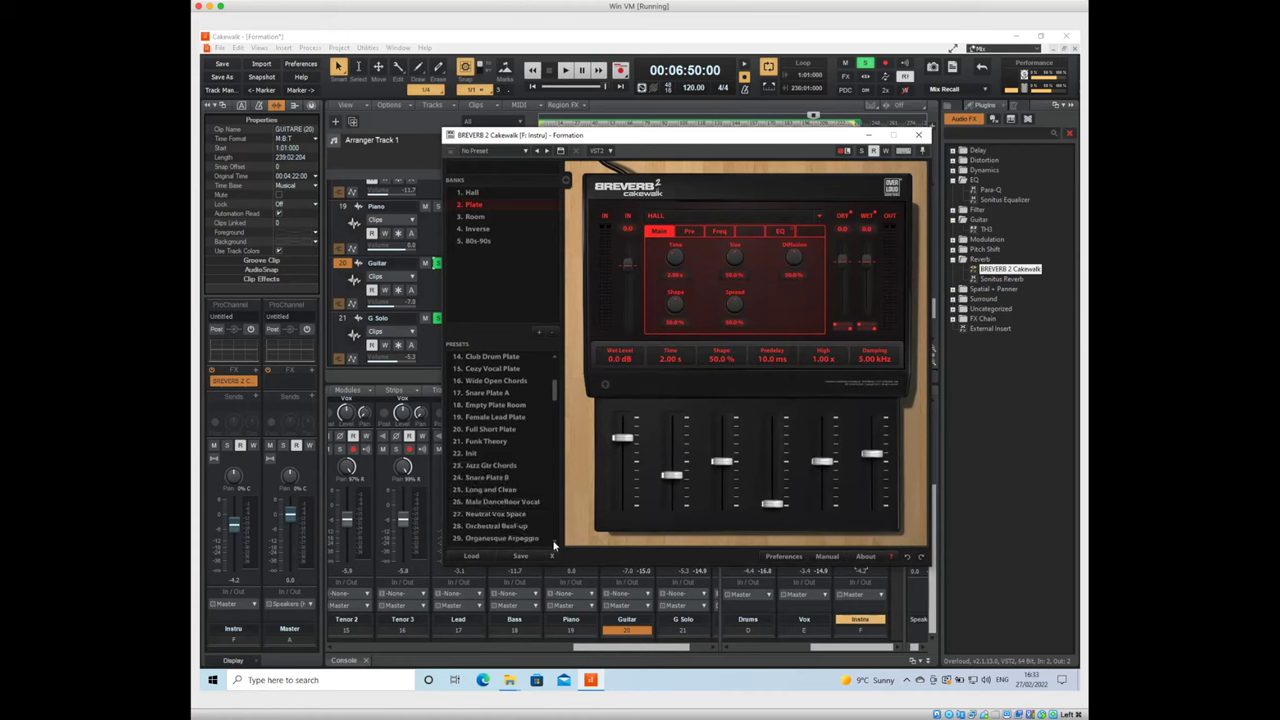
pyautogui.click(511, 466)
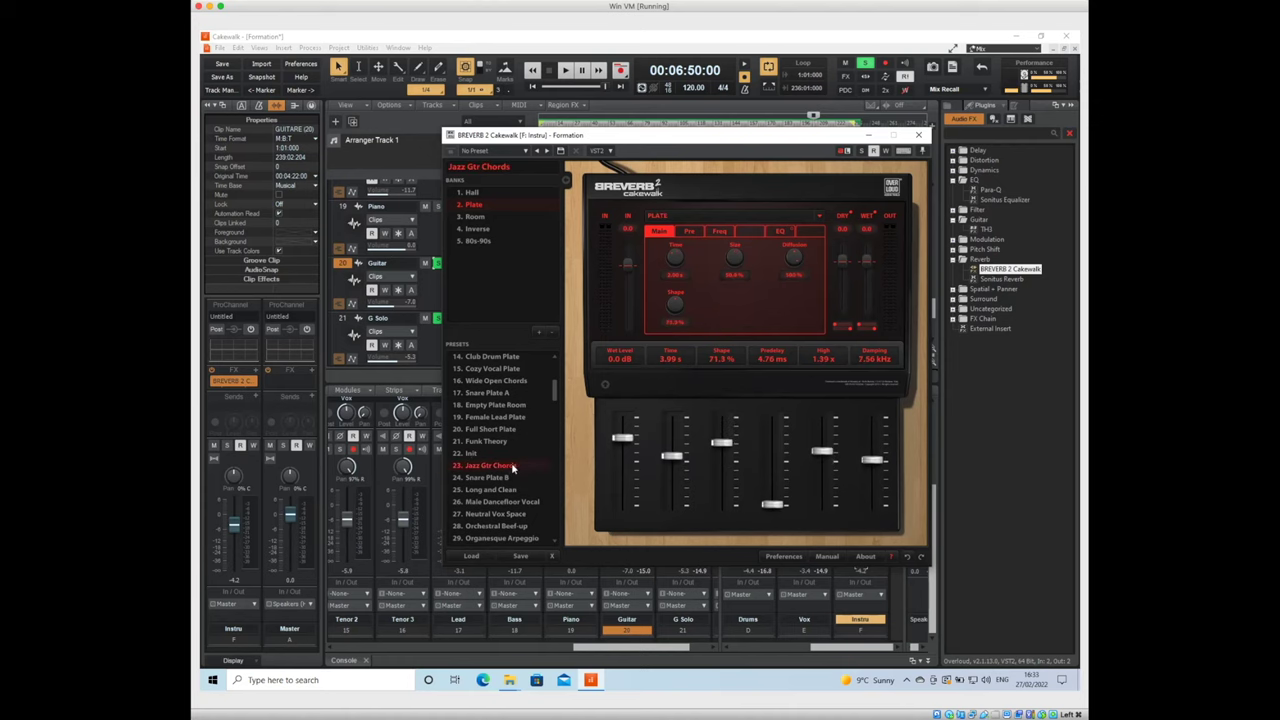
pyautogui.click(930, 141)
pyautogui.click(918, 134)
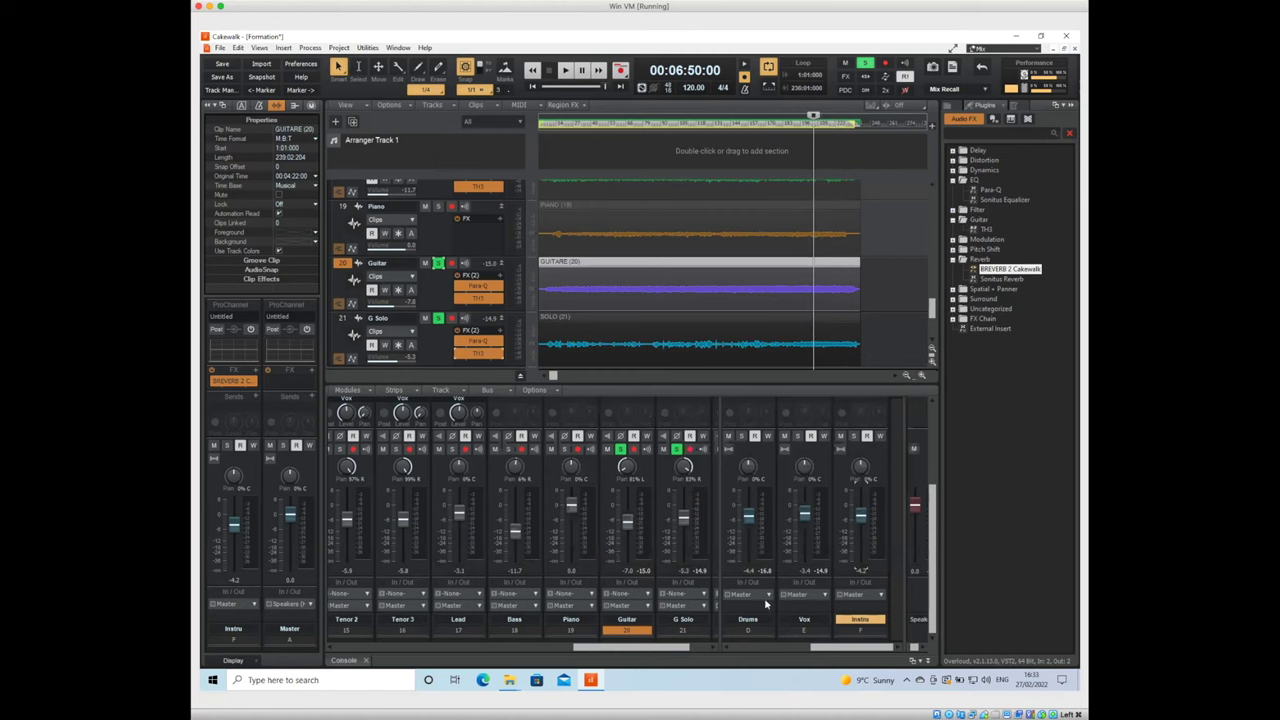
# Add a send from the Guitar track to the Instru bus and raise its send level
pyautogui.click(629, 405)
pyautogui.rightClick(629, 405)
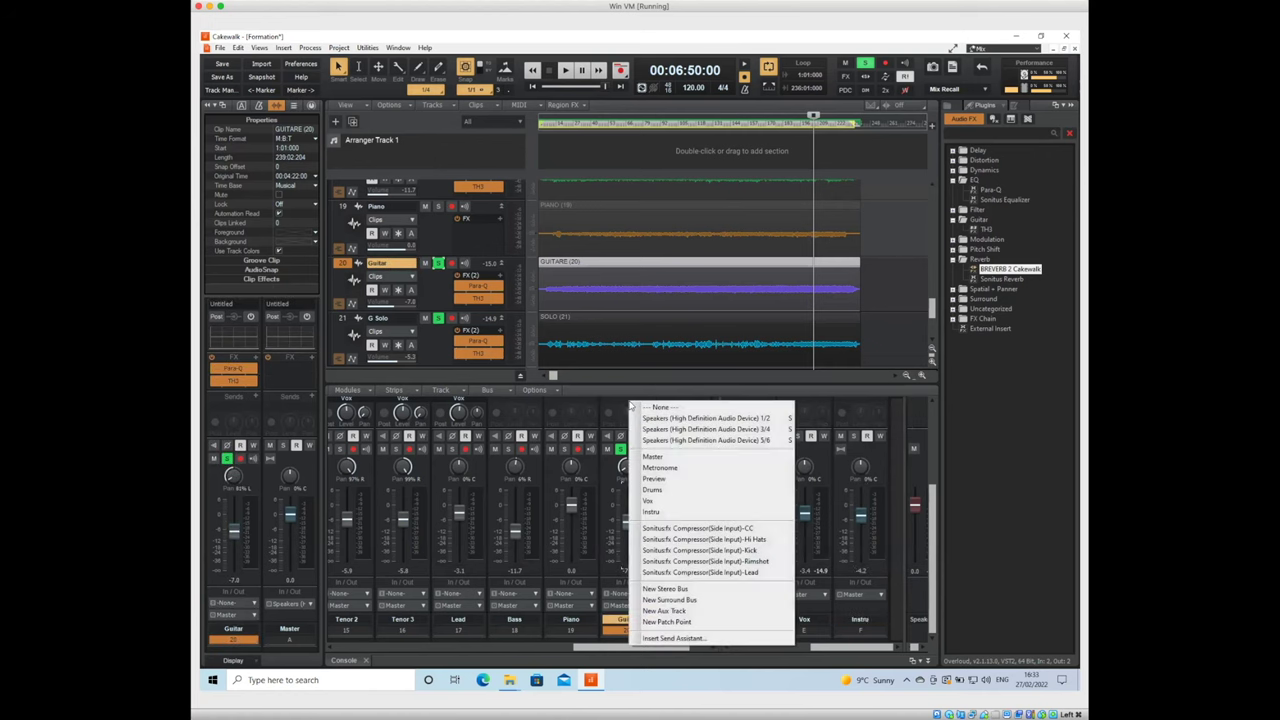
pyautogui.click(694, 588)
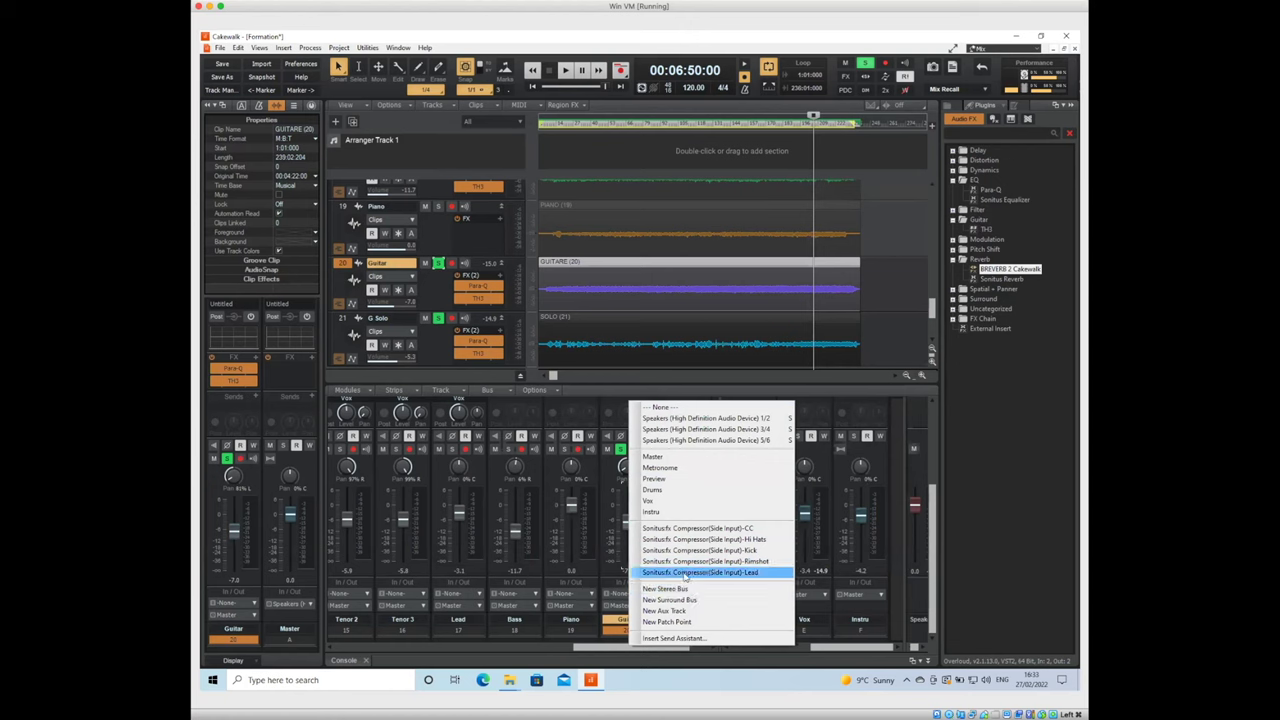
pyautogui.click(670, 512)
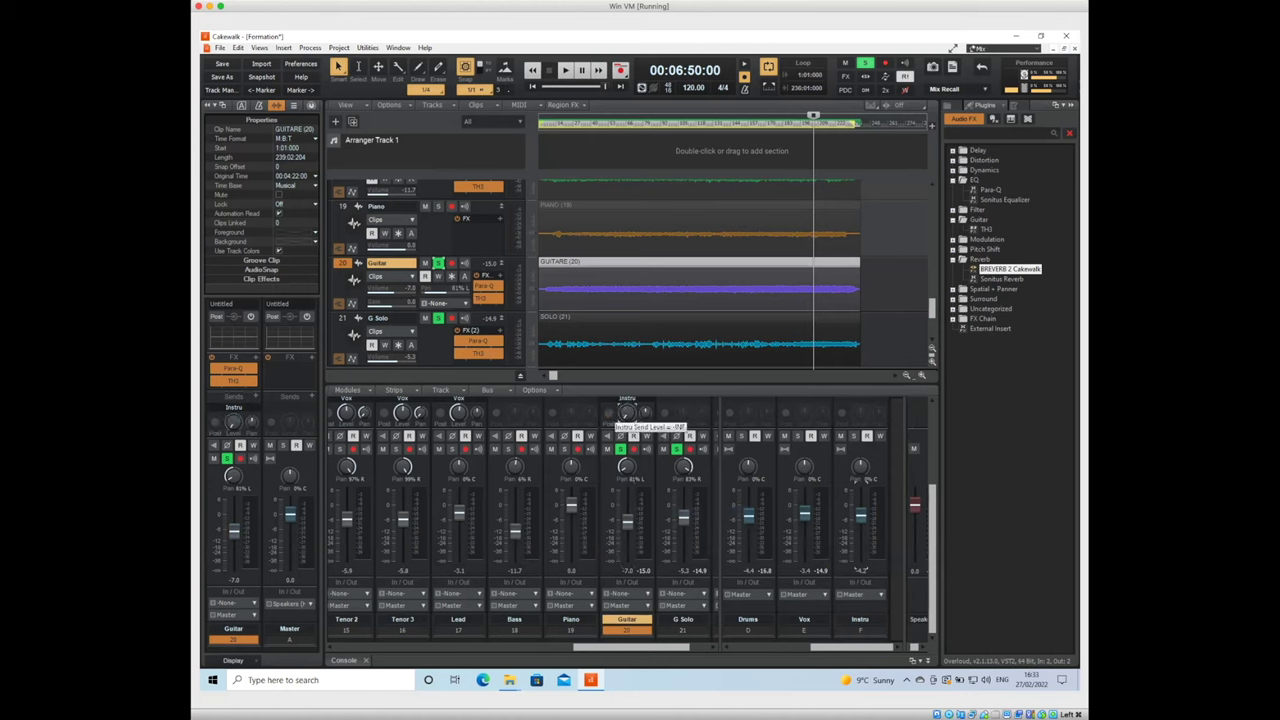
pyautogui.moveTo(626, 412); pyautogui.dragTo(627, 408)
# Add a send from G Solo to the Instru bus with its level adjusted, and adjust the pan of both guitar sends
pyautogui.click(680, 403)
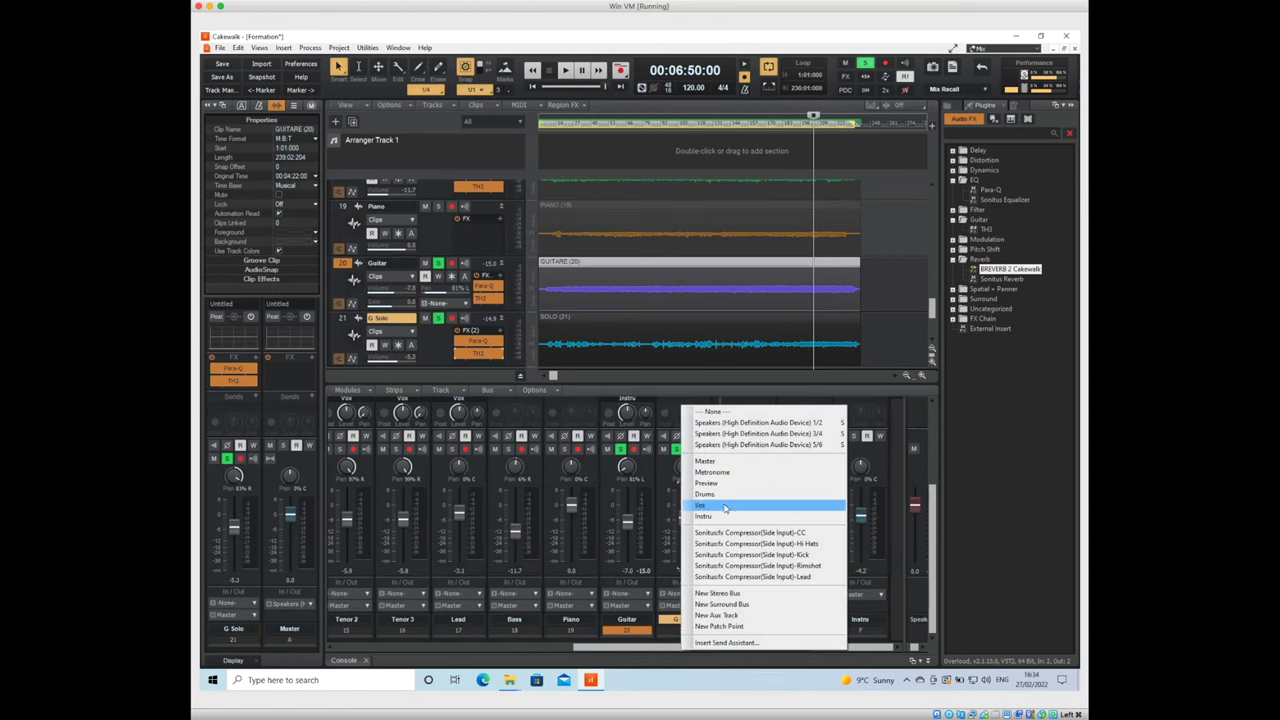
pyautogui.click(727, 515)
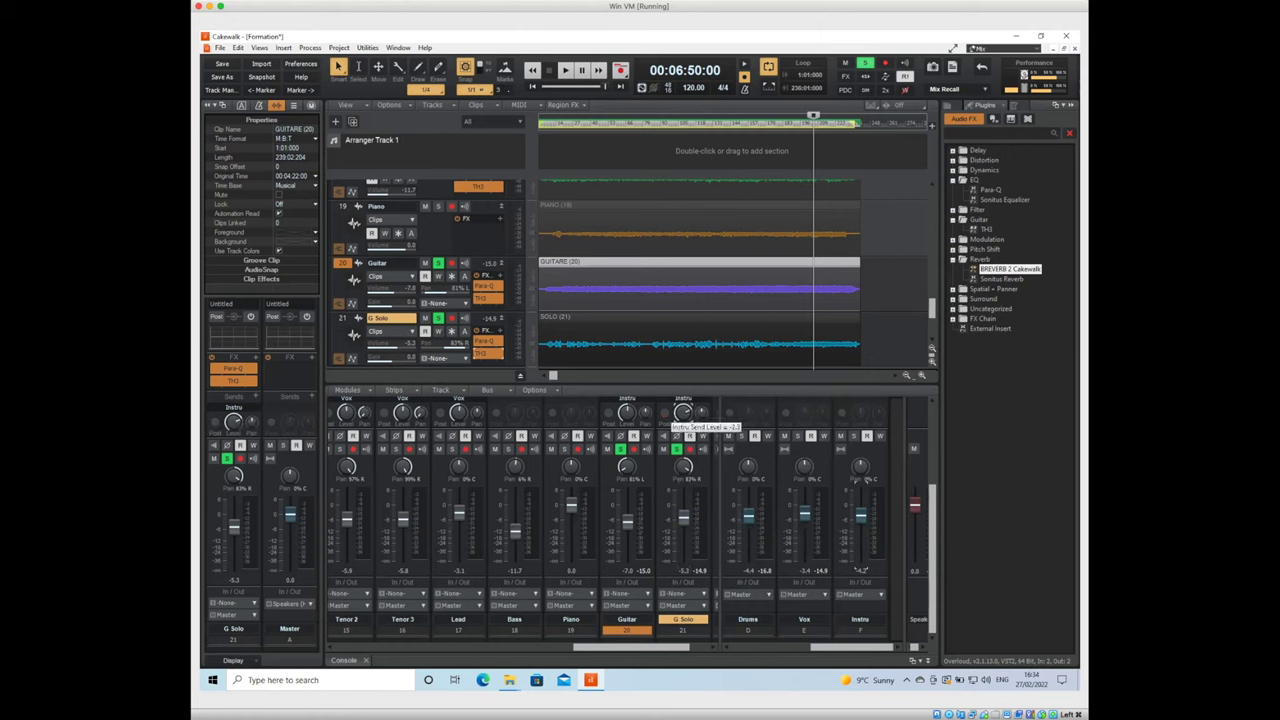
pyautogui.moveTo(683, 413); pyautogui.dragTo(683, 424)
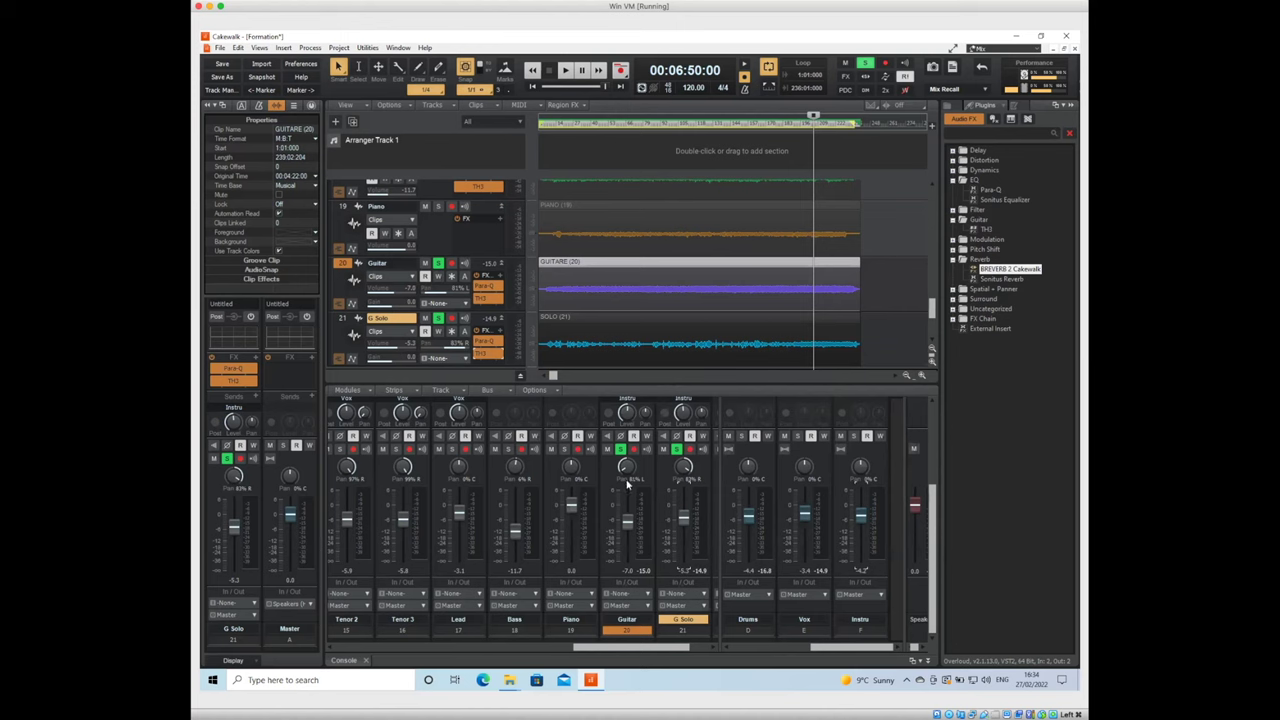
pyautogui.moveTo(643, 418)
pyautogui.moveTo(701, 413)
# Play the two guitar tracks with the bus reverb from 00:06:50:00 and turn off solo on both tracks
pyautogui.press('space')
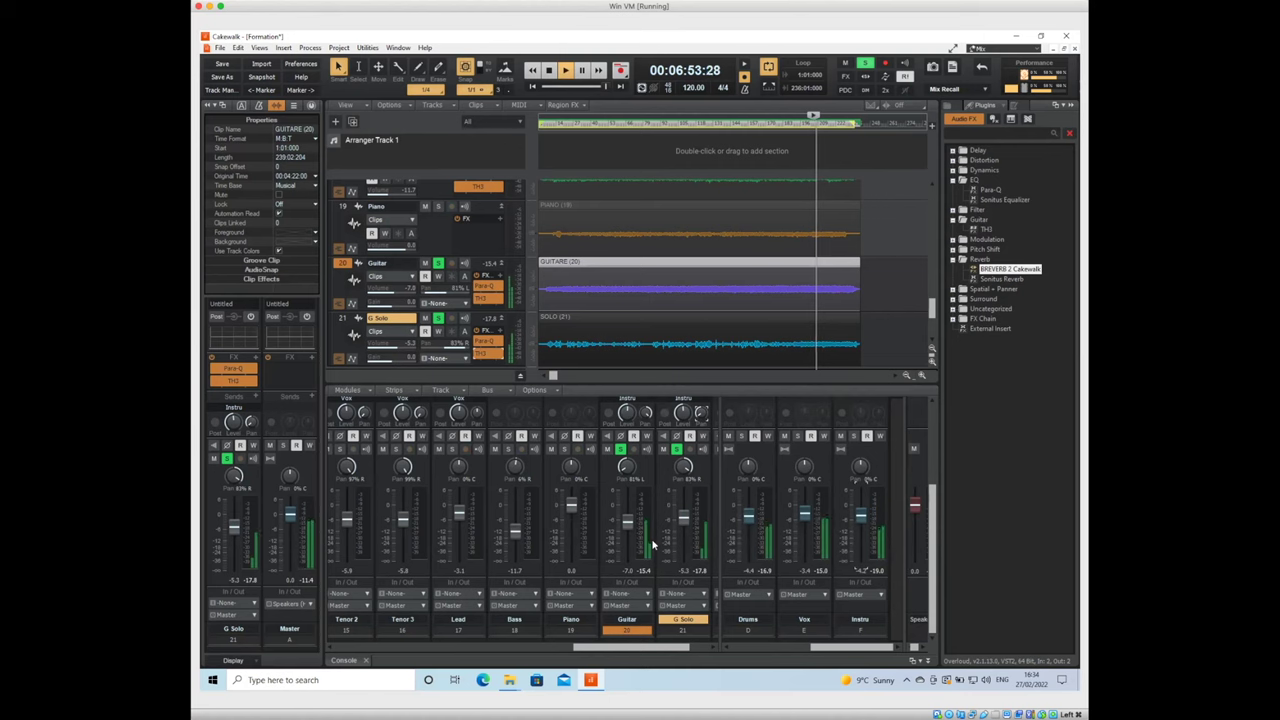
pyautogui.press('space')
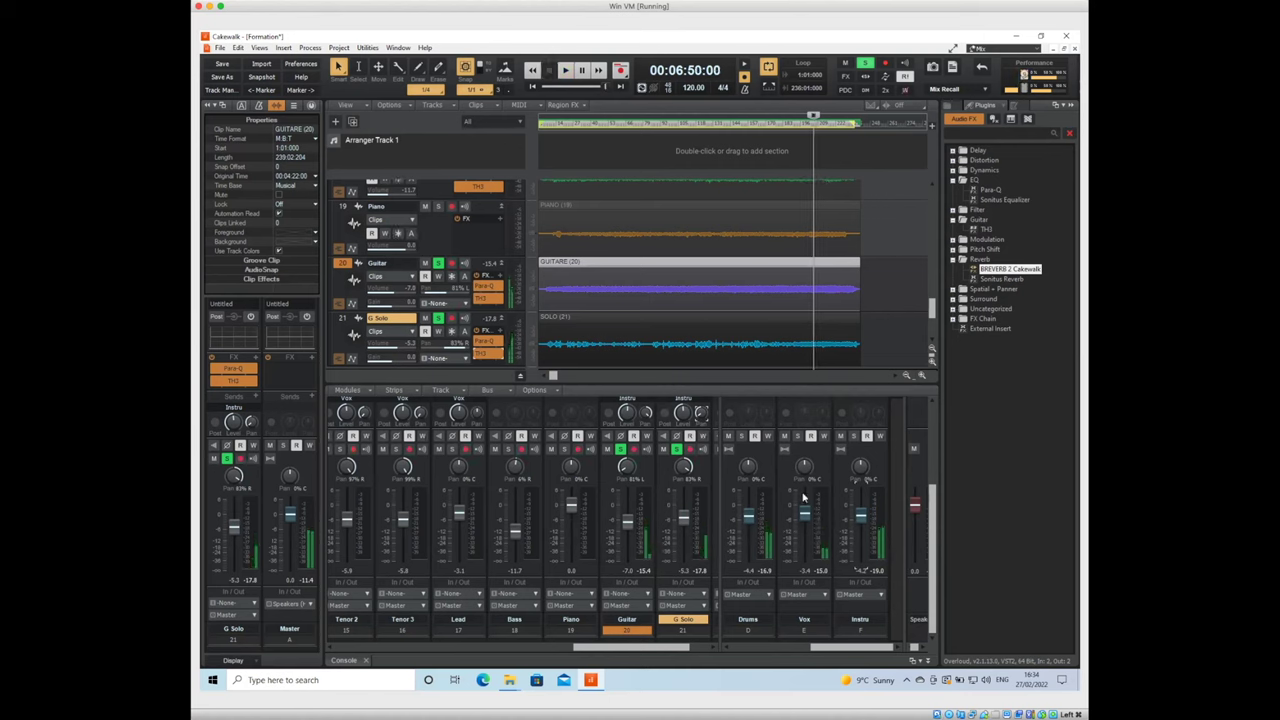
pyautogui.click(677, 449)
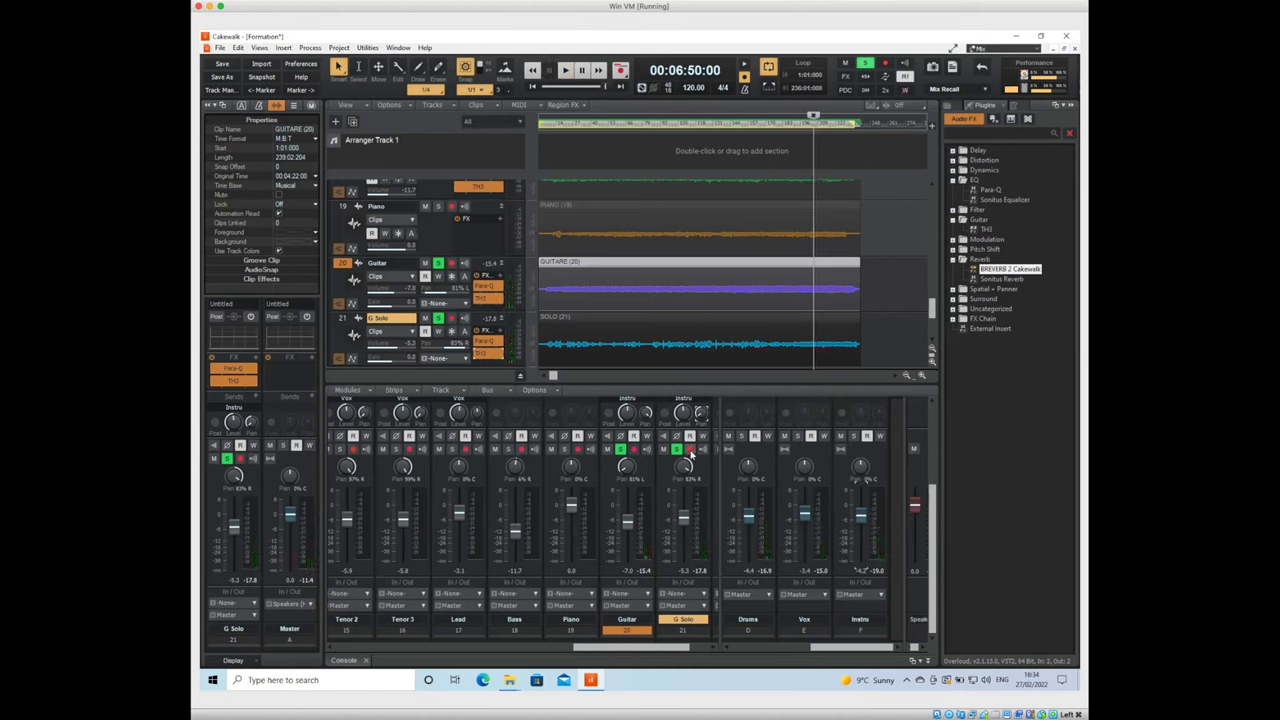
pyautogui.click(677, 449)
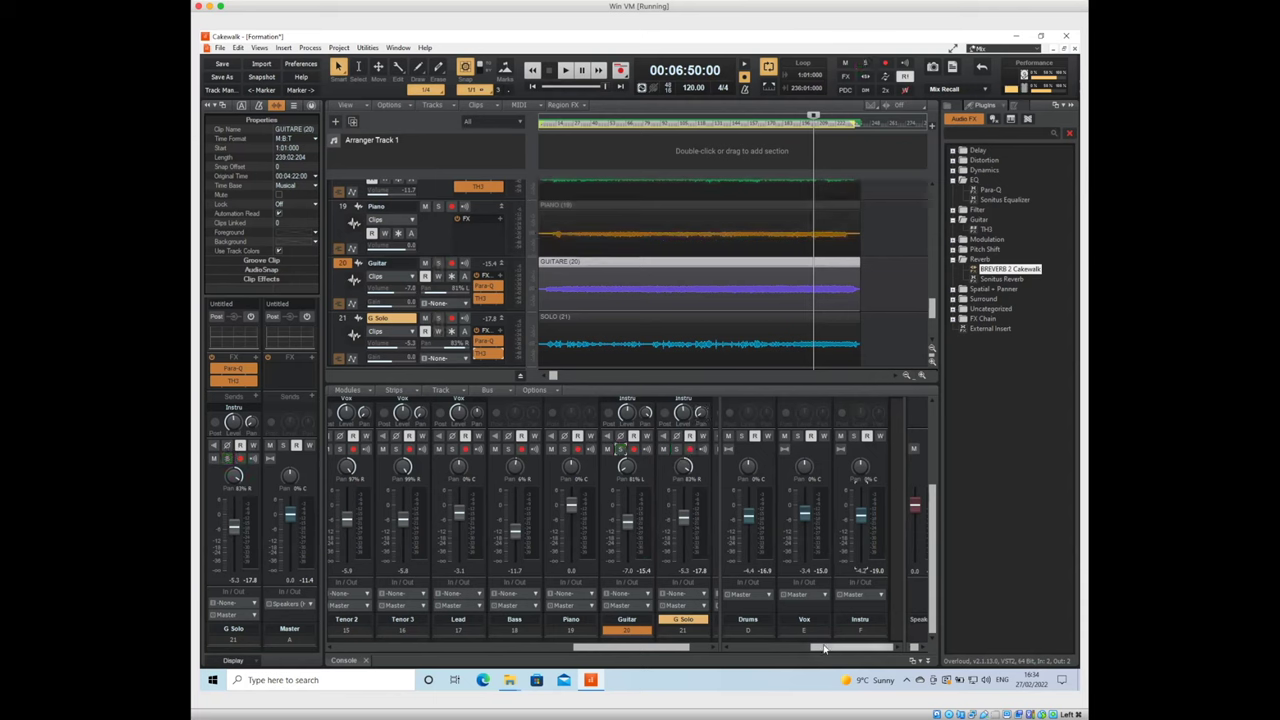
# Solo the Instru bus, play from 00:06:50:00 while also soloing the G Solo and Guitar tracks, and stop playback
pyautogui.click(853, 437)
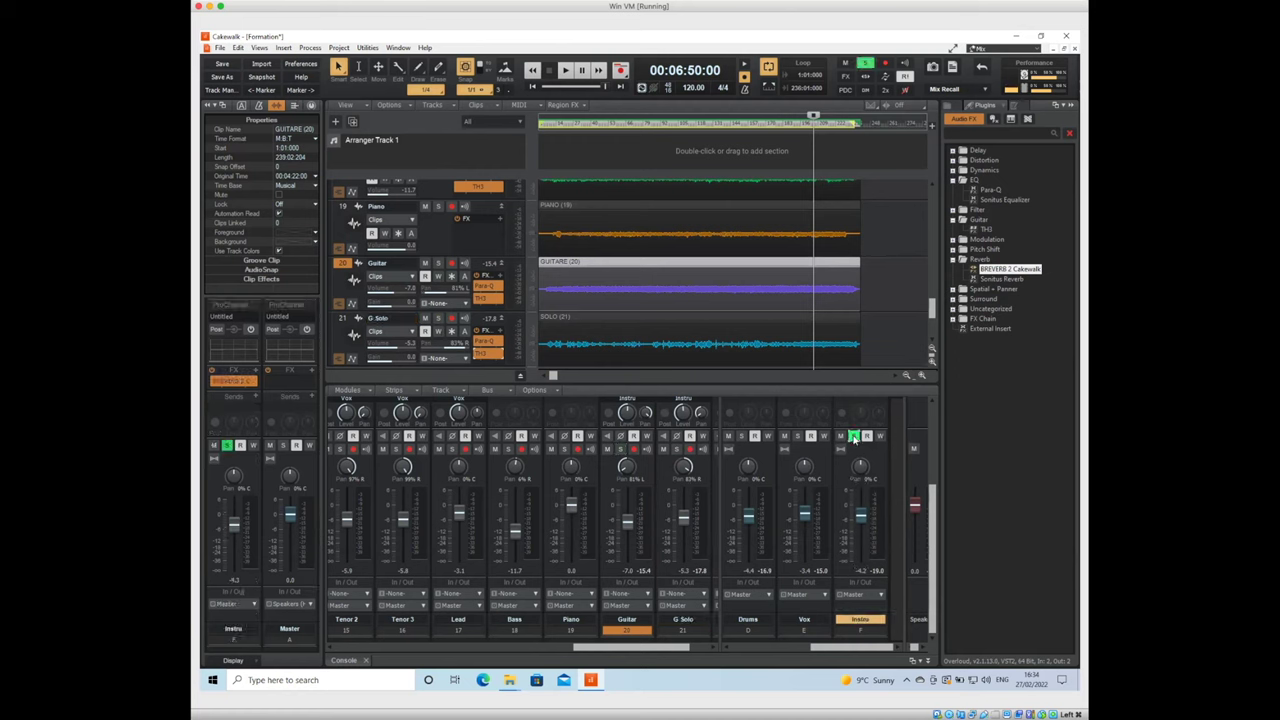
pyautogui.press('space')
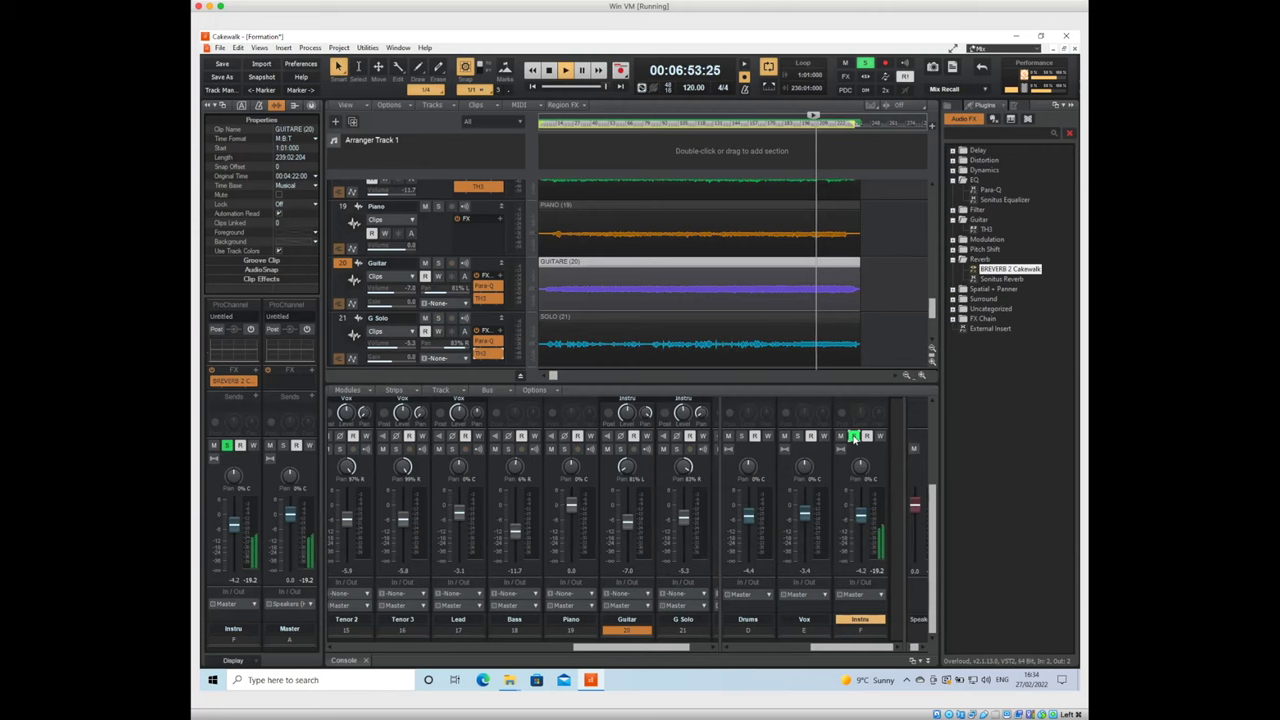
pyautogui.click(676, 452)
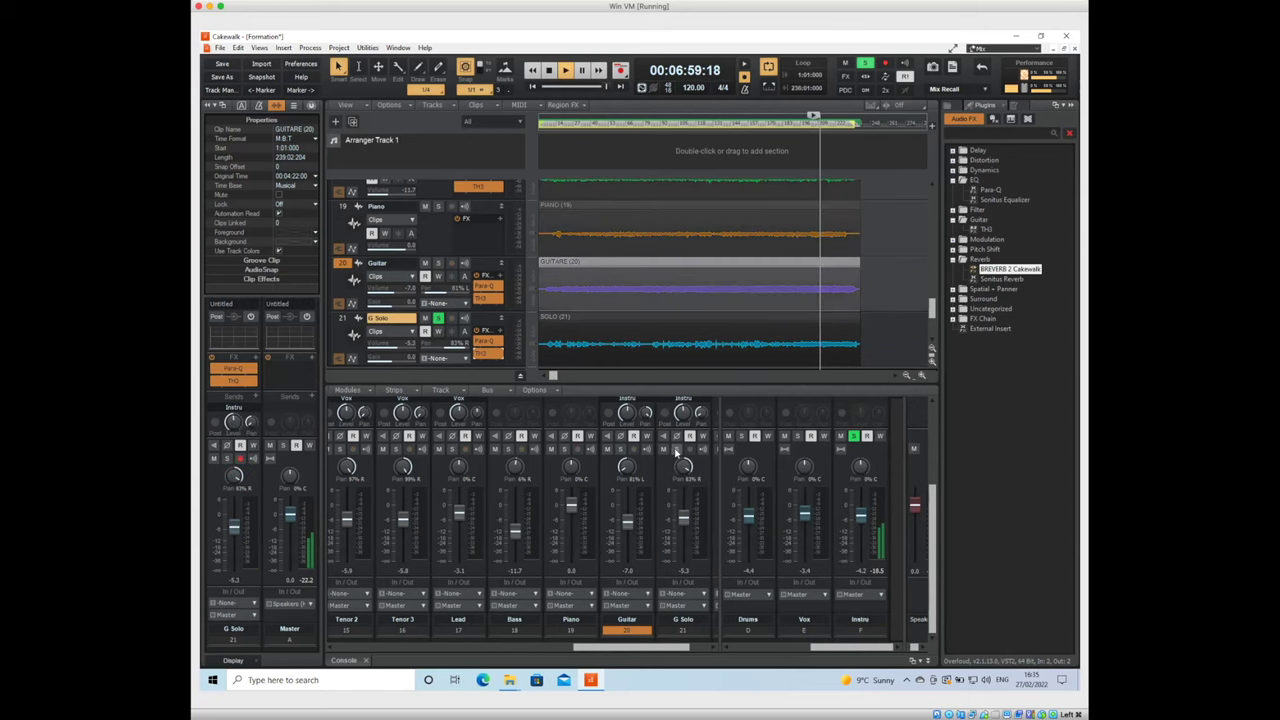
pyautogui.click(620, 450)
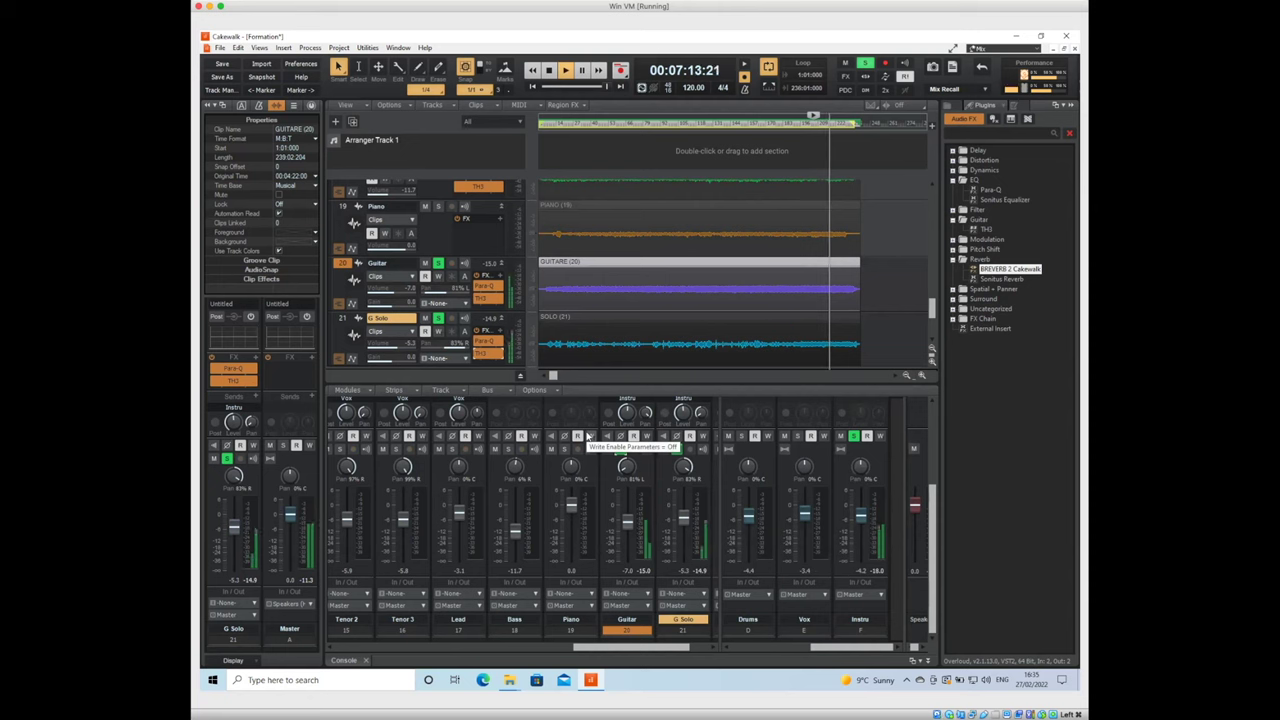
pyautogui.press('space')
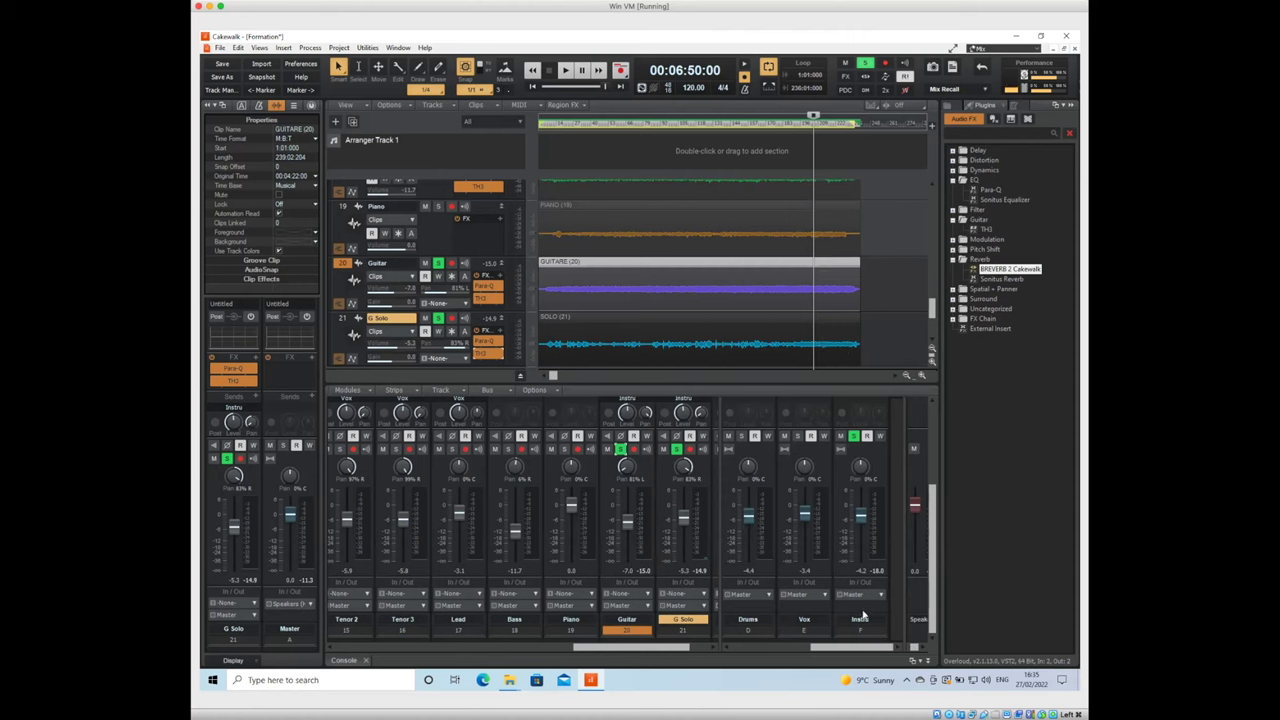
# Open BREVERB 2 on the Instru bus, listen to the soloed guitars through it, and close the plug-in window
pyautogui.click(865, 620)
pyautogui.doubleClick(233, 380)
pyautogui.press('space')
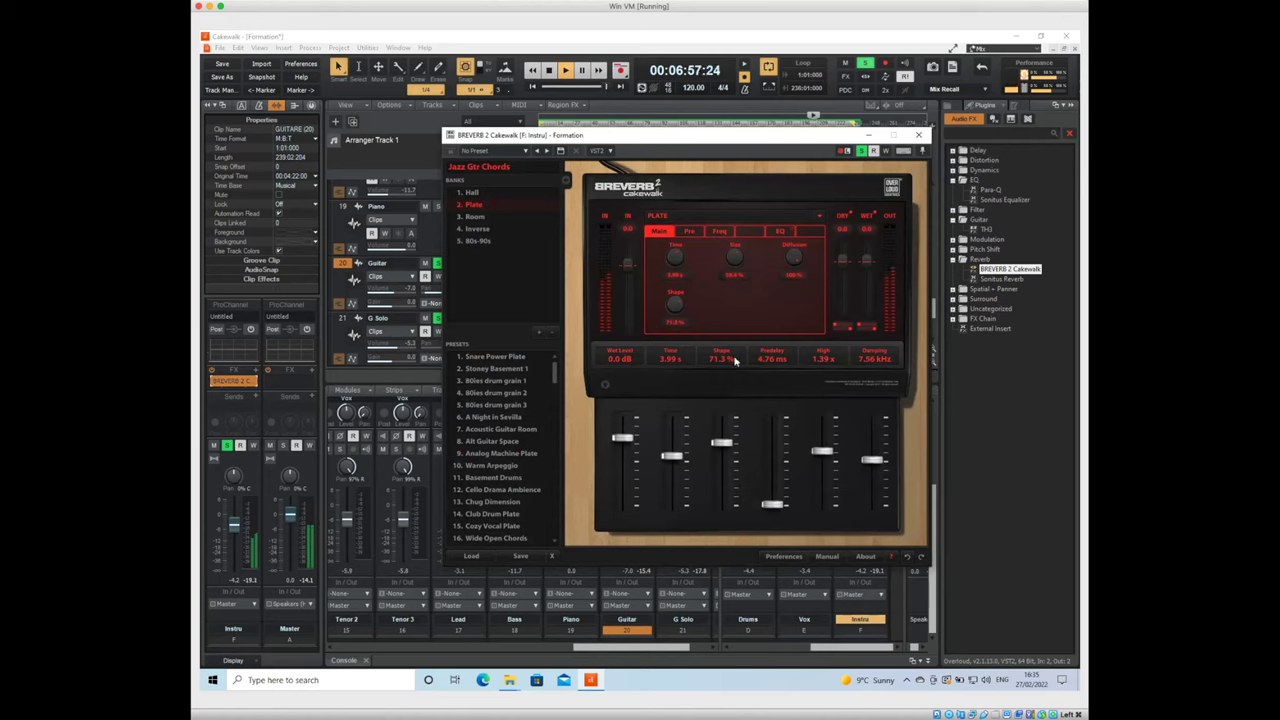
pyautogui.press('space')
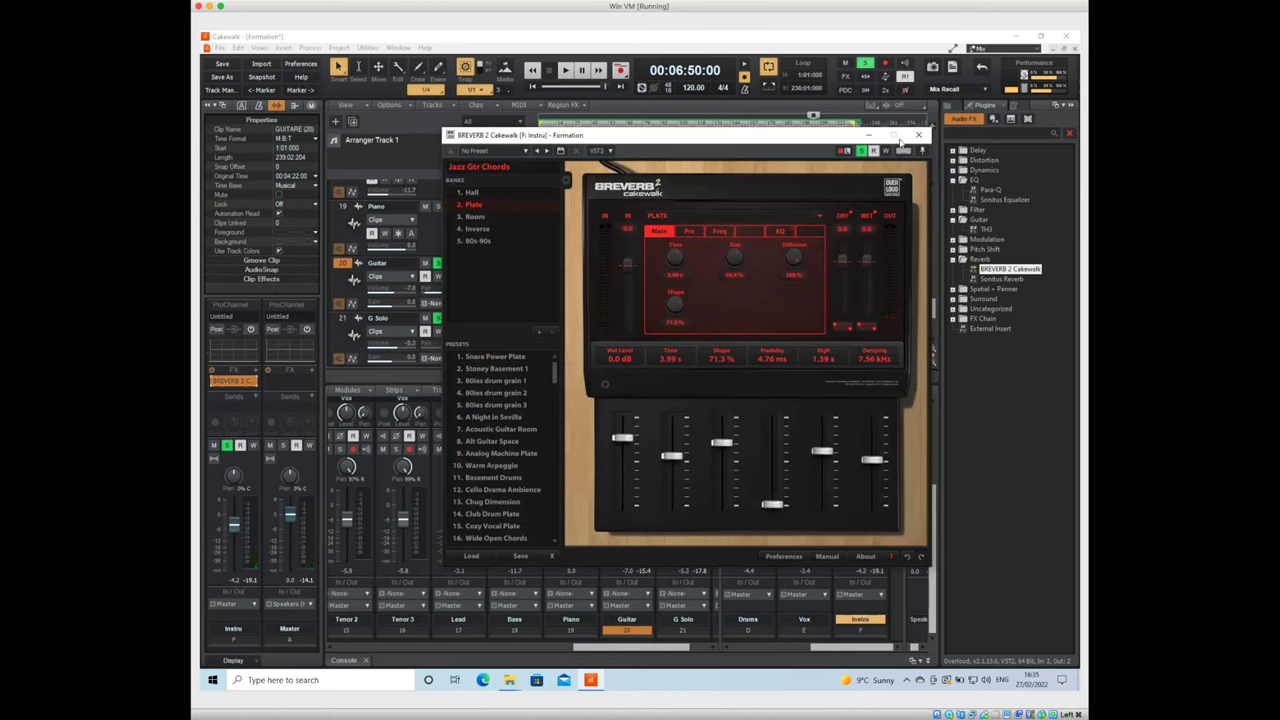
pyautogui.click(919, 135)
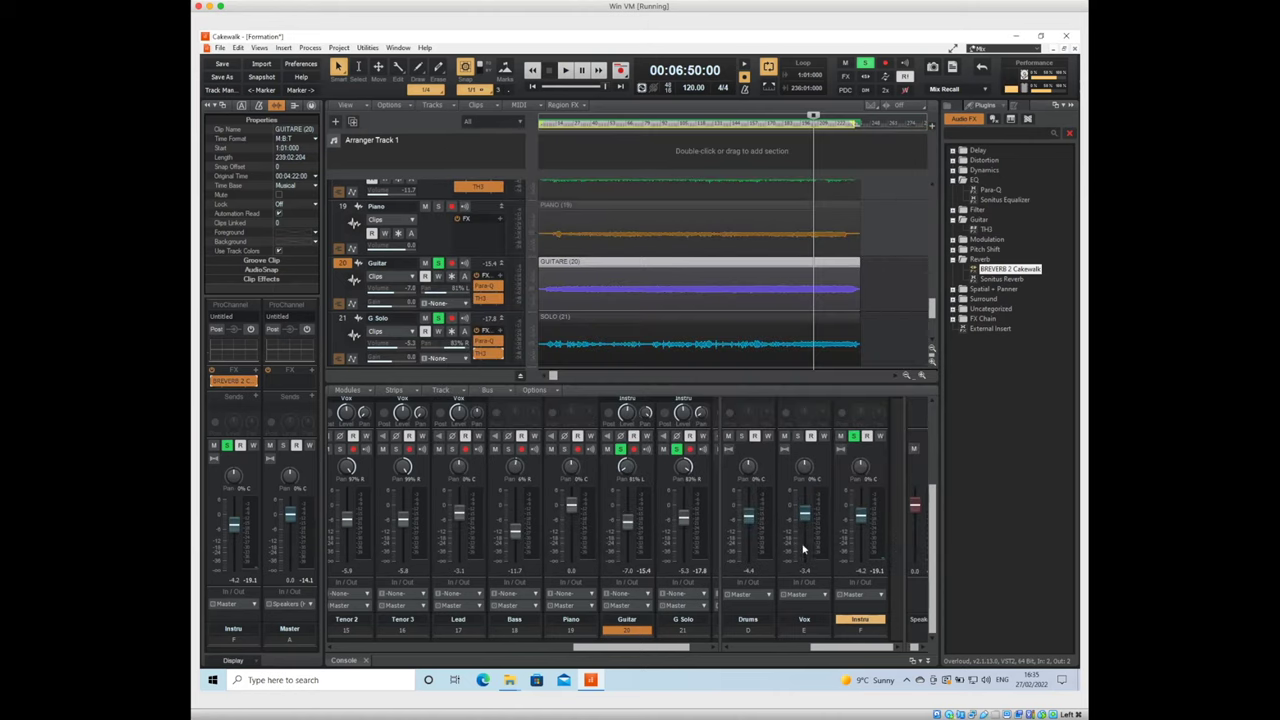
# Insert a new stereo bus in the console after the Instru bus
pyautogui.click(792, 648)
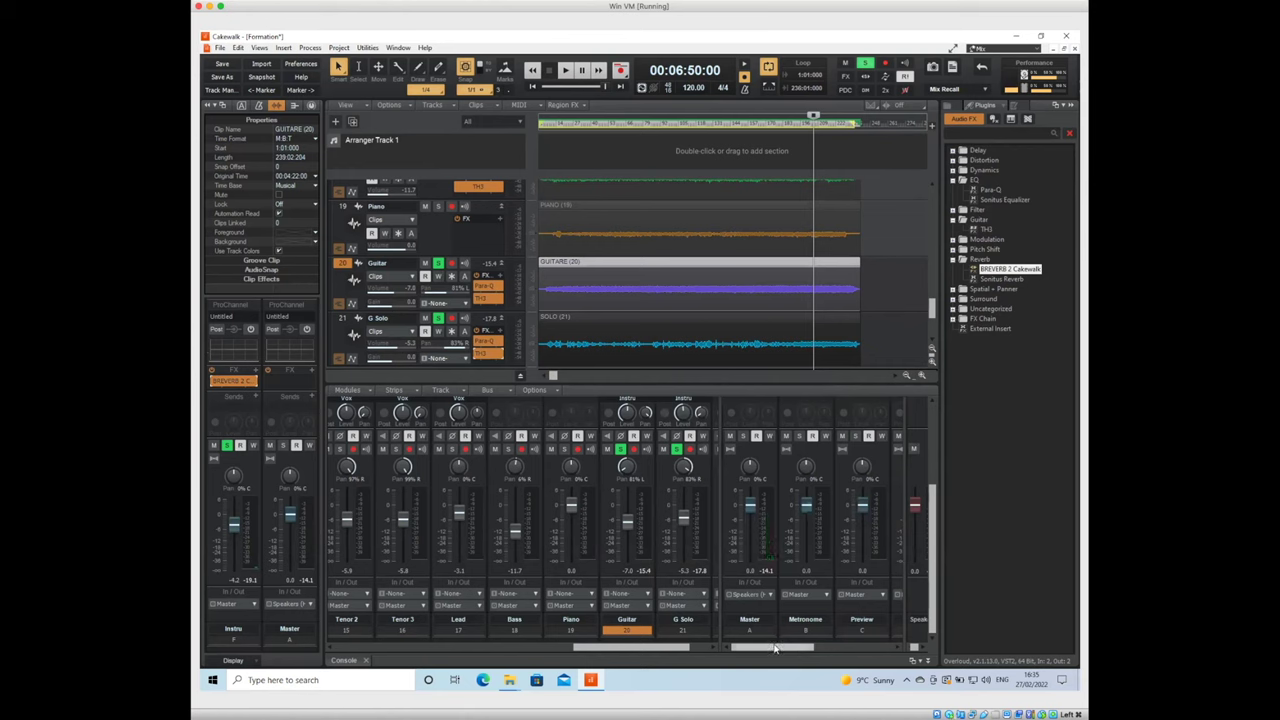
pyautogui.moveTo(776, 650); pyautogui.dragTo(903, 648)
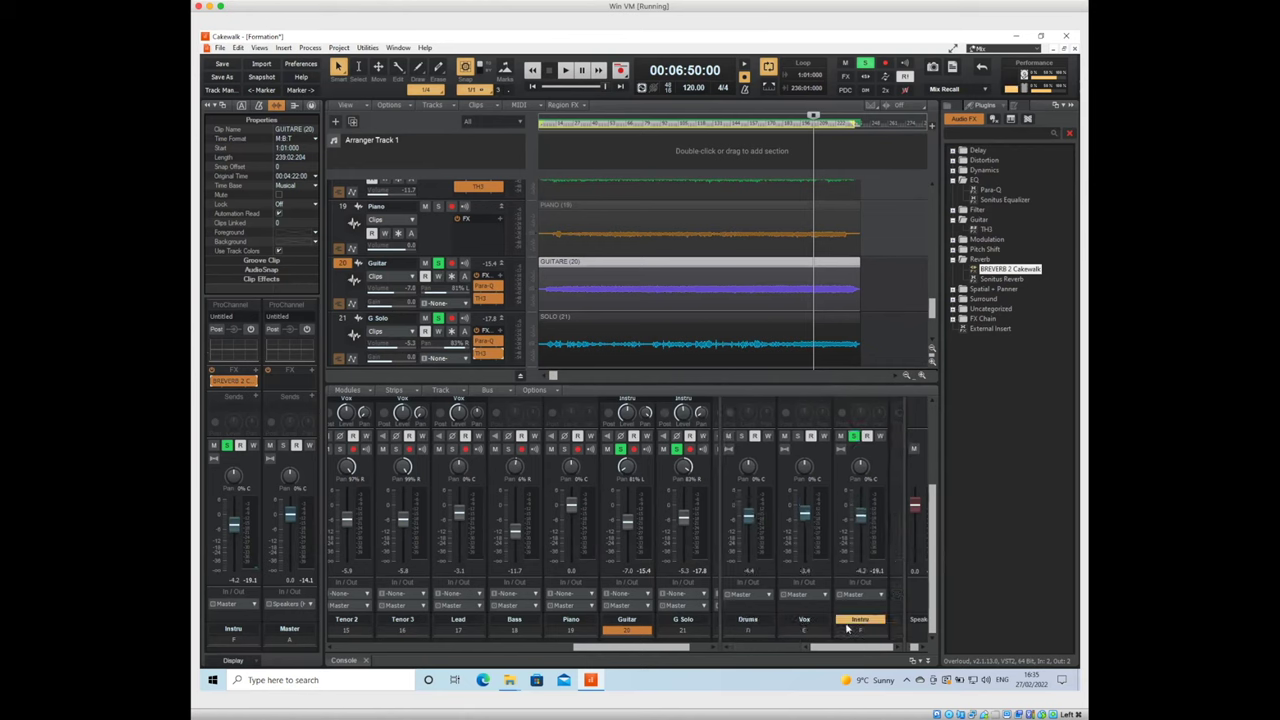
pyautogui.click(505, 391)
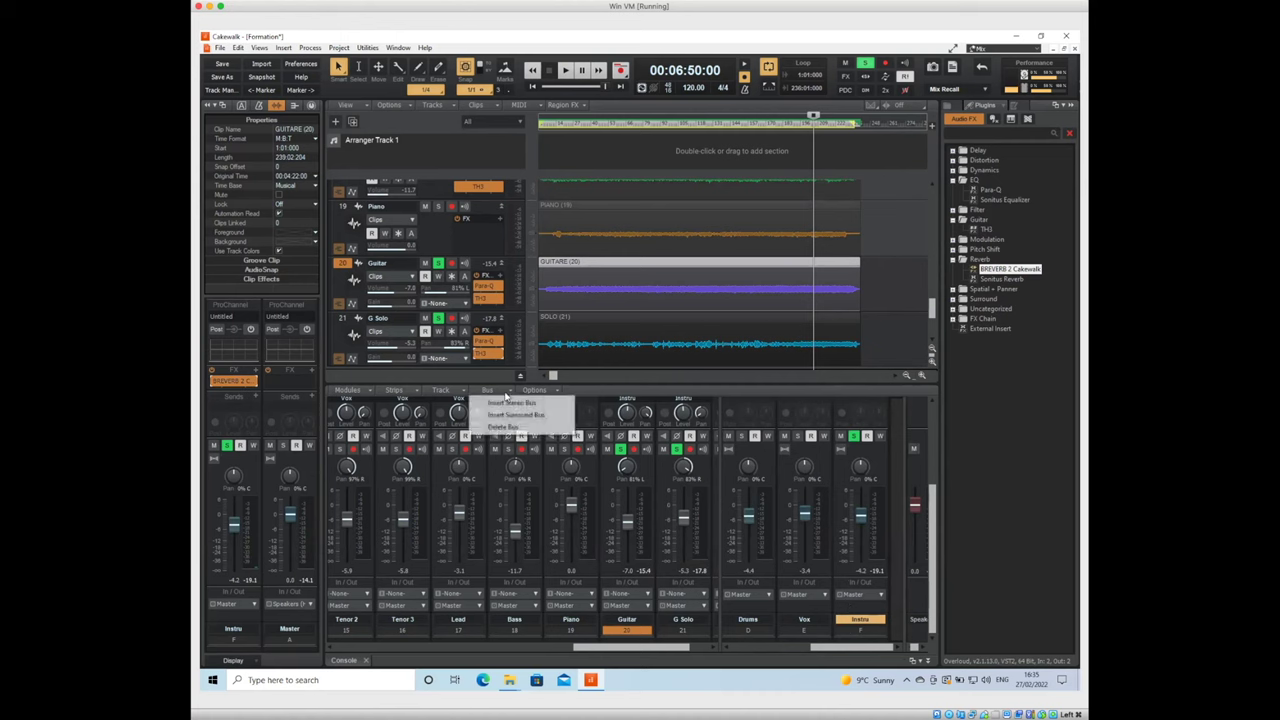
pyautogui.click(510, 403)
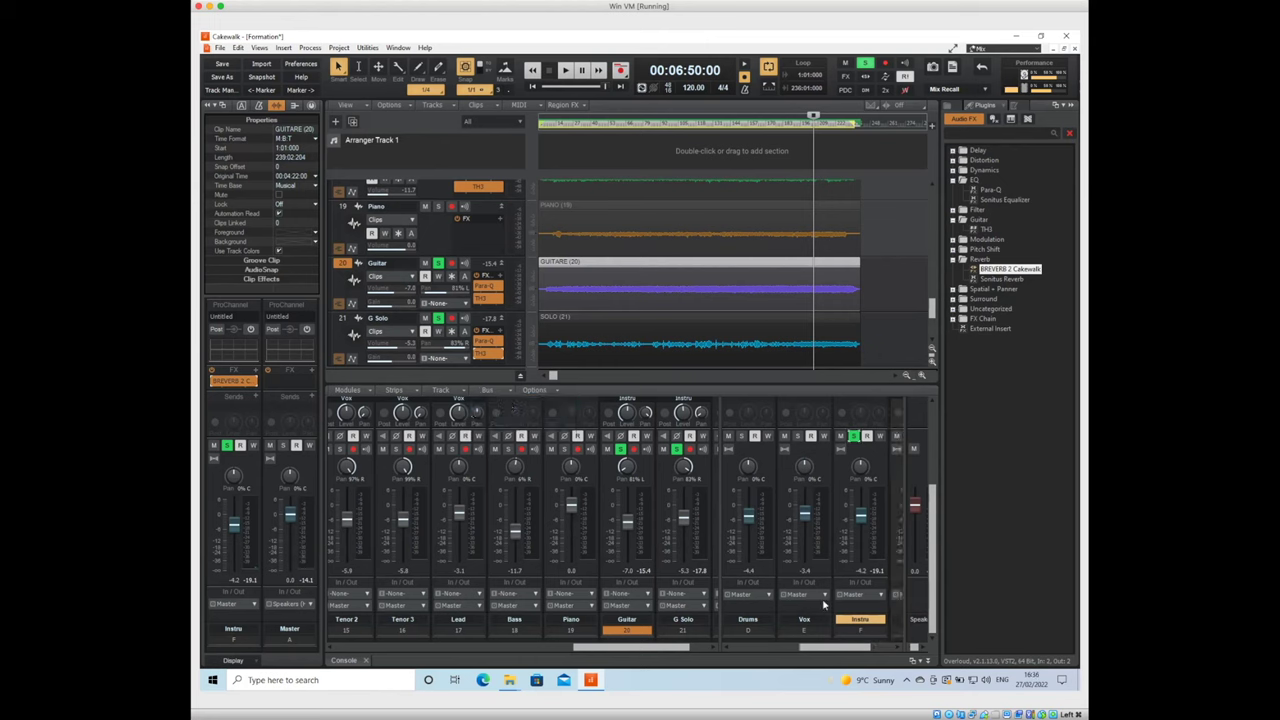
pyautogui.click(910, 647)
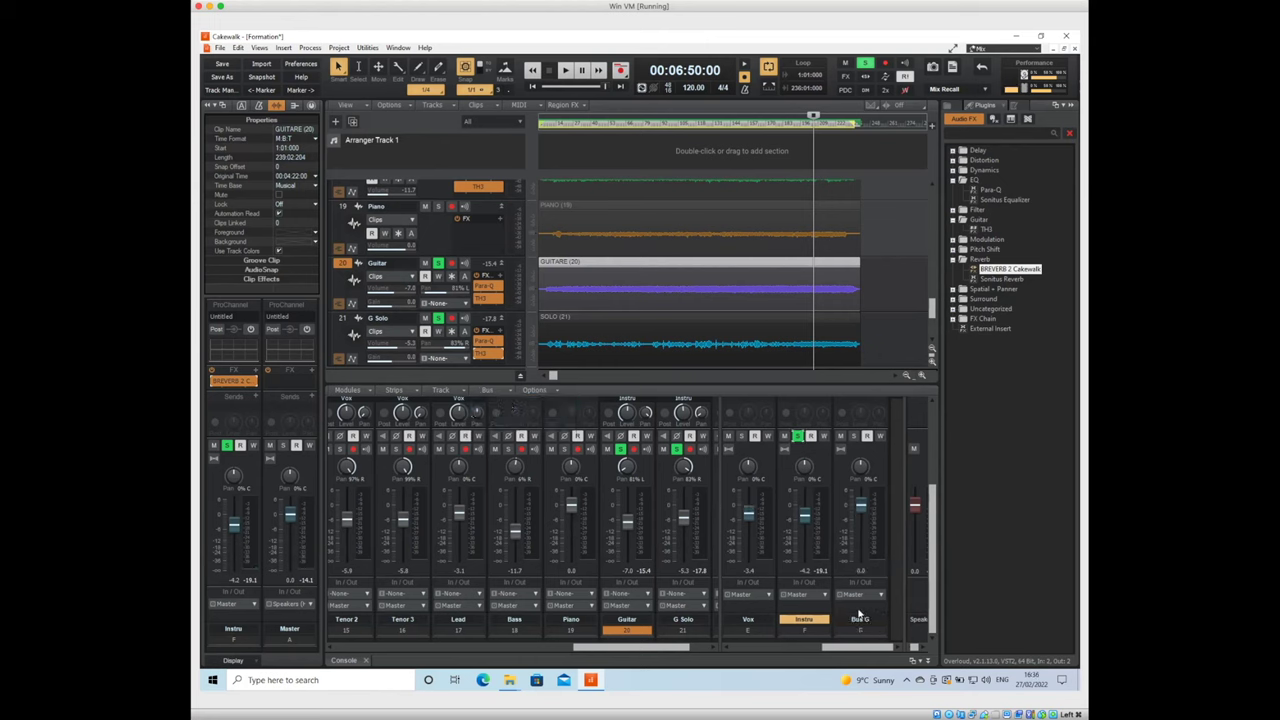
# Rename the new bus as Delay, and solo it with its volume lowered to -6.0 dB
pyautogui.click(862, 619)
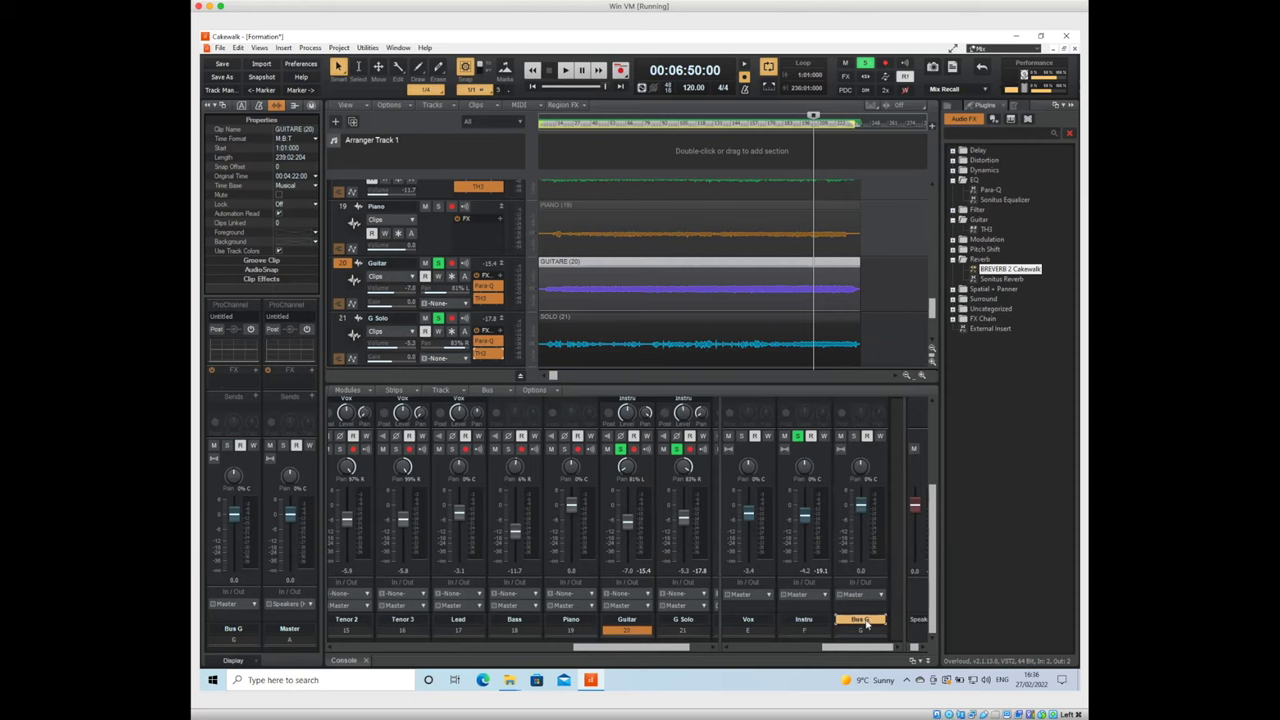
pyautogui.doubleClick(867, 621)
pyautogui.write('G')
pyautogui.write('elay')
pyautogui.press('Return')
pyautogui.click(853, 436)
pyautogui.moveTo(858, 506); pyautogui.dragTo(860, 519)
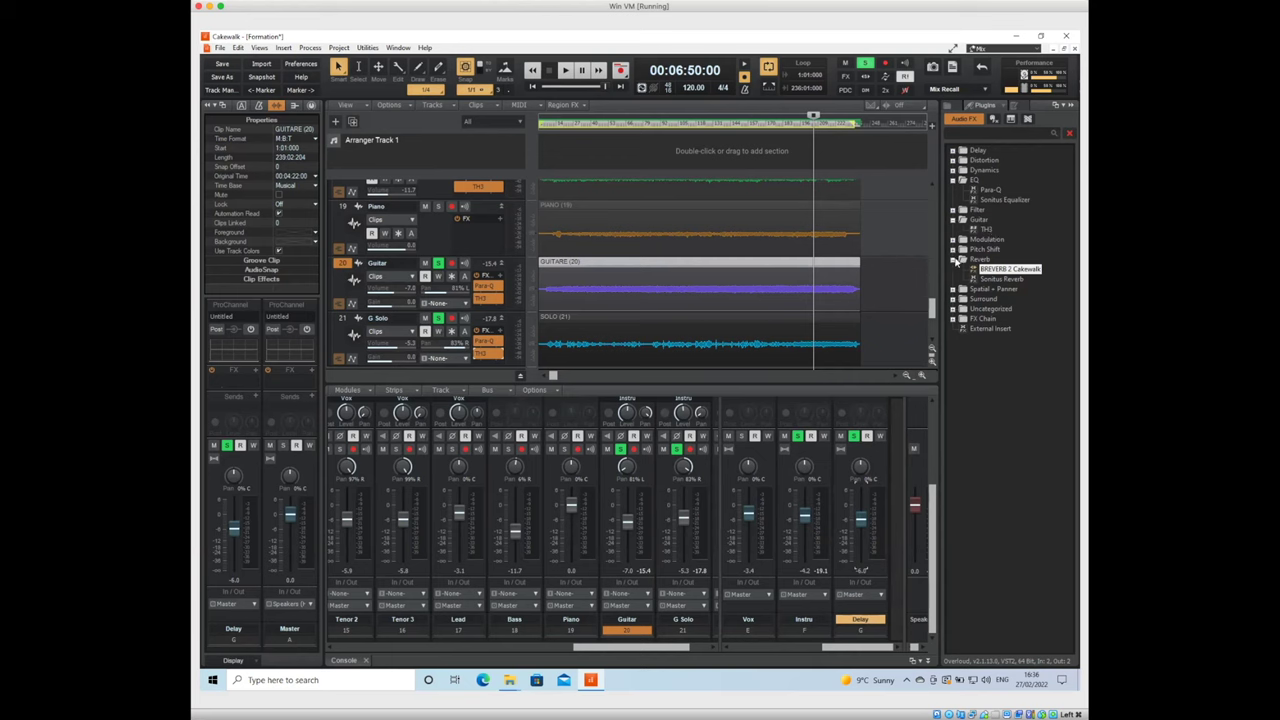
# Look through the Reverb, Modulation, FX Chain, Surround, Spatial + Panner and Pitch Shift categories in the plug-in browser for available effects
pyautogui.click(954, 261)
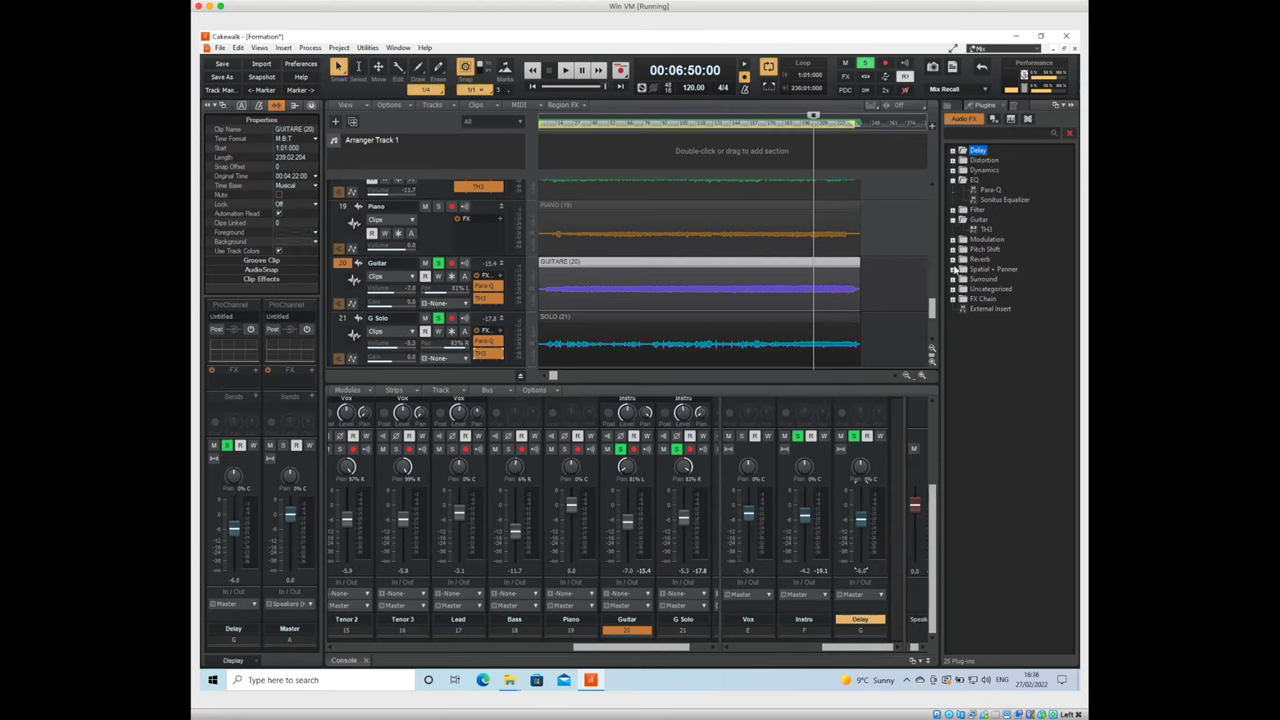
pyautogui.click(953, 270)
pyautogui.click(953, 270)
pyautogui.click(953, 260)
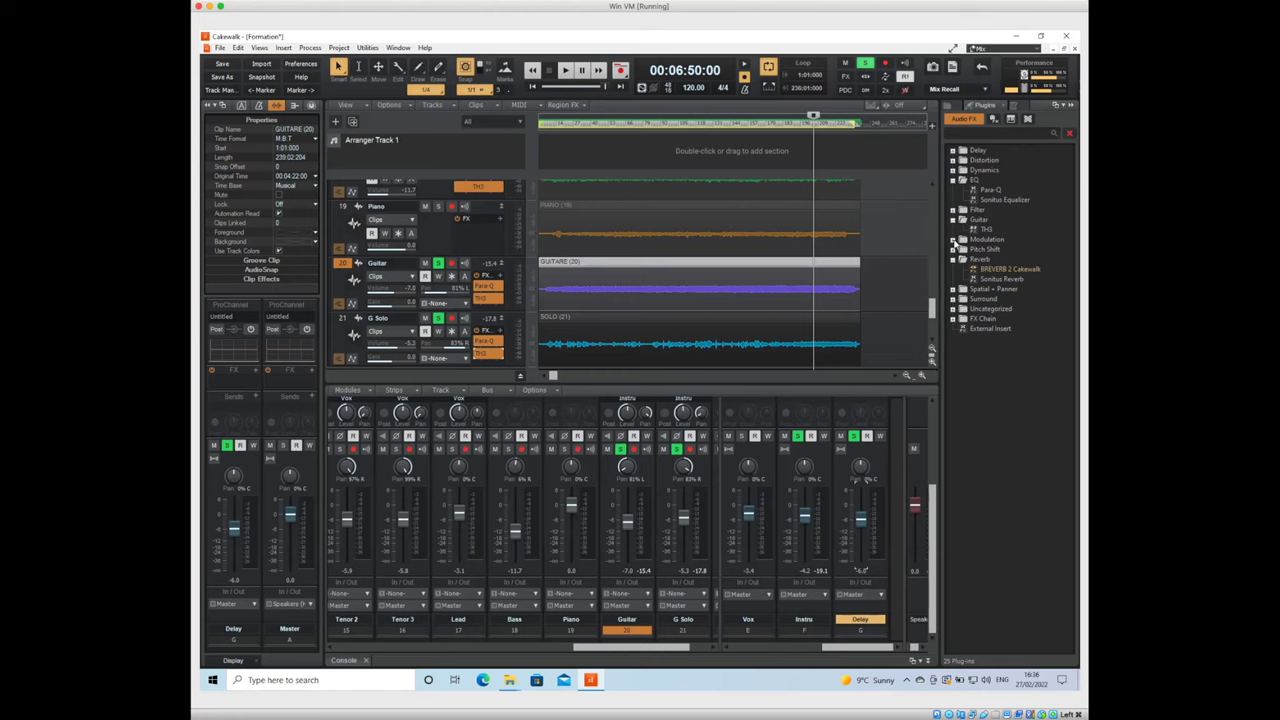
pyautogui.click(954, 240)
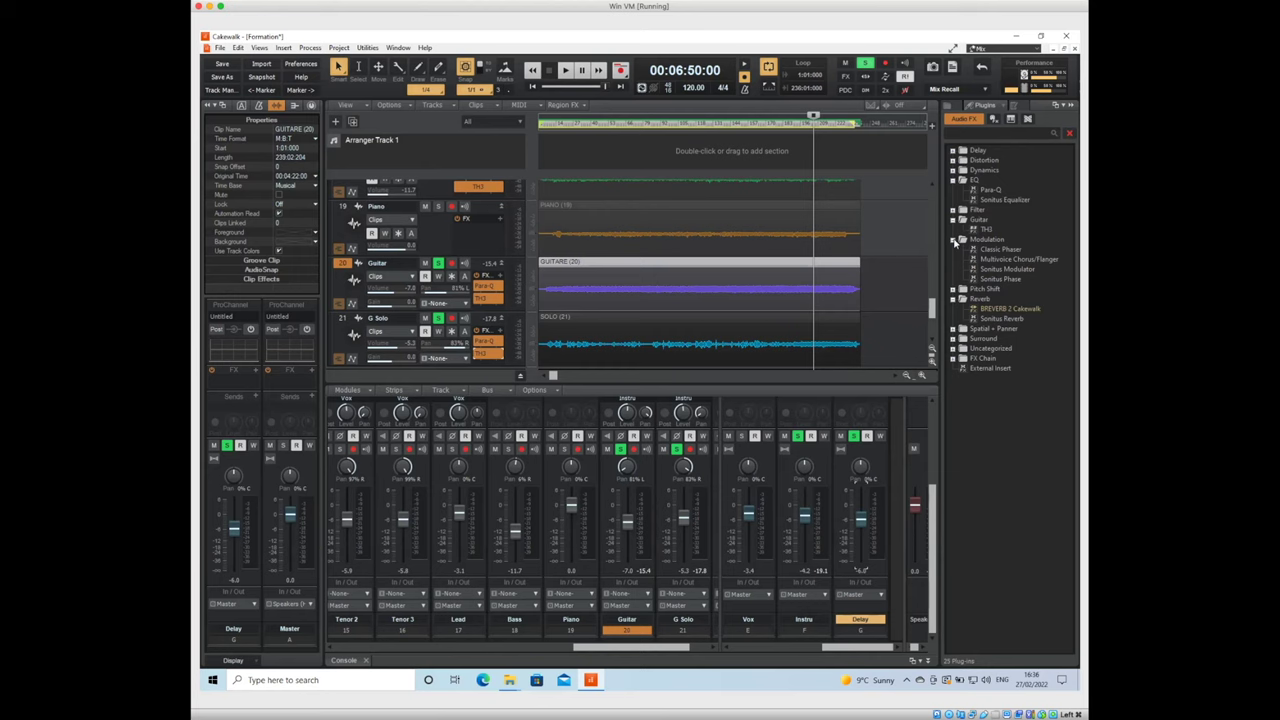
pyautogui.click(954, 240)
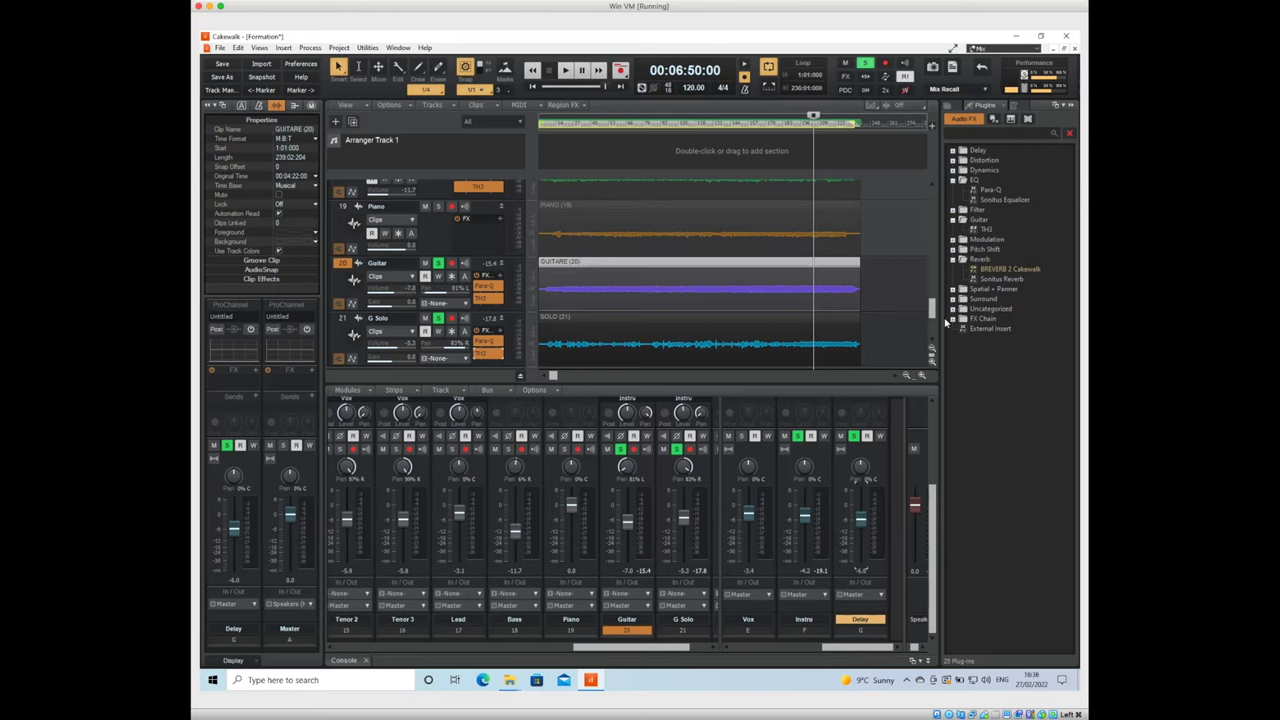
pyautogui.click(952, 321)
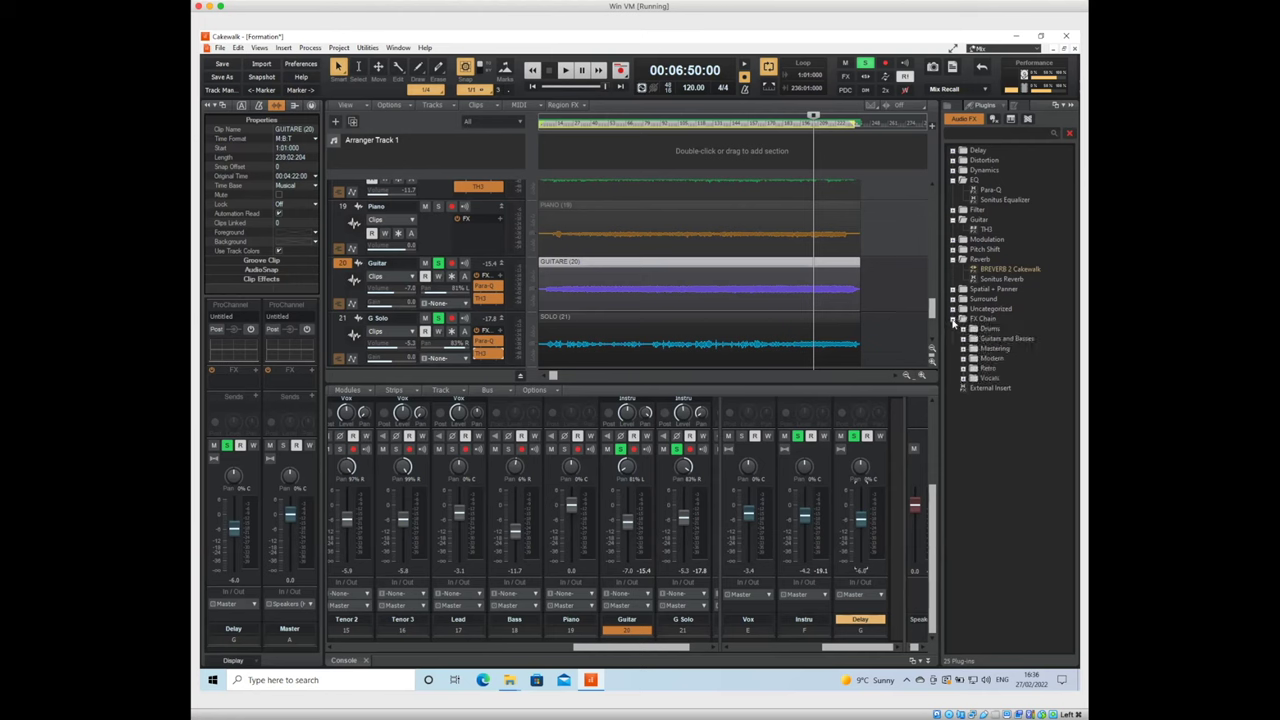
pyautogui.click(953, 319)
pyautogui.click(953, 318)
pyautogui.click(953, 318)
pyautogui.click(953, 300)
pyautogui.click(953, 300)
pyautogui.click(953, 290)
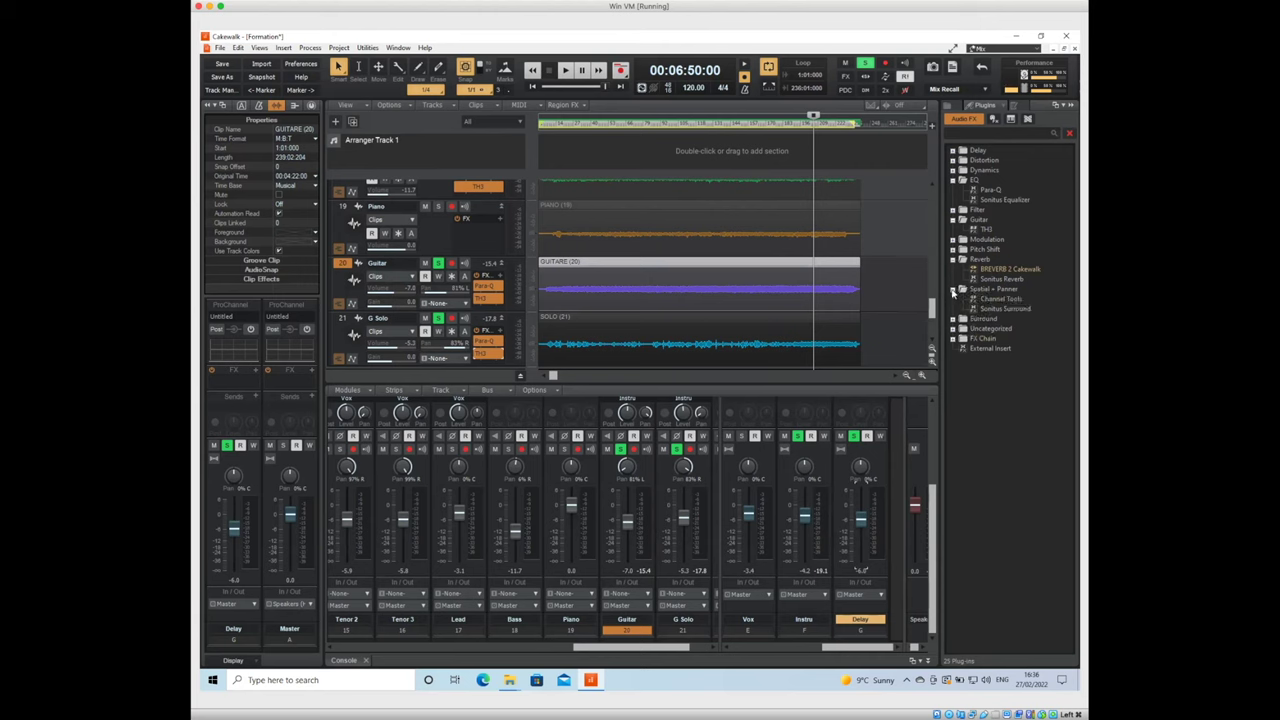
pyautogui.click(953, 290)
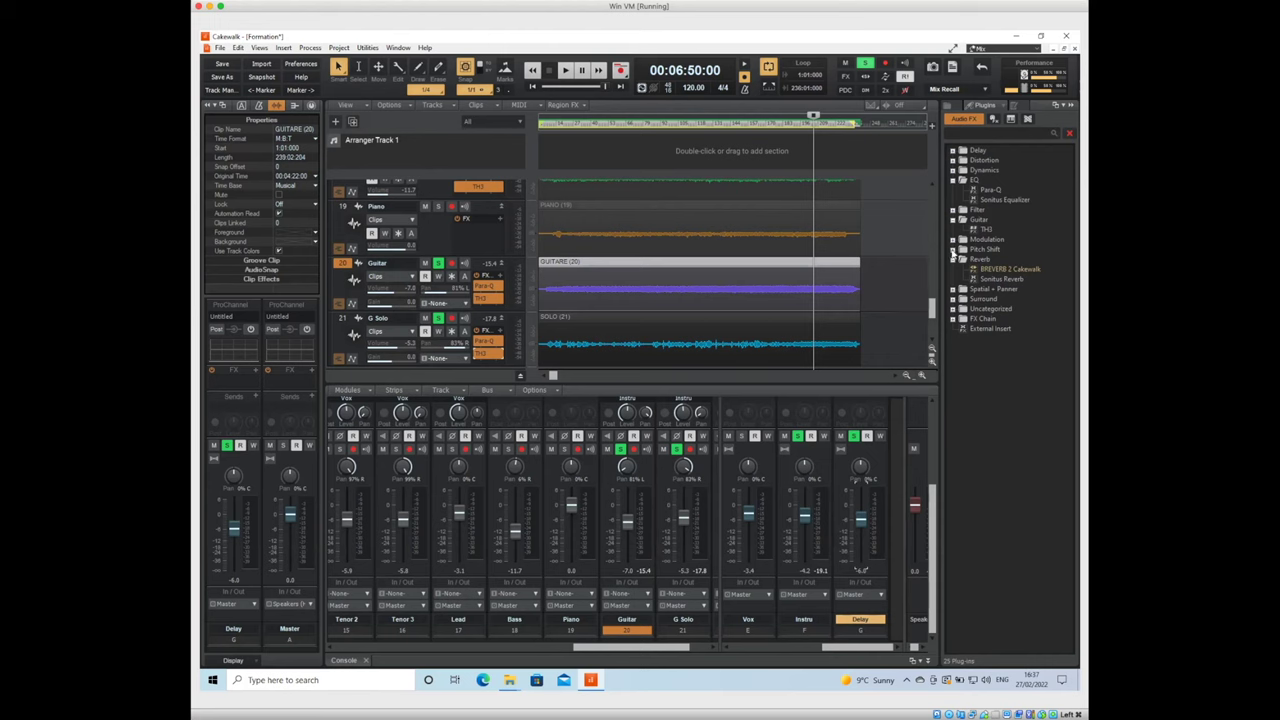
pyautogui.click(953, 250)
pyautogui.click(953, 250)
pyautogui.click(953, 240)
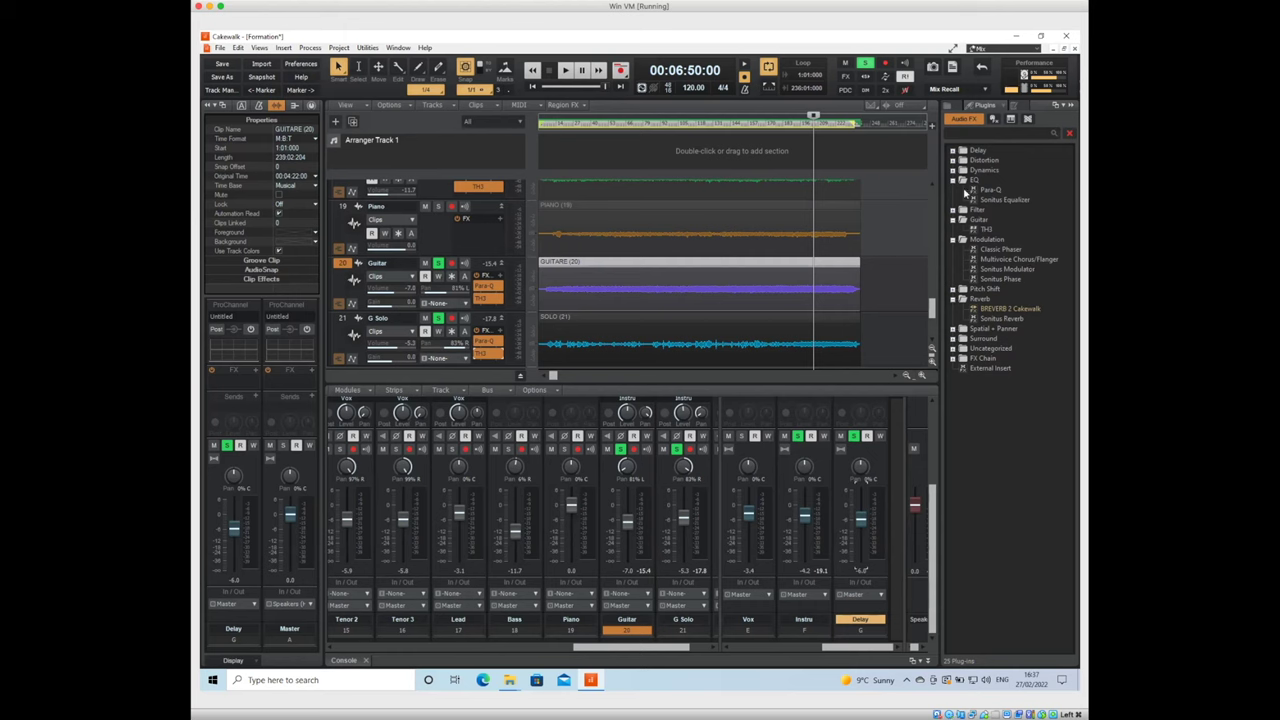
# Add the Sonitus Delay plug-in to the Delay bus's effects
pyautogui.click(953, 151)
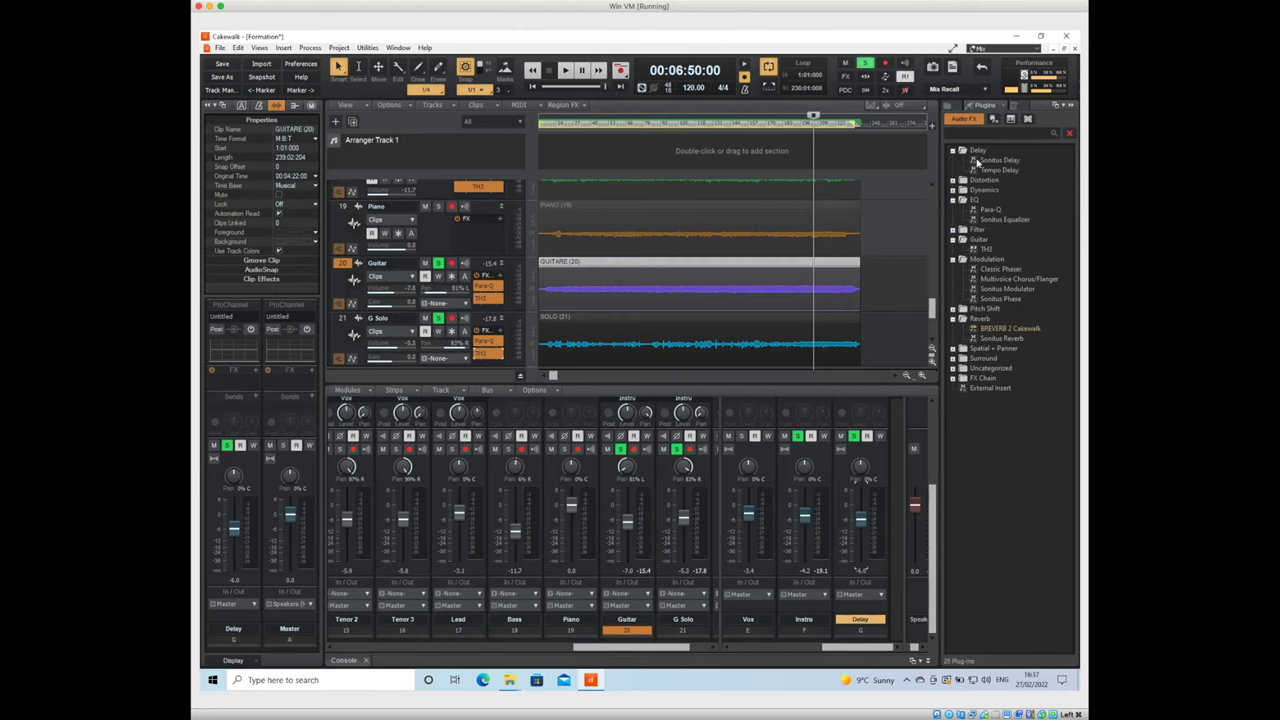
pyautogui.click(998, 162)
pyautogui.moveTo(998, 162); pyautogui.dragTo(228, 383)
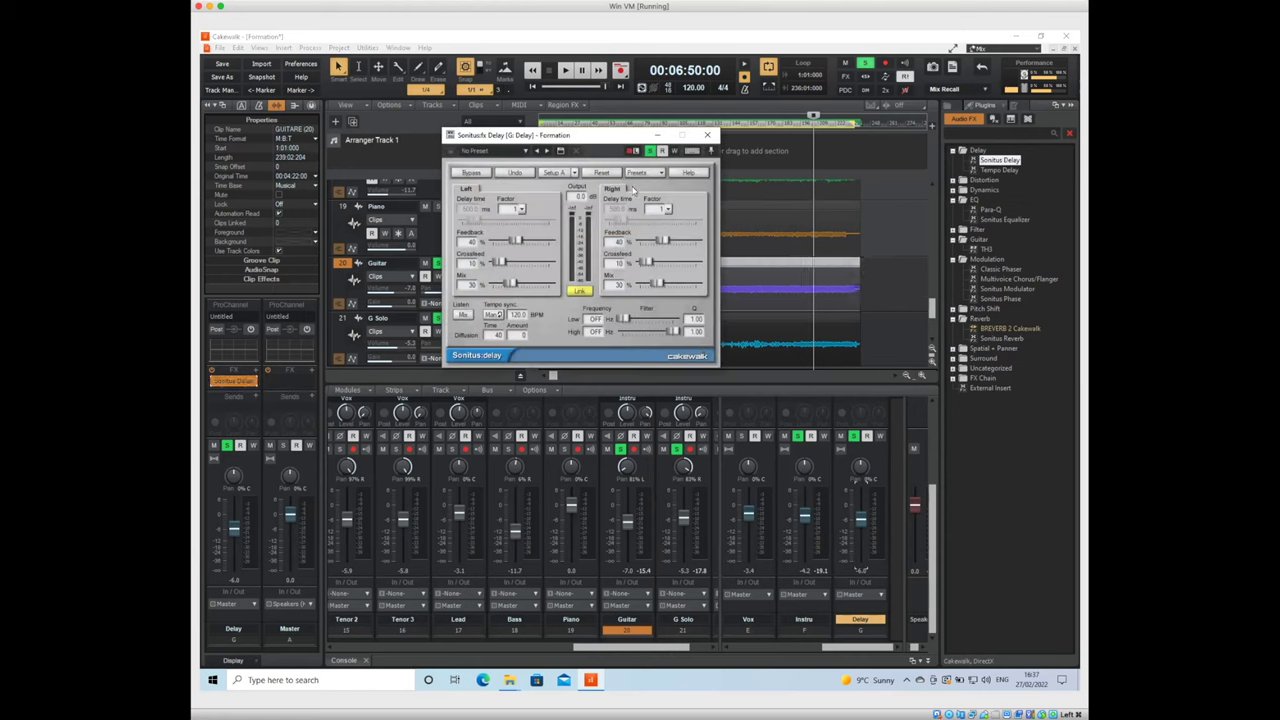
# Load the Guitar Delay preset in Sonitus Delay, close the plug-in window and select the G Solo track
pyautogui.click(640, 175)
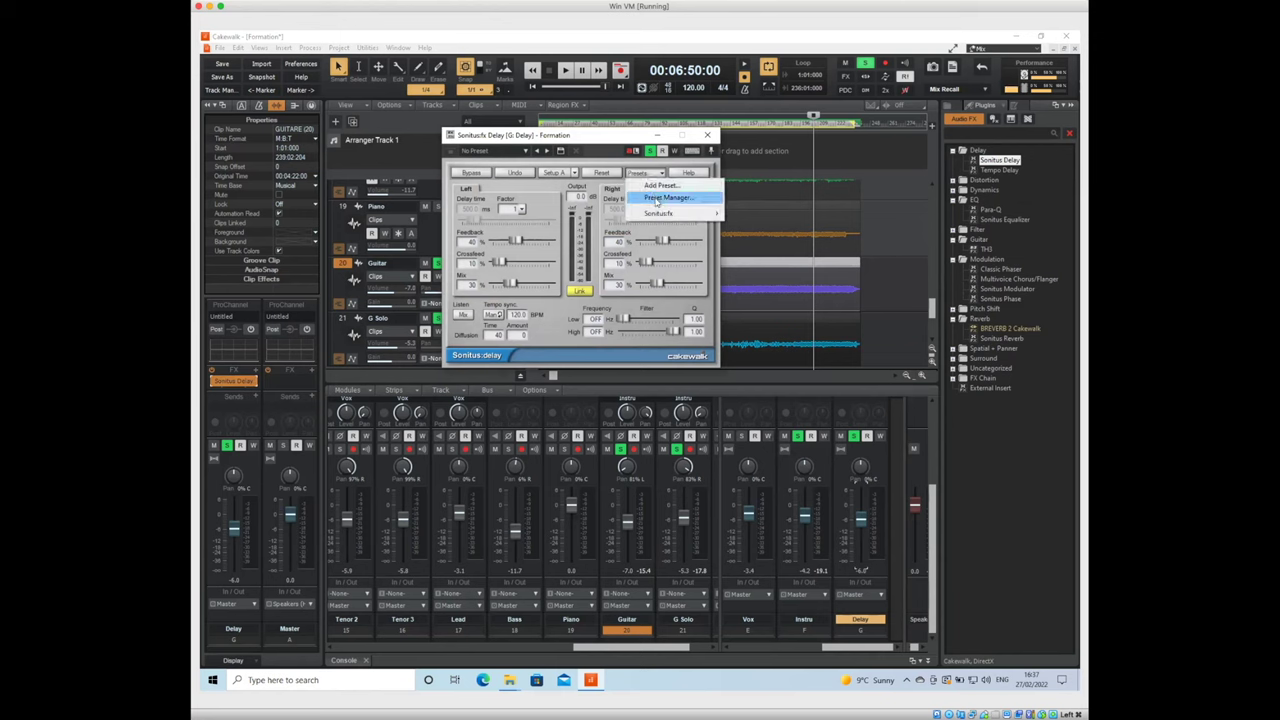
pyautogui.moveTo(660, 215)
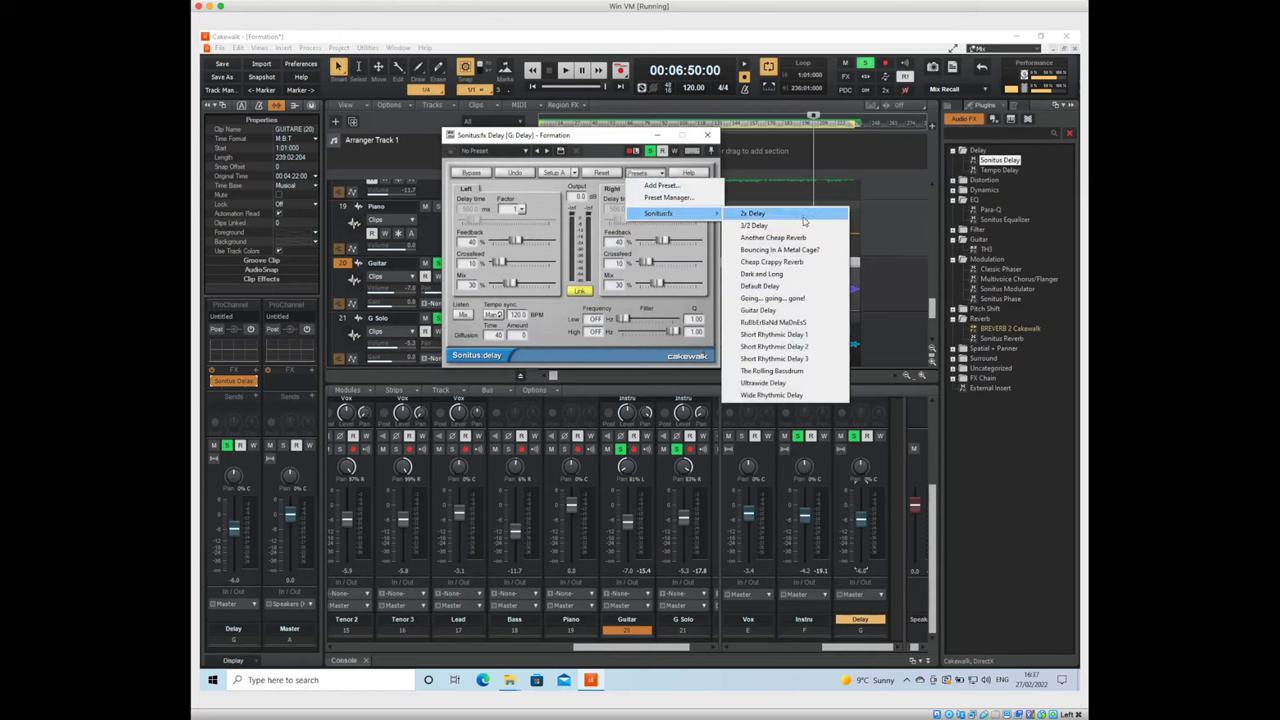
pyautogui.click(788, 310)
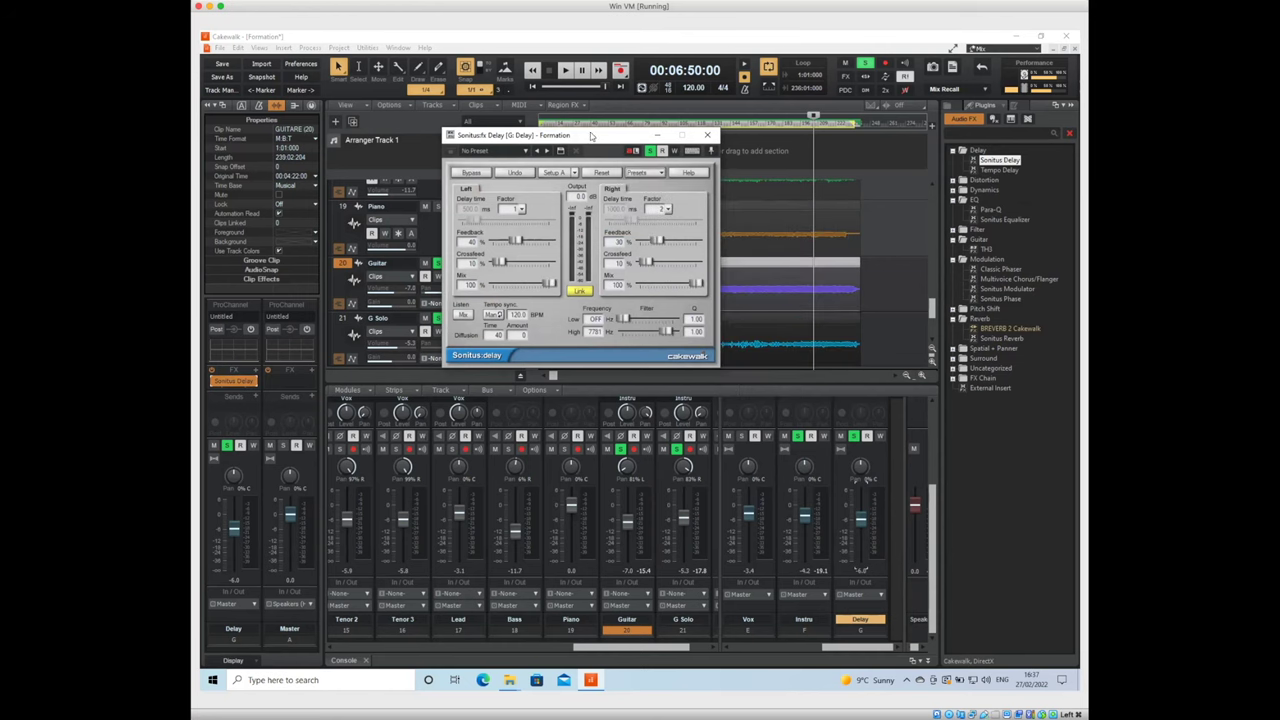
pyautogui.click(707, 134)
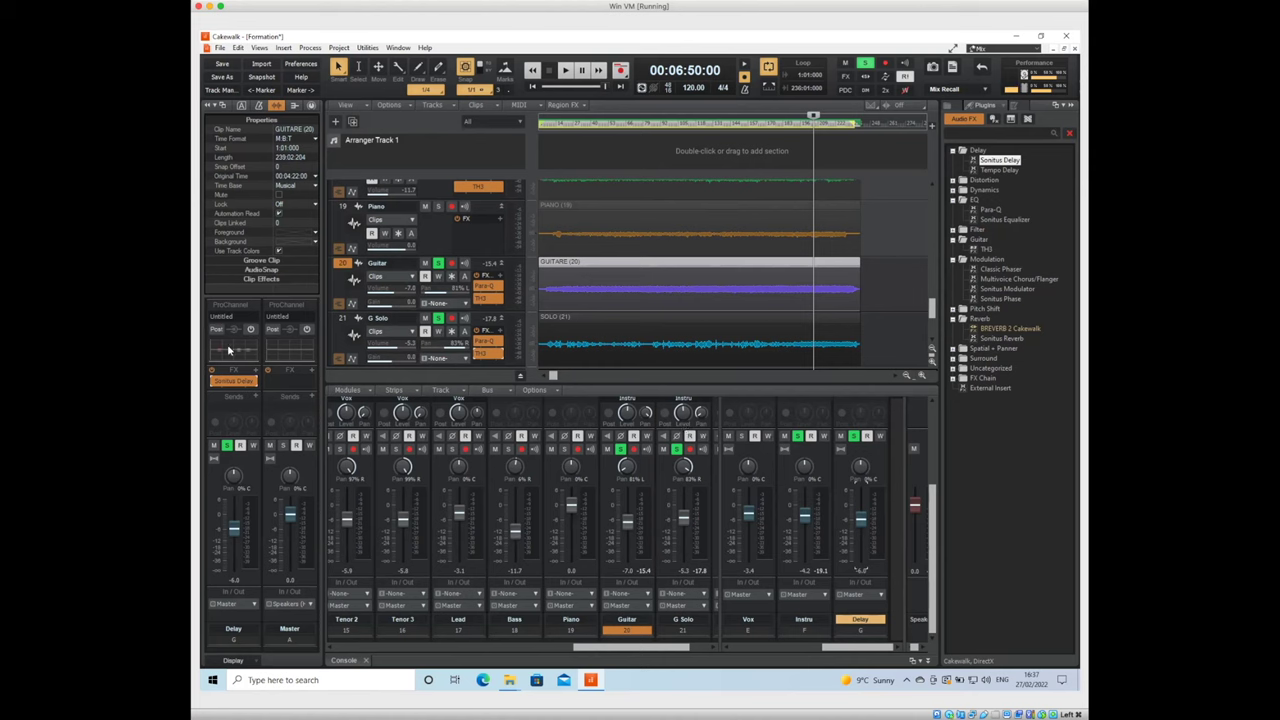
pyautogui.click(684, 624)
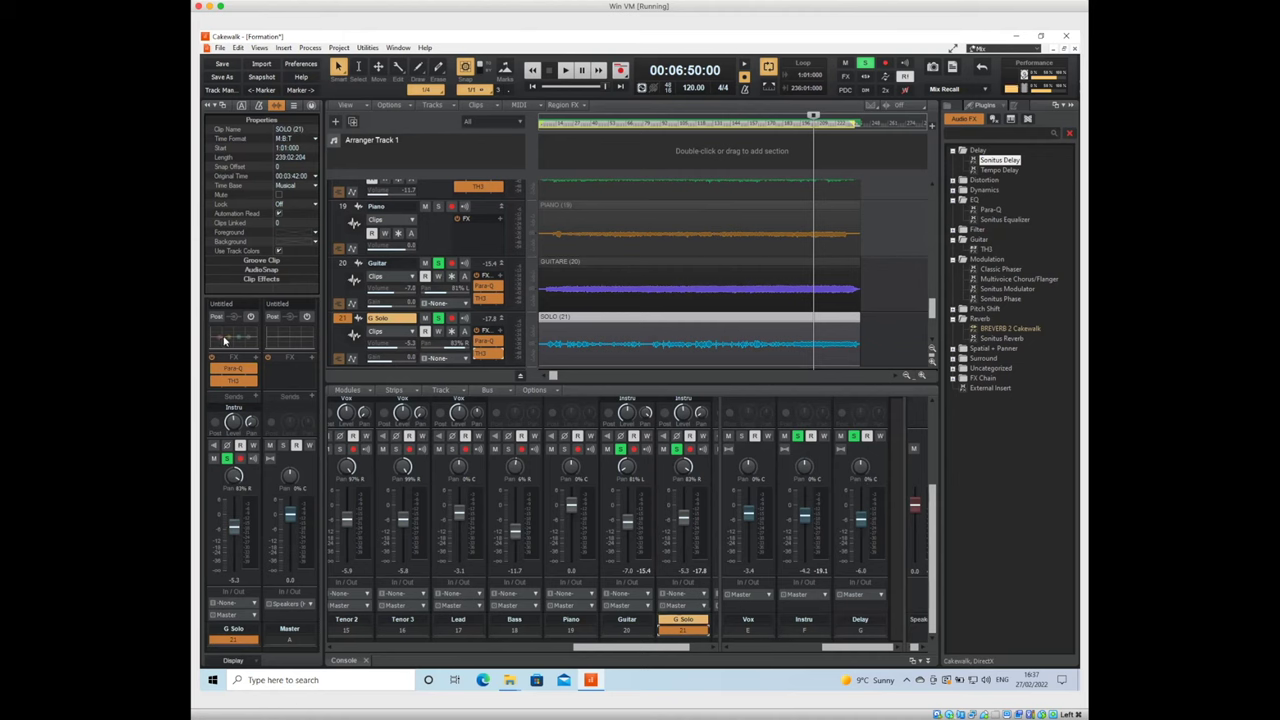
pyautogui.rightClick(227, 341)
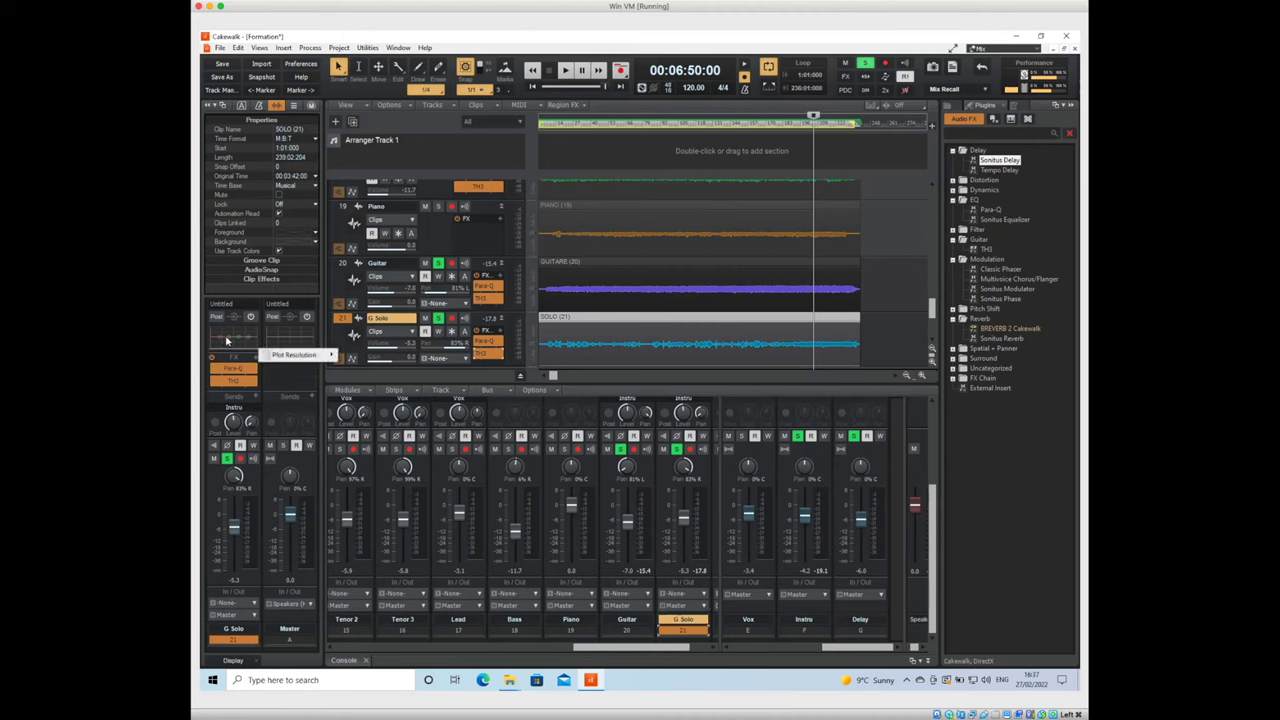
pyautogui.moveTo(318, 357)
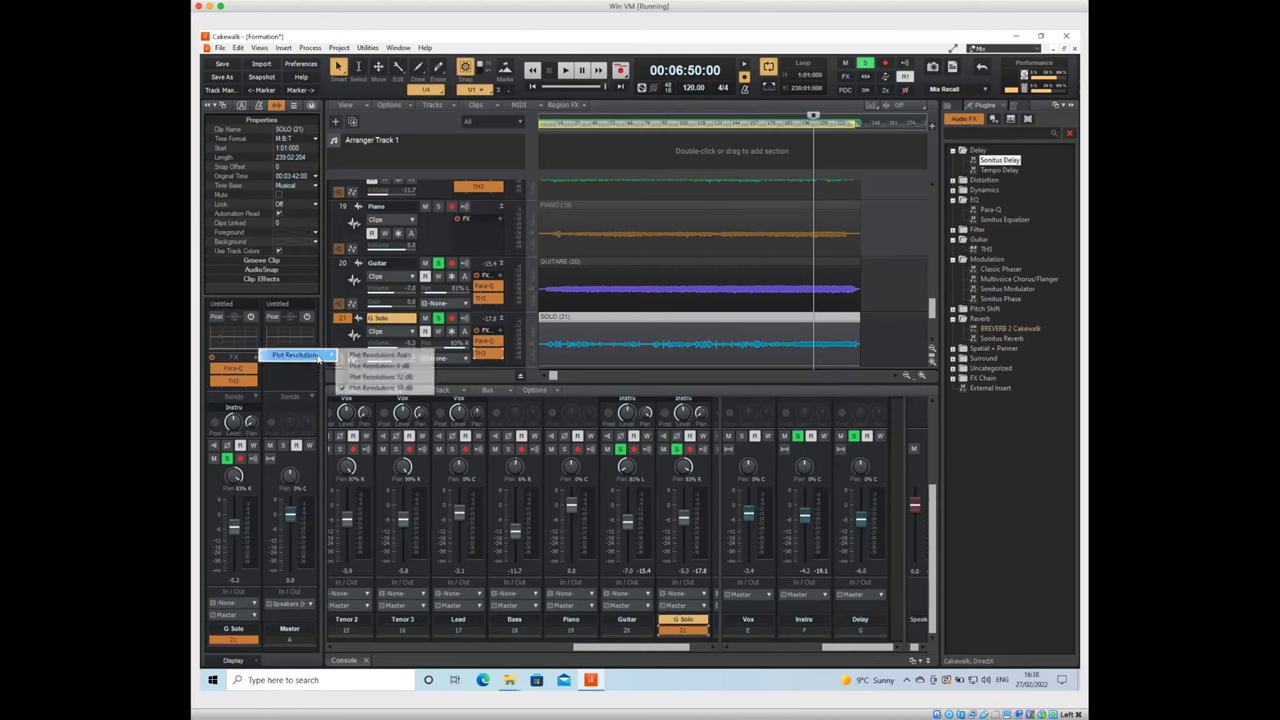
pyautogui.click(218, 332)
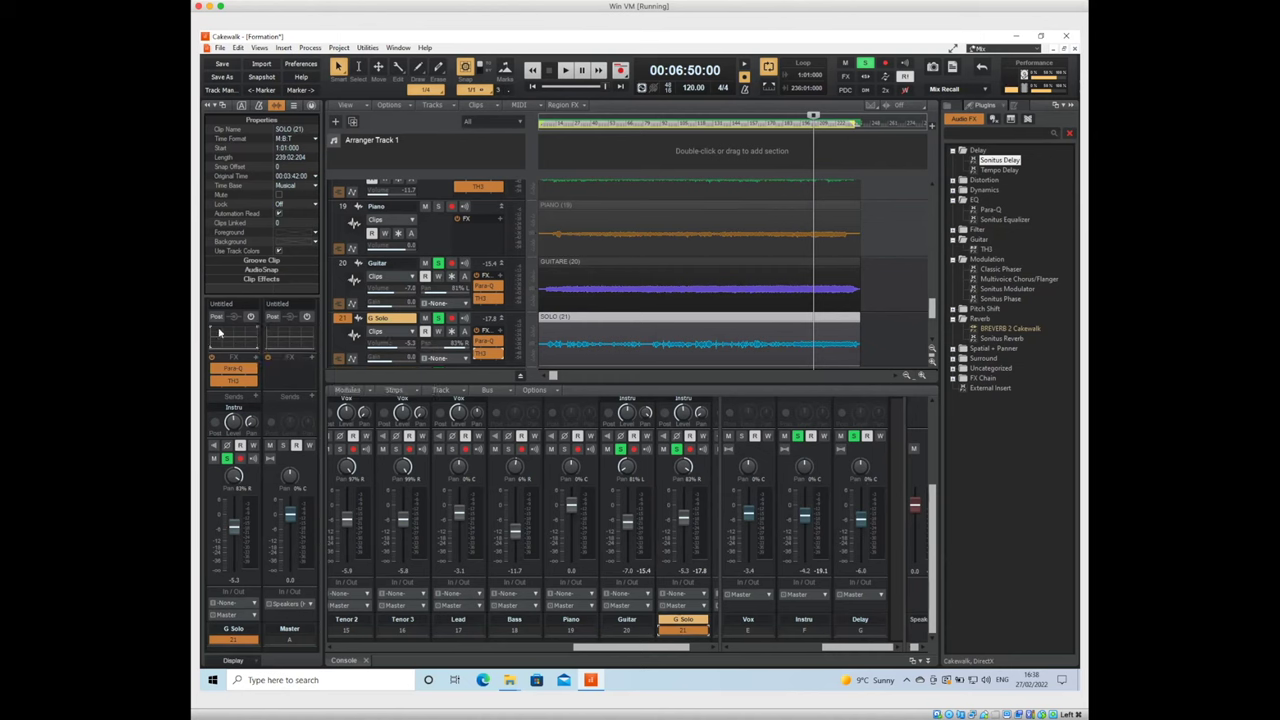
pyautogui.click(251, 317)
pyautogui.click(251, 317)
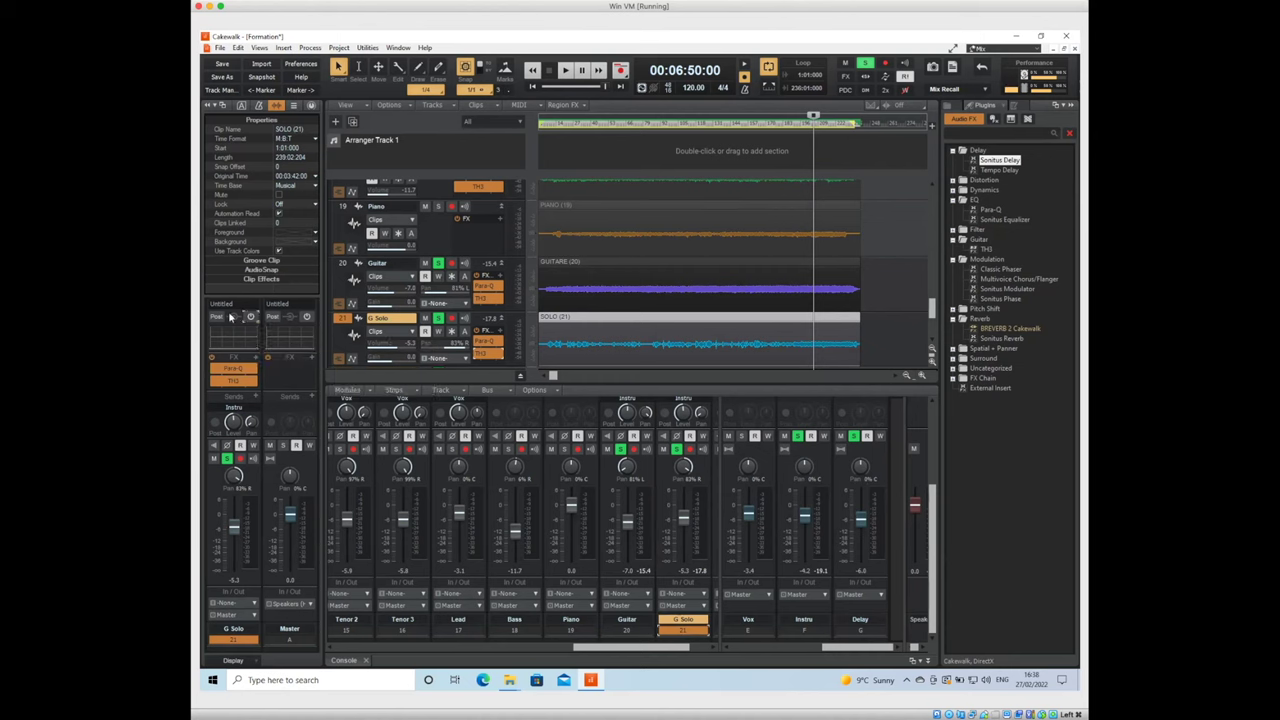
# Send the G Solo track to the Delay bus, toggle that send's Post setting and adjust its level and pan
pyautogui.click(255, 398)
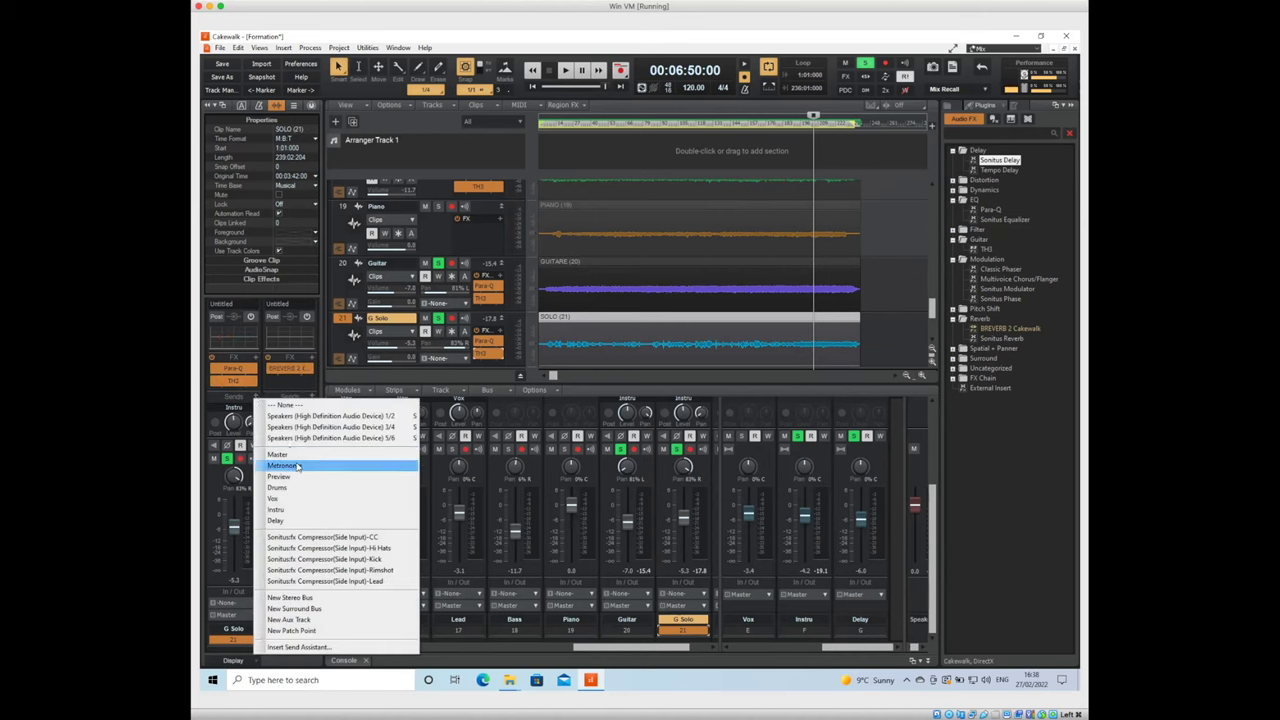
pyautogui.click(291, 522)
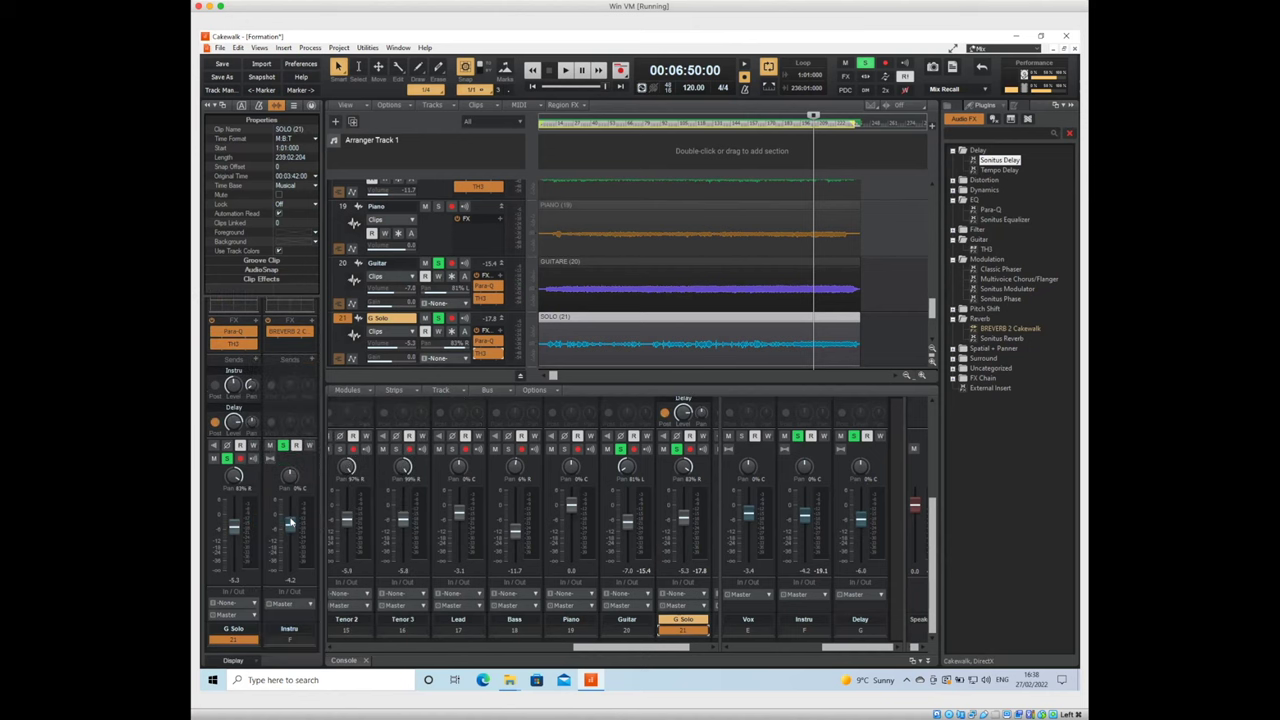
pyautogui.click(214, 422)
pyautogui.scroll(-6, 233, 420)
pyautogui.scroll(-2, 233, 420)
pyautogui.moveTo(251, 422)
pyautogui.scroll(-5, 252, 422)
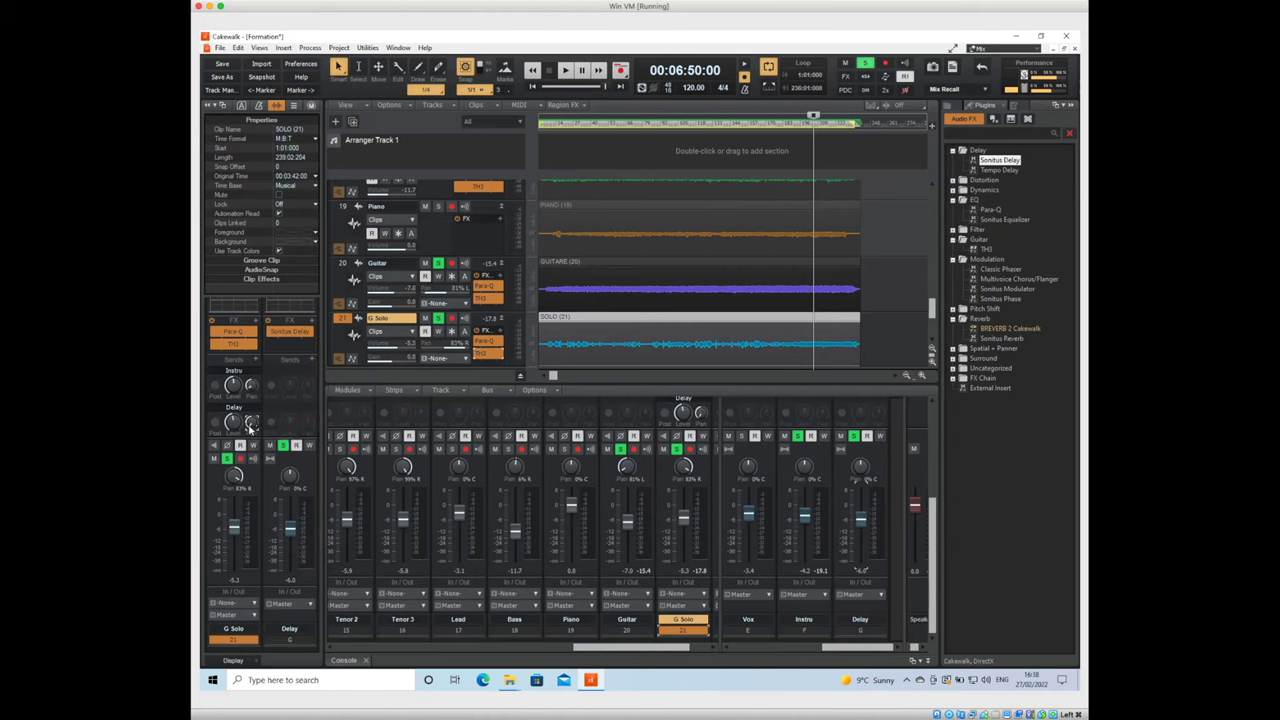
pyautogui.scroll(1, 252, 422)
# Unsolo the Guitar track and the Instru bus, and play back the G Solo track with its delay
pyautogui.click(621, 448)
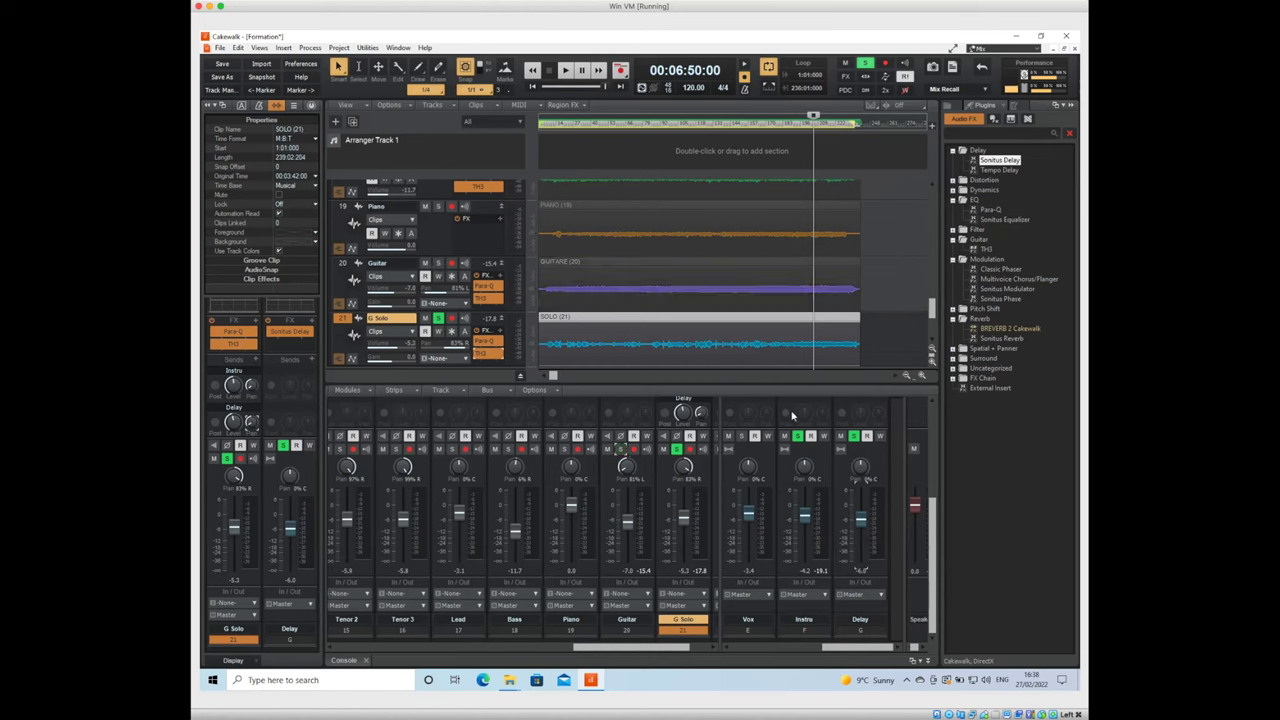
pyautogui.click(840, 452)
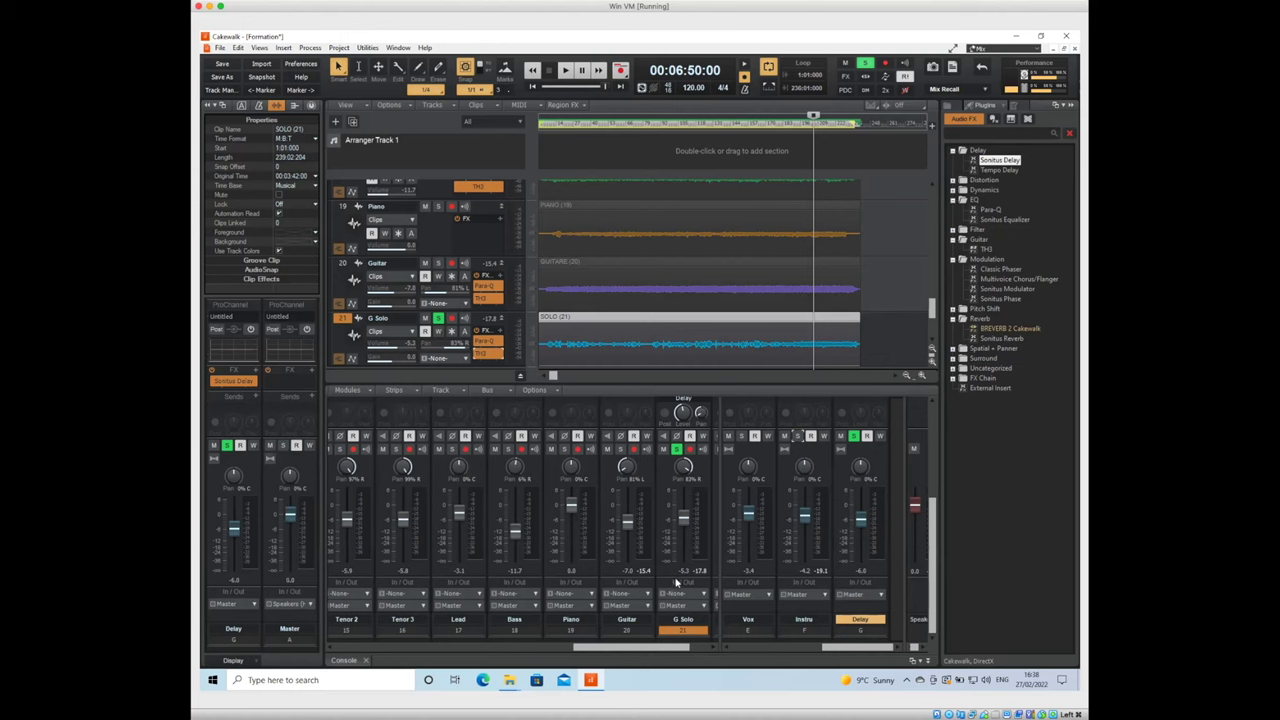
pyautogui.press('space')
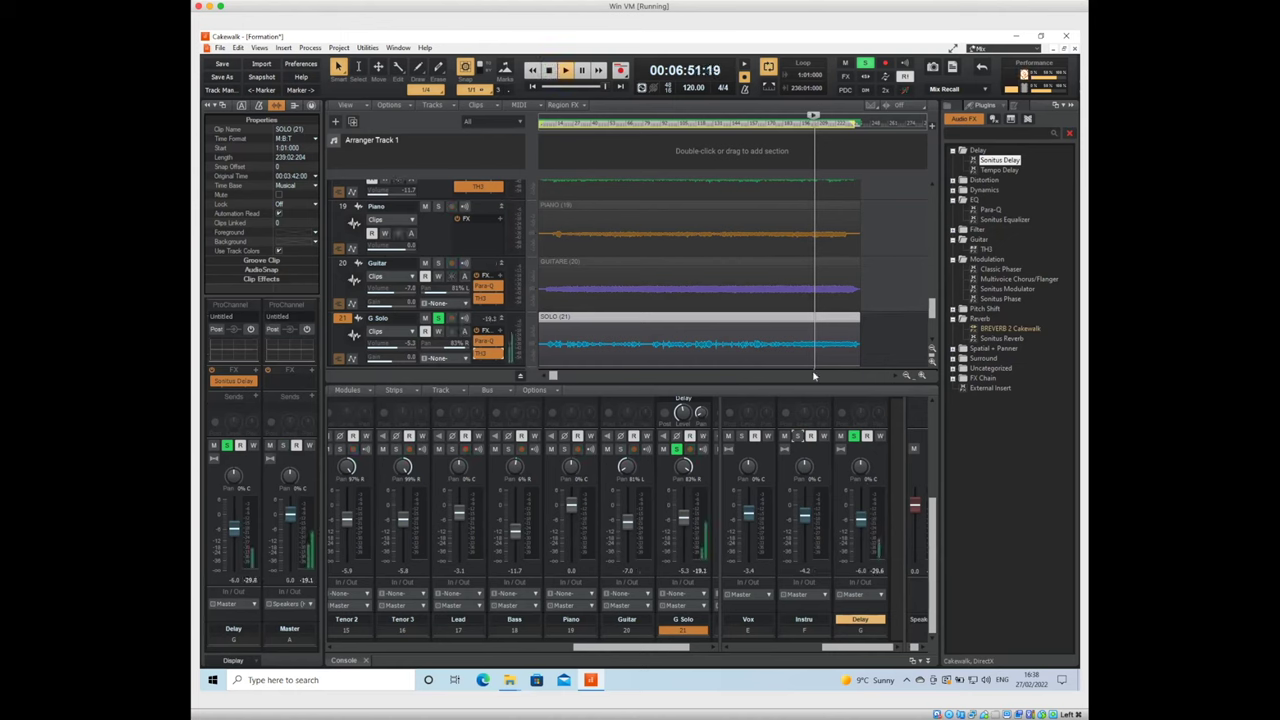
pyautogui.moveTo(801, 492)
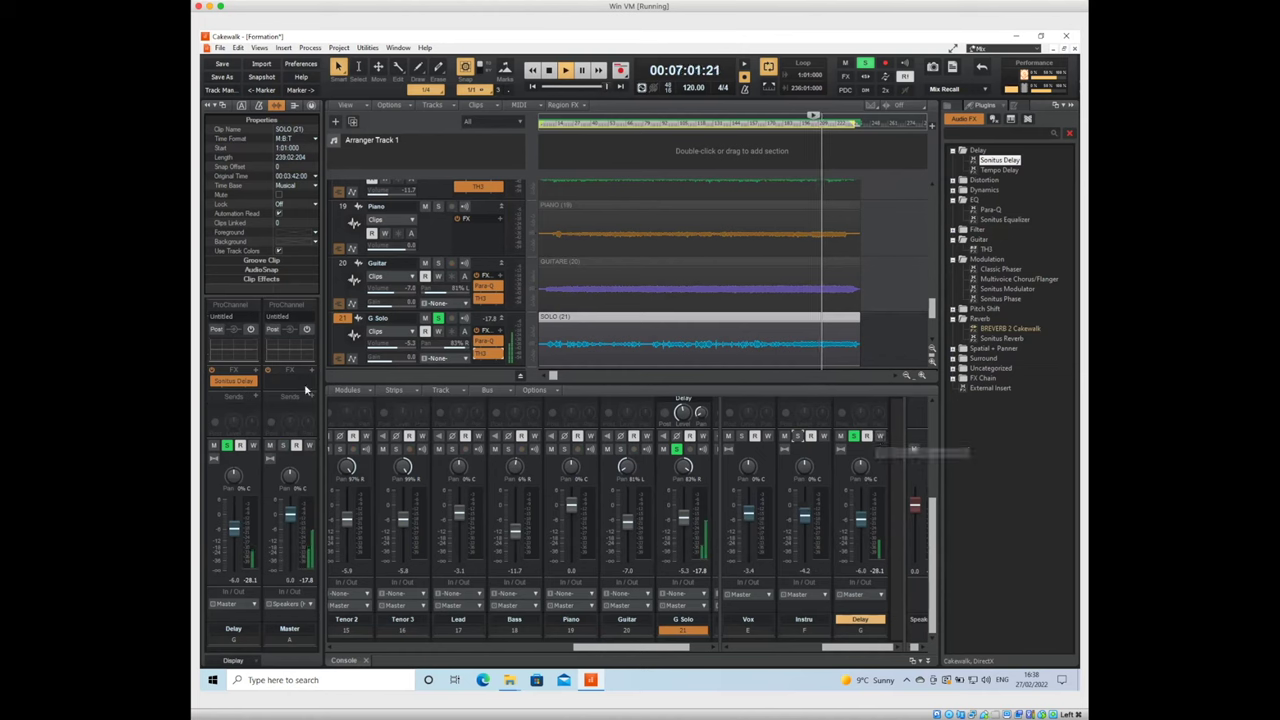
pyautogui.press('space')
# Open Sonitus Delay on the Delay bus and audition the Short Rhythmic Delay 1 preset on the solo
pyautogui.doubleClick(233, 381)
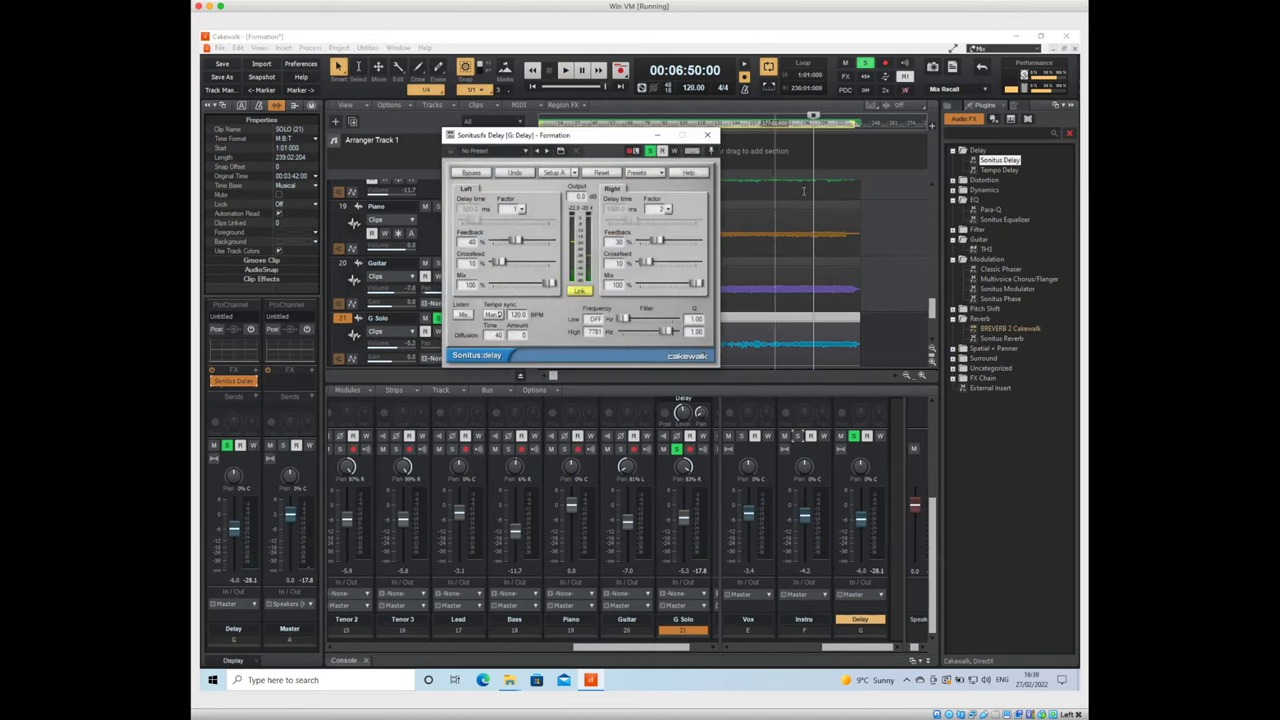
pyautogui.click(664, 175)
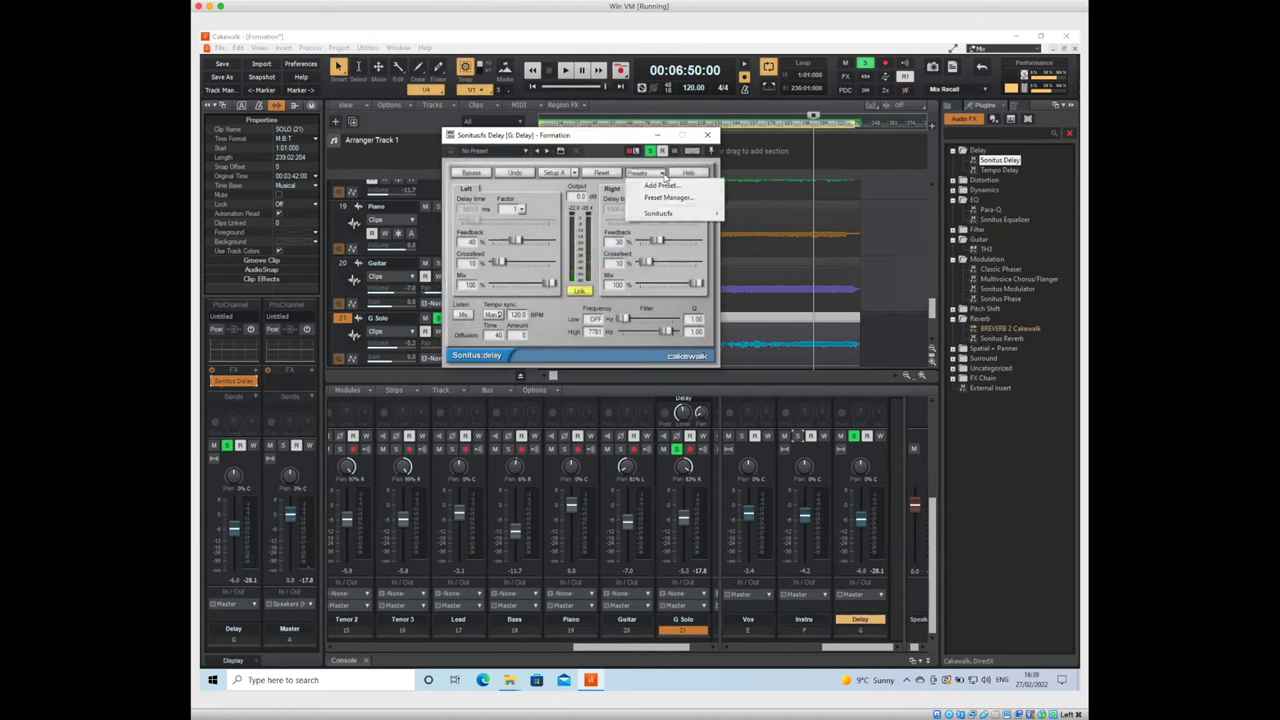
pyautogui.moveTo(668, 216)
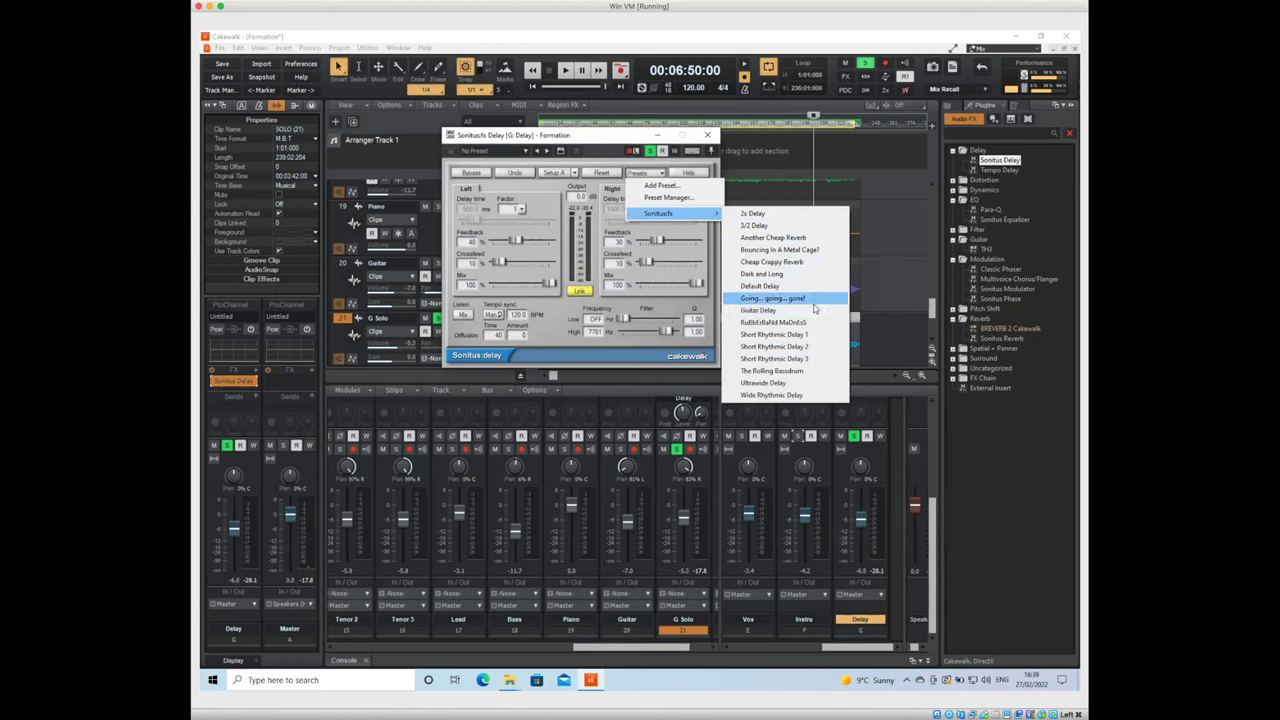
pyautogui.click(772, 334)
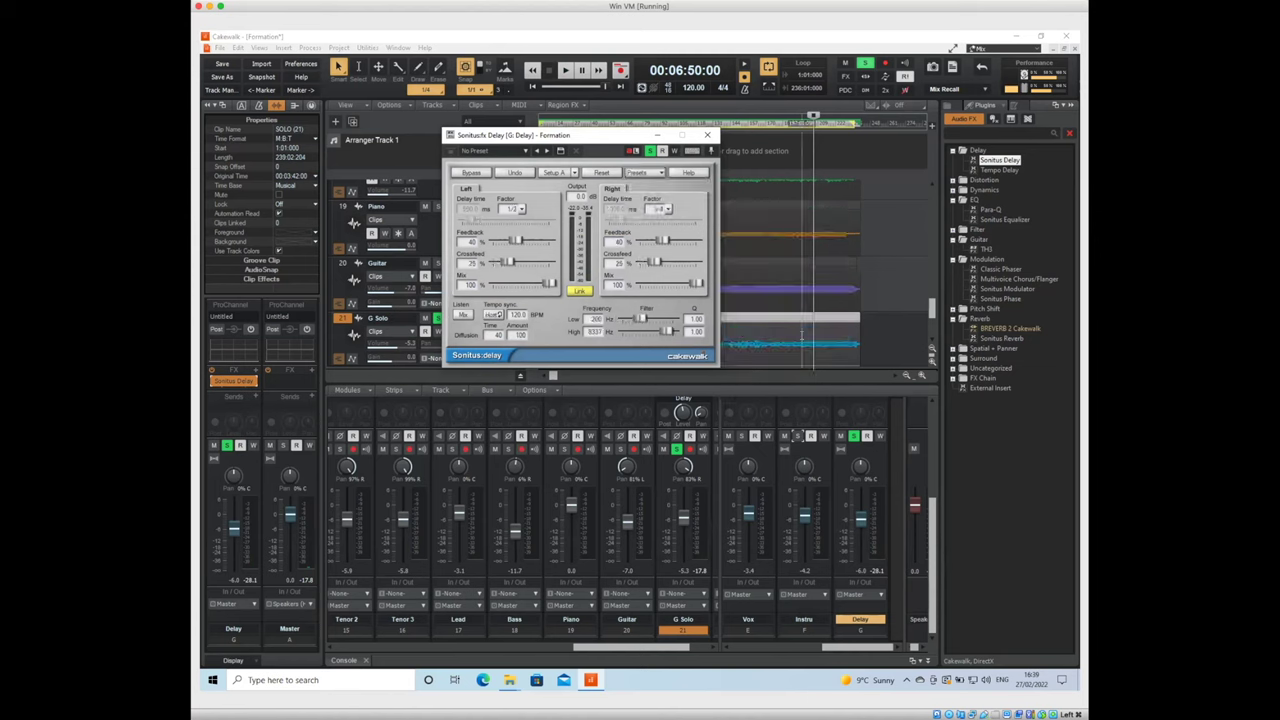
pyautogui.press('space')
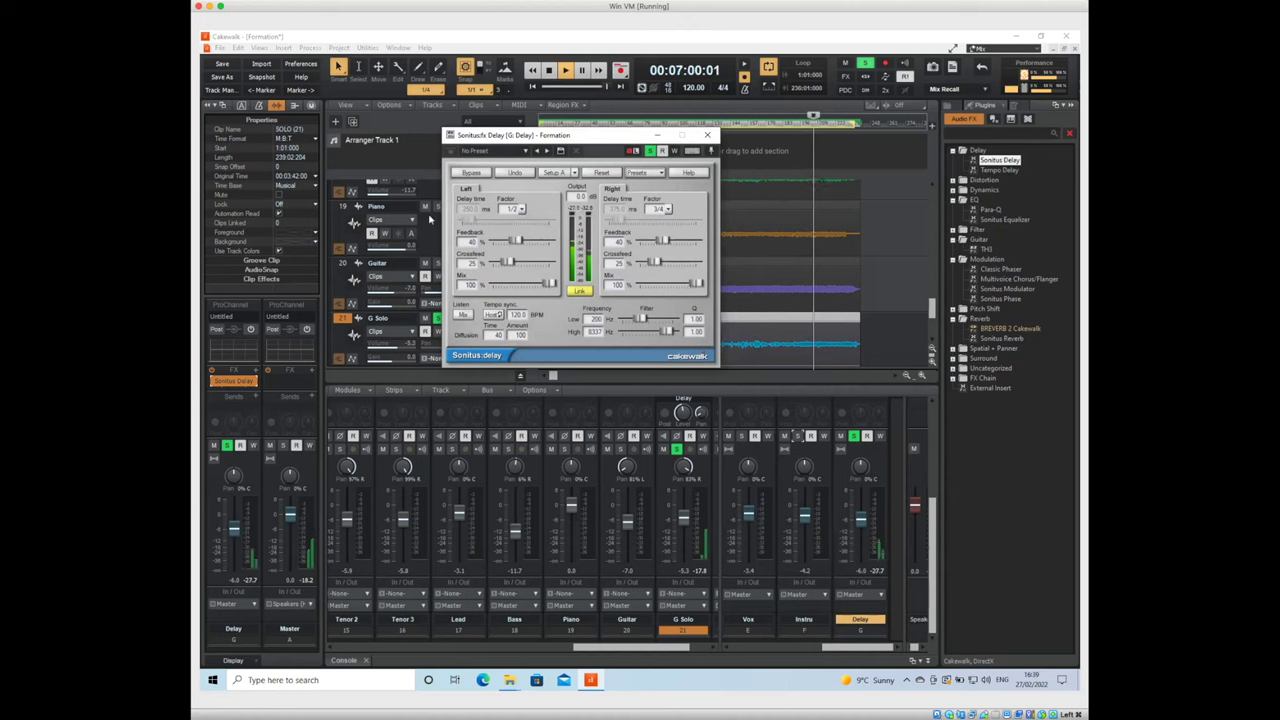
pyautogui.press('space')
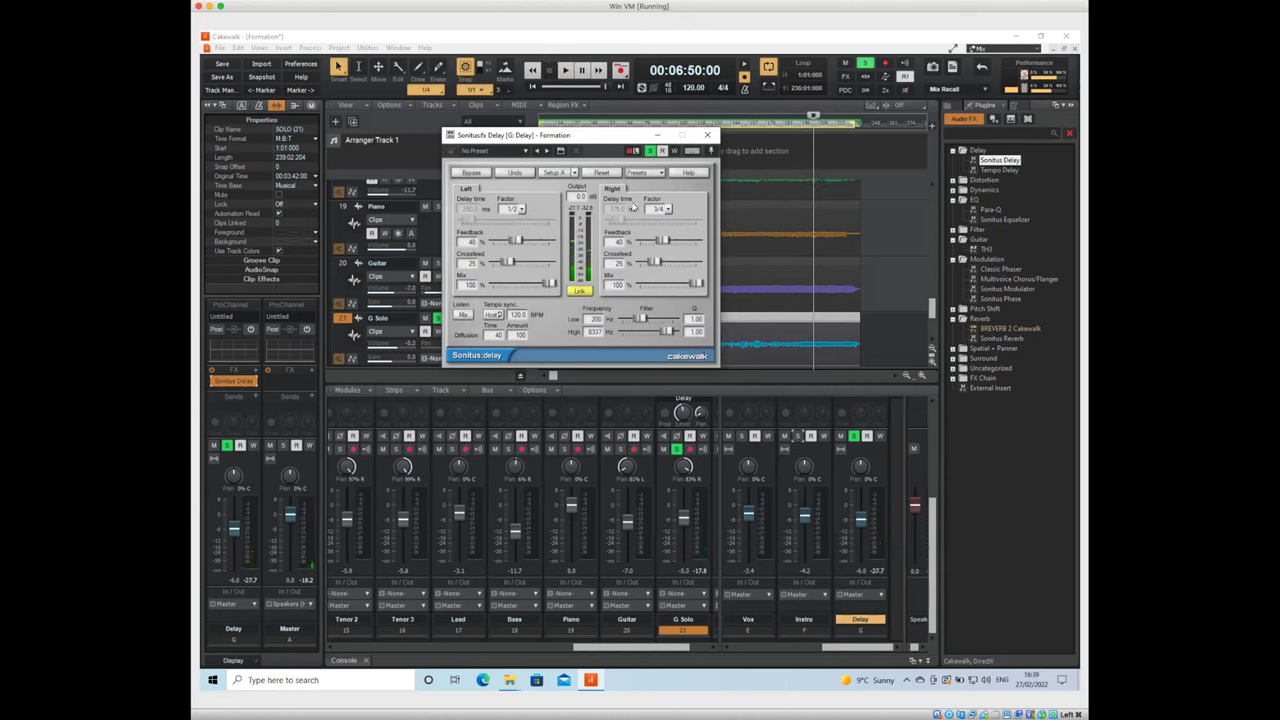
# Audition the Short Rhythmic Delay 2 preset in Sonitus Delay
pyautogui.click(655, 174)
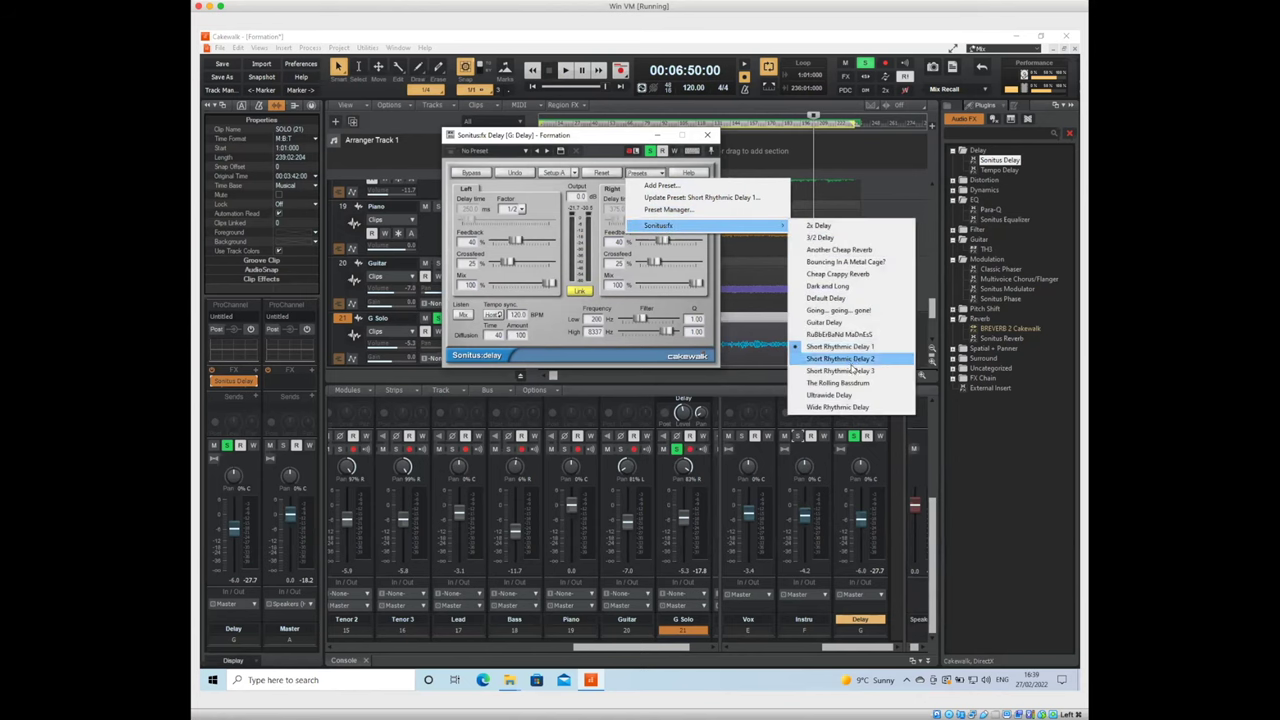
pyautogui.click(852, 360)
pyautogui.press('space')
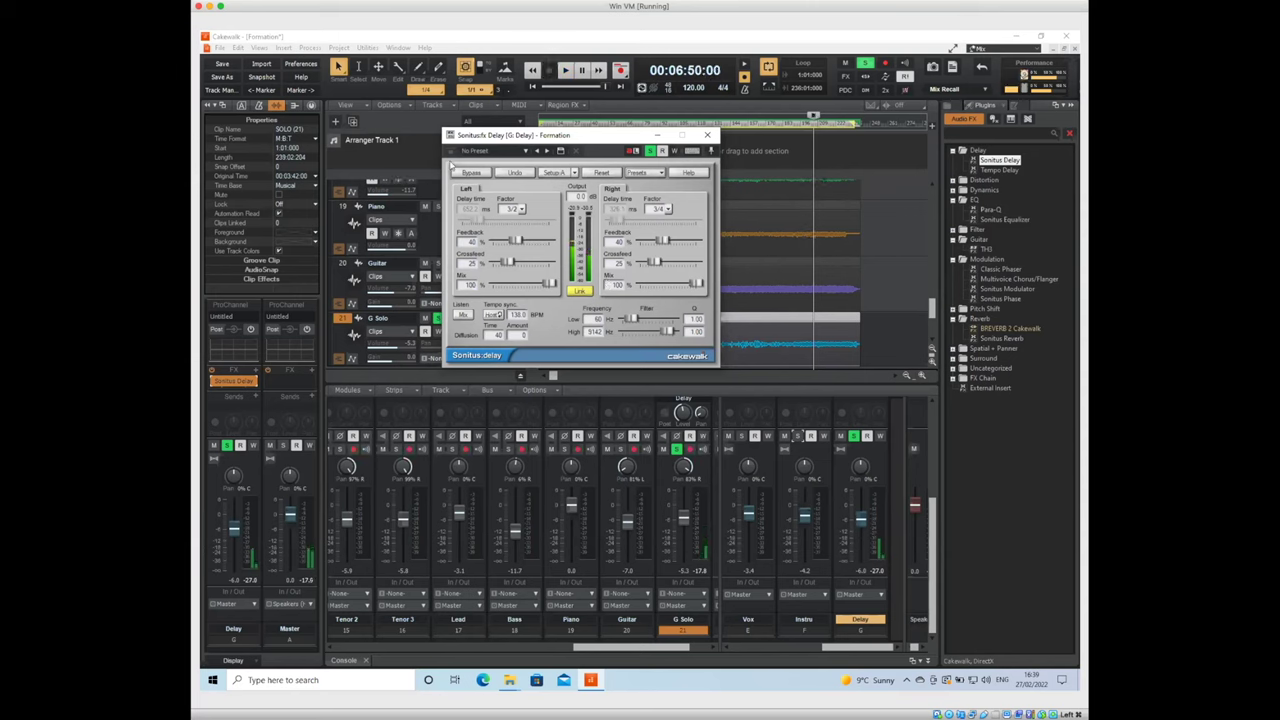
pyautogui.press('space')
# Try the Wide Rhythmic Delay preset in Sonitus Delay and listen to it on the solo
pyautogui.click(647, 173)
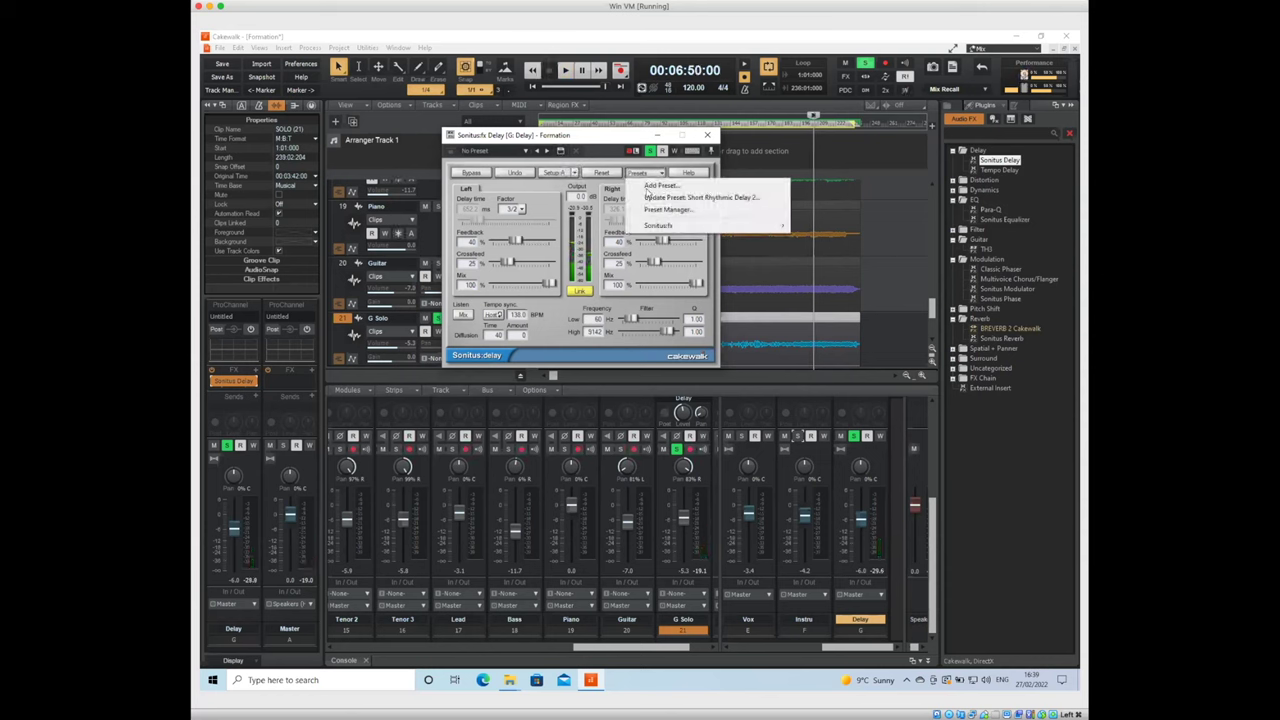
pyautogui.moveTo(657, 226)
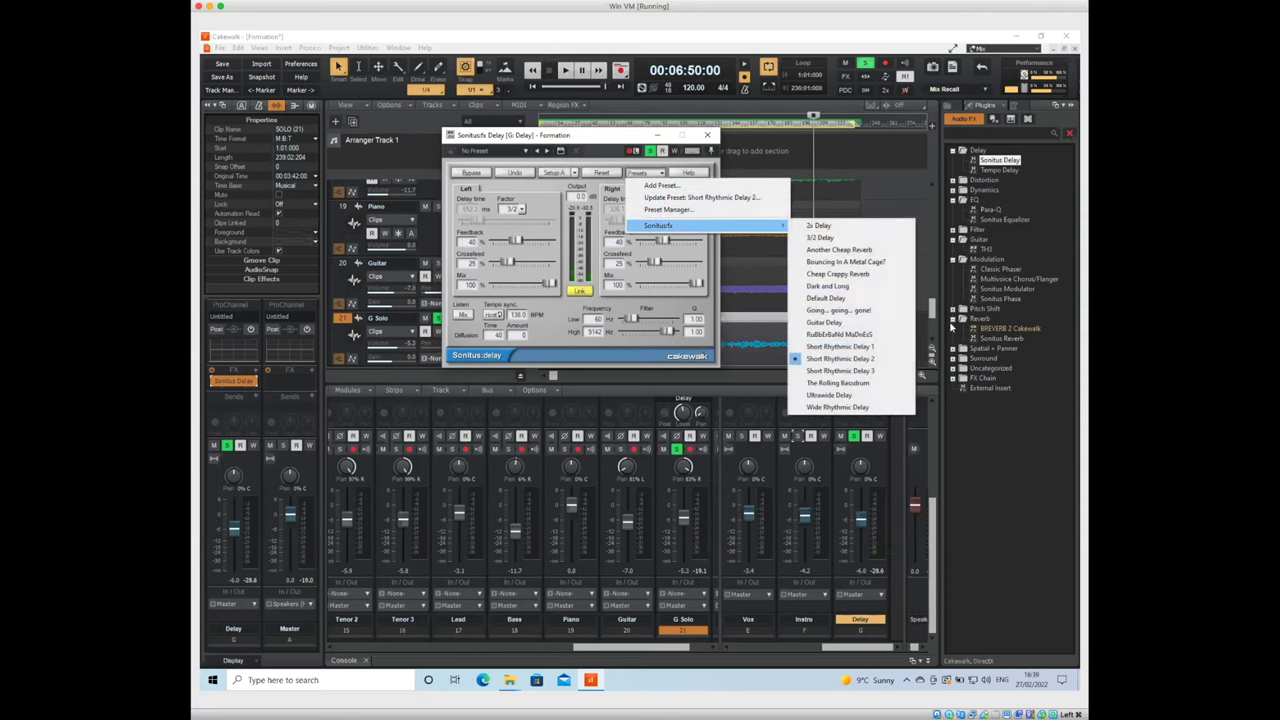
pyautogui.click(850, 407)
pyautogui.press('space')
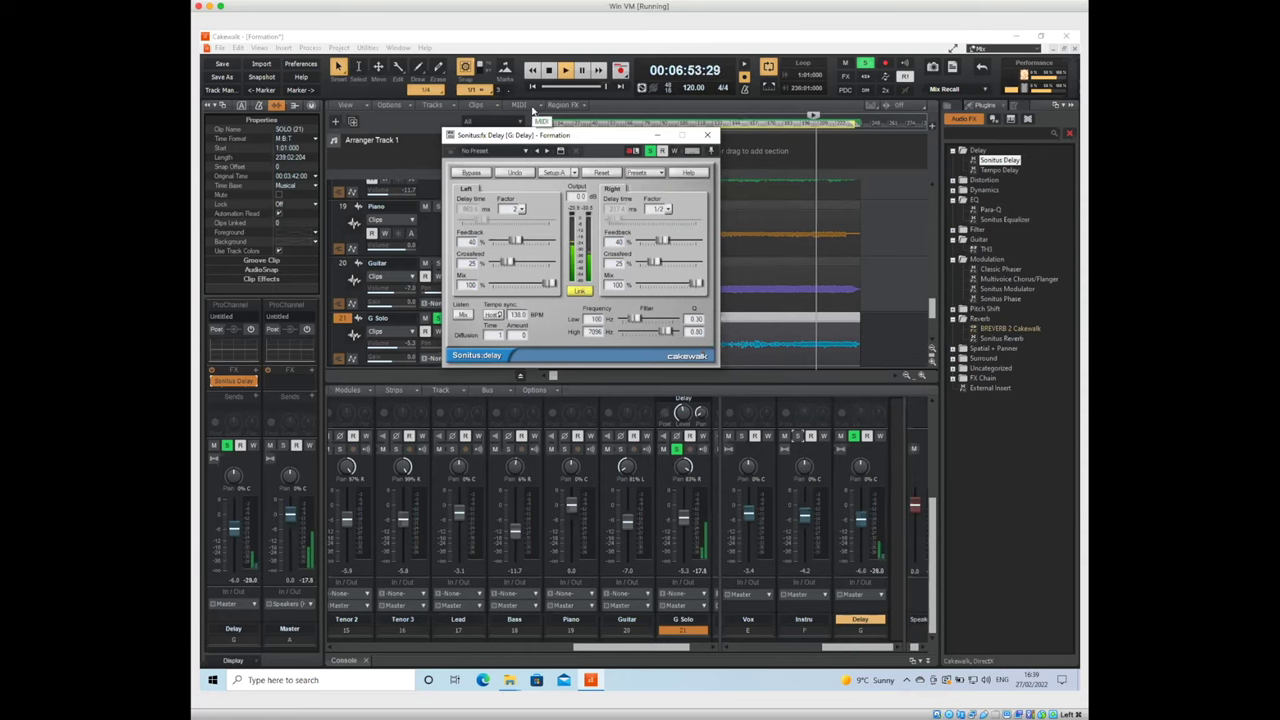
pyautogui.press('space')
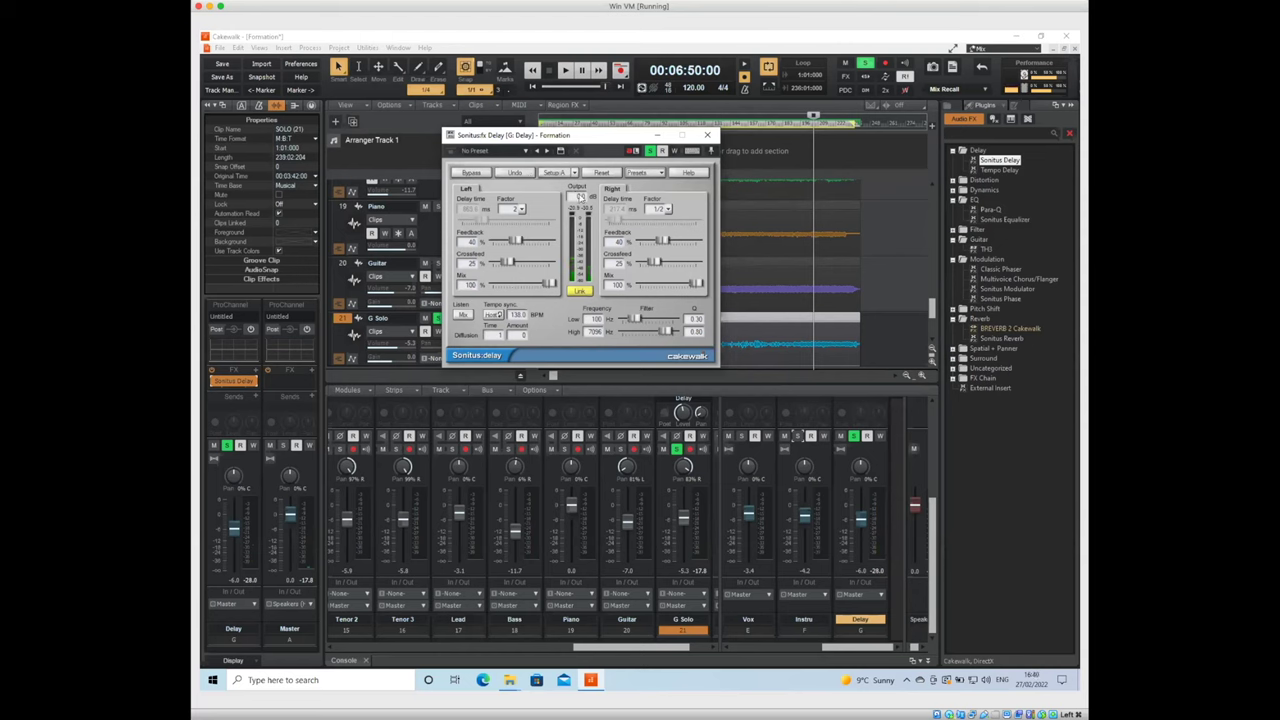
# Load the 2x Delay preset in Sonitus Delay and play back the solo to judge it
pyautogui.click(642, 176)
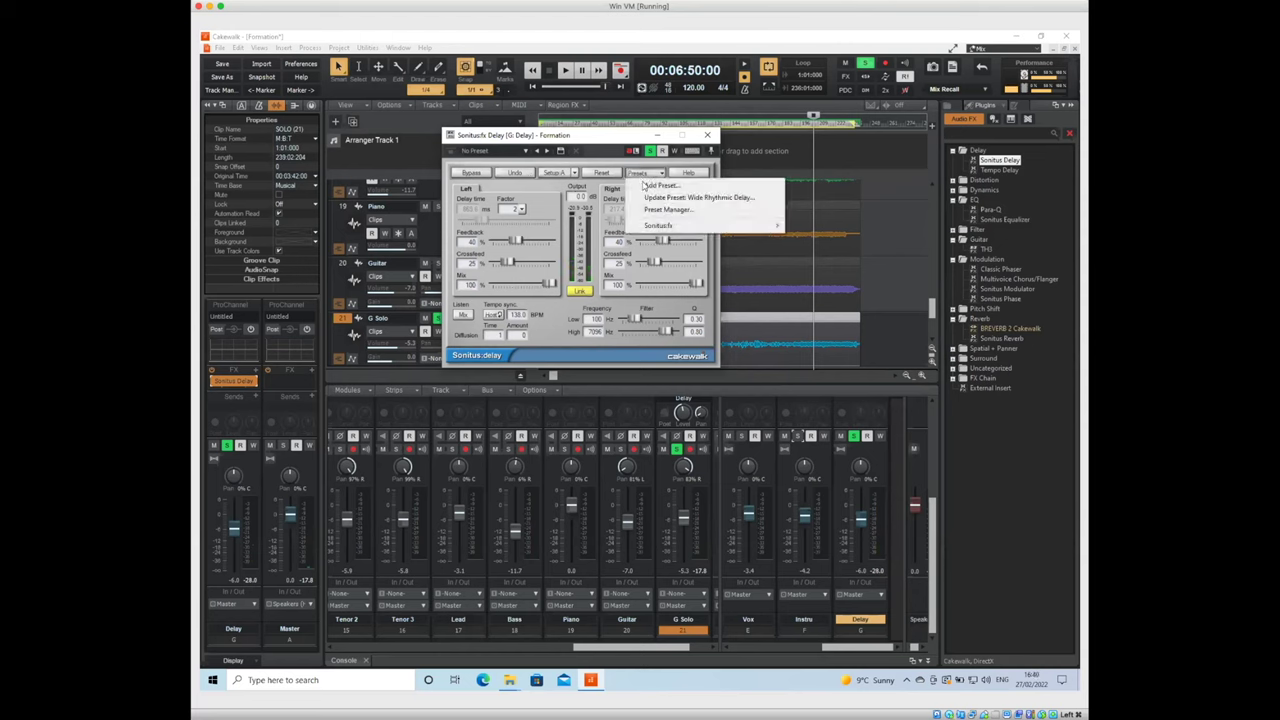
pyautogui.moveTo(660, 226)
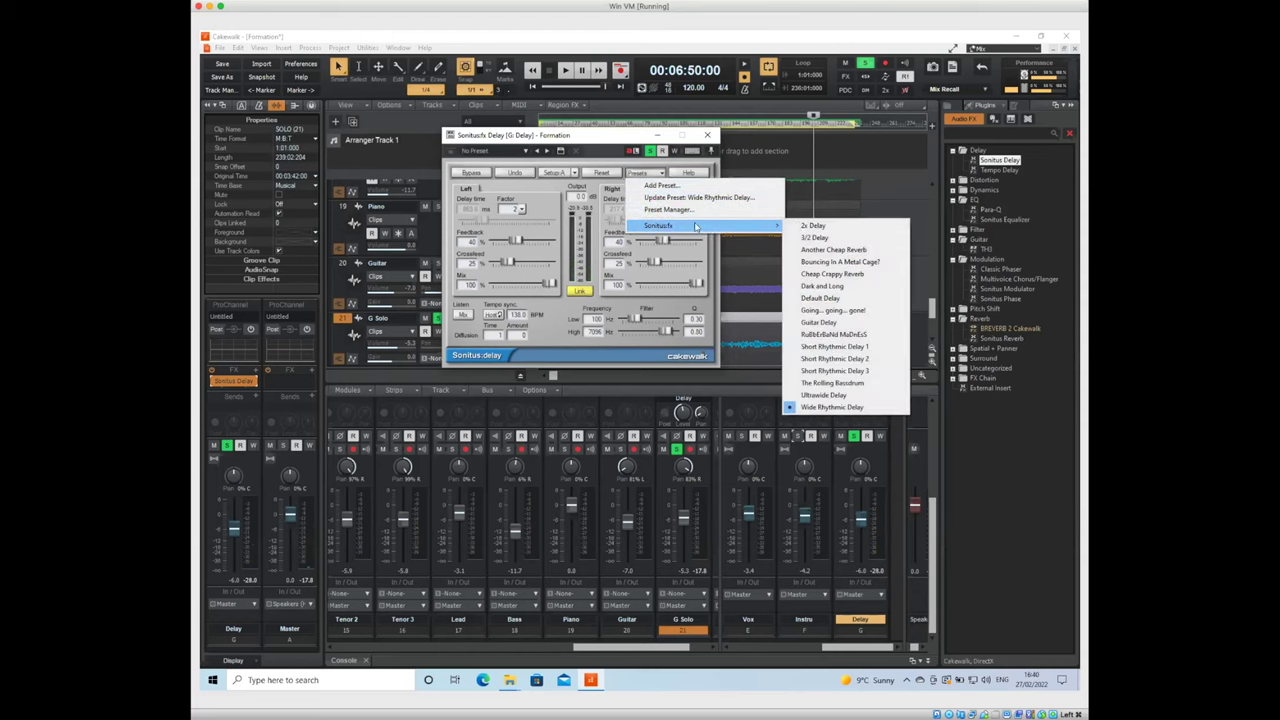
pyautogui.click(827, 228)
pyautogui.press('space')
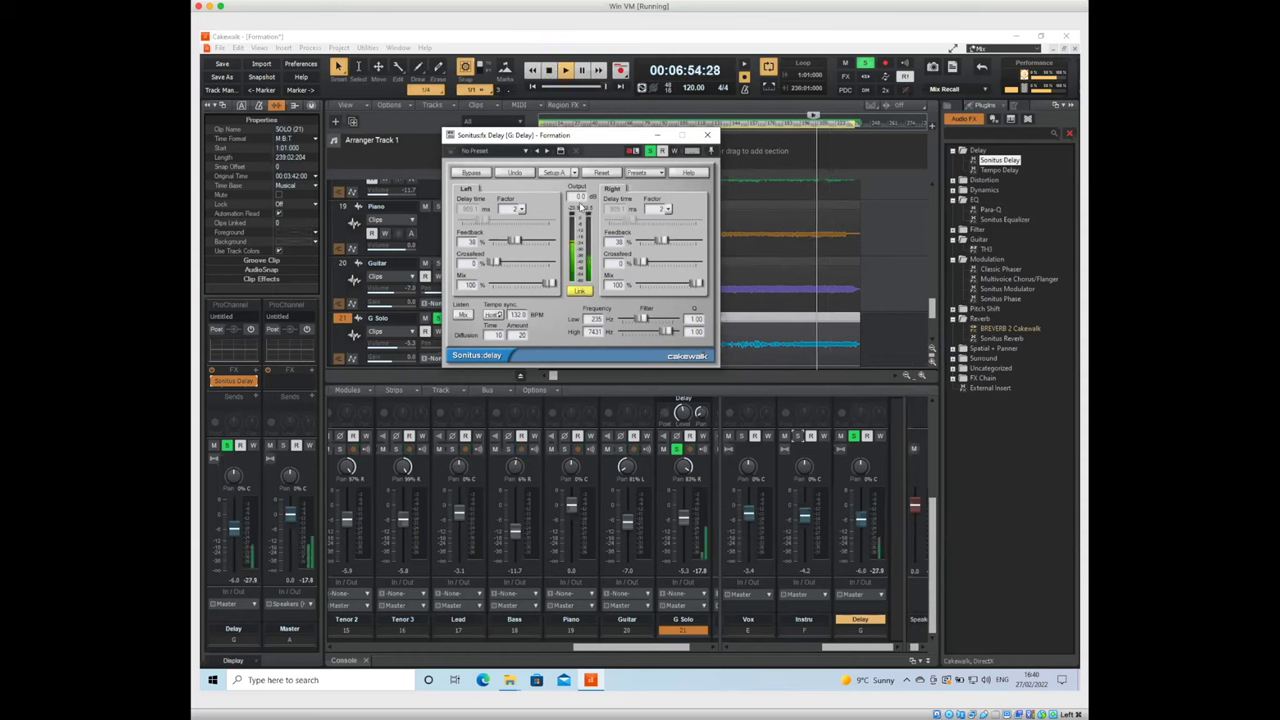
pyautogui.press('space')
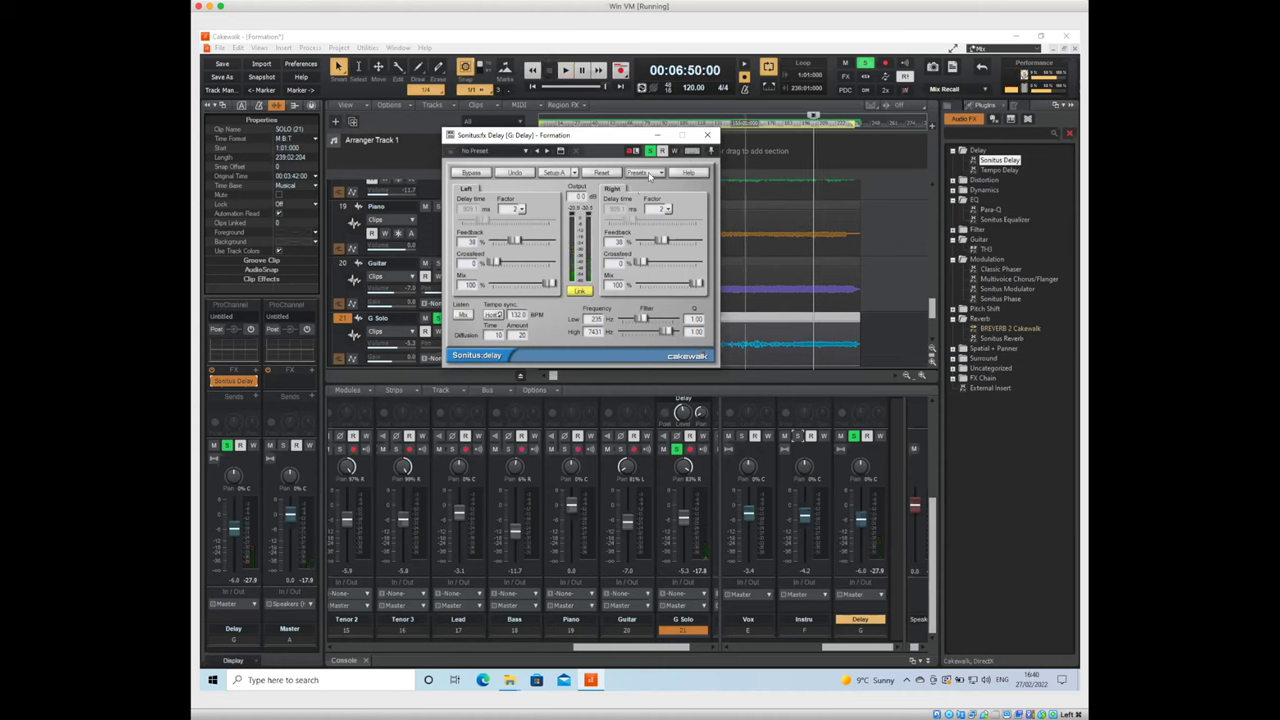
# Switch Sonitus Delay to the 3/2 Delay preset and audition it on the solo guitar
pyautogui.click(650, 175)
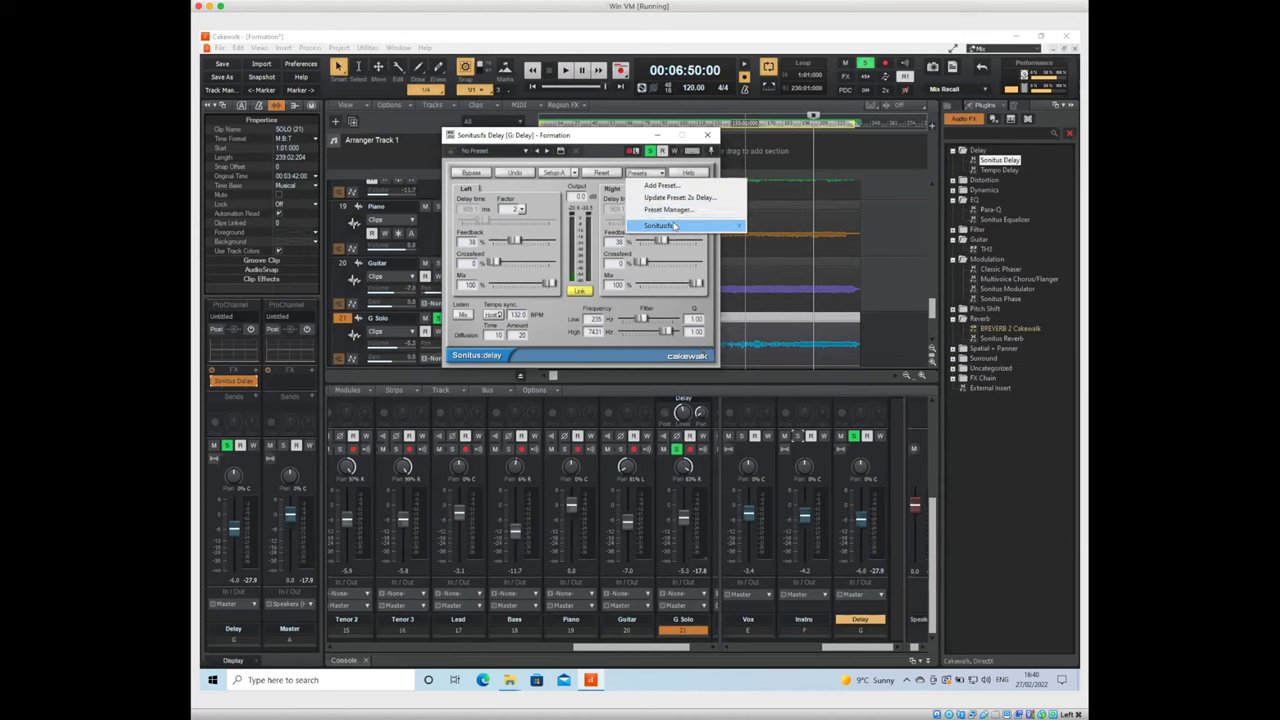
pyautogui.moveTo(675, 226)
pyautogui.click(836, 238)
pyautogui.press('space')
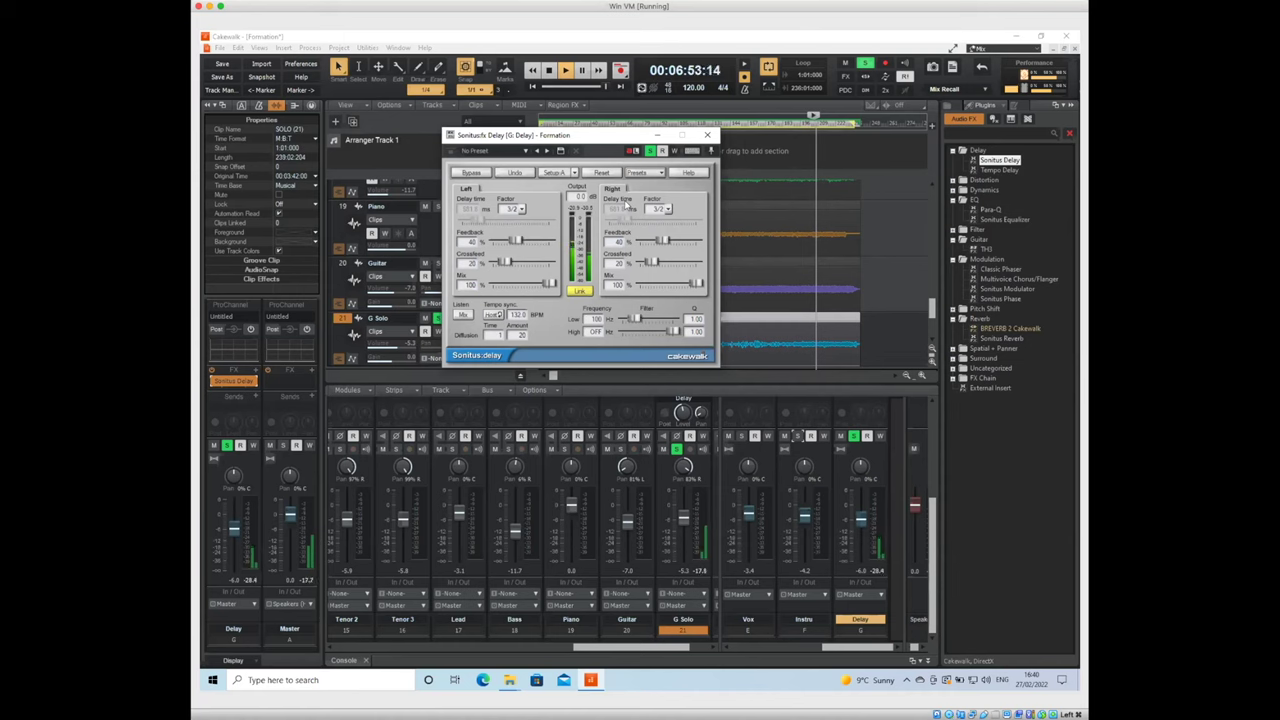
pyautogui.press('space')
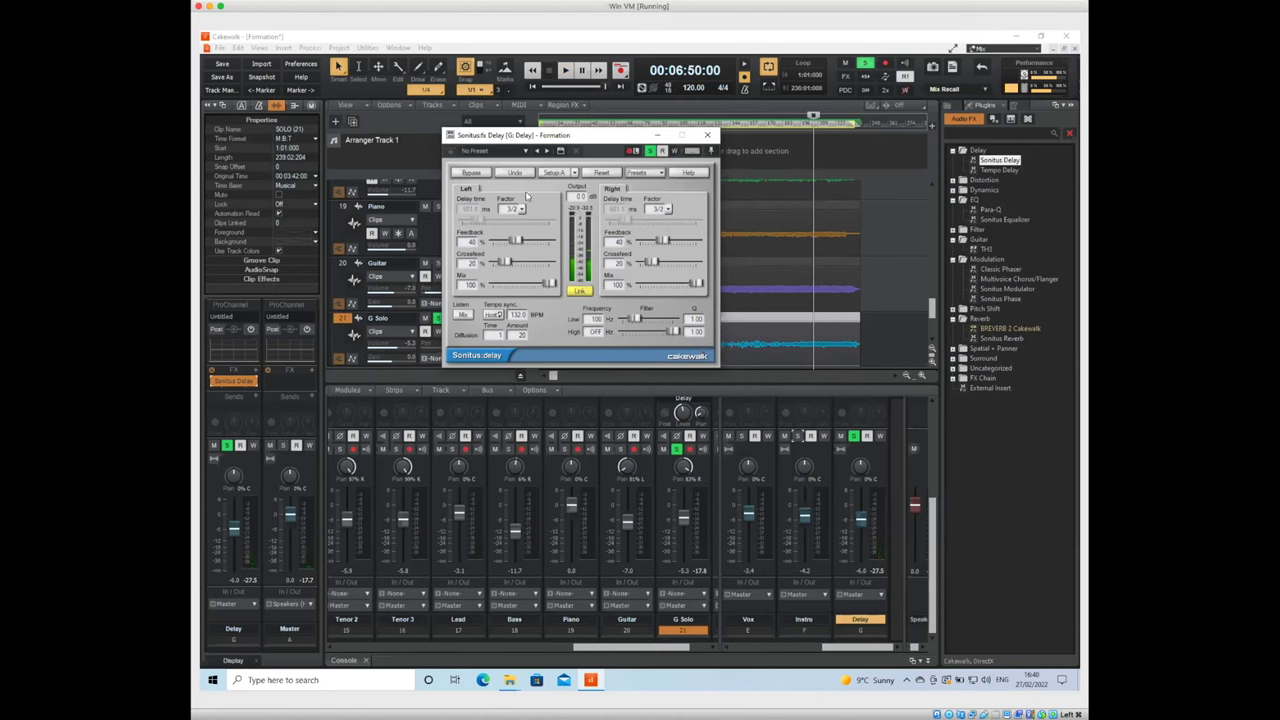
# Load the Default Delay preset in Sonitus Delay, audition it on the solo and close the plug-in window
pyautogui.click(648, 173)
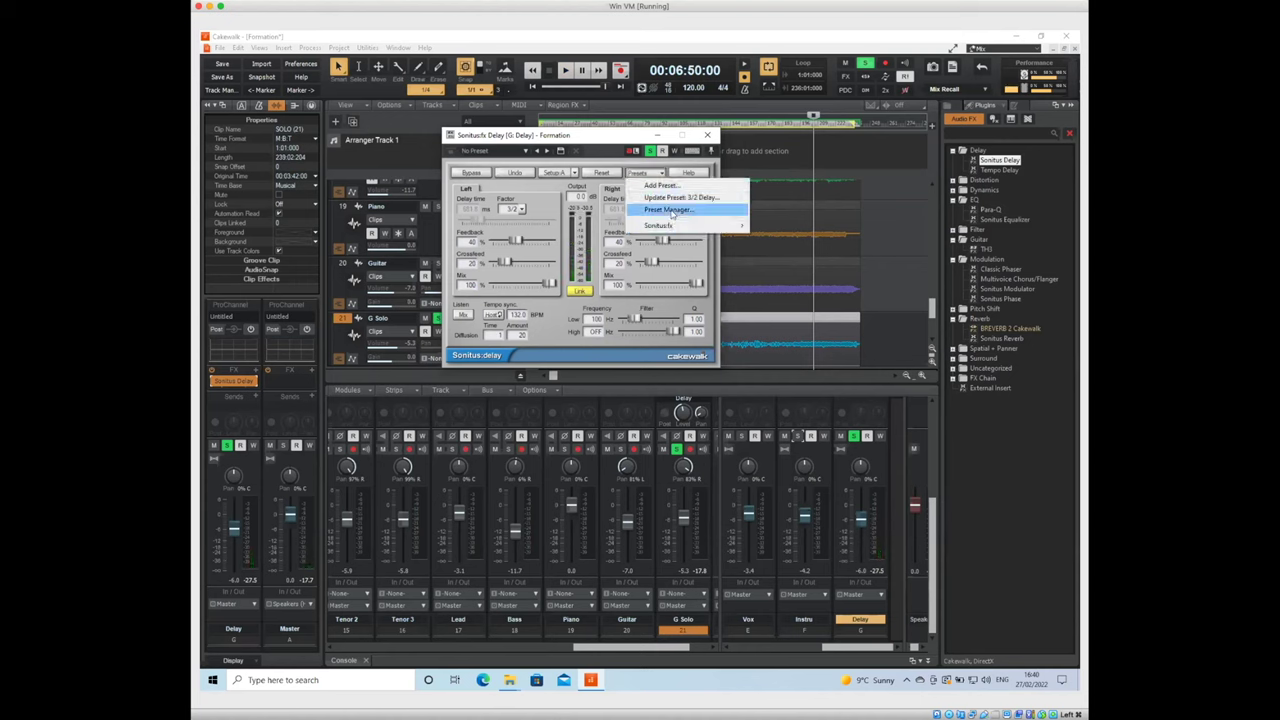
pyautogui.moveTo(674, 228)
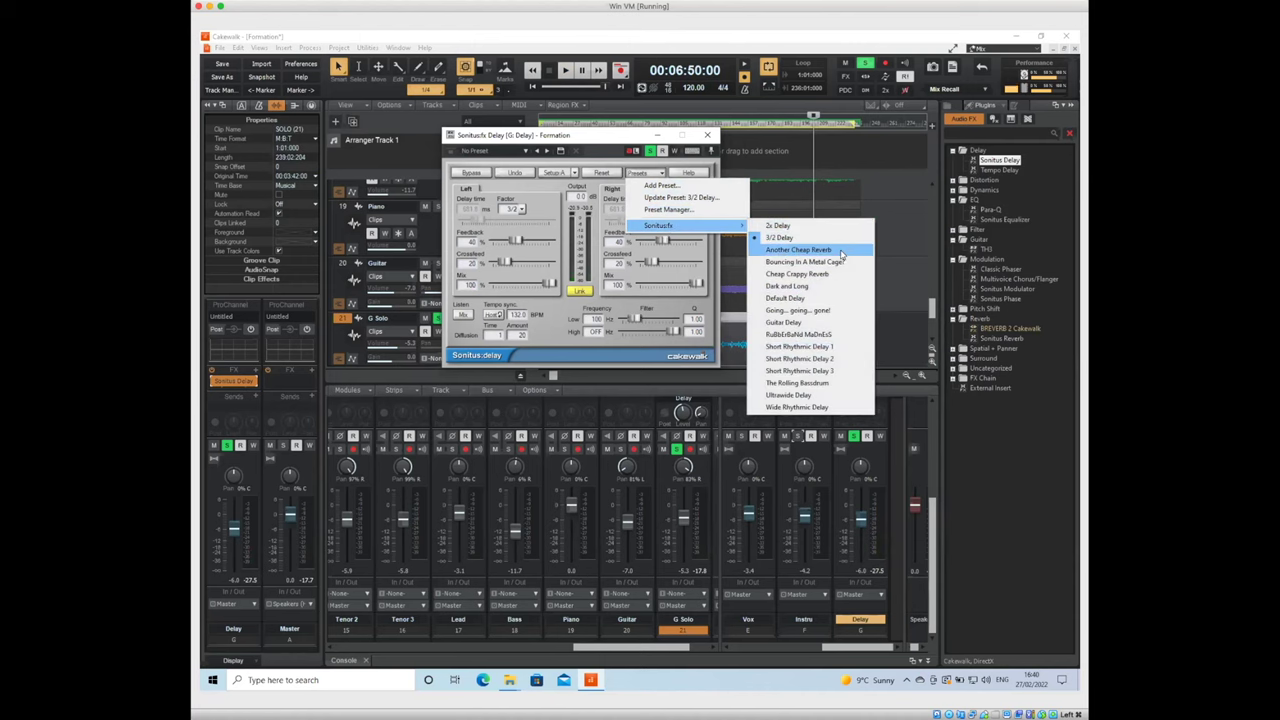
pyautogui.click(801, 299)
pyautogui.press('space')
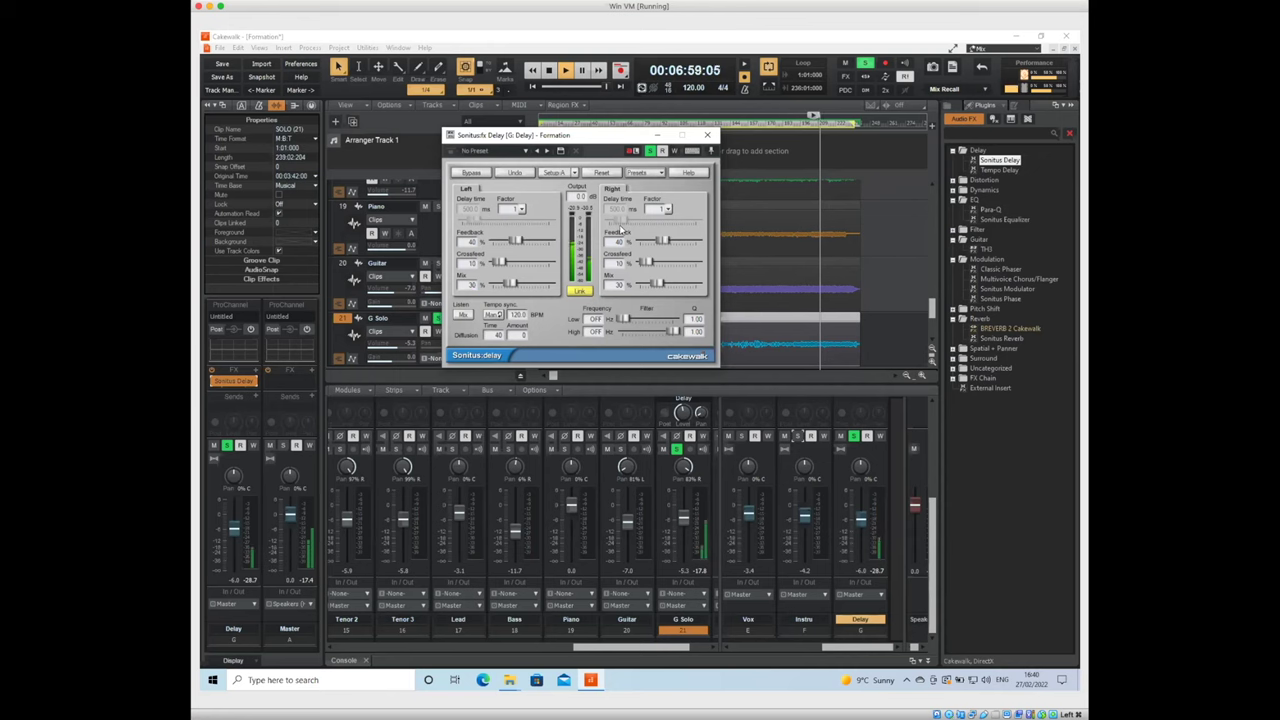
pyautogui.press('space')
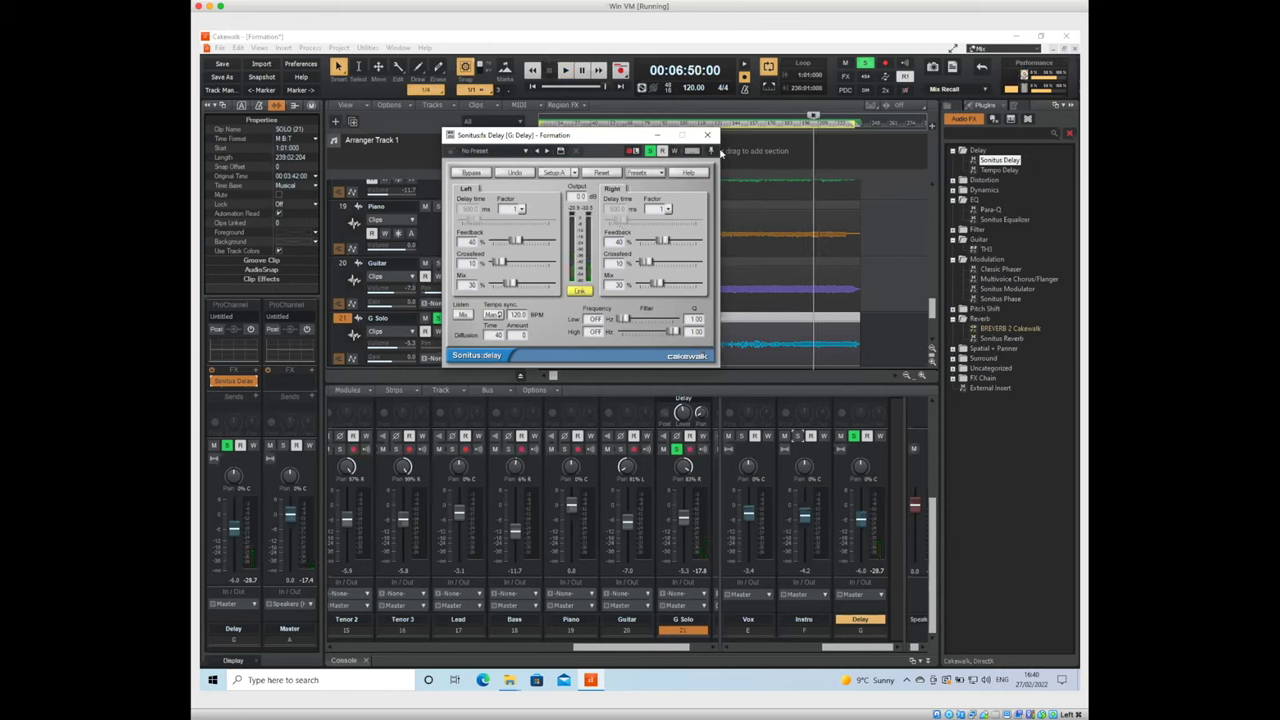
pyautogui.click(708, 135)
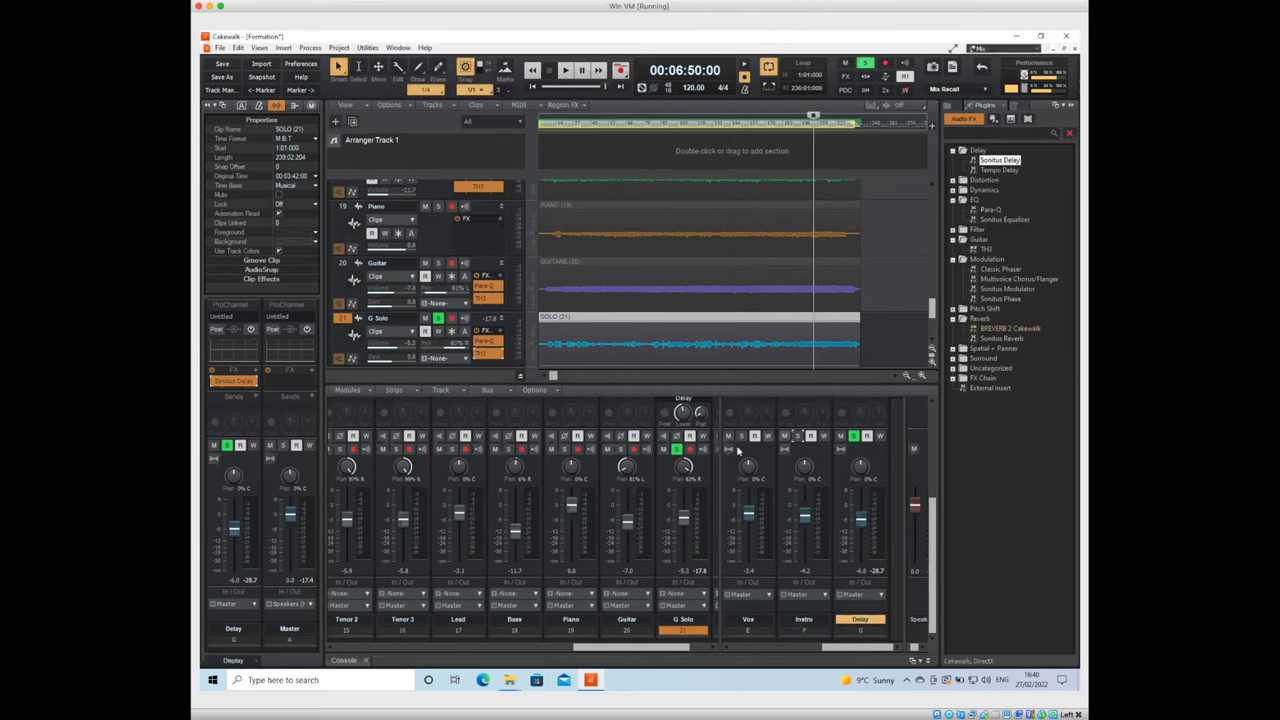
# Leave the Guitar and G Solo tracks unsoloed, solo the Instru bus alongside Delay, and audition the two buses
pyautogui.click(624, 450)
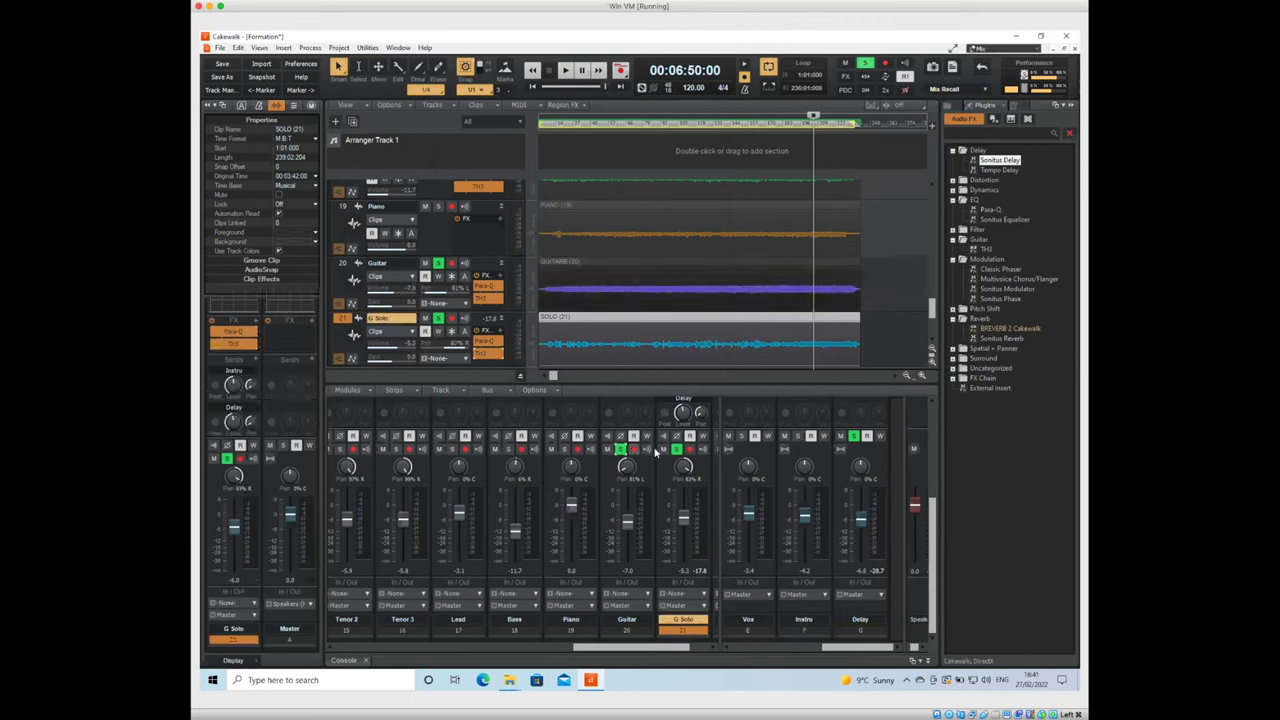
pyautogui.click(677, 450)
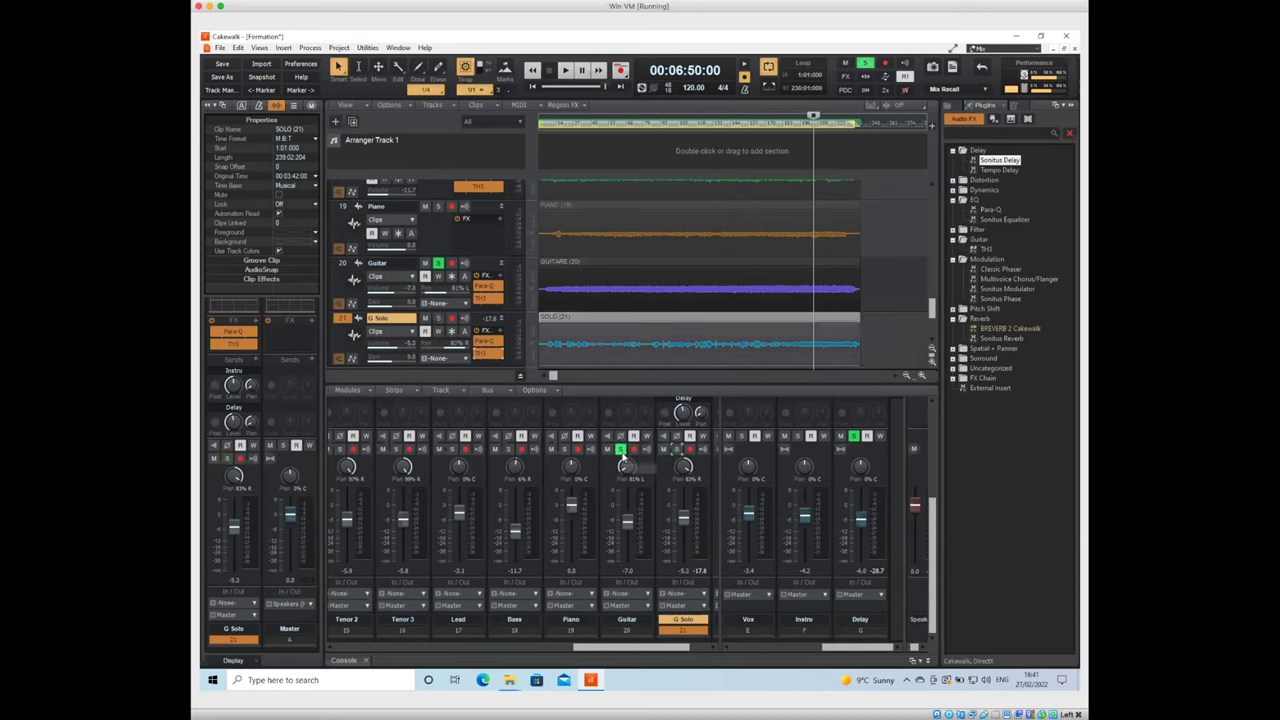
pyautogui.click(623, 450)
pyautogui.click(797, 437)
pyautogui.press('space')
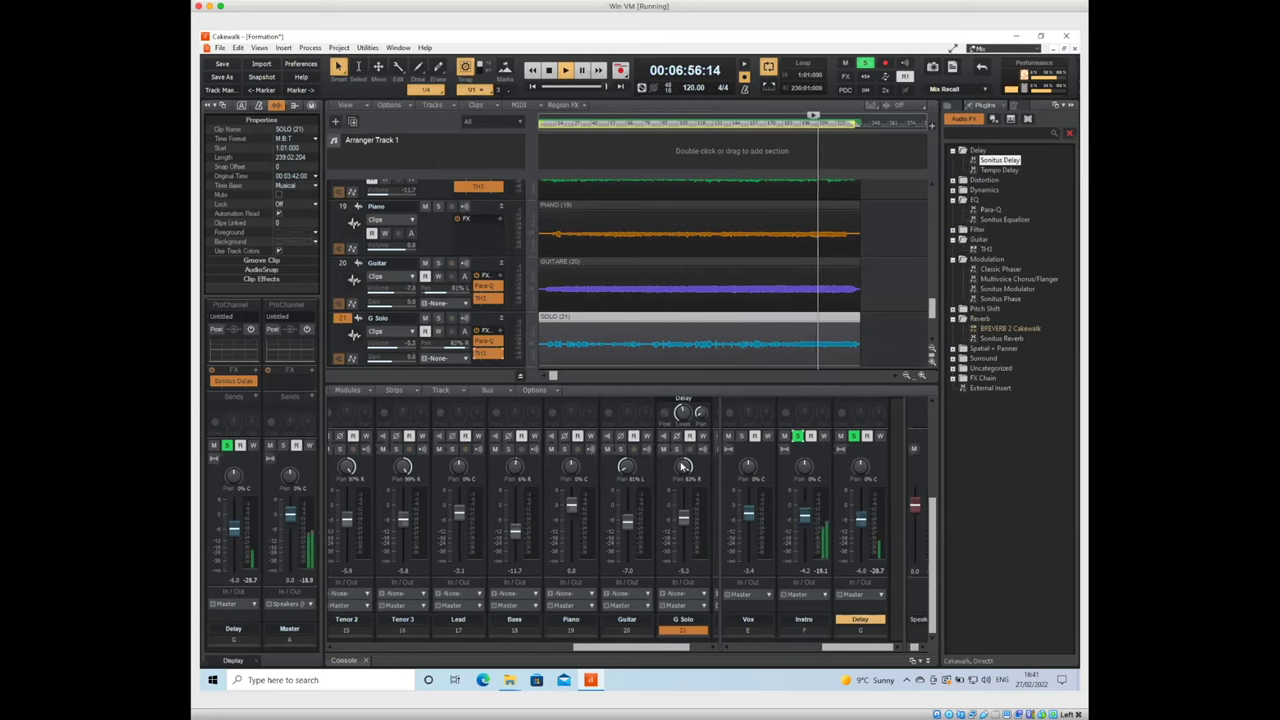
pyautogui.press('space')
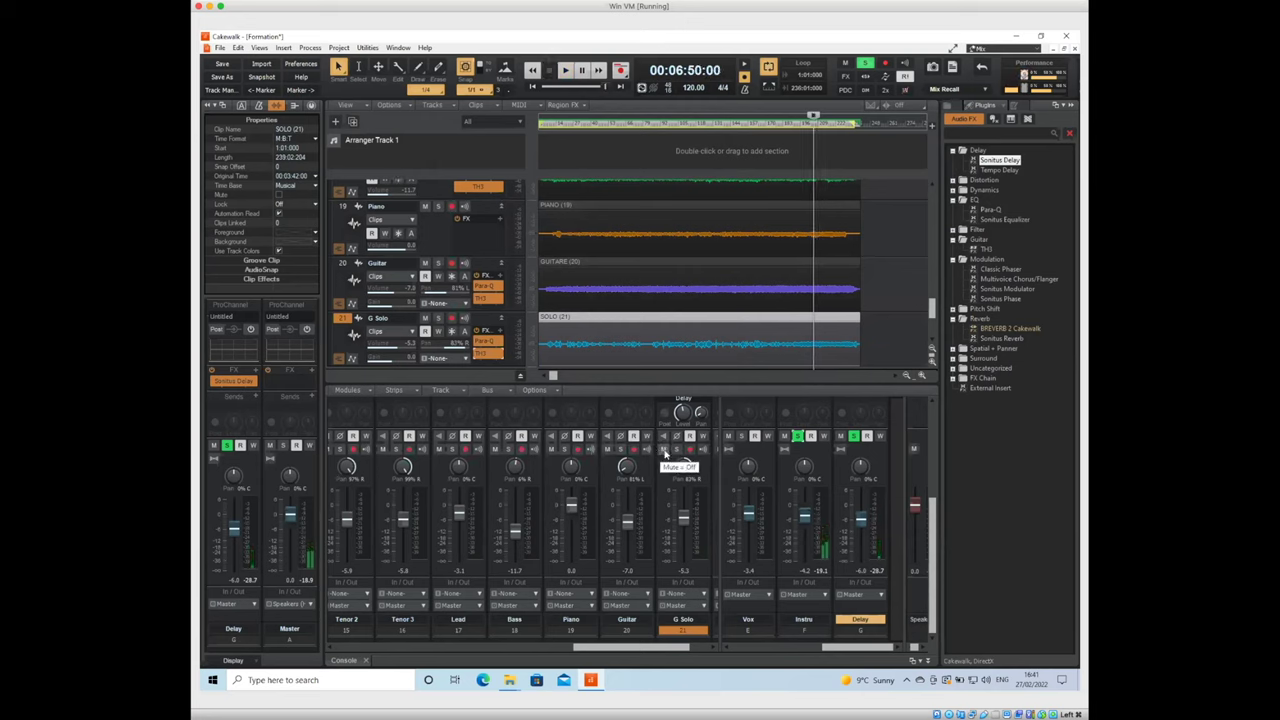
# Solo the G Solo and Guitar tracks and audition them together with the soloed Instru and Delay buses
pyautogui.click(677, 449)
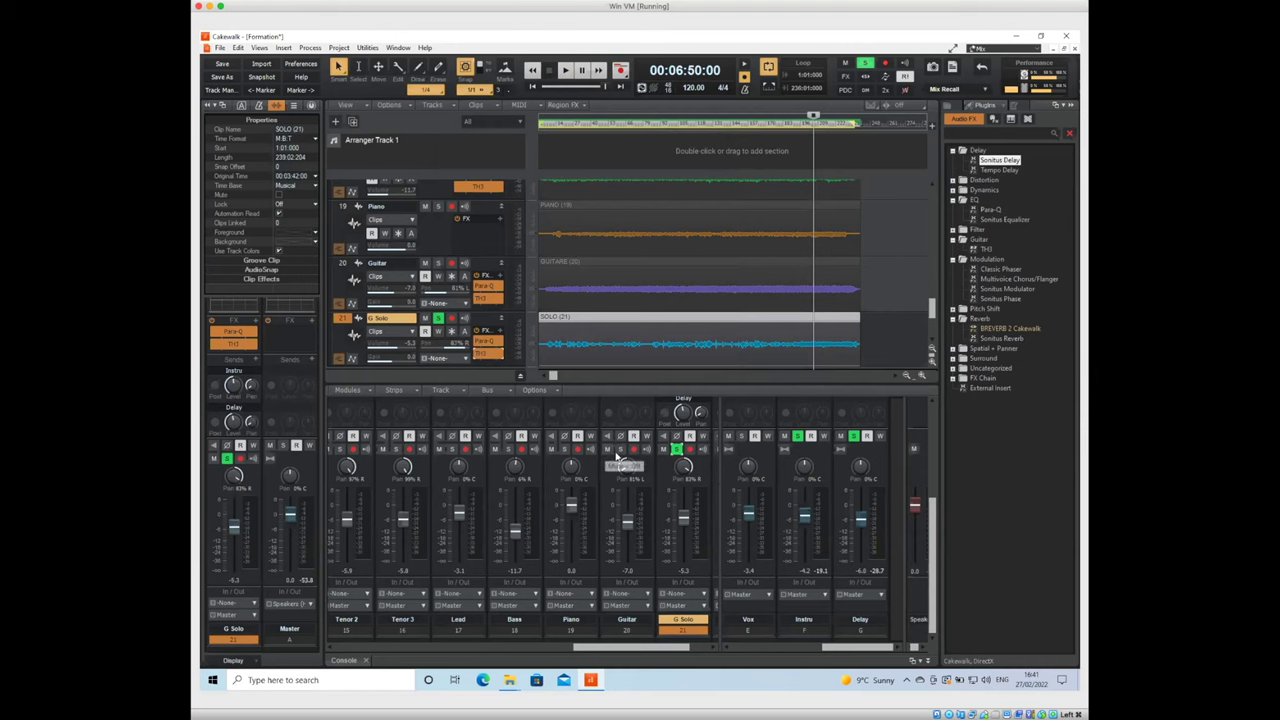
pyautogui.click(620, 450)
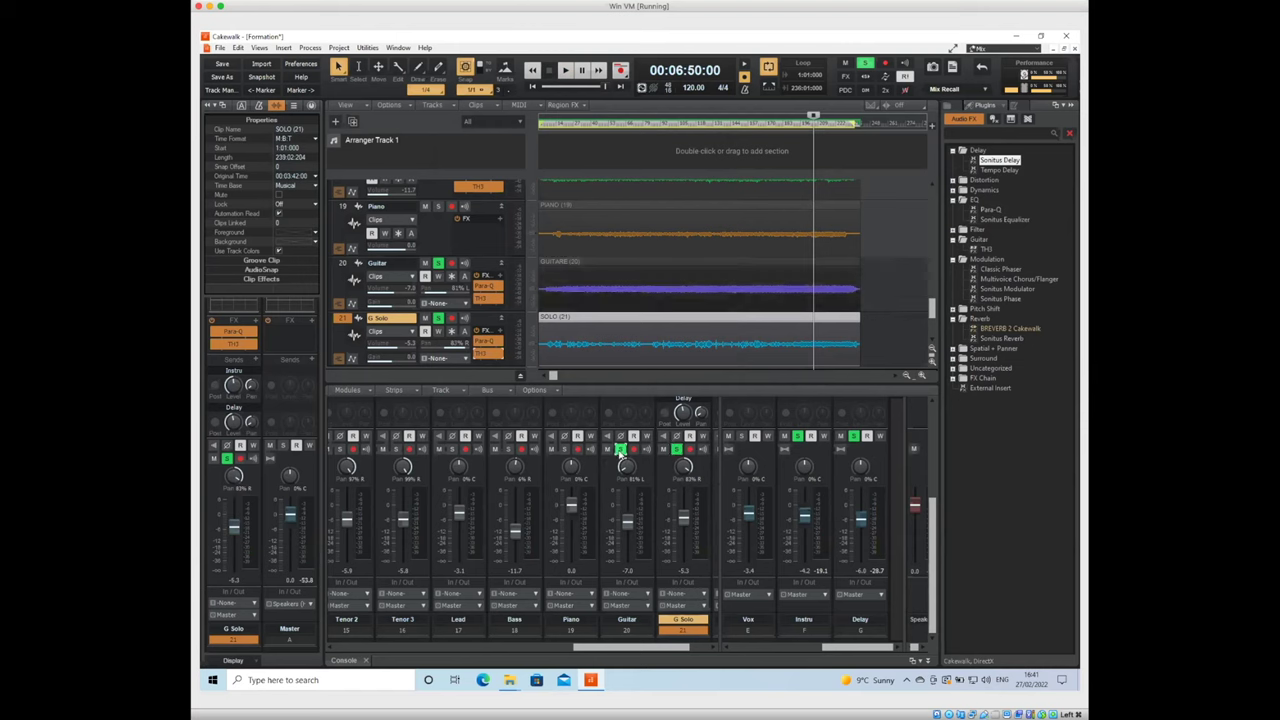
pyautogui.press('space')
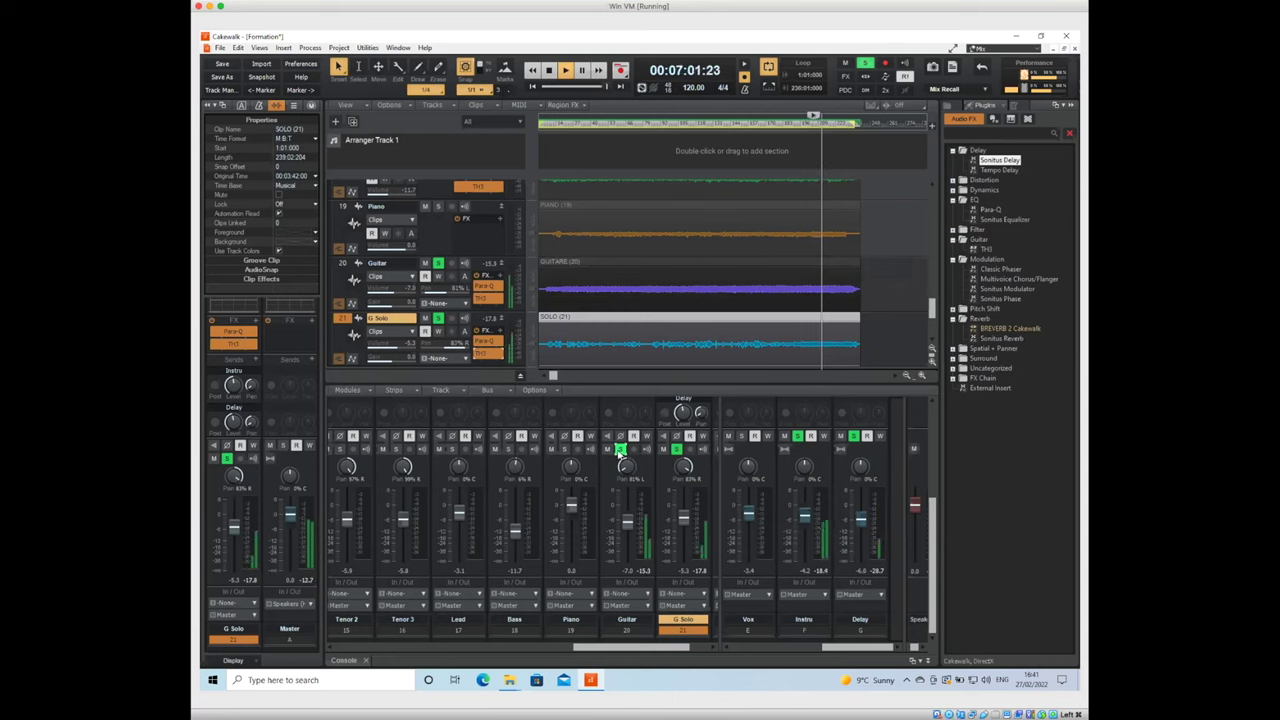
pyautogui.press('space')
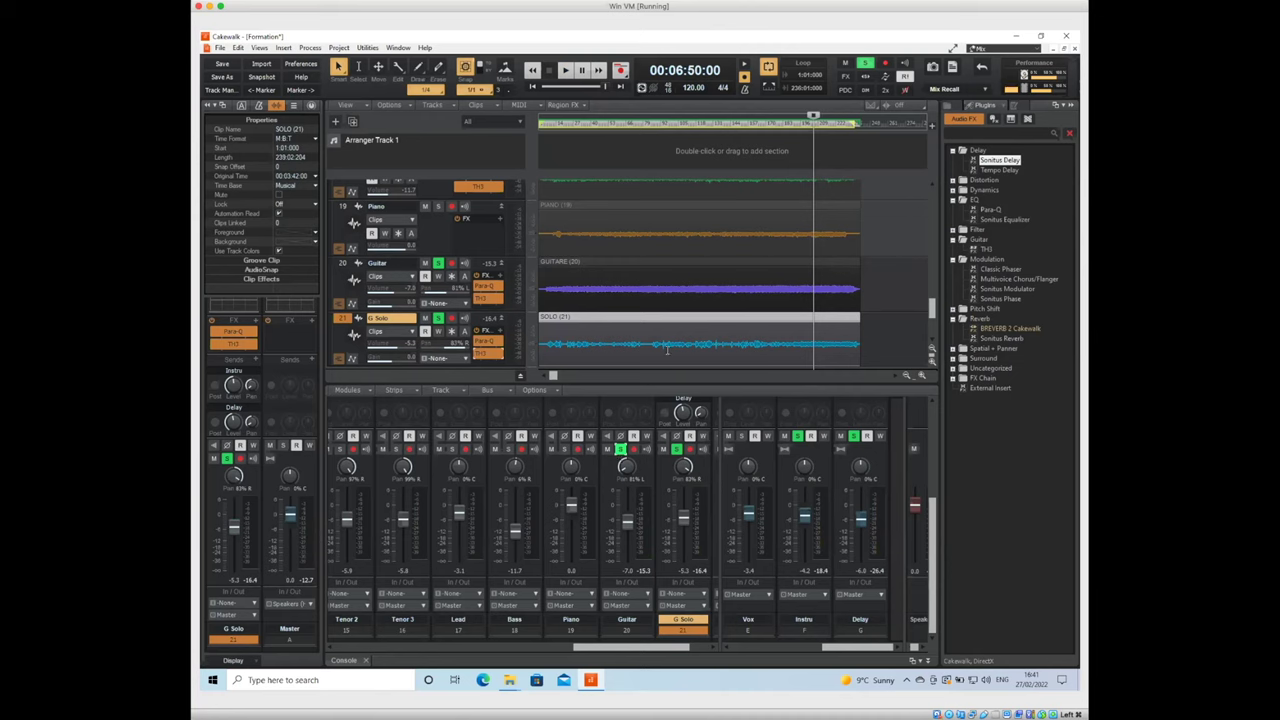
# Clear the solos on the Guitar and G Solo tracks and the Instru and Delay buses, and audition the full mix
pyautogui.click(620, 449)
pyautogui.click(677, 449)
pyautogui.click(795, 437)
pyautogui.click(797, 437)
pyautogui.click(848, 440)
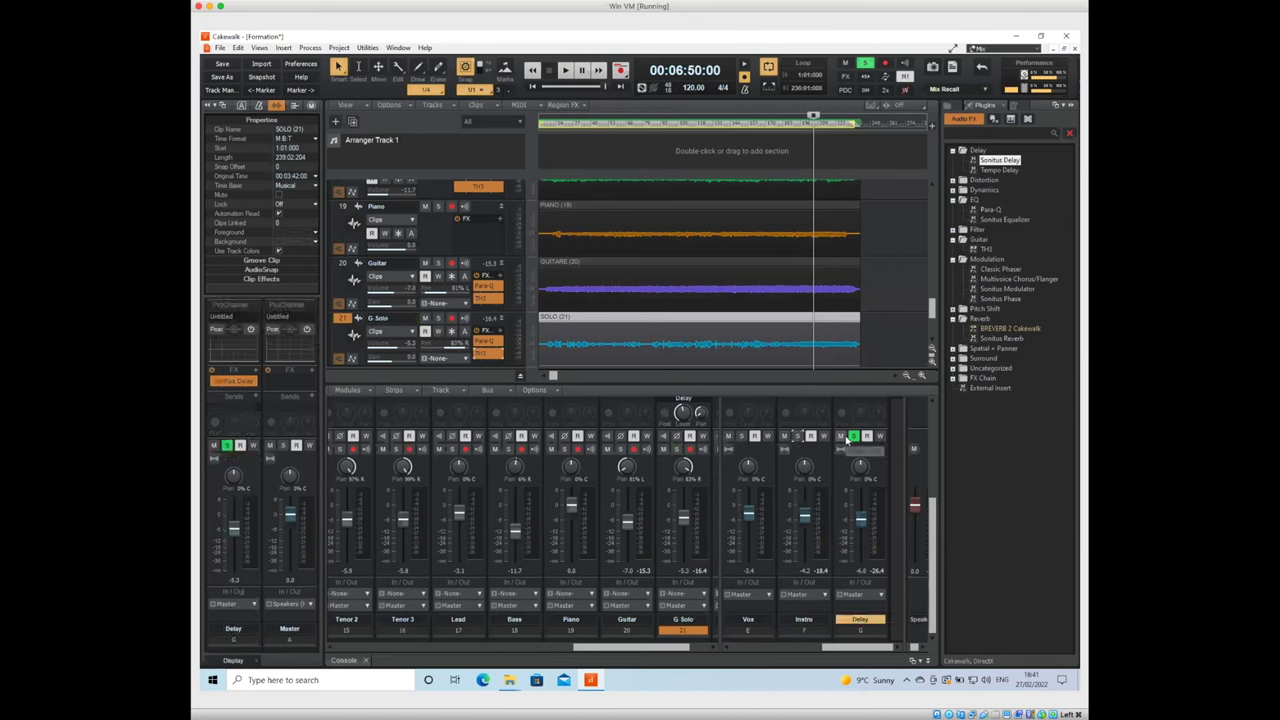
pyautogui.click(851, 437)
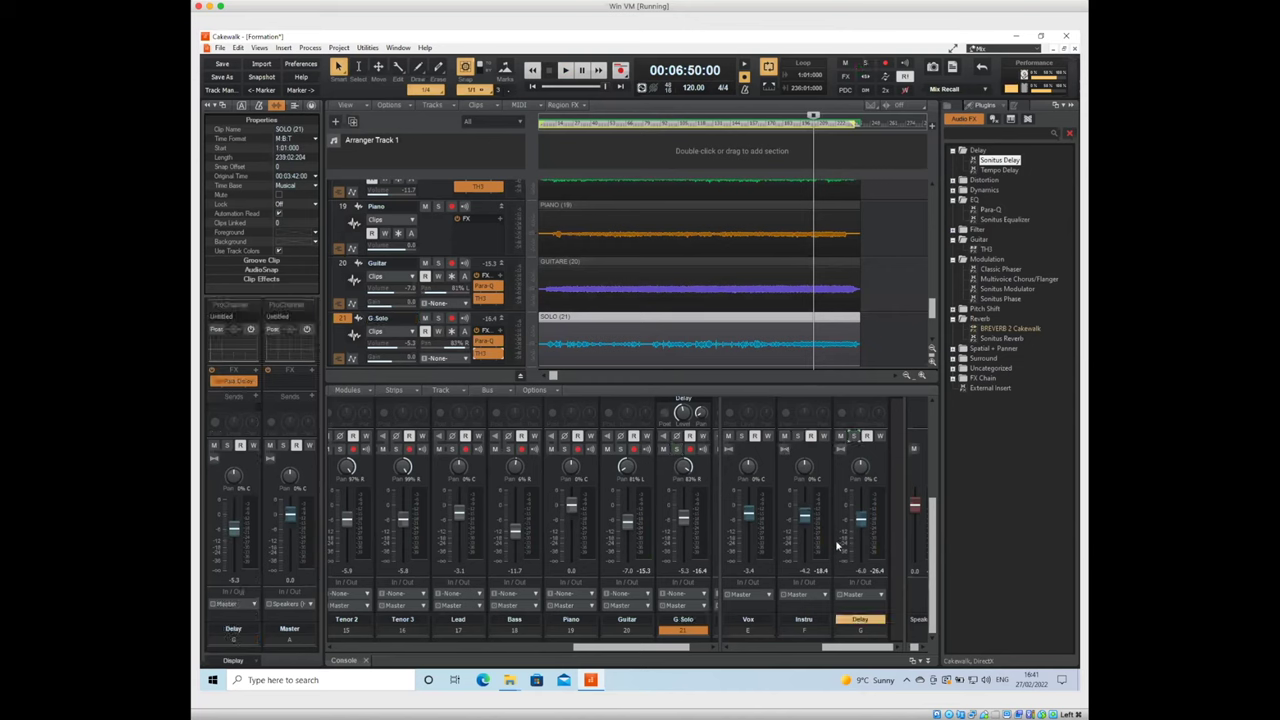
pyautogui.press('space')
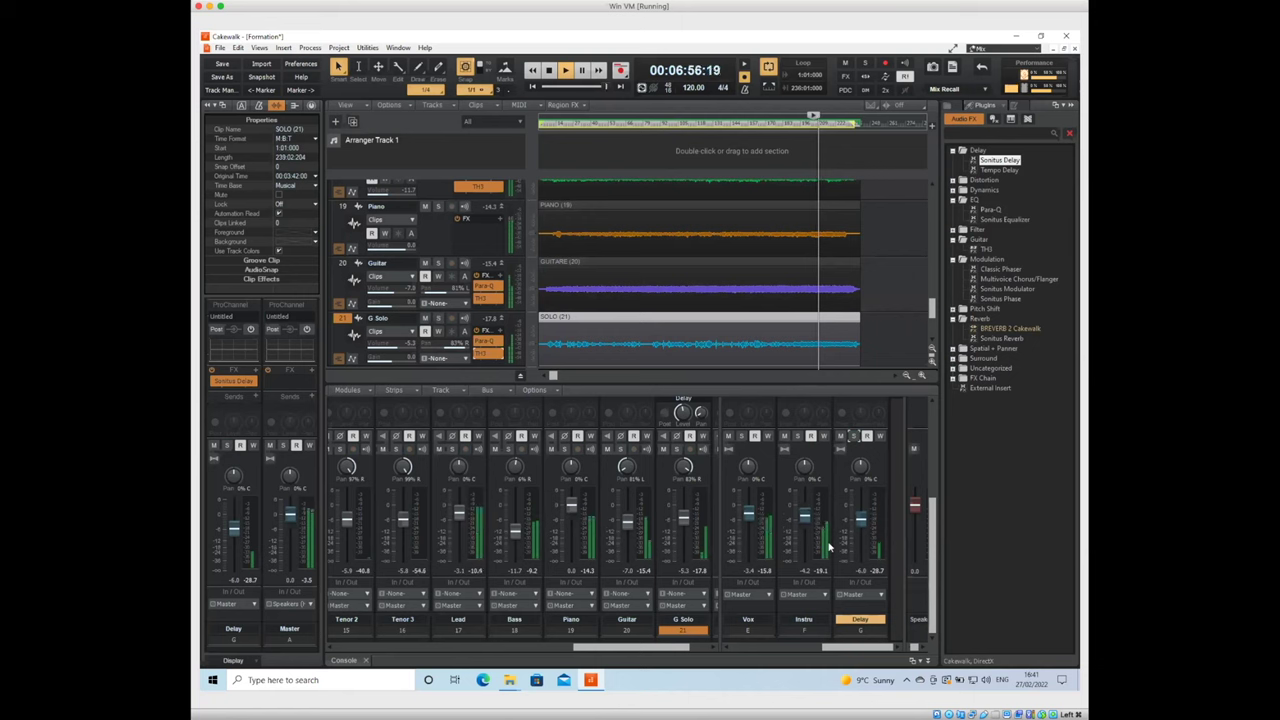
pyautogui.press('space')
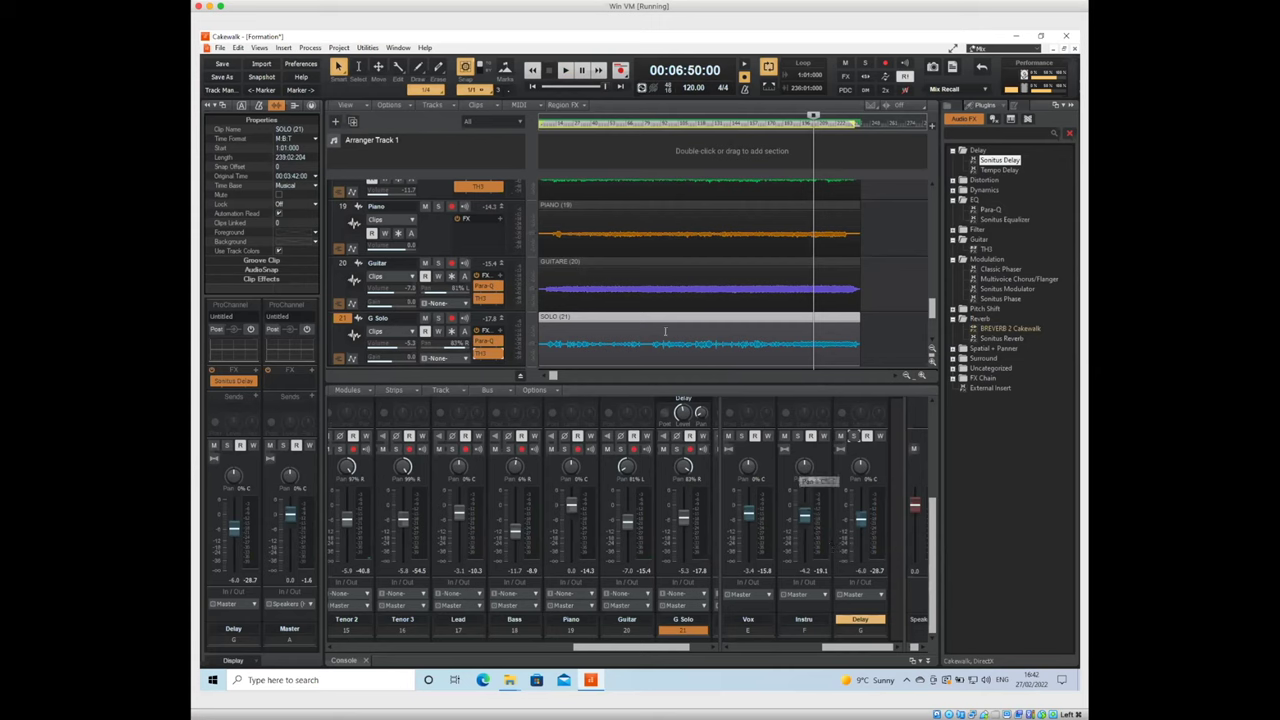
# Lower the Piano track's volume to about -12.6 dB, solo the track and play it back
pyautogui.scroll(-3, 420, 305)
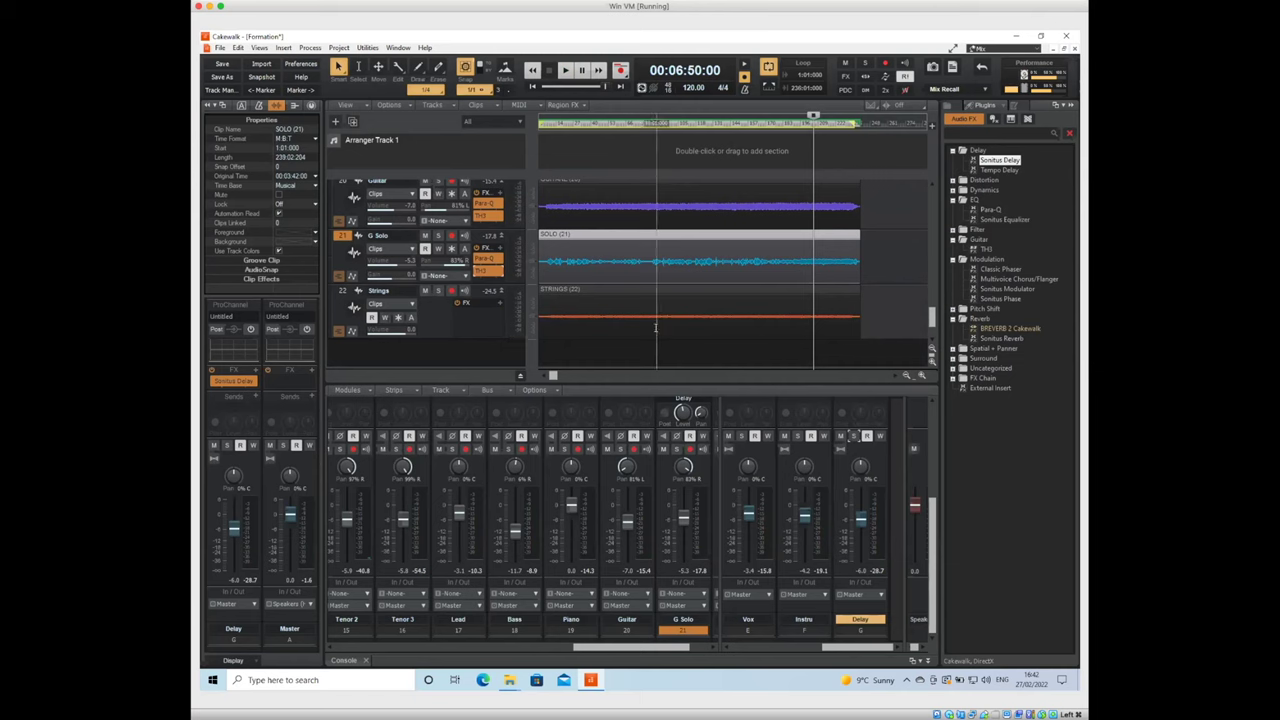
pyautogui.scroll(1, 637, 300)
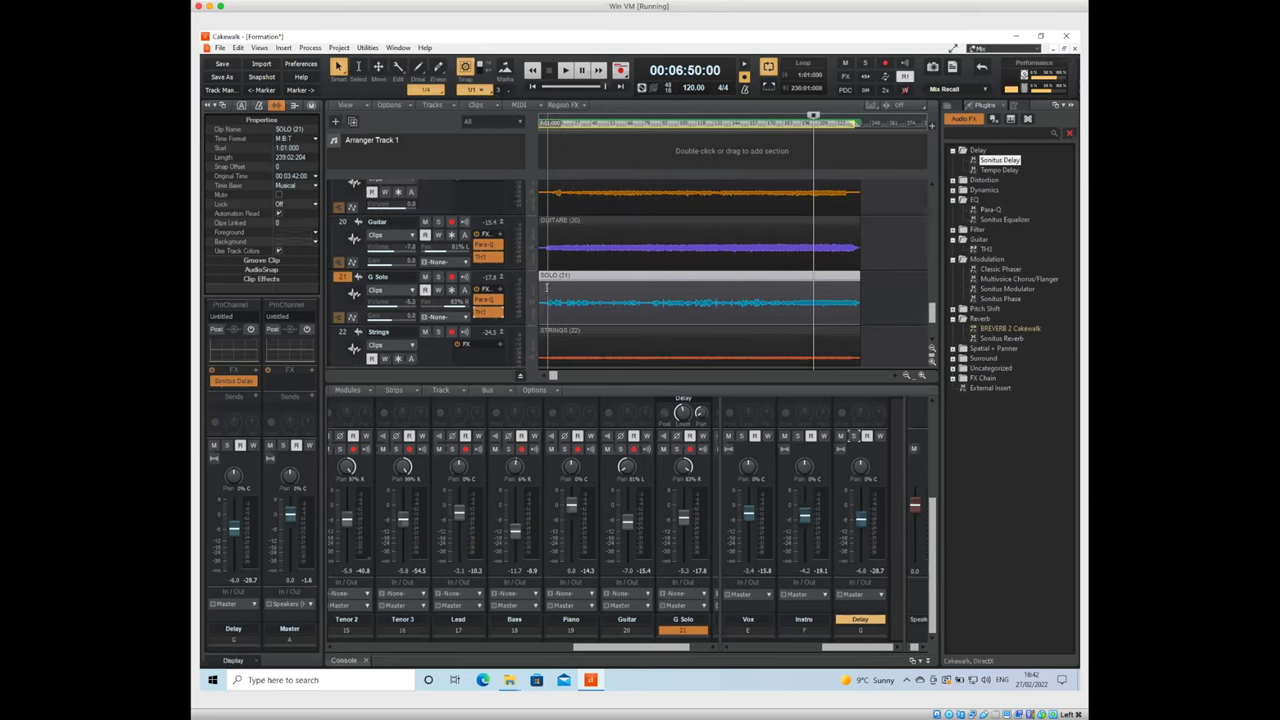
pyautogui.scroll(1, 538, 288)
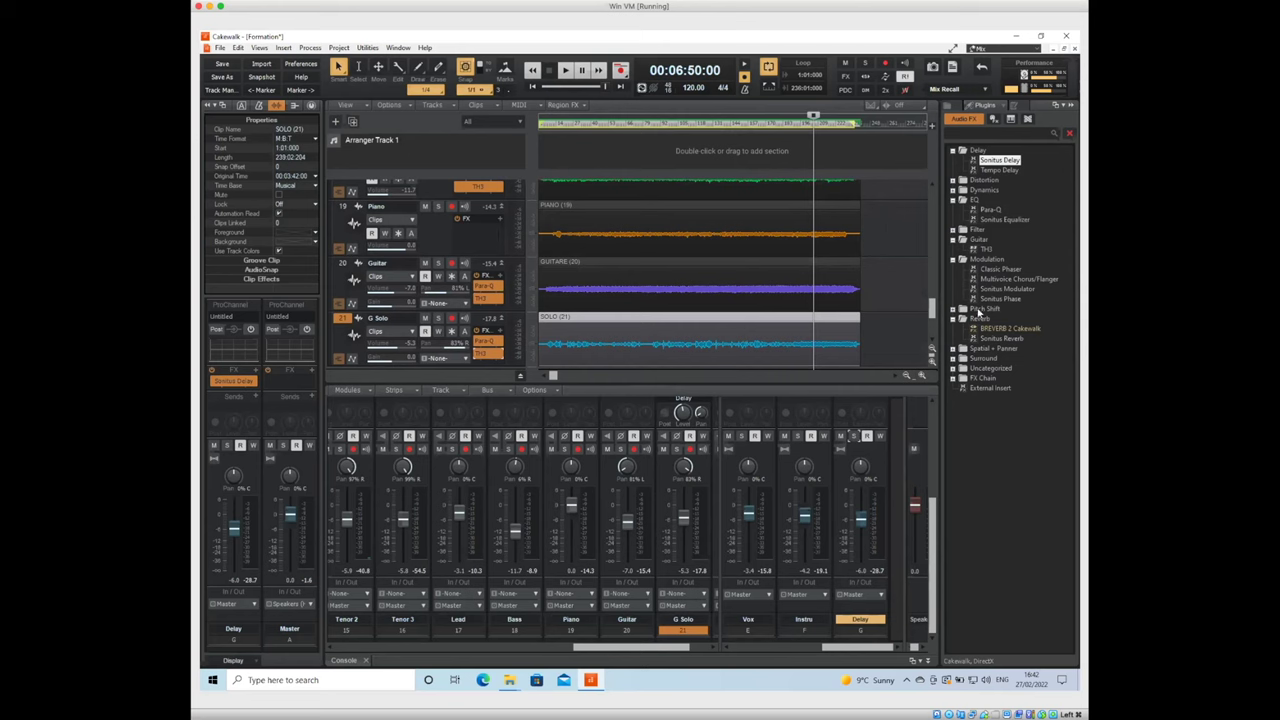
pyautogui.click(683, 622)
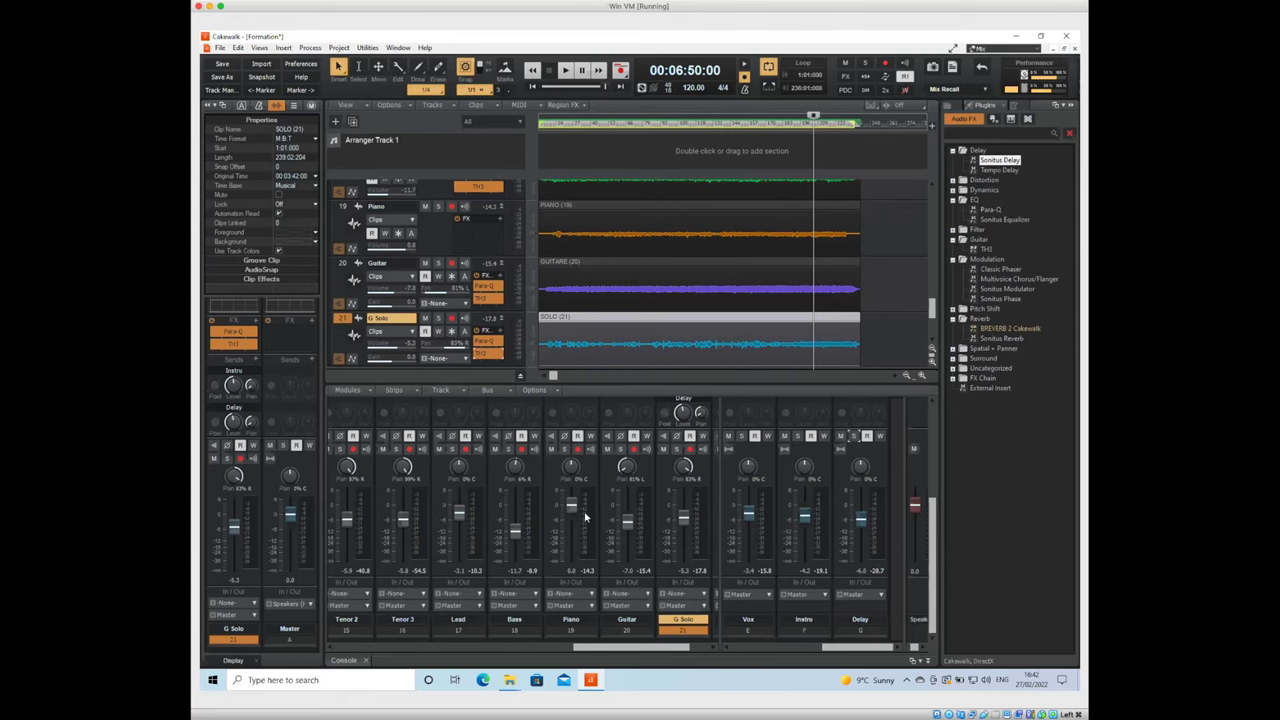
pyautogui.moveTo(571, 506); pyautogui.dragTo(572, 536)
pyautogui.click(564, 449)
pyautogui.press('space')
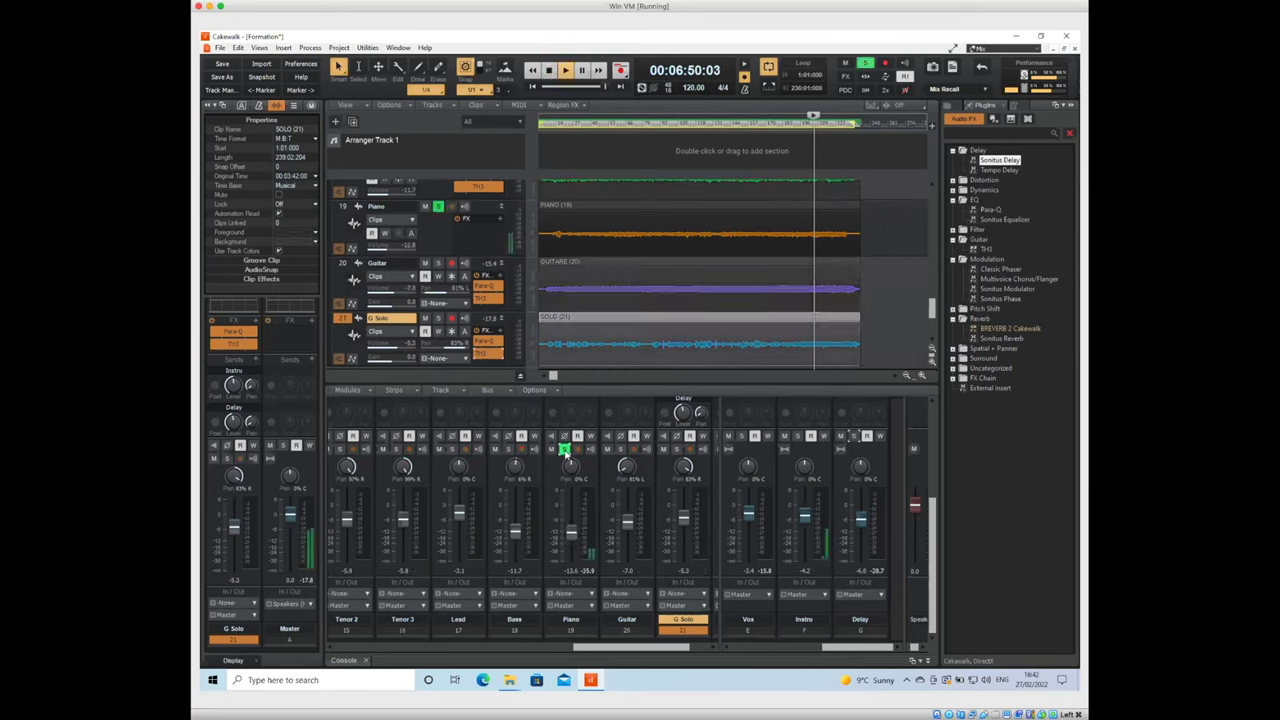
pyautogui.press('space')
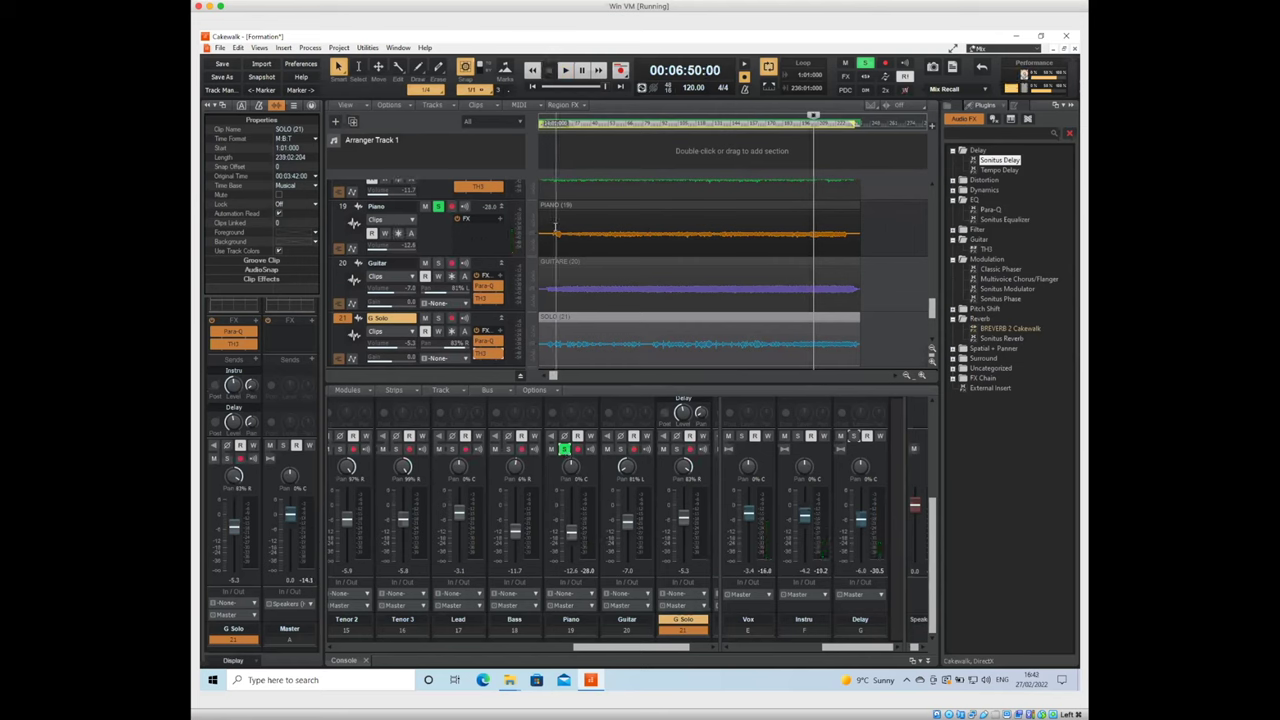
# Move the playback start to 00:00:26:00 in the Piano clip and audition the soloed piano from there
pyautogui.click(555, 229)
pyautogui.press('space')
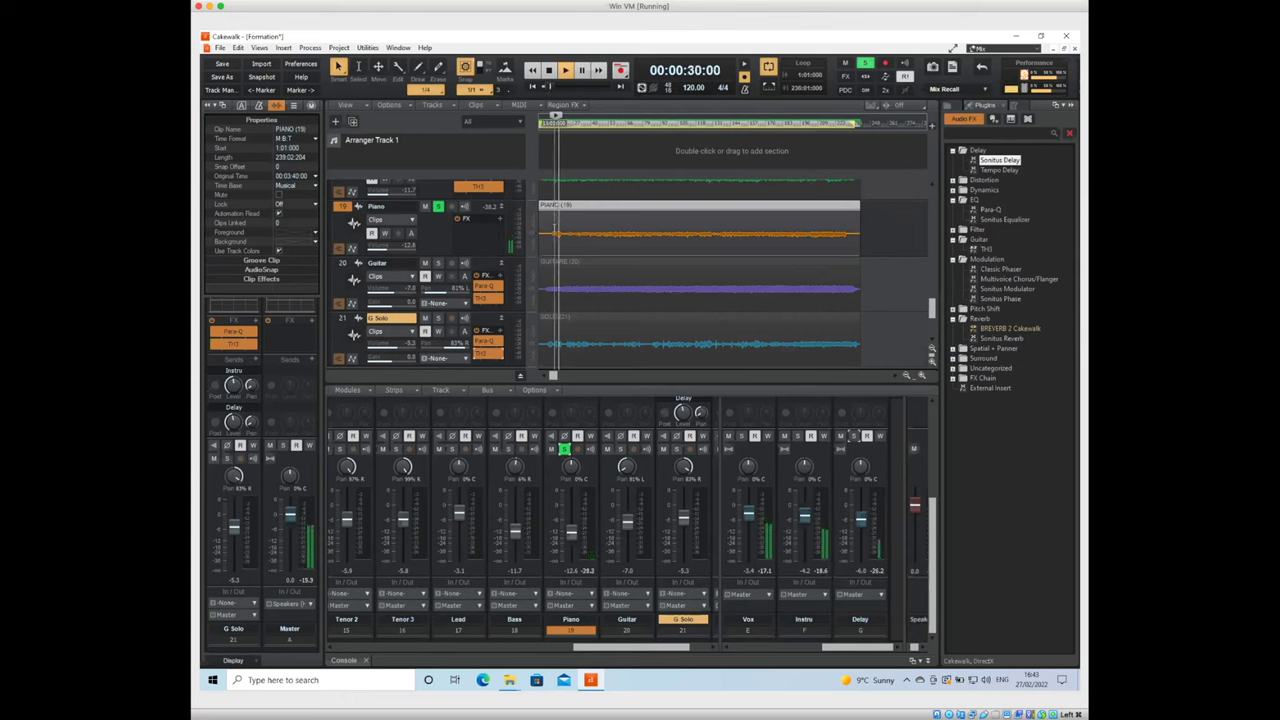
pyautogui.press('space')
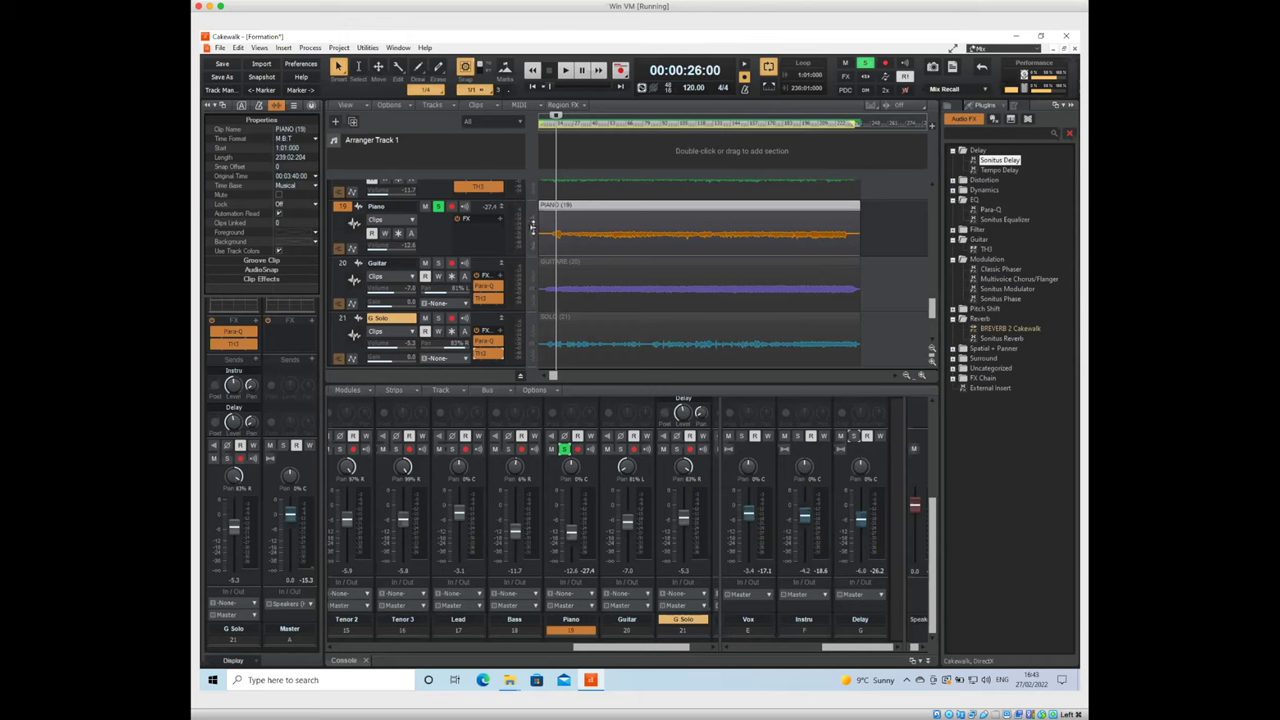
pyautogui.press('space')
pyautogui.press('space')
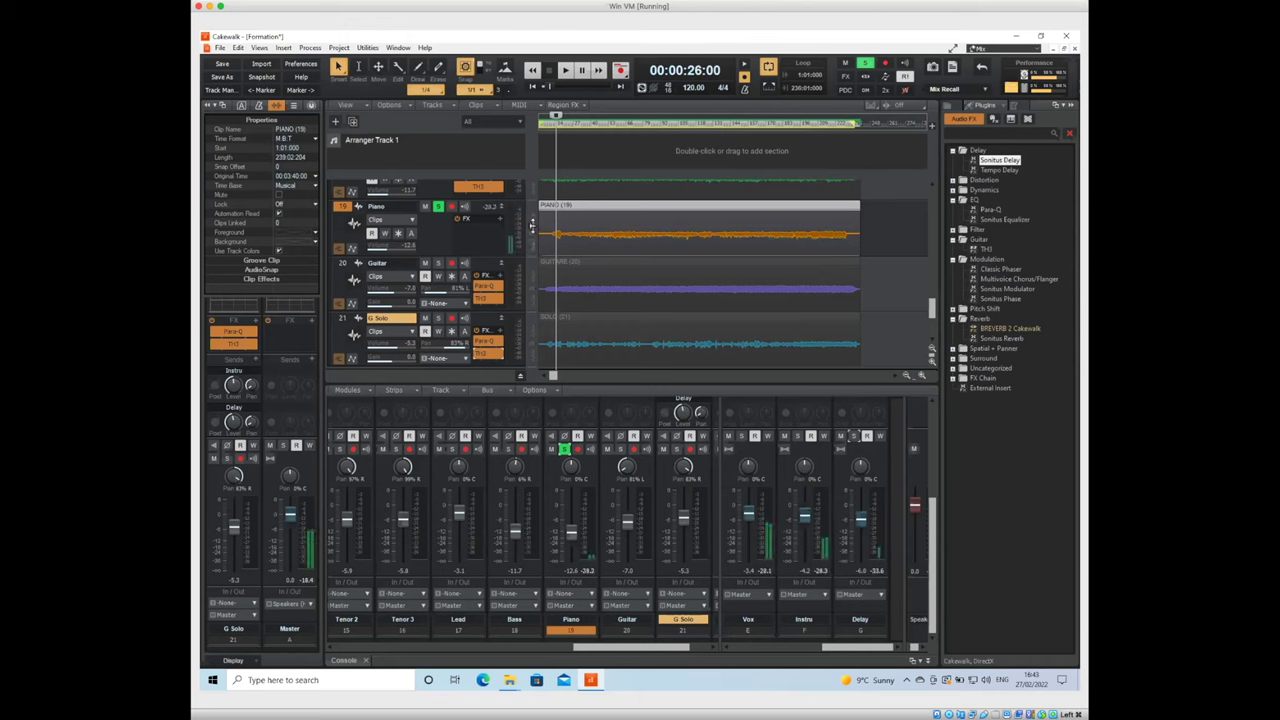
pyautogui.press('space')
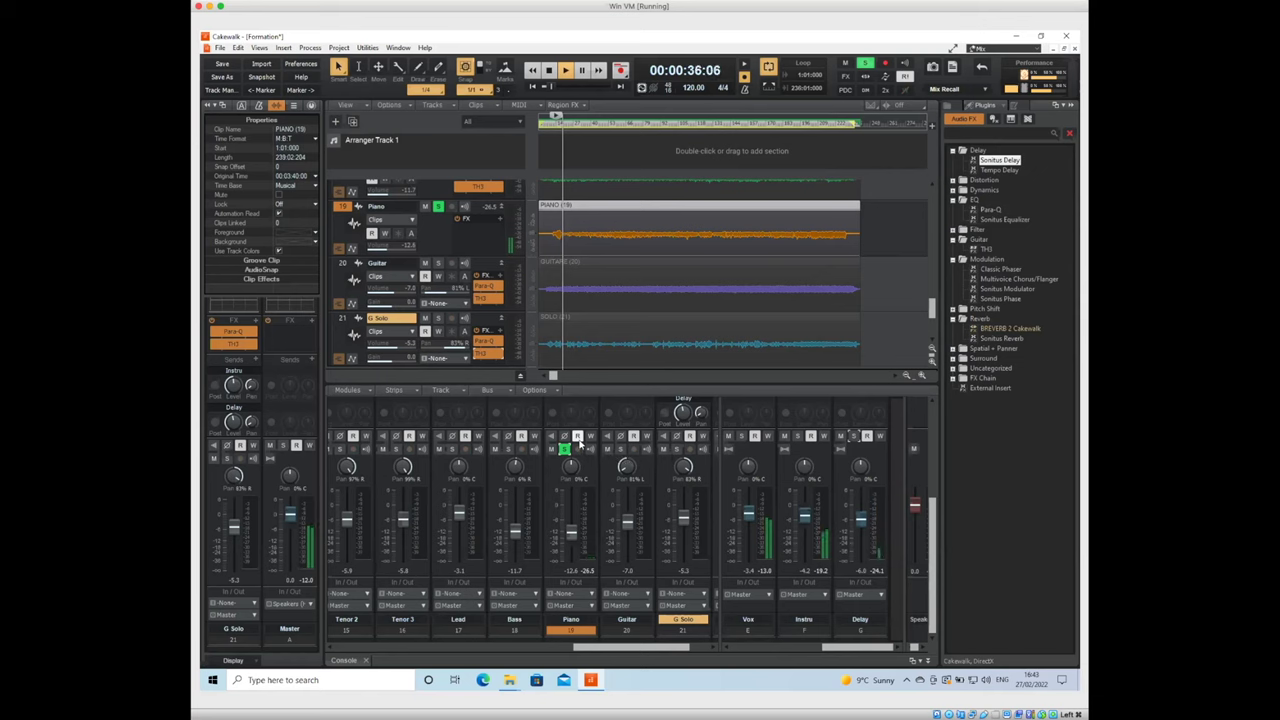
pyautogui.press('space')
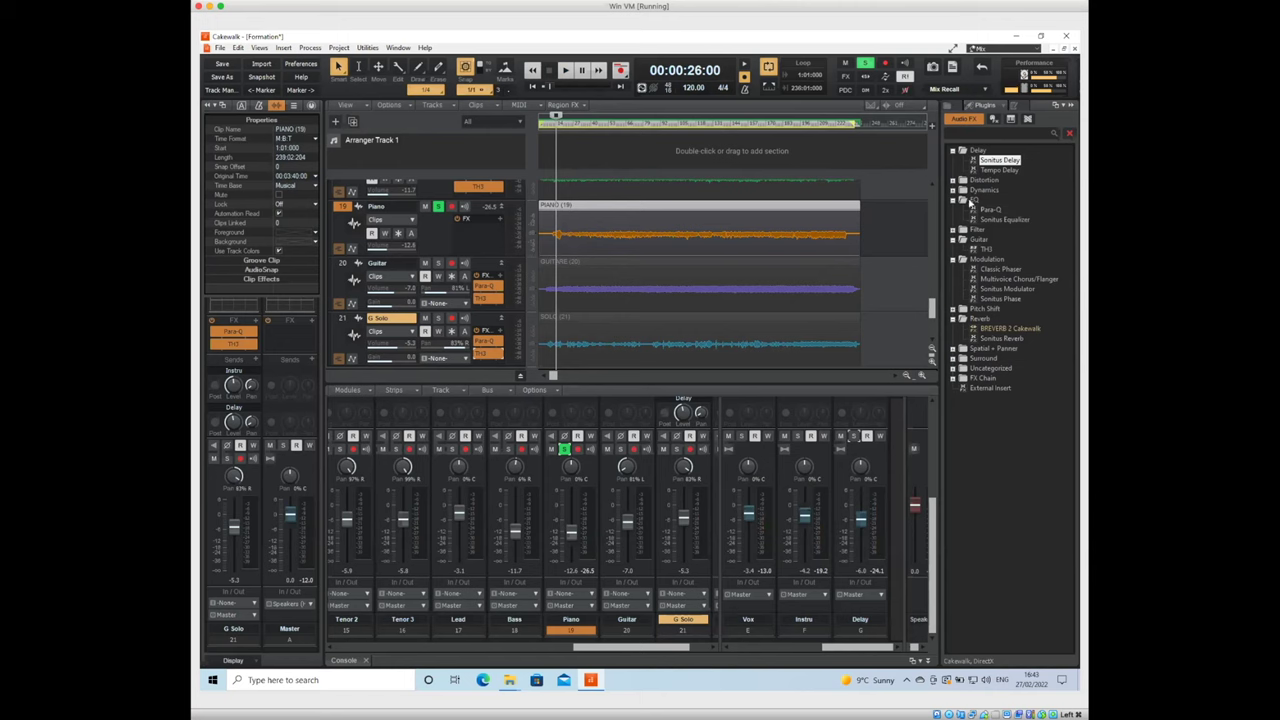
# Insert the Para-Q equalizer on the Piano track, load its High Boost preset and audition the result
pyautogui.click(986, 210)
pyautogui.moveTo(989, 211); pyautogui.dragTo(494, 232)
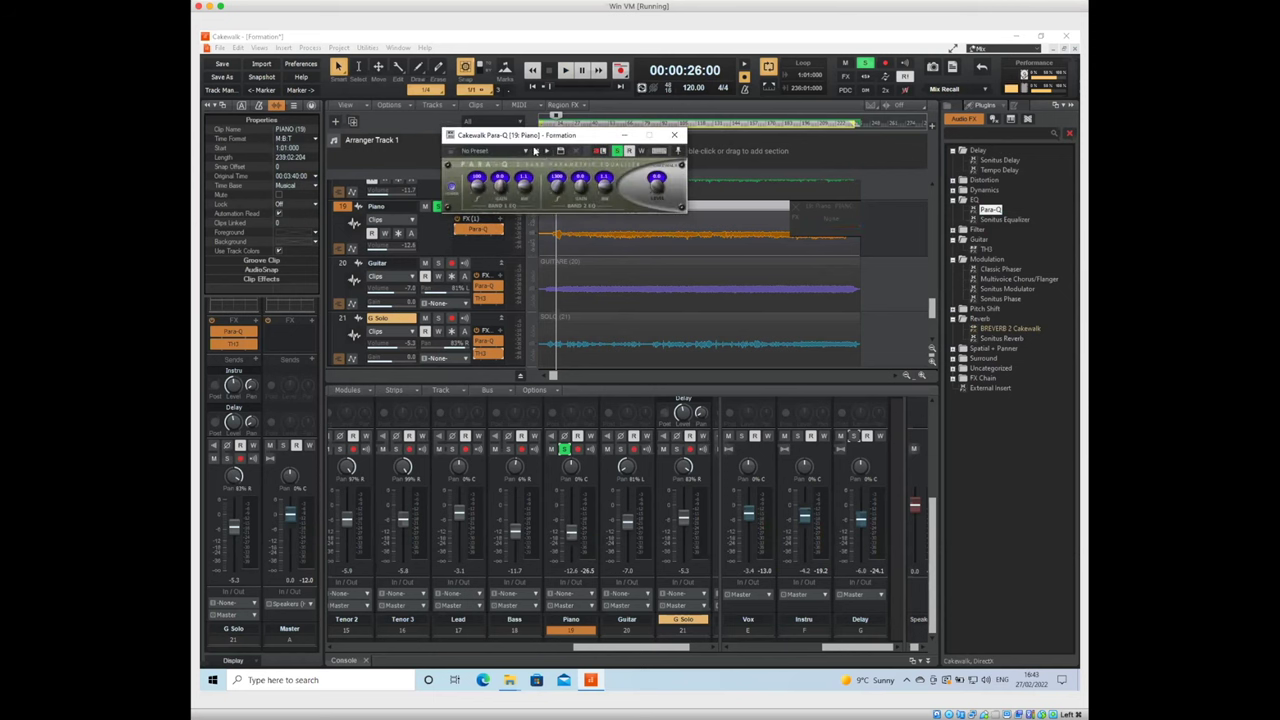
pyautogui.click(527, 151)
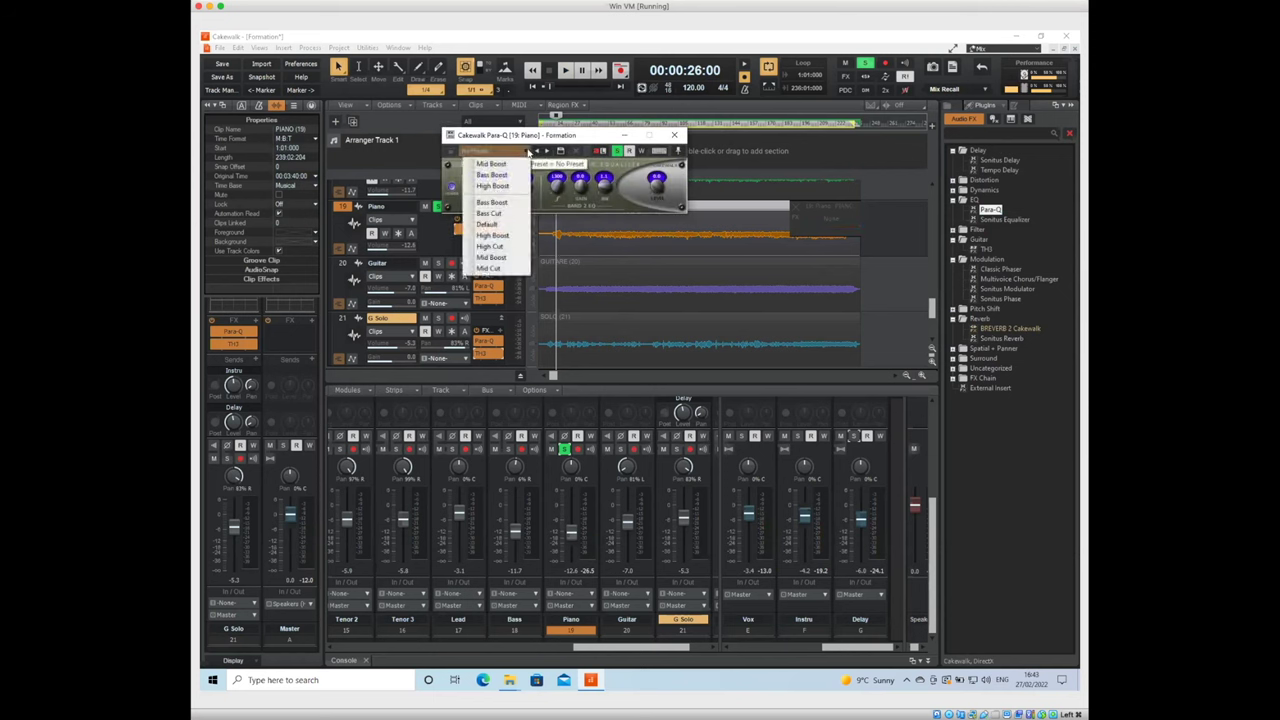
pyautogui.click(509, 236)
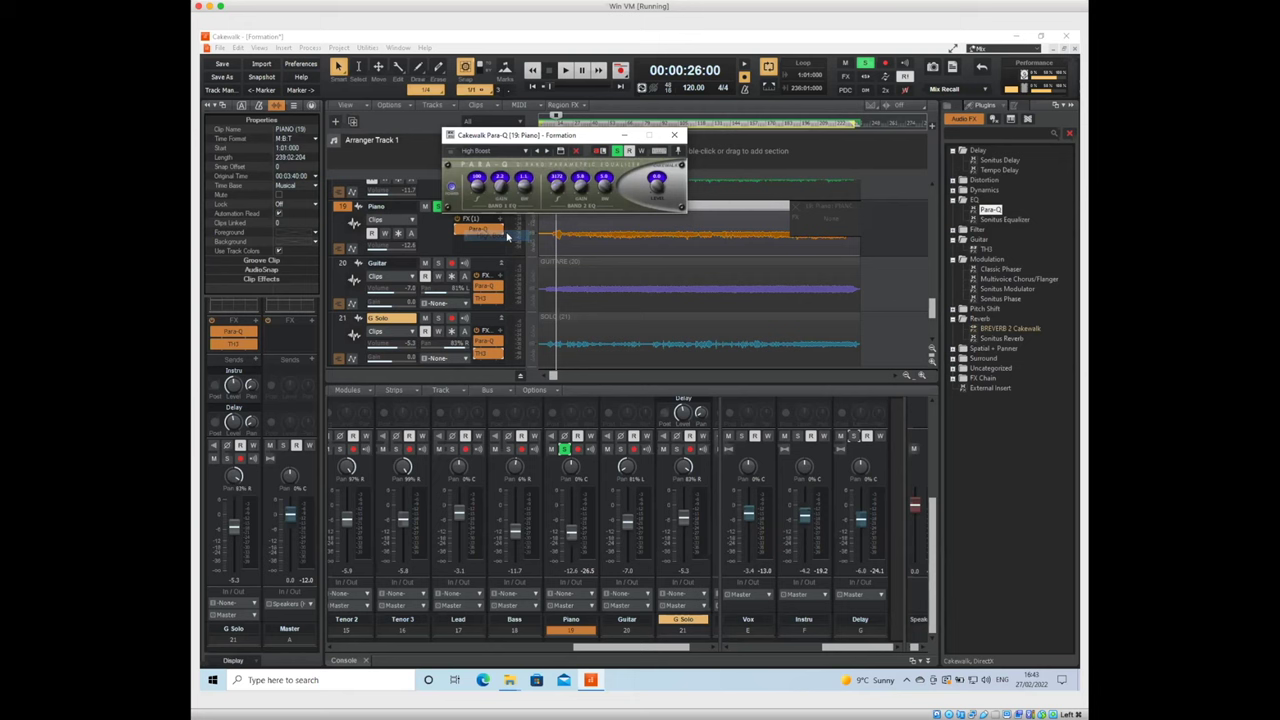
pyautogui.press('space')
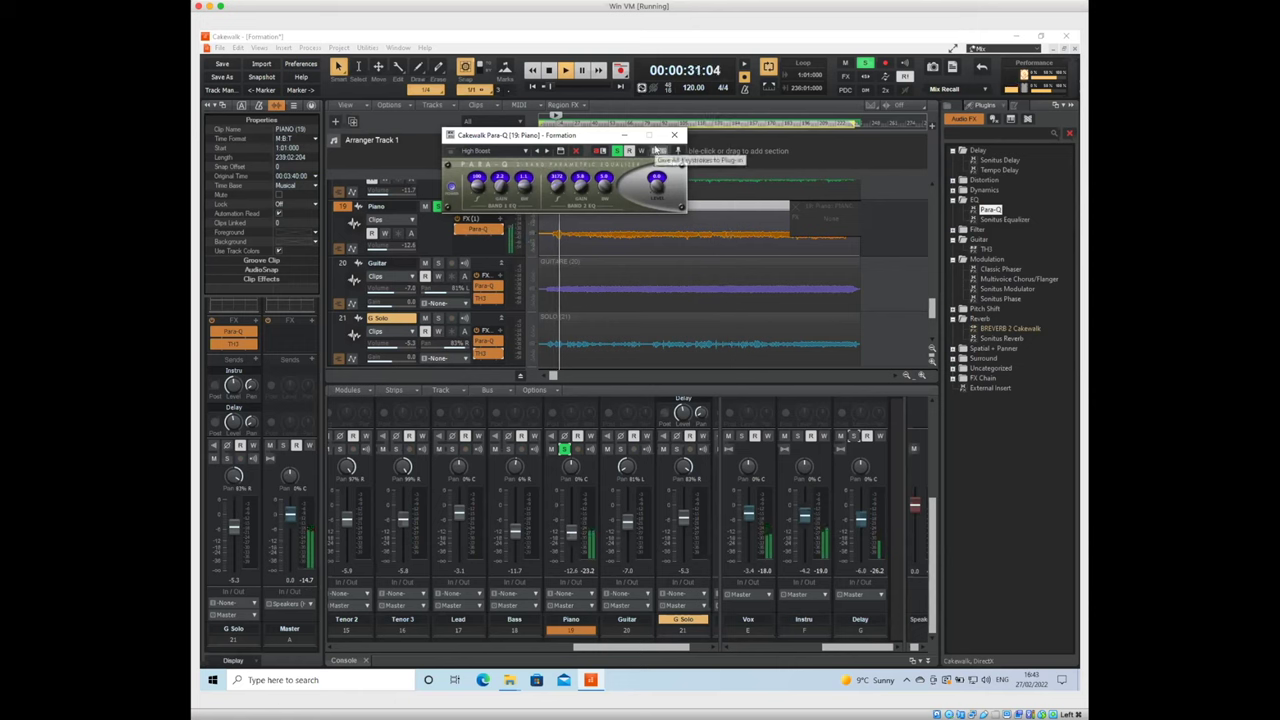
pyautogui.press('space')
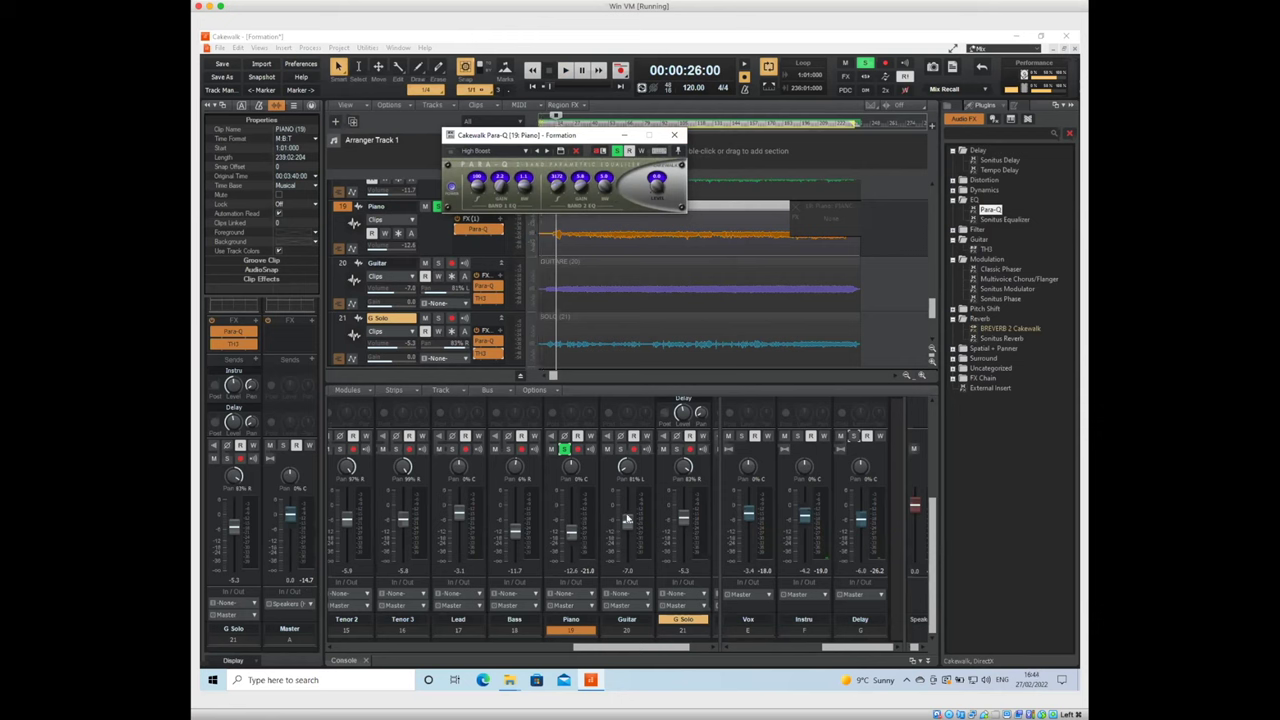
# Raise the Piano track's volume to about -6.2 dB and audition the new level
pyautogui.click(575, 535)
pyautogui.moveTo(575, 535); pyautogui.dragTo(572, 522)
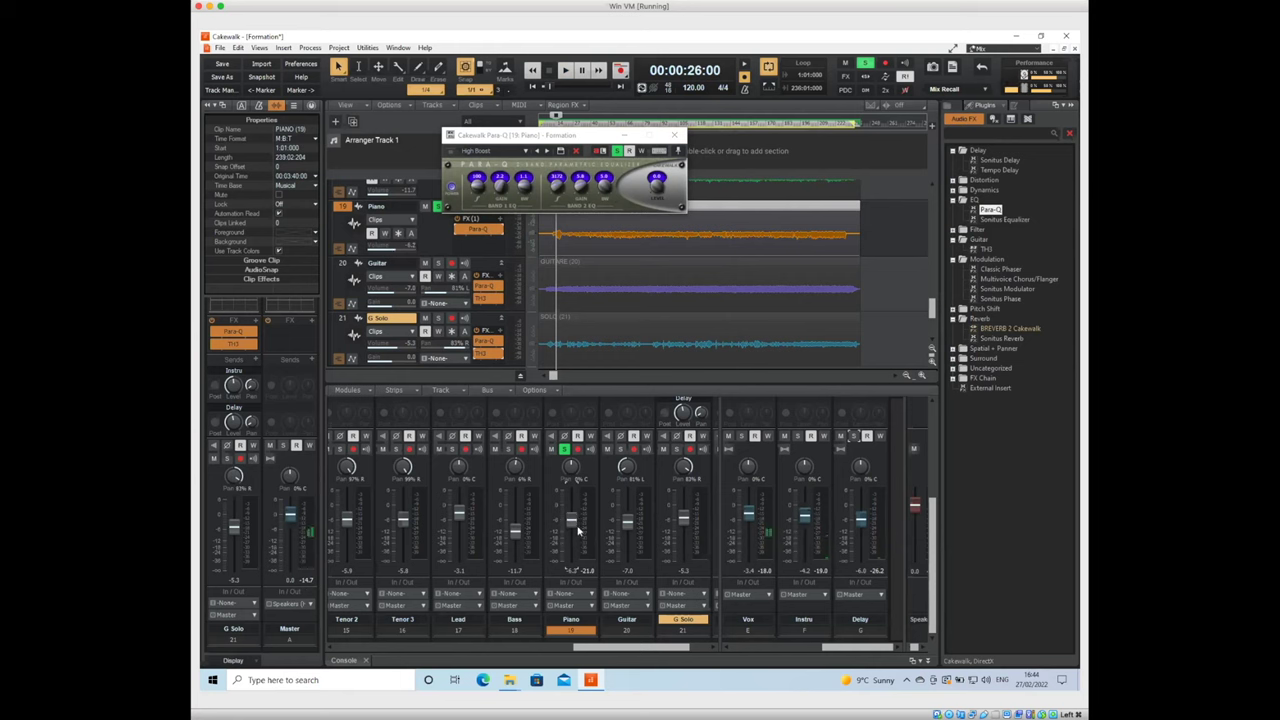
pyautogui.press('space')
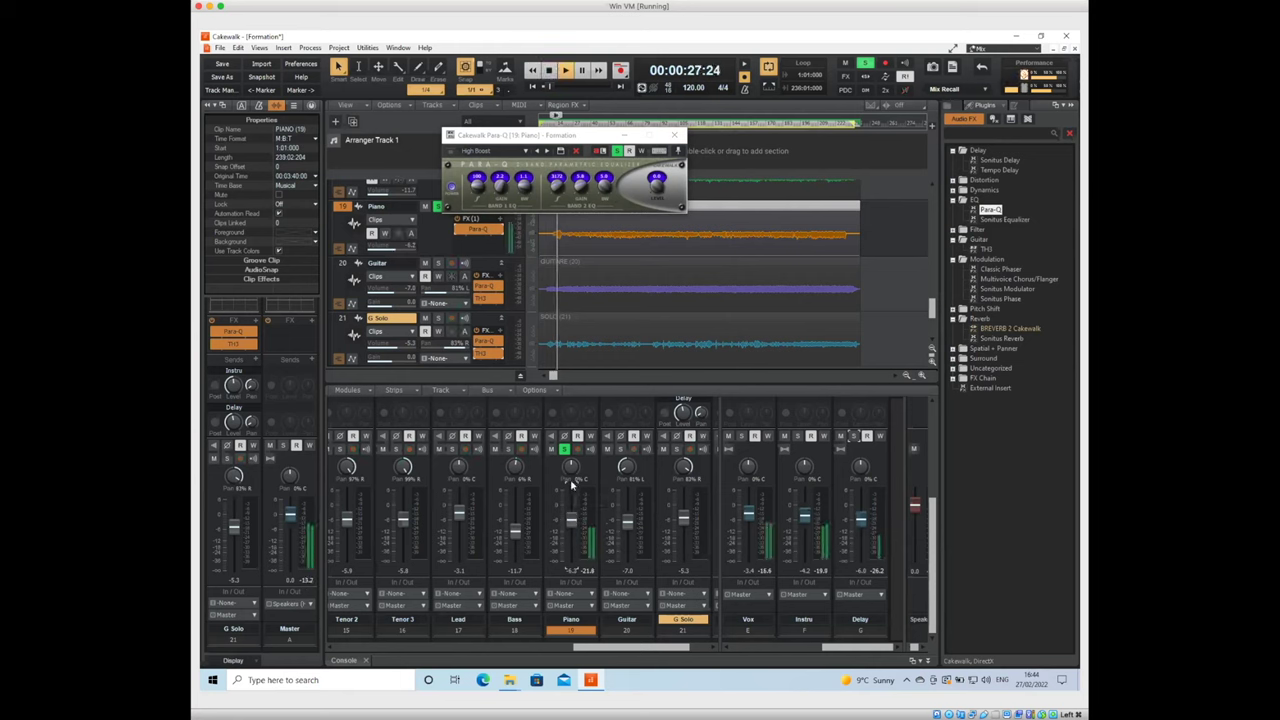
pyautogui.press('space')
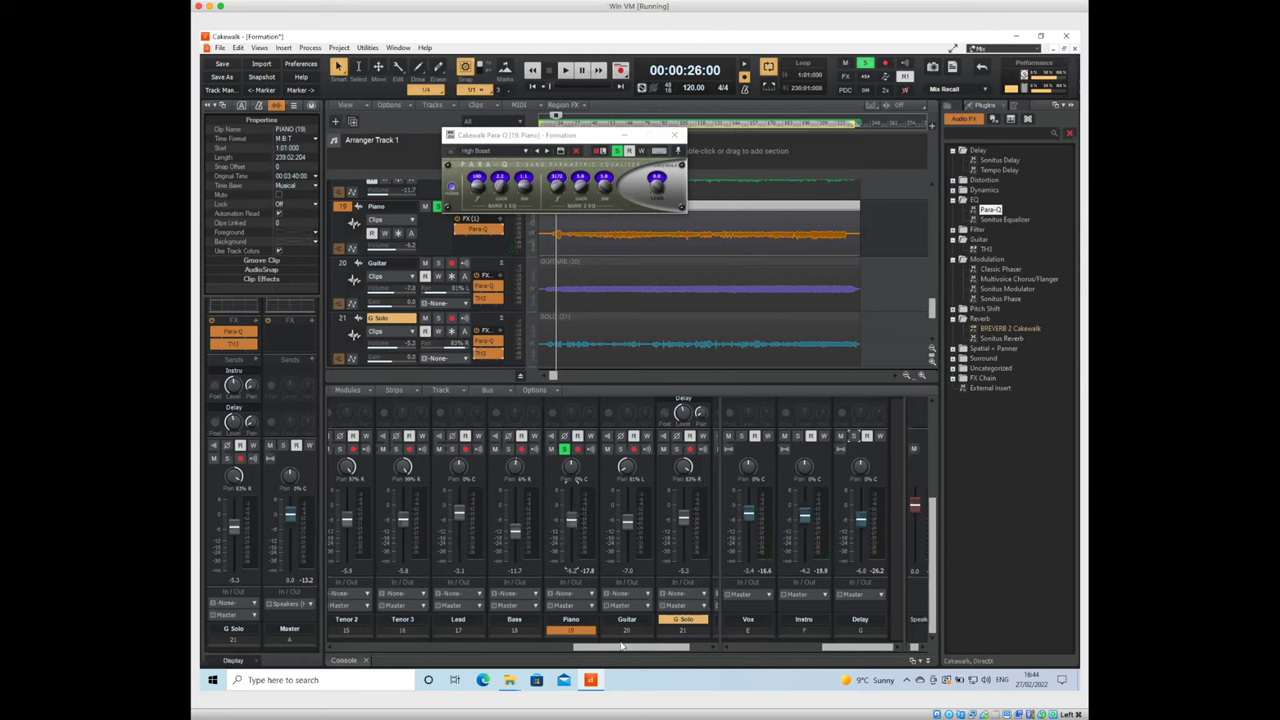
# Pan the Piano track about 41% left, audition it and close the Para-Q window
pyautogui.moveTo(621, 647)
pyautogui.mouseDown()
pyautogui.moveTo(513, 652)
pyautogui.moveTo(641, 661)
pyautogui.mouseUp()
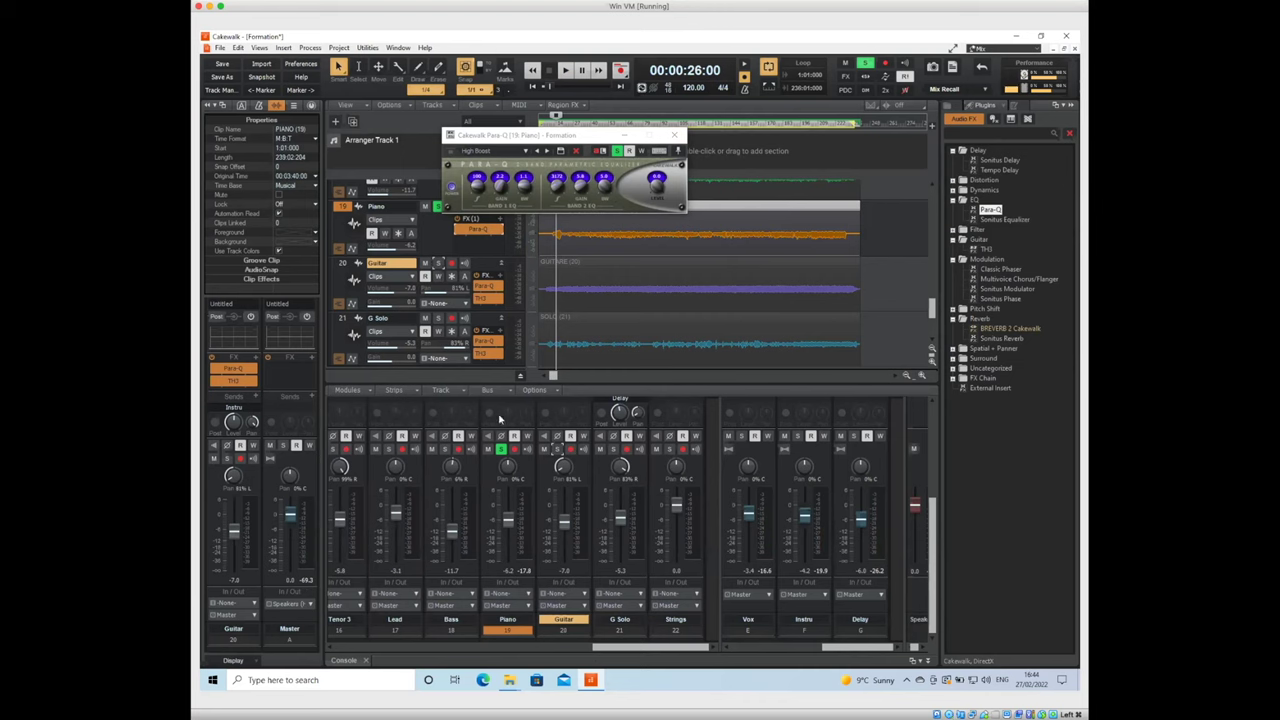
pyautogui.moveTo(506, 467); pyautogui.dragTo(508, 470)
pyautogui.moveTo(508, 466); pyautogui.dragTo(507, 470)
pyautogui.press('space')
pyautogui.moveTo(509, 468)
pyautogui.press('space')
pyautogui.click(675, 134)
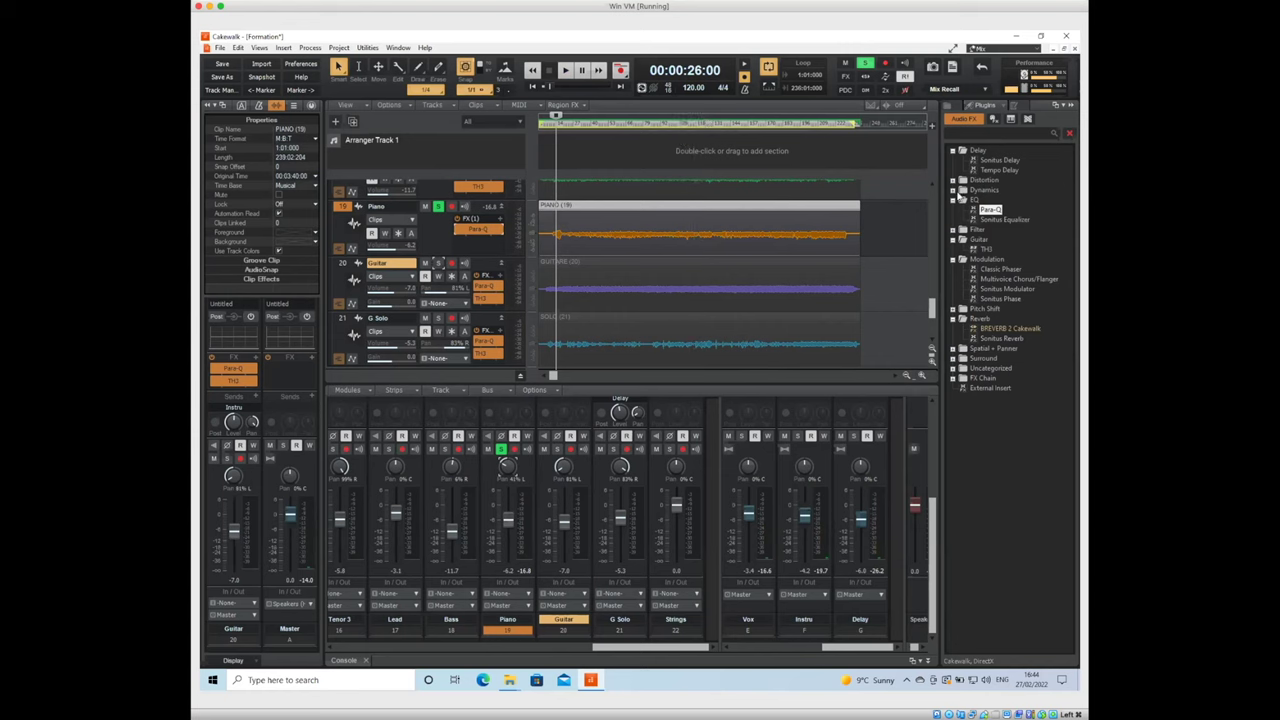
# Insert the Sonitus Multiband compressor on the Piano track and load its Smooth preset
pyautogui.click(953, 191)
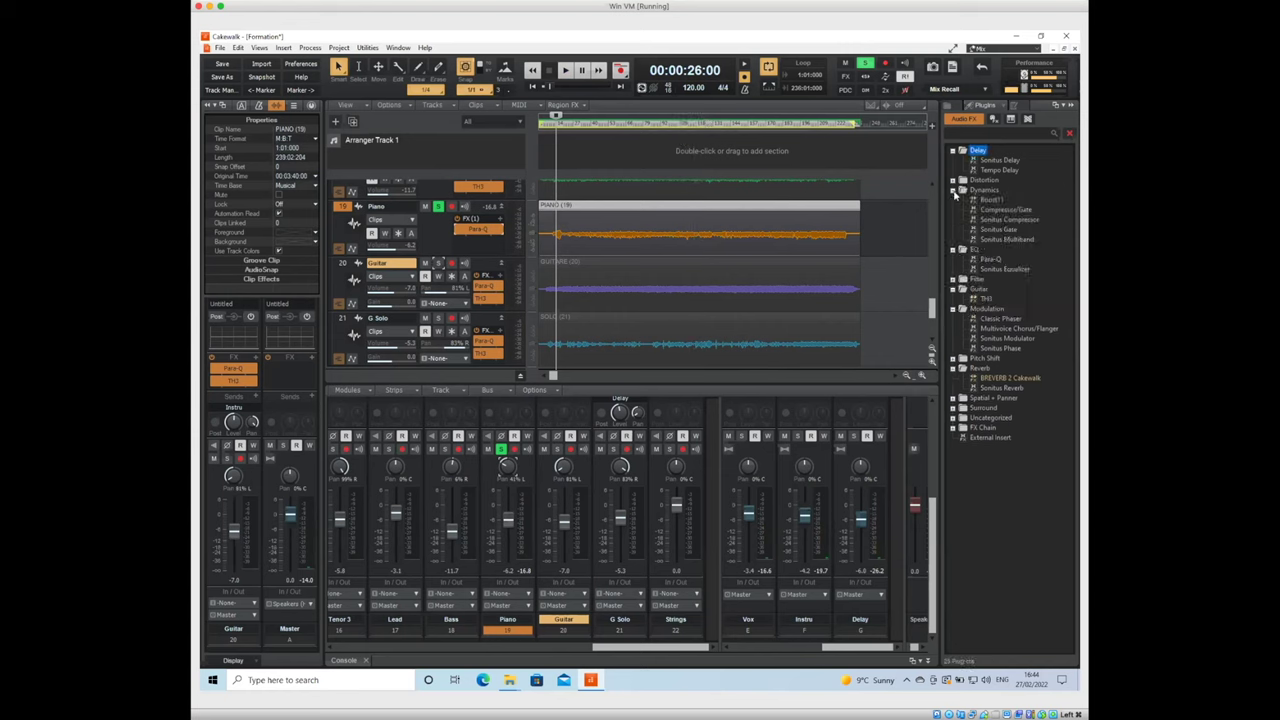
pyautogui.click(1018, 240)
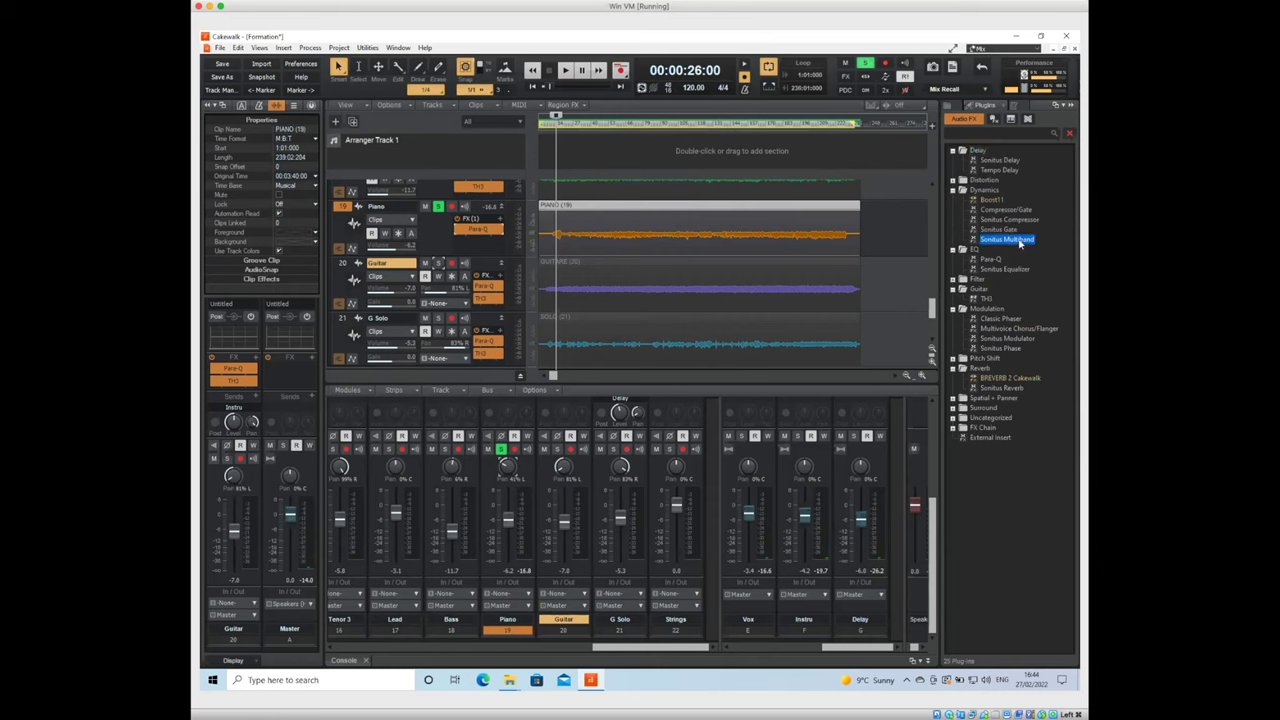
pyautogui.moveTo(1018, 242); pyautogui.dragTo(472, 248)
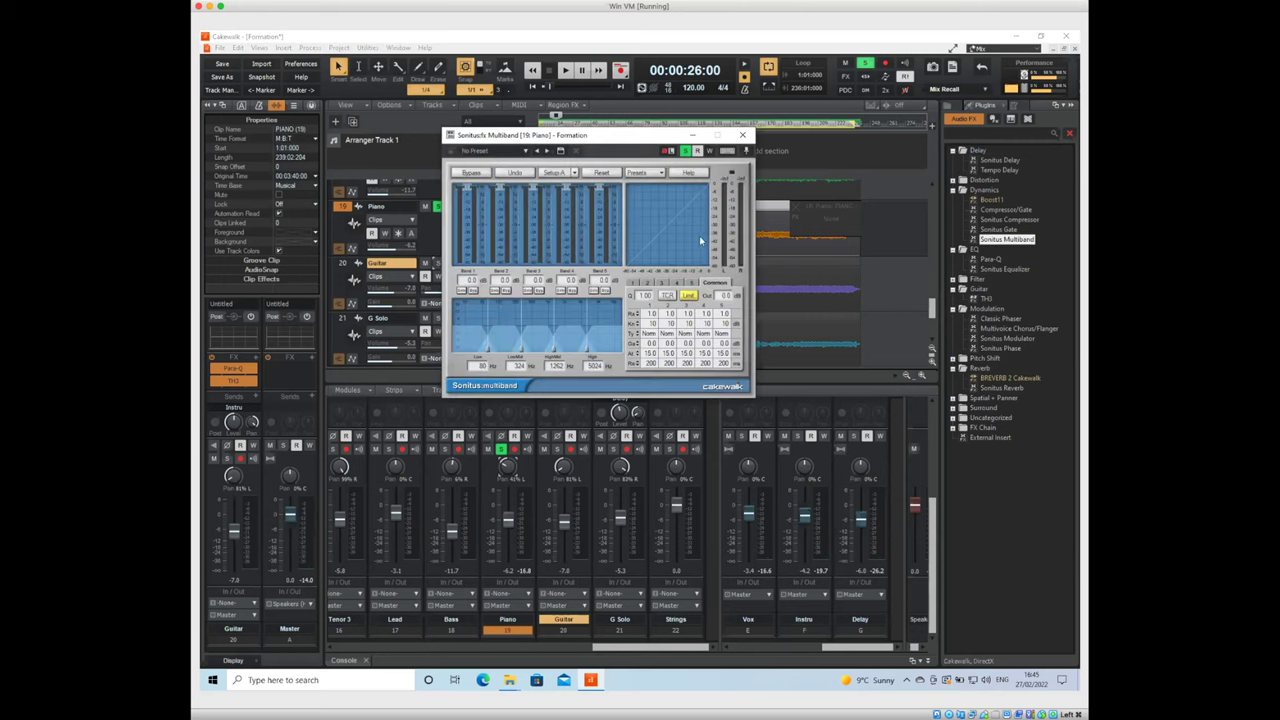
pyautogui.click(662, 175)
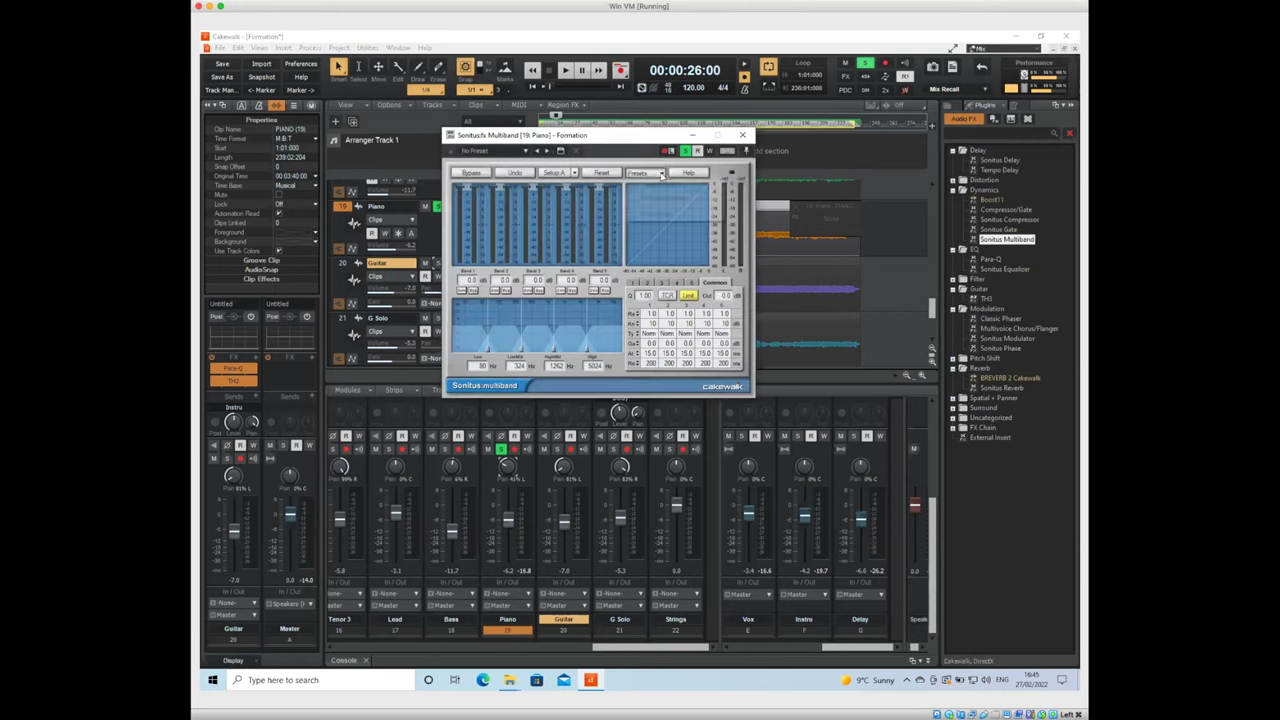
pyautogui.moveTo(676, 214)
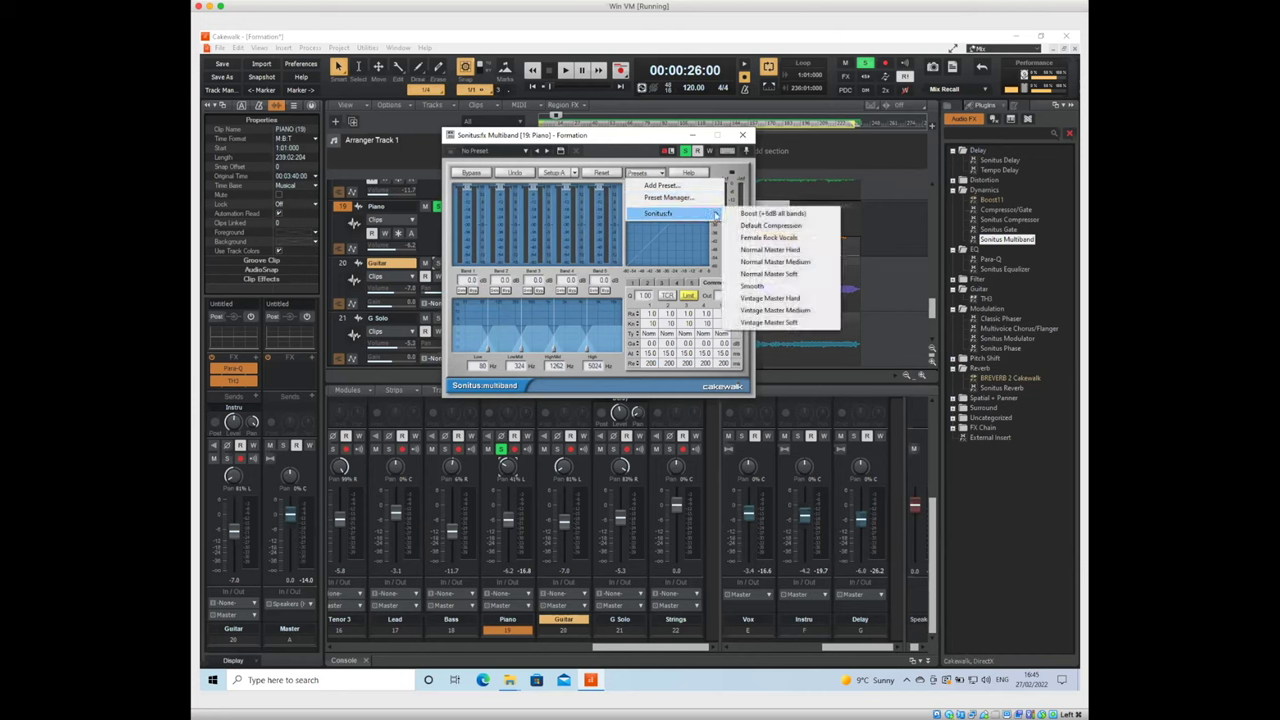
pyautogui.click(785, 287)
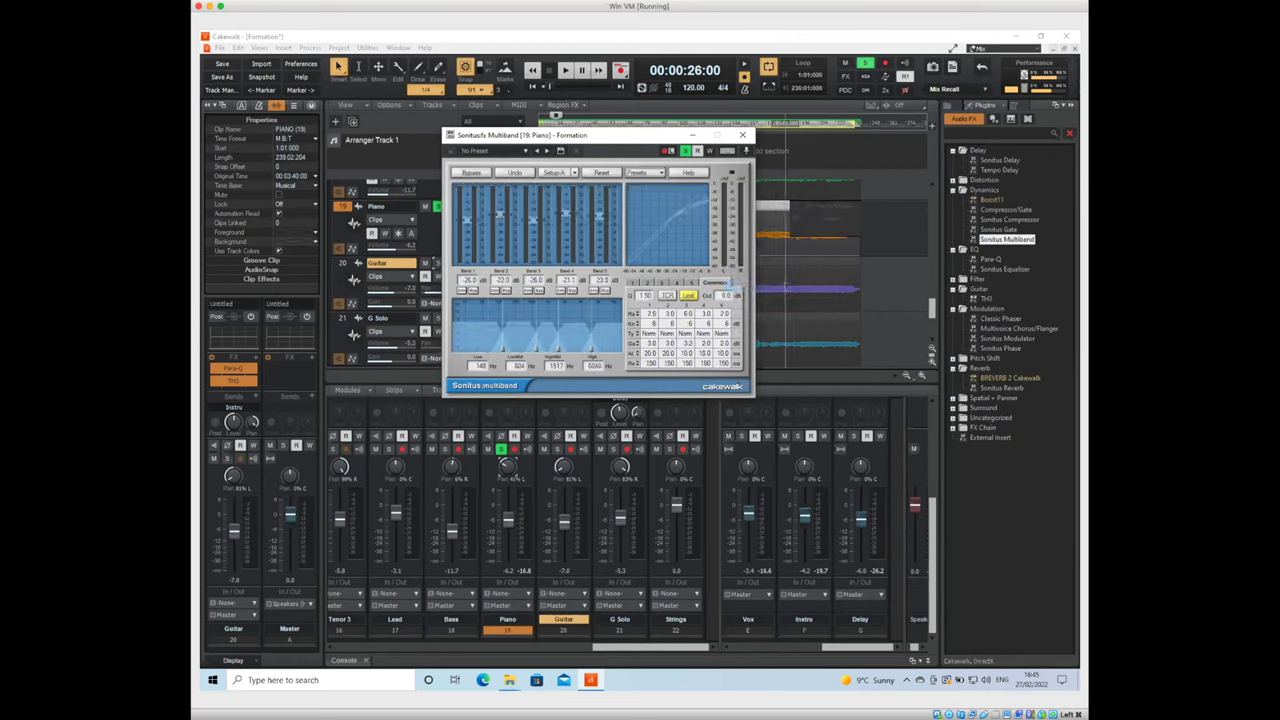
# Audition the Piano track with the Multiband compressor, comparing it against bypass, and close the compressor window
pyautogui.press('space')
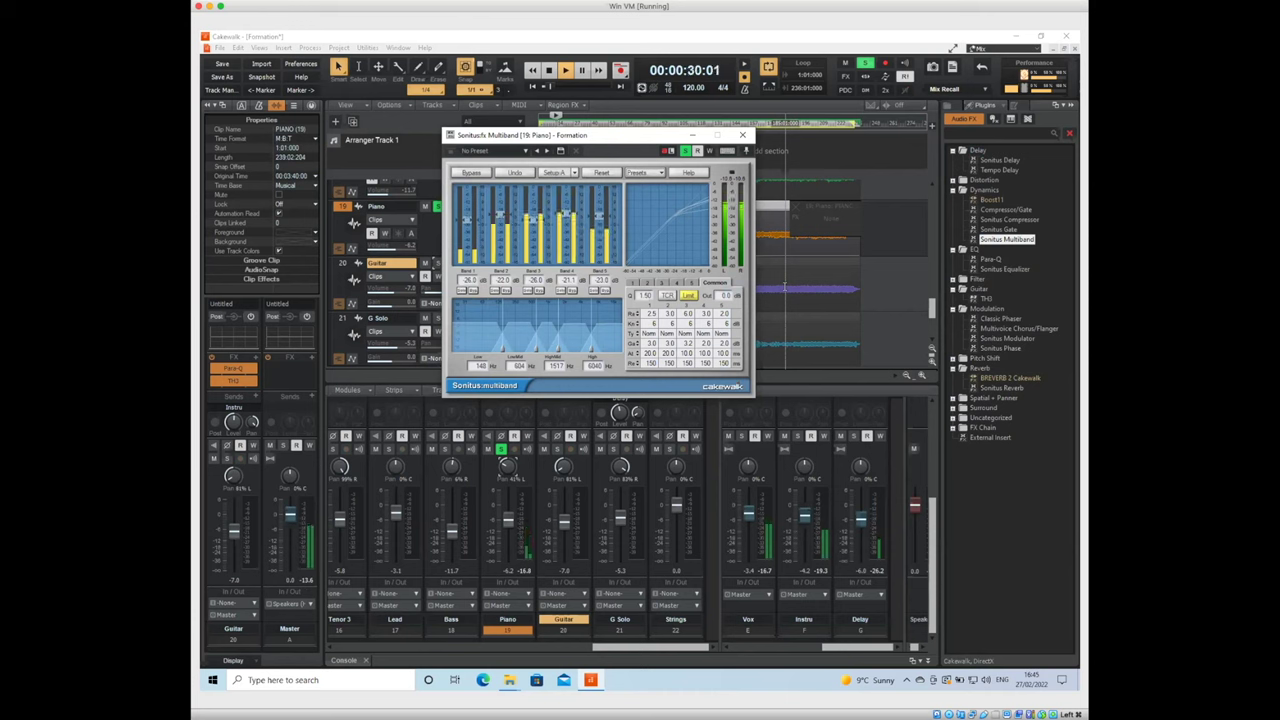
pyautogui.press('space')
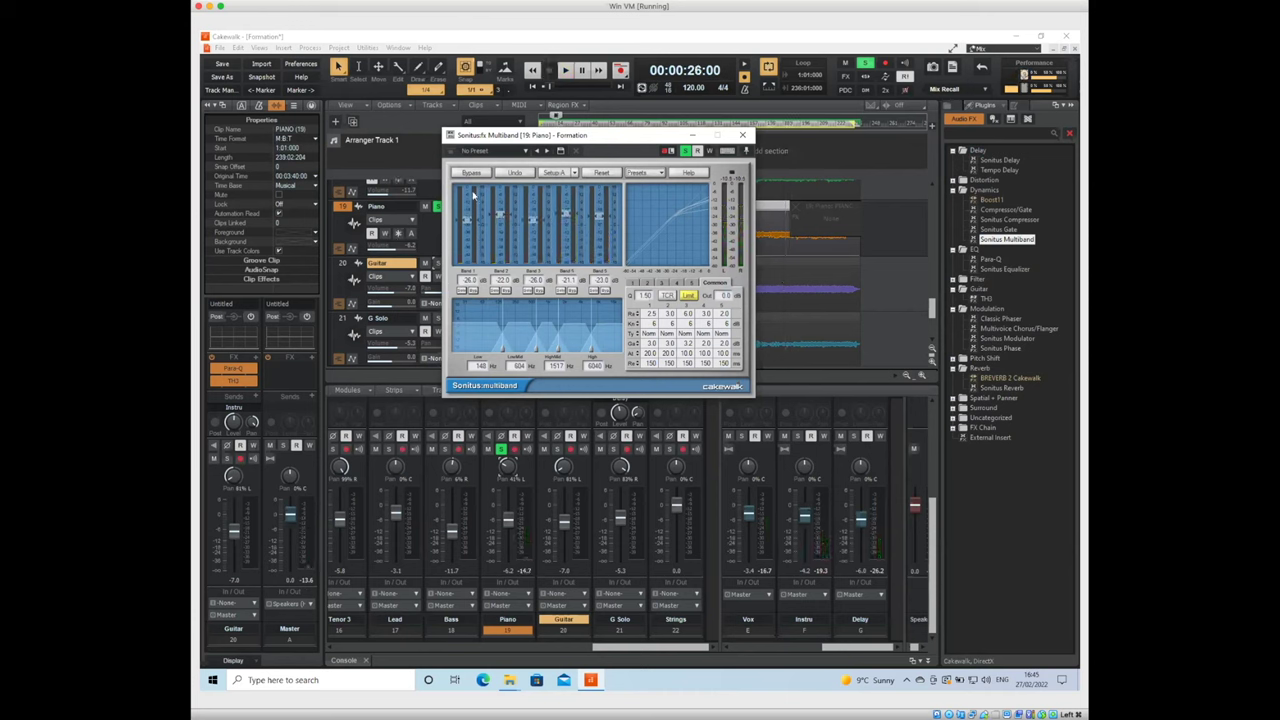
pyautogui.press('space')
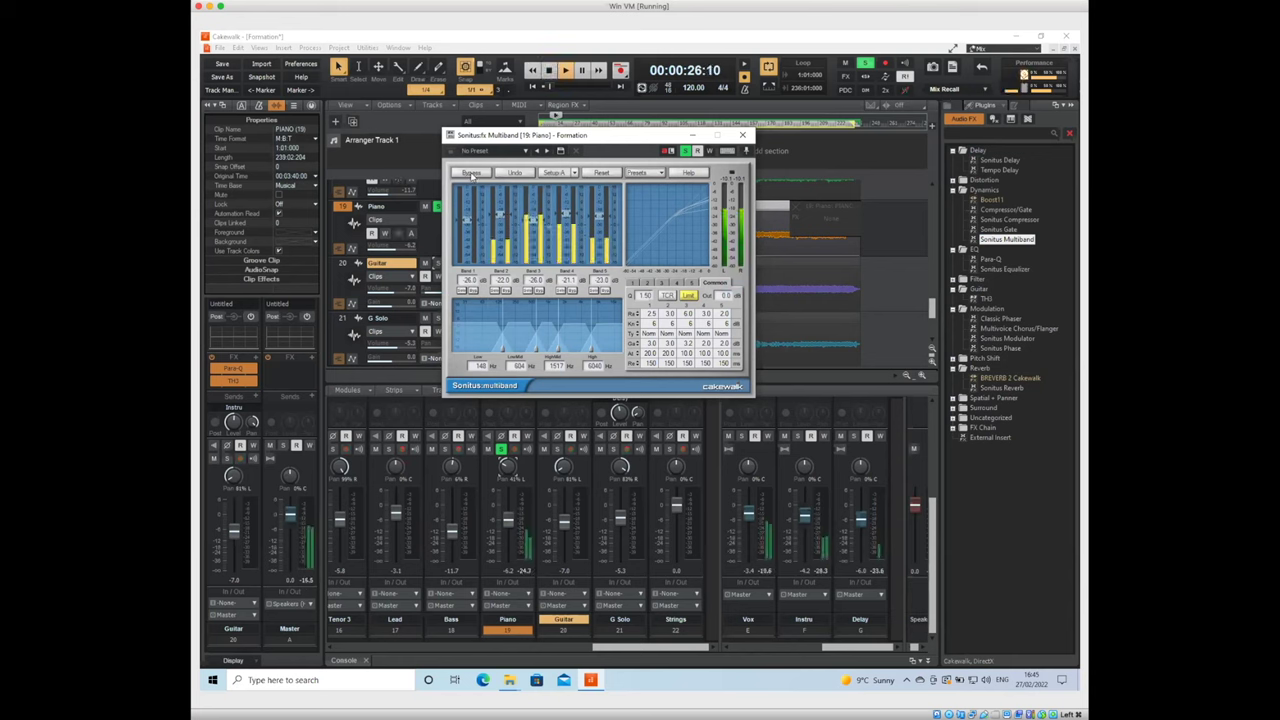
pyautogui.click(471, 173)
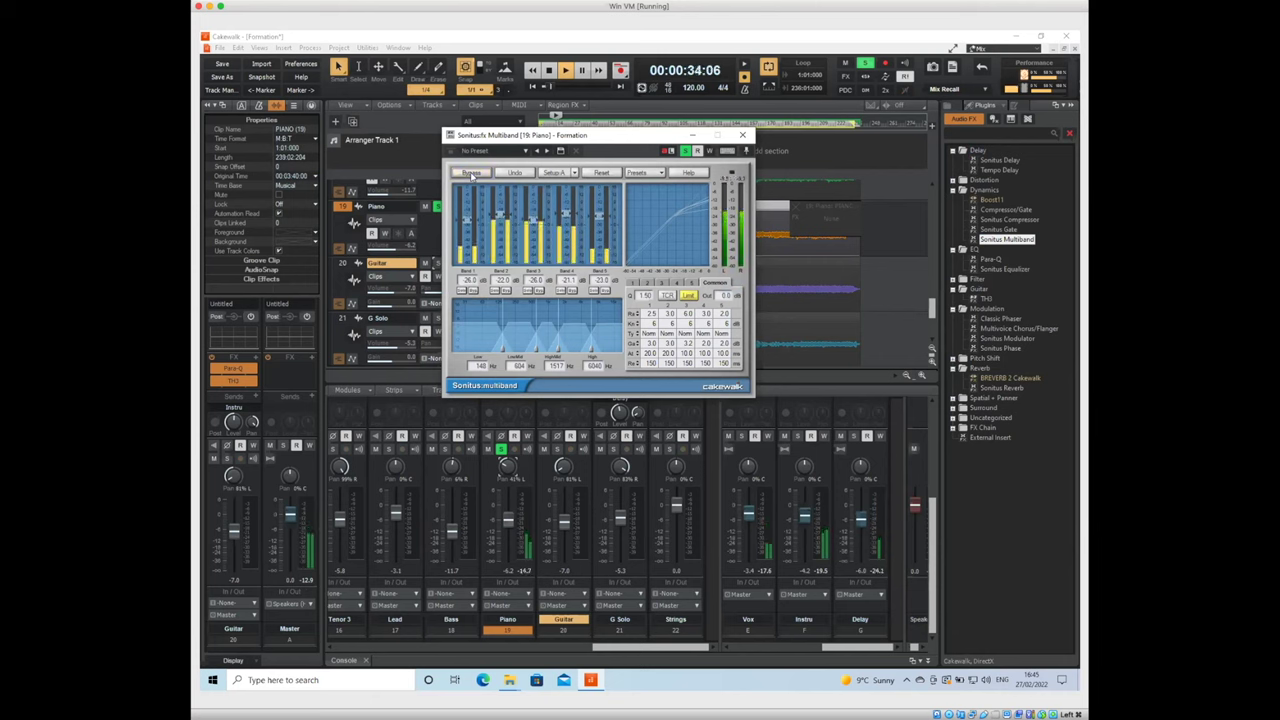
pyautogui.press('space')
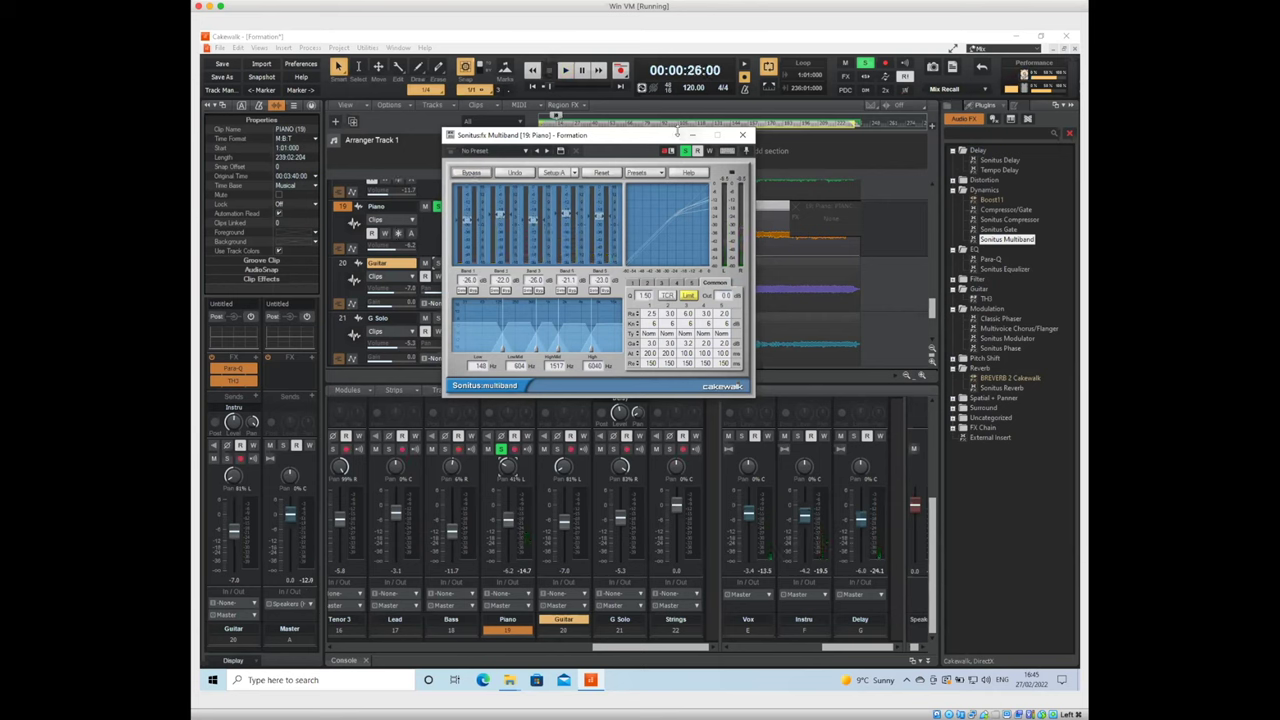
pyautogui.click(742, 134)
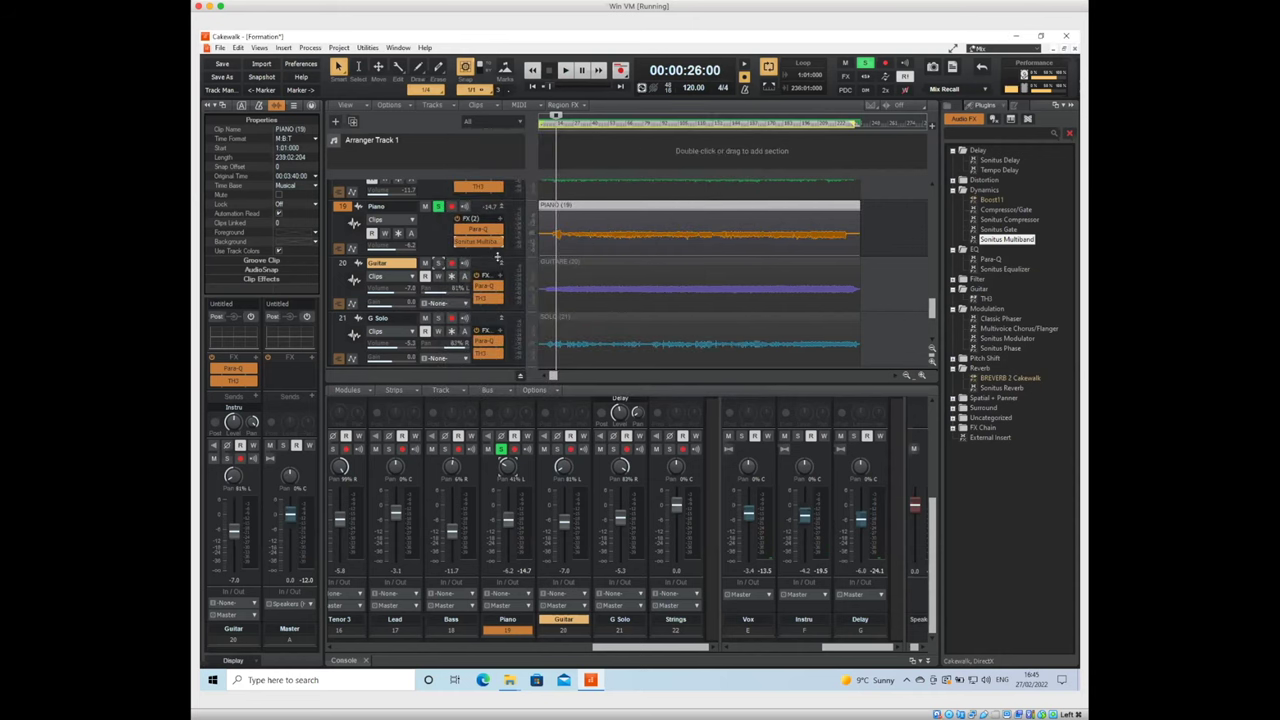
# Copy the Piano track's Para-Q onto the Strings track, load its High Boost preset and close its window
pyautogui.scroll(-3, 497, 258)
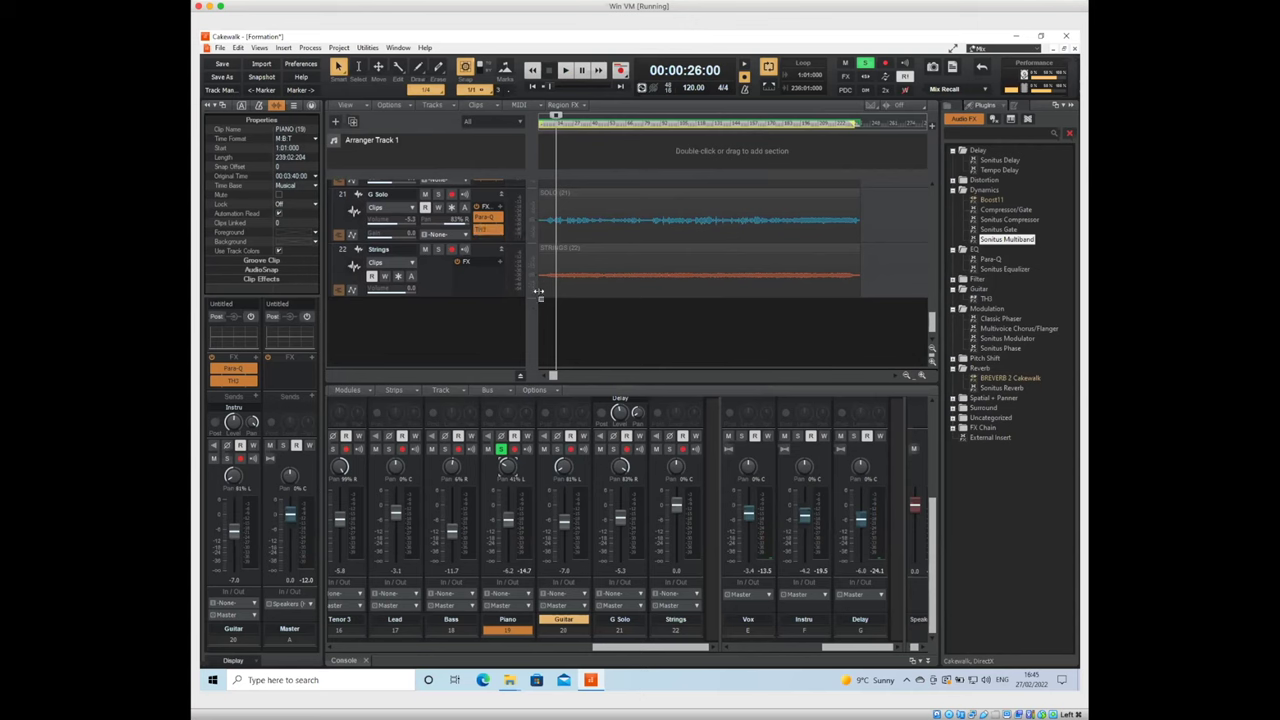
pyautogui.scroll(2, 508, 285)
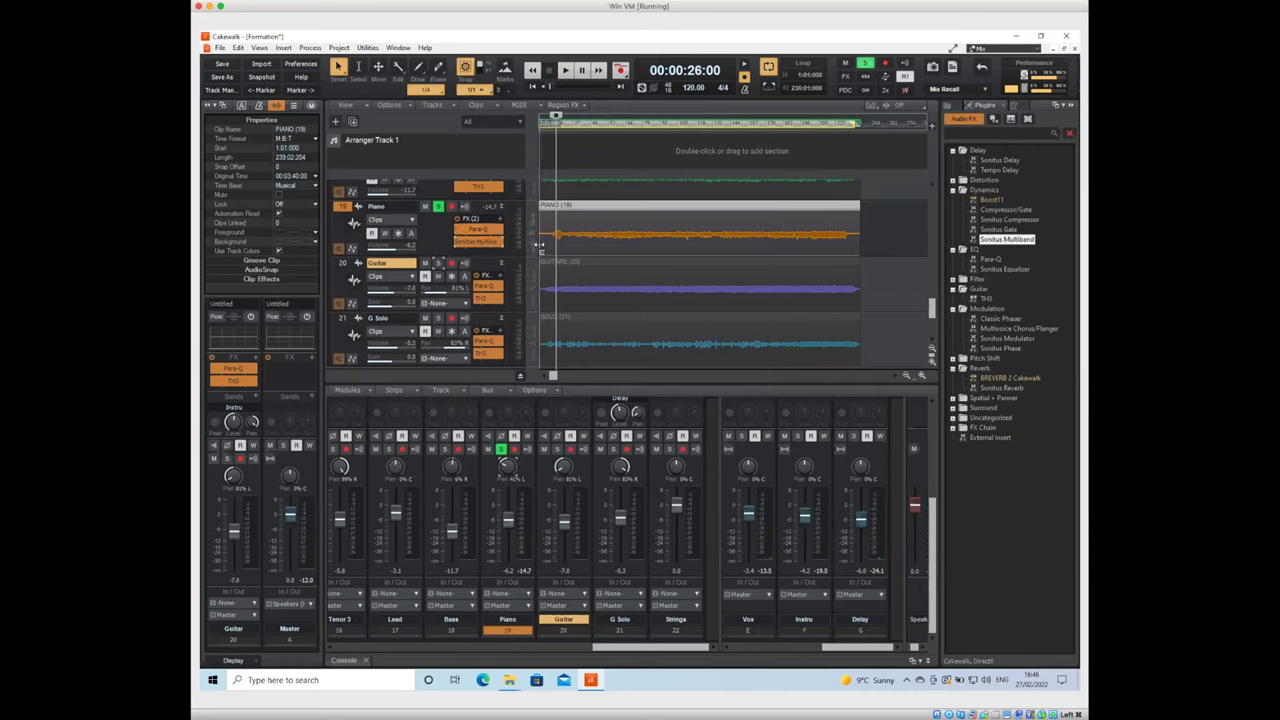
pyautogui.scroll(-1, 516, 245)
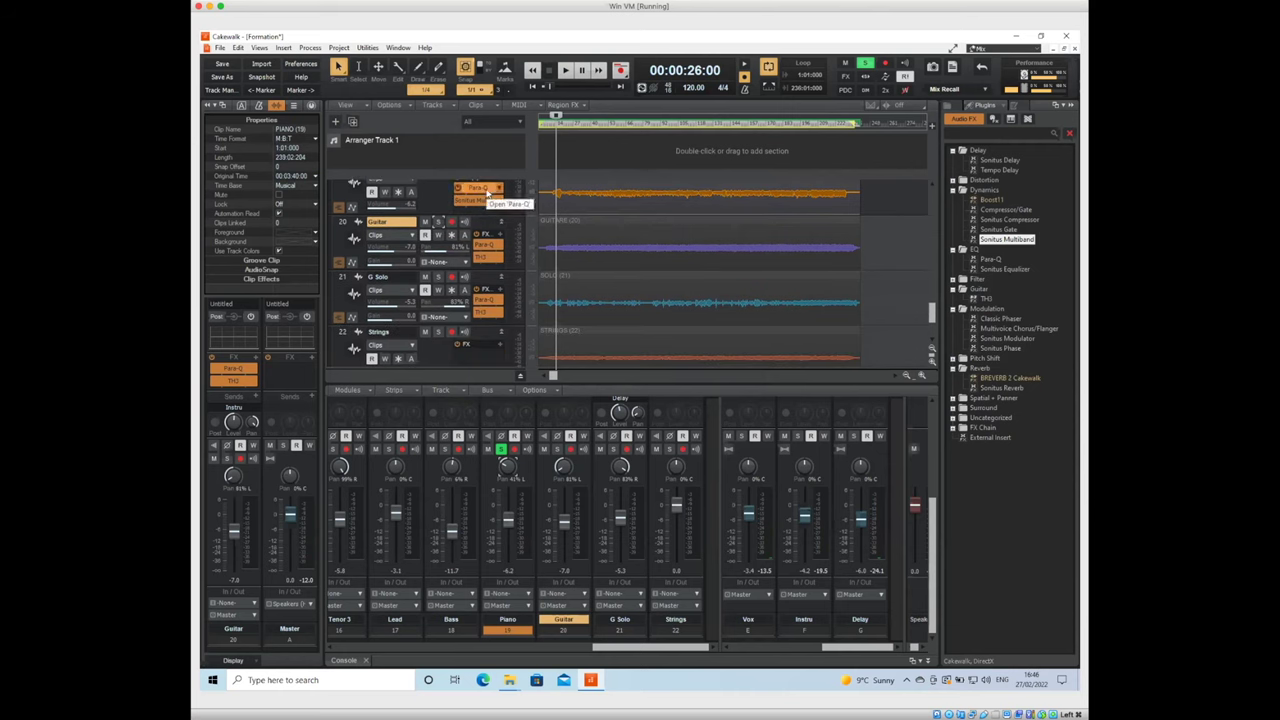
pyautogui.moveTo(488, 193); pyautogui.dragTo(497, 357)
pyautogui.doubleClick(497, 355)
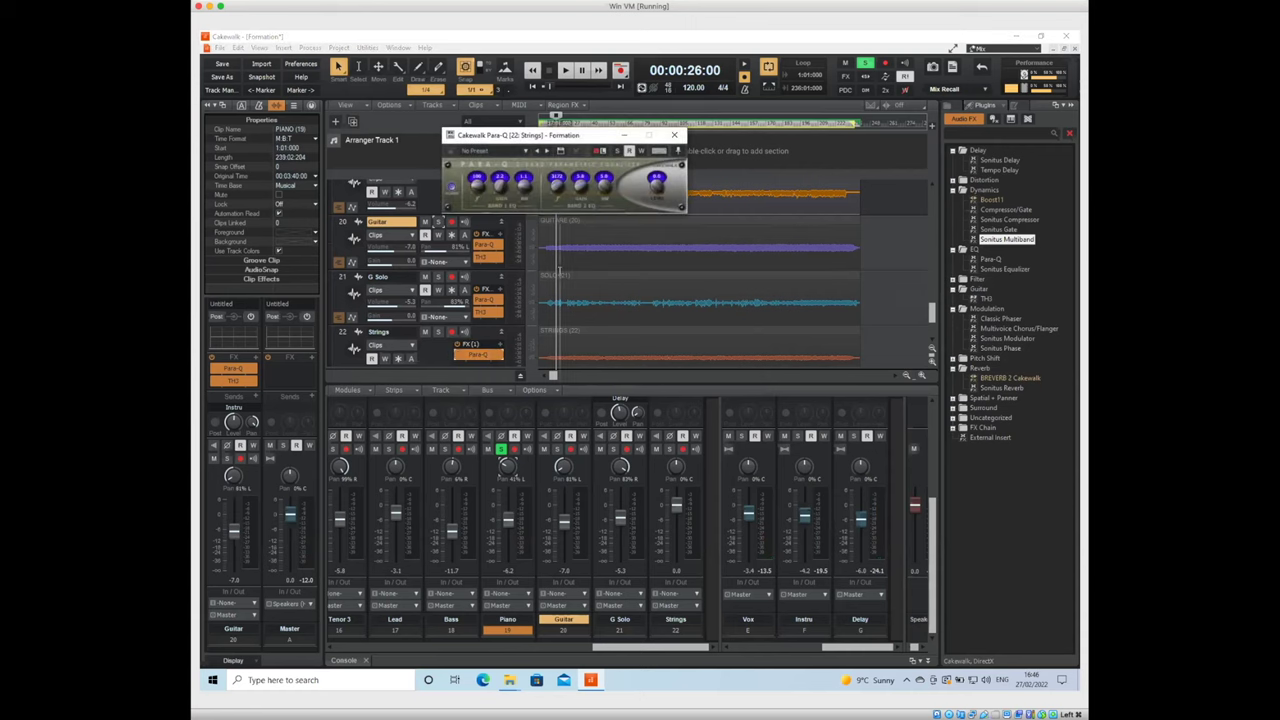
pyautogui.click(525, 153)
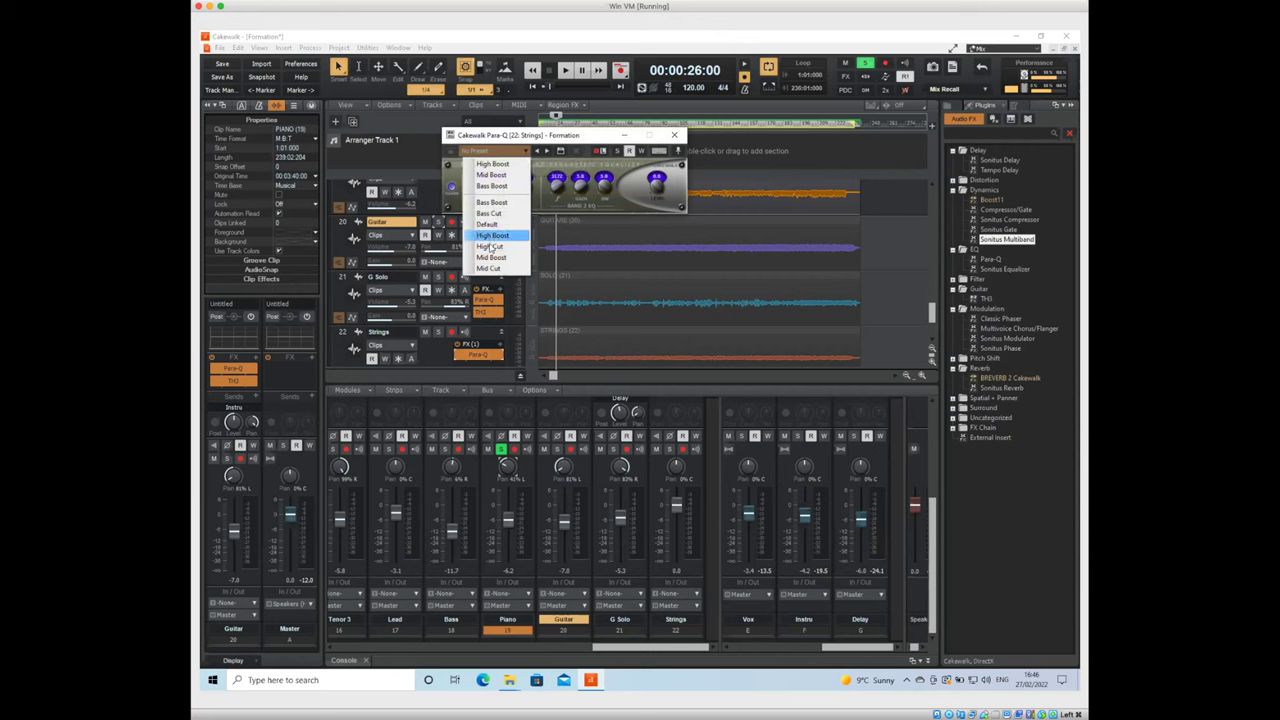
pyautogui.click(494, 238)
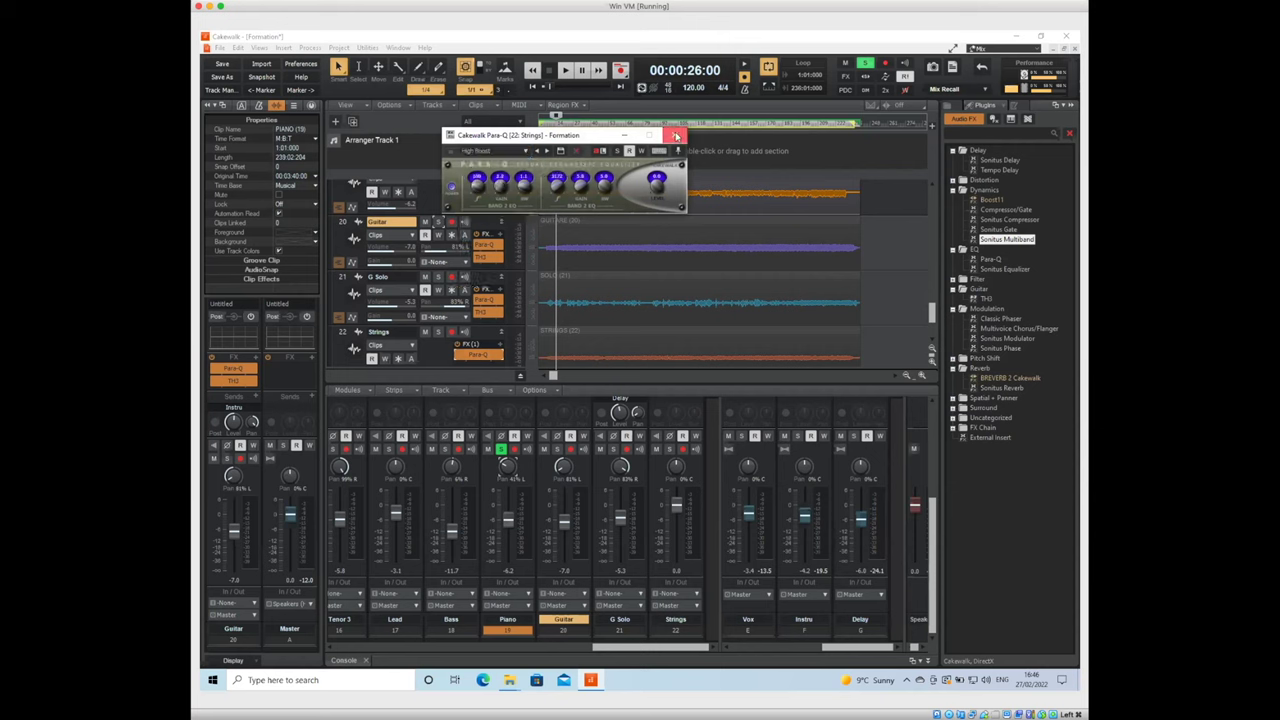
pyautogui.click(674, 134)
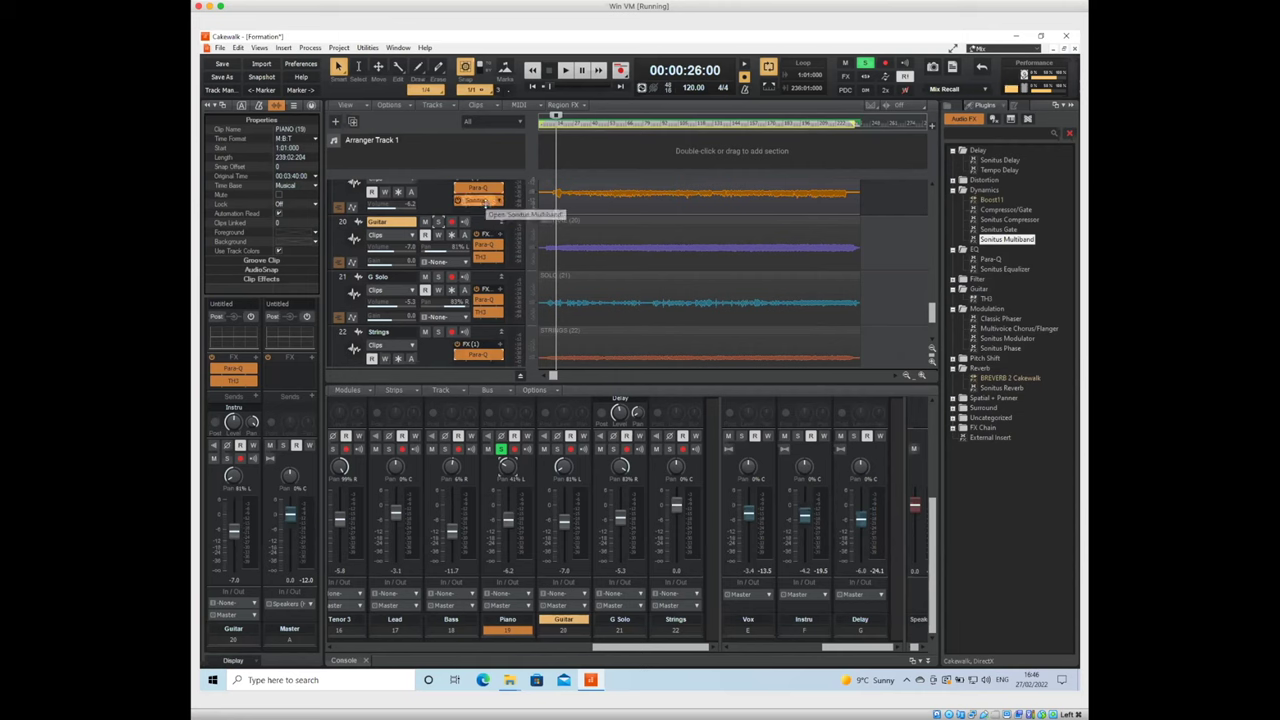
# Copy the Piano track's Sonitus Multiband onto the Strings track, load its Boost (+6dB all bands) preset and close its window, playing the project briefly
pyautogui.moveTo(487, 203); pyautogui.dragTo(485, 363)
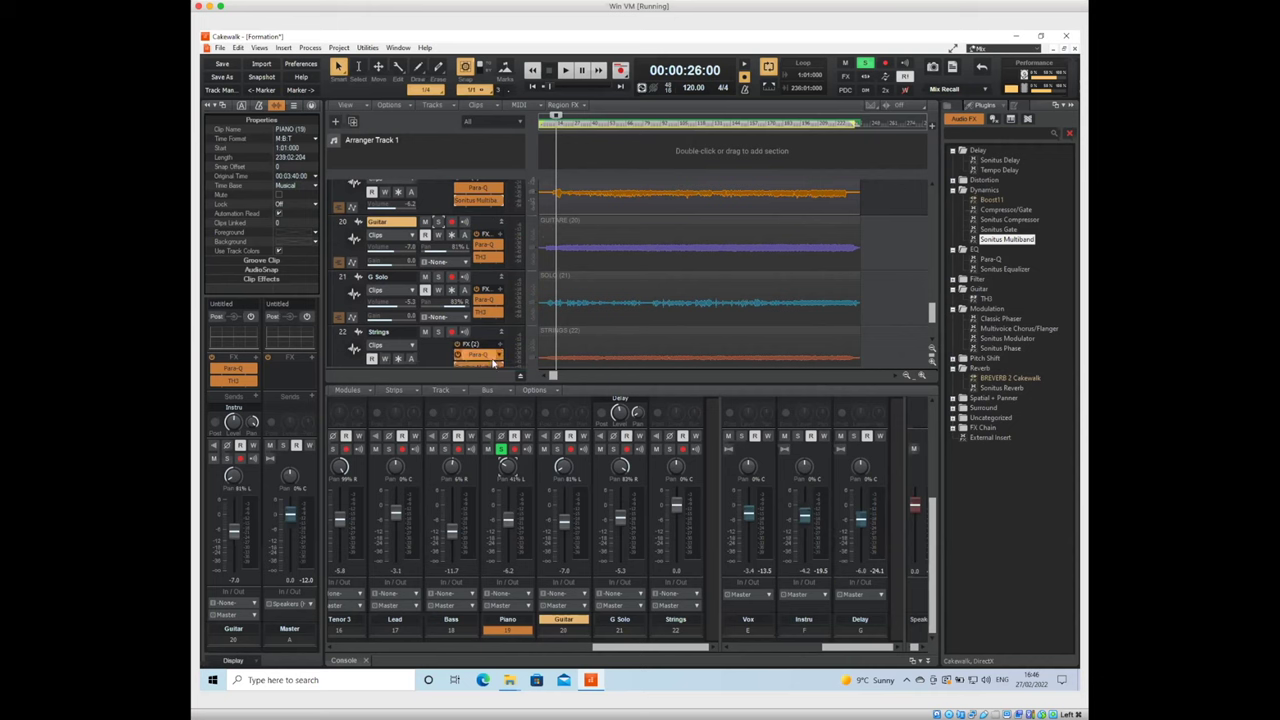
pyautogui.doubleClick(485, 365)
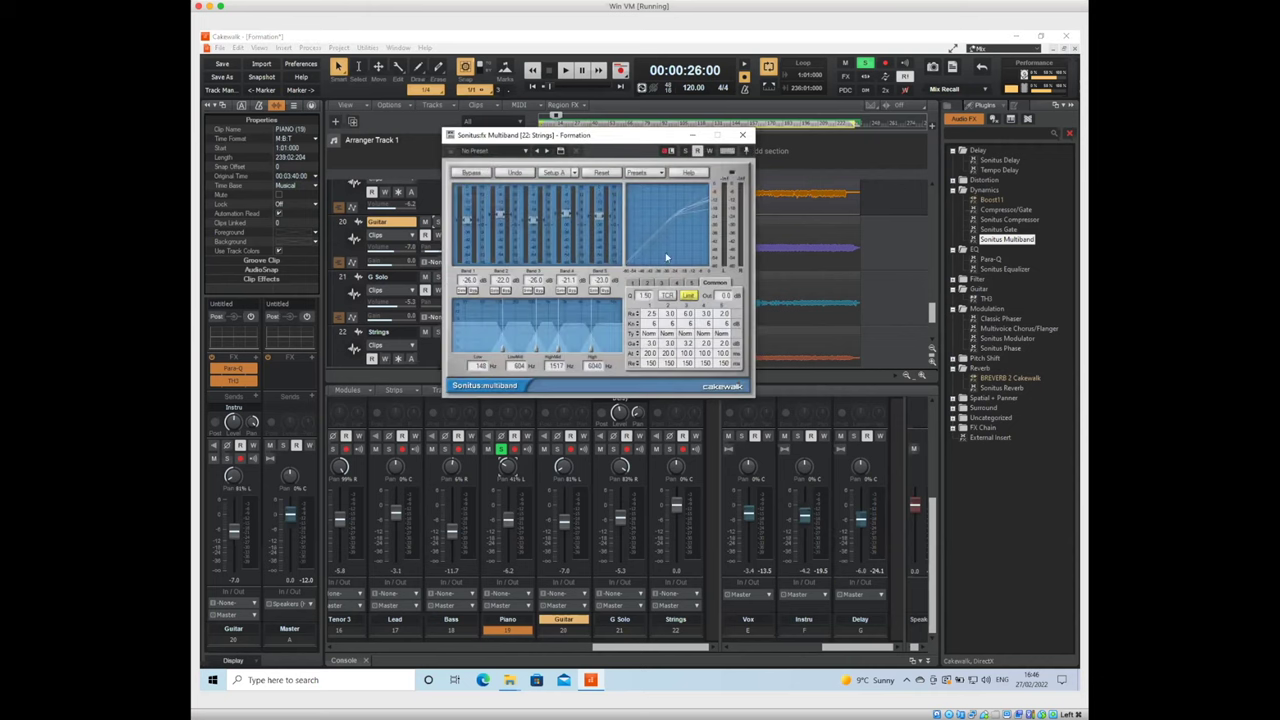
pyautogui.click(656, 177)
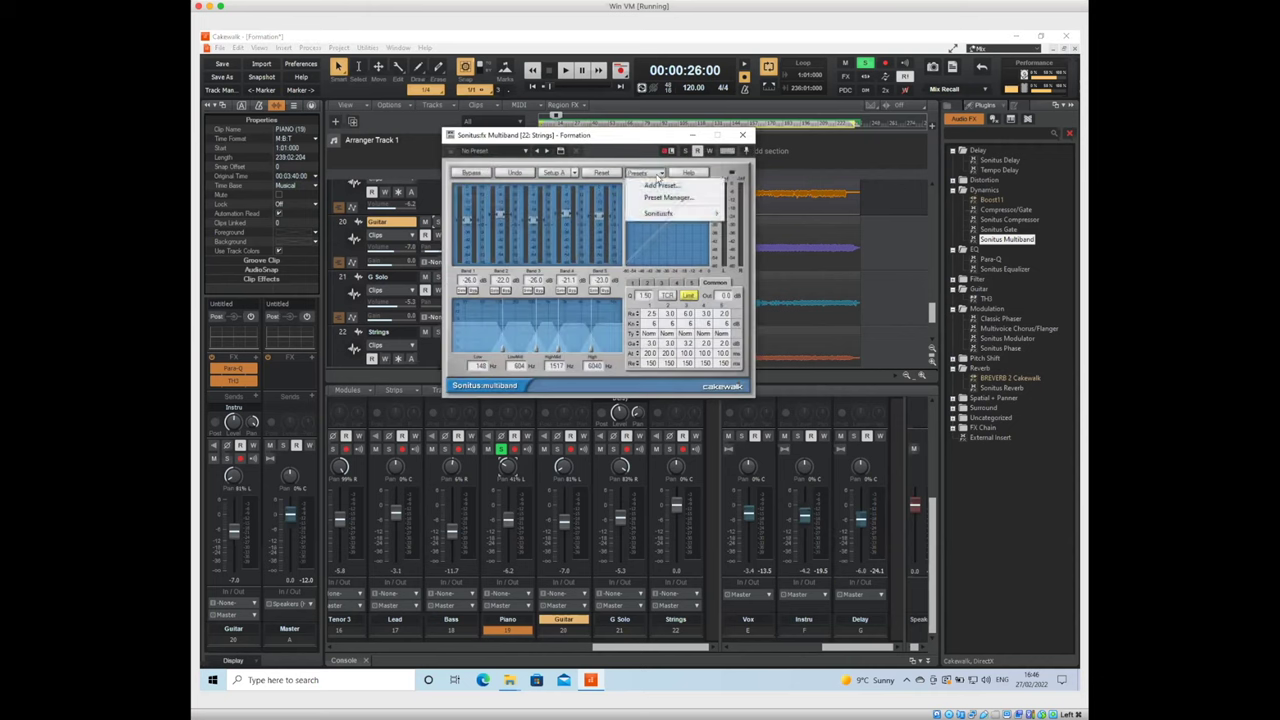
pyautogui.moveTo(665, 214)
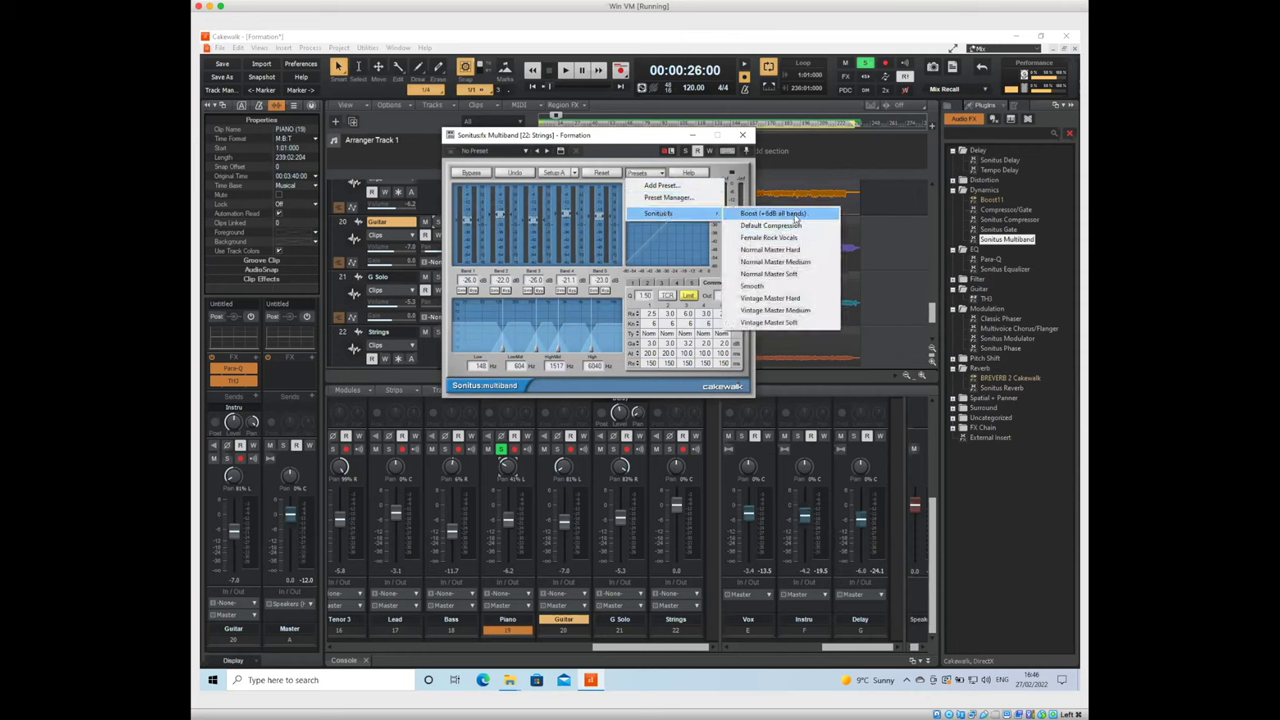
pyautogui.click(788, 214)
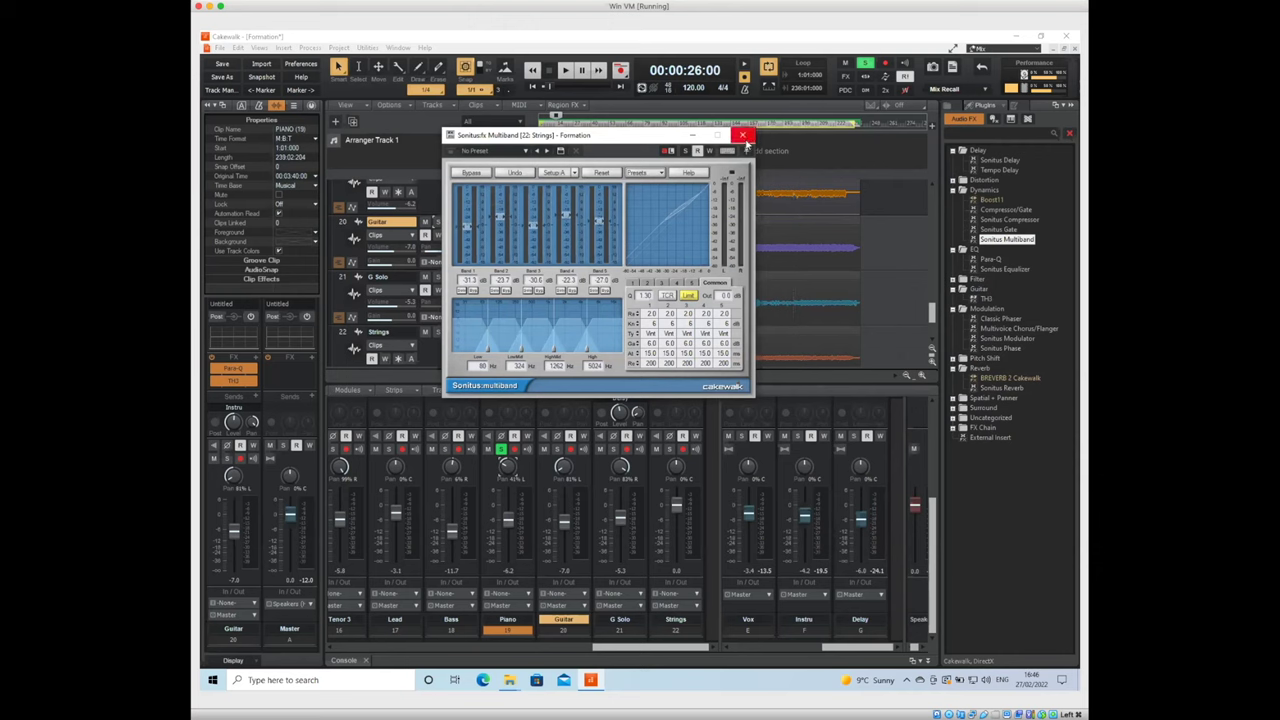
pyautogui.press('space')
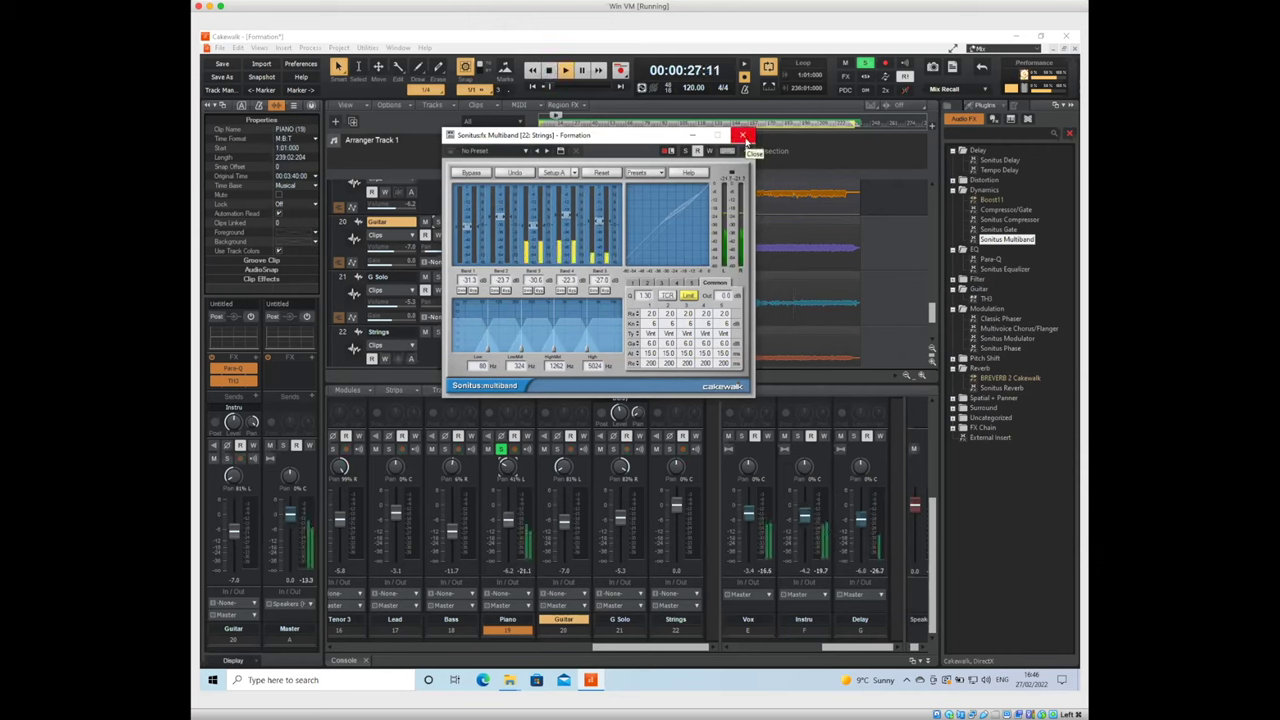
pyautogui.click(743, 136)
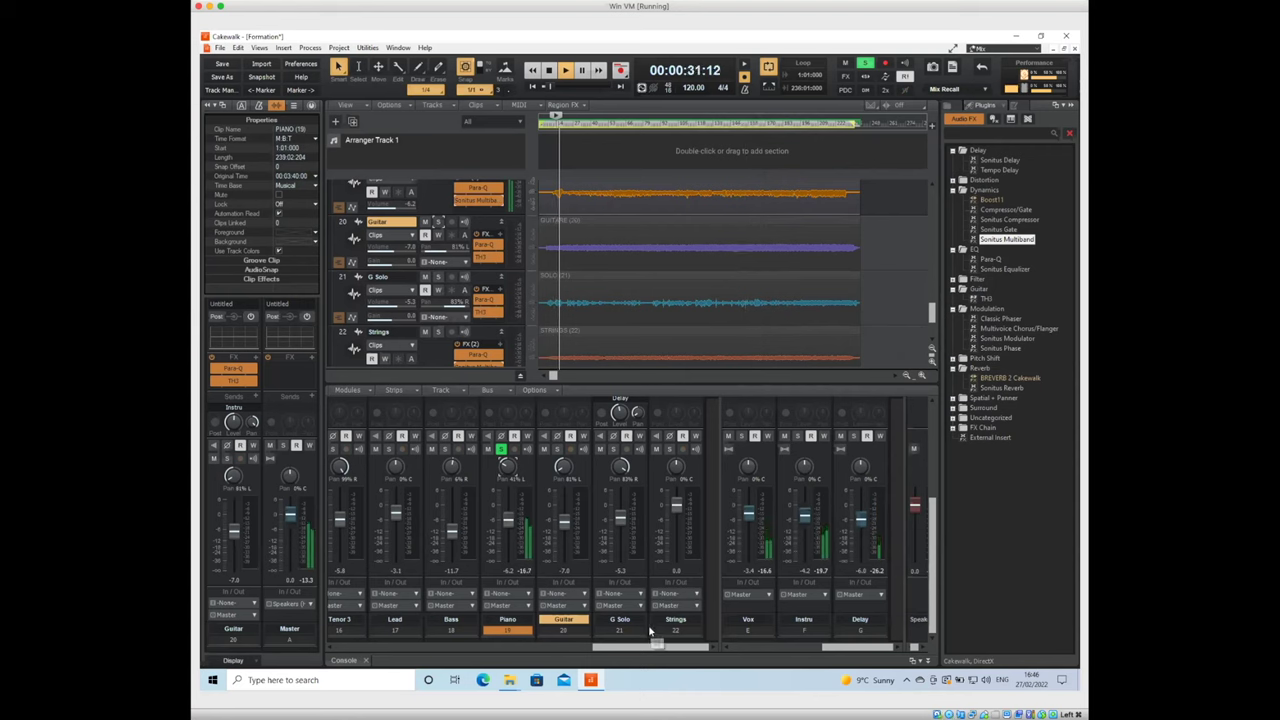
pyautogui.press('space')
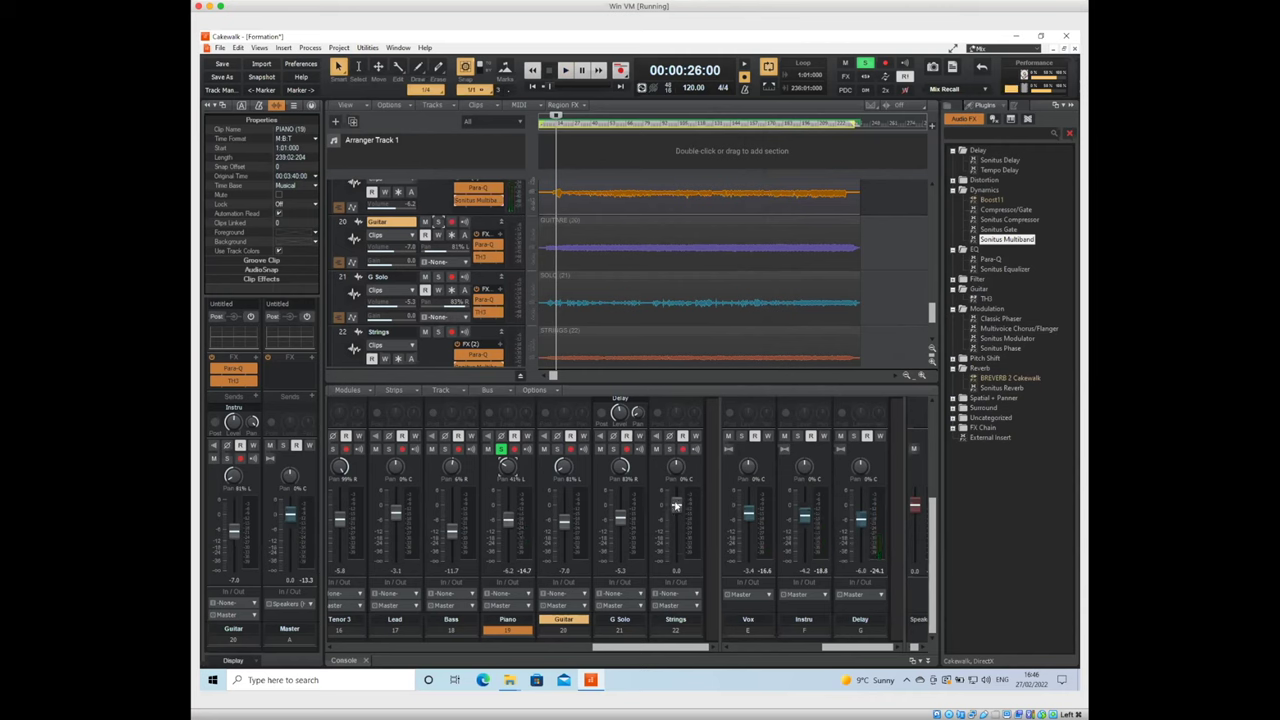
# Lower the Strings track's volume to about -7.4 dB and play the project briefly
pyautogui.moveTo(677, 506)
pyautogui.mouseDown()
pyautogui.moveTo(677, 527)
pyautogui.moveTo(677, 512)
pyautogui.mouseUp()
pyautogui.moveTo(677, 515); pyautogui.dragTo(677, 522)
pyautogui.press('space')
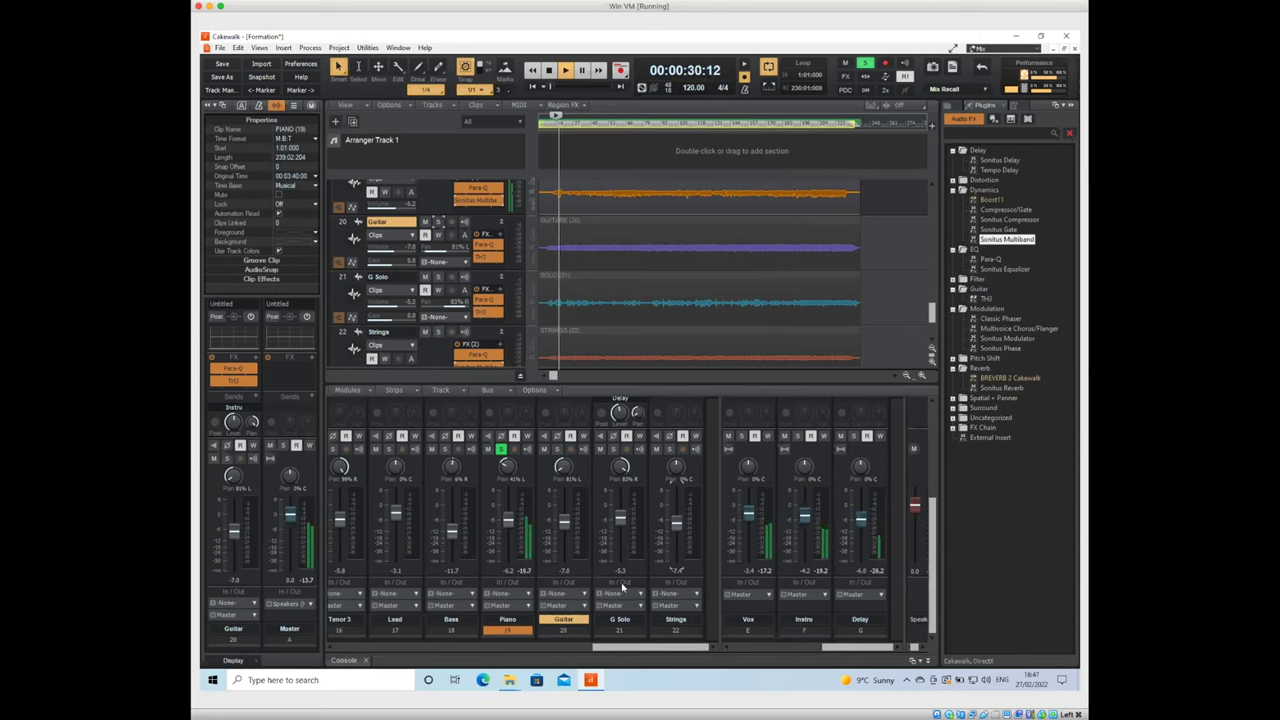
pyautogui.press('space')
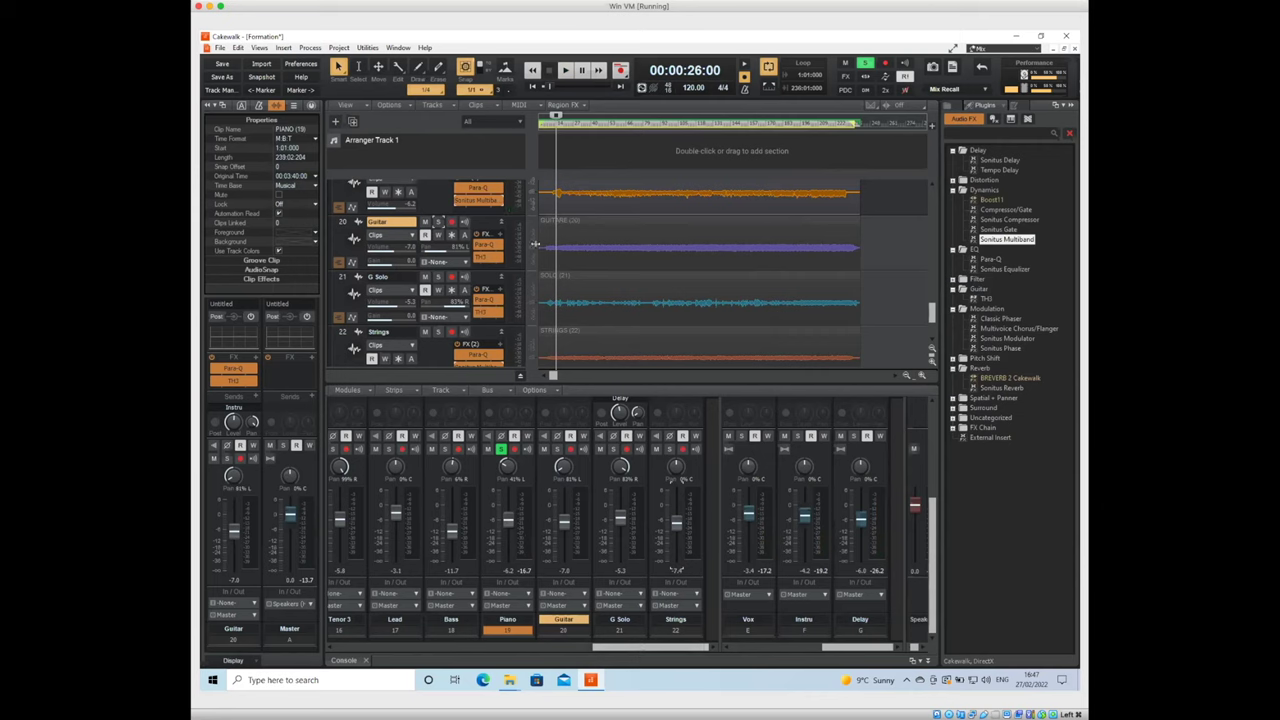
# Solo the Strings track alongside the Piano and audition both together
pyautogui.scroll(-2, 535, 244)
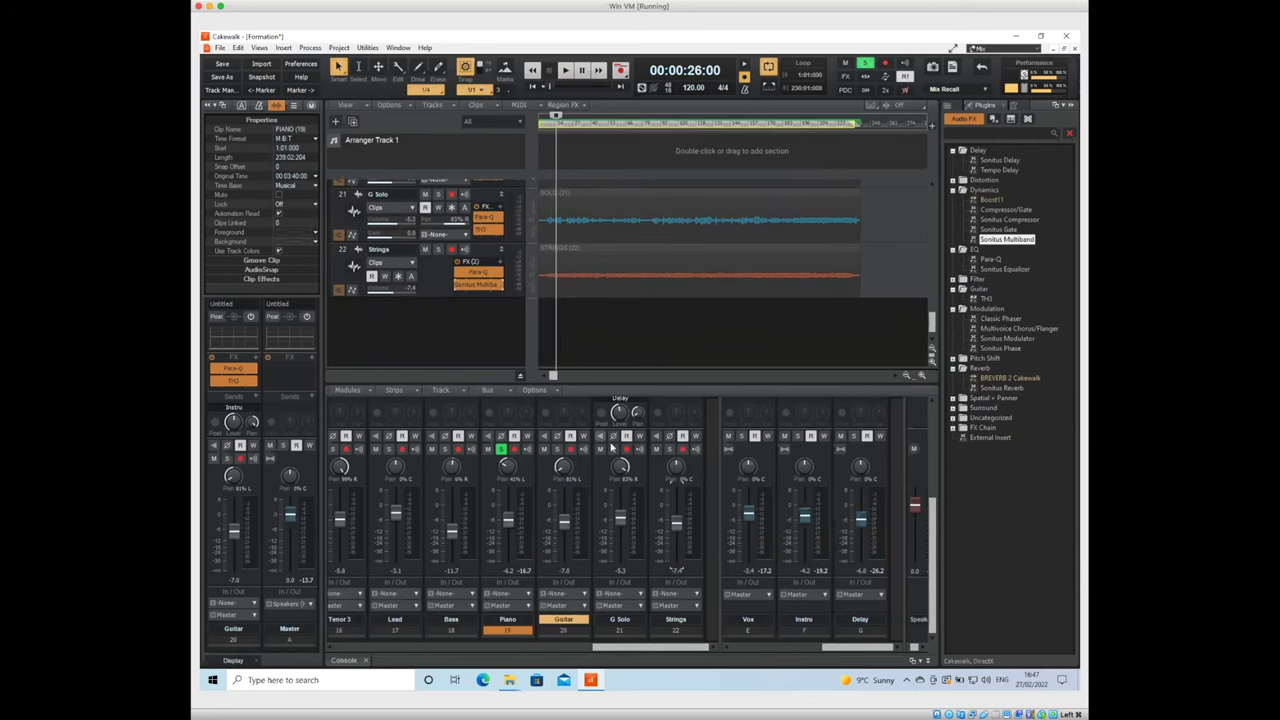
pyautogui.click(669, 449)
pyautogui.press('space')
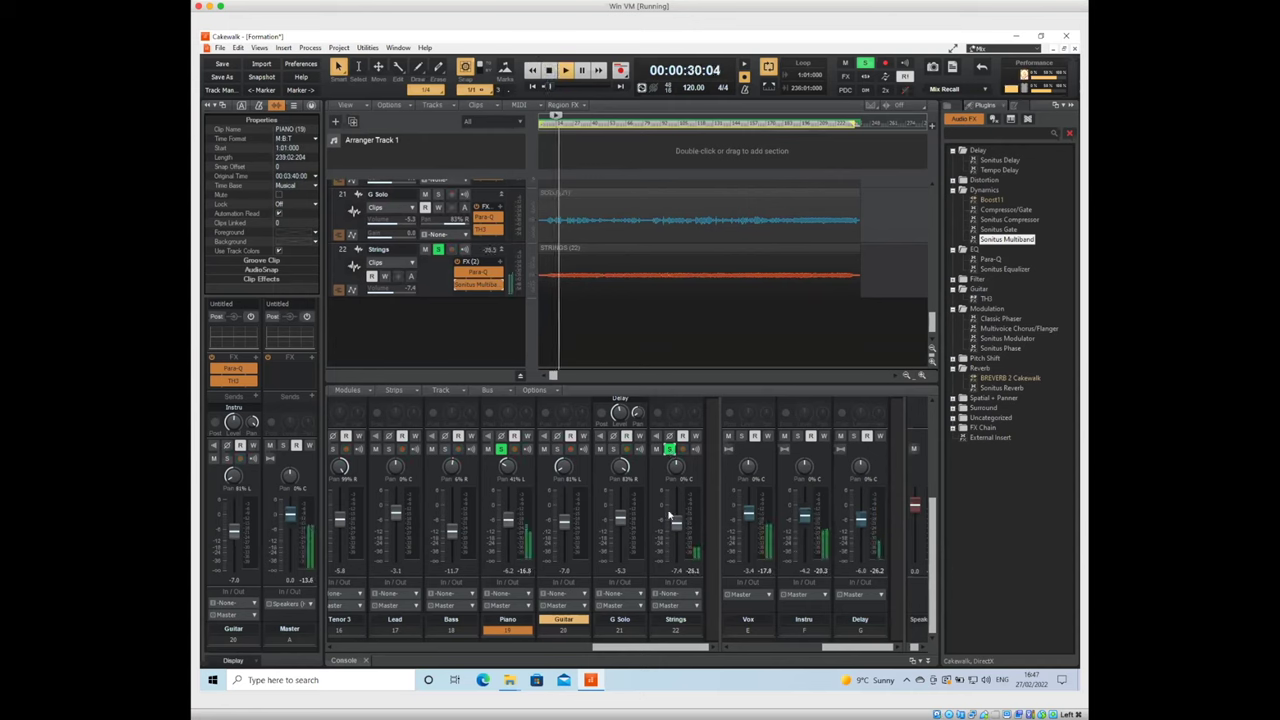
pyautogui.press('space')
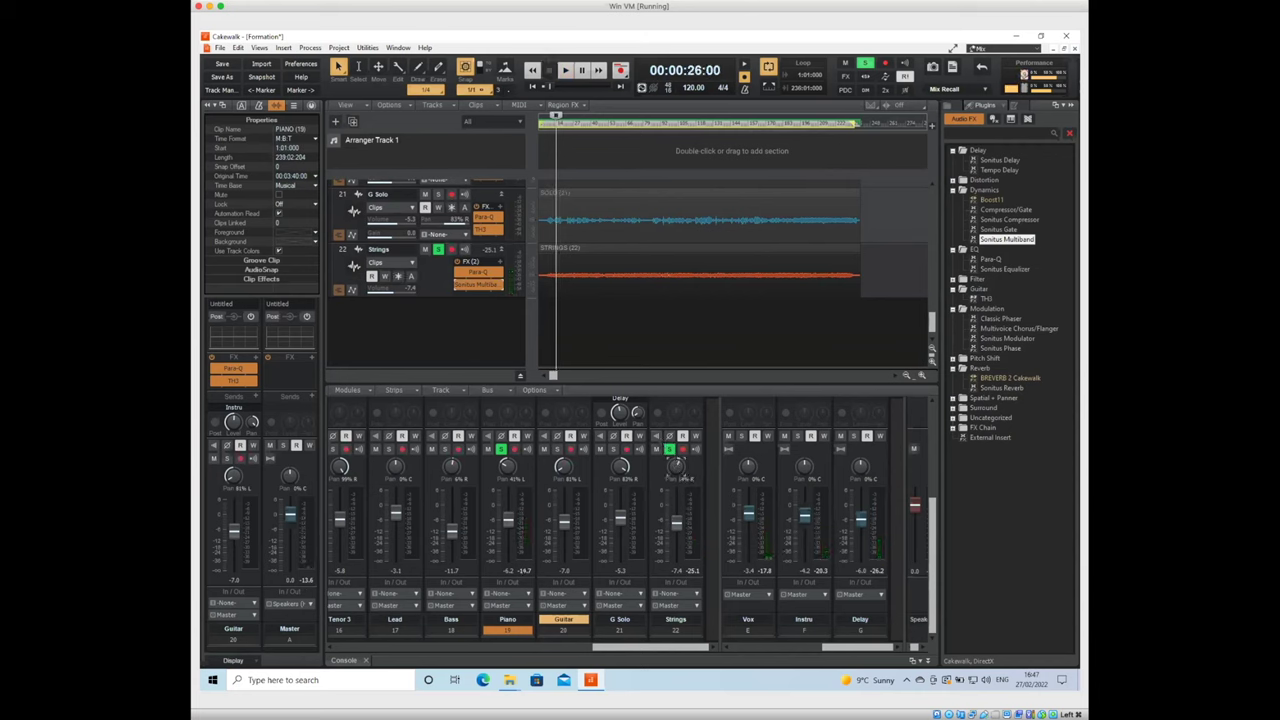
# Pan the Strings track about 47% right, keeping it soloed
pyautogui.moveTo(676, 466); pyautogui.dragTo(678, 460)
pyautogui.click(677, 481)
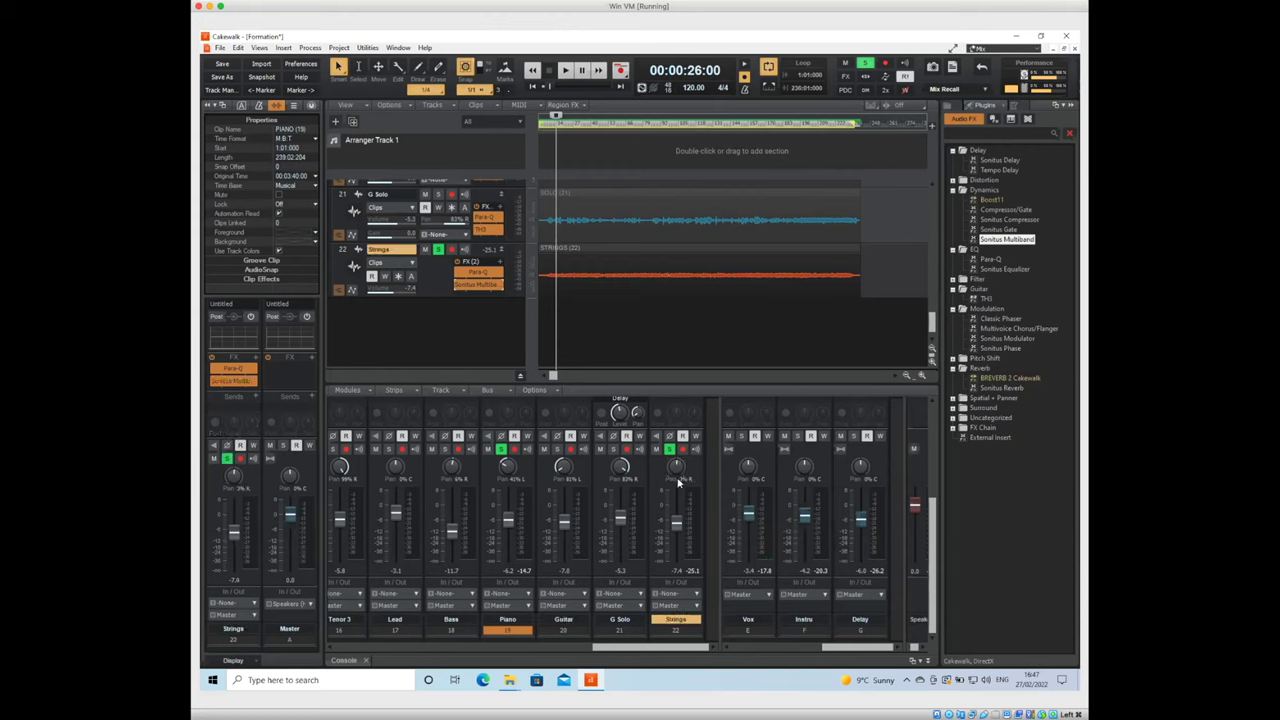
pyautogui.click(669, 449)
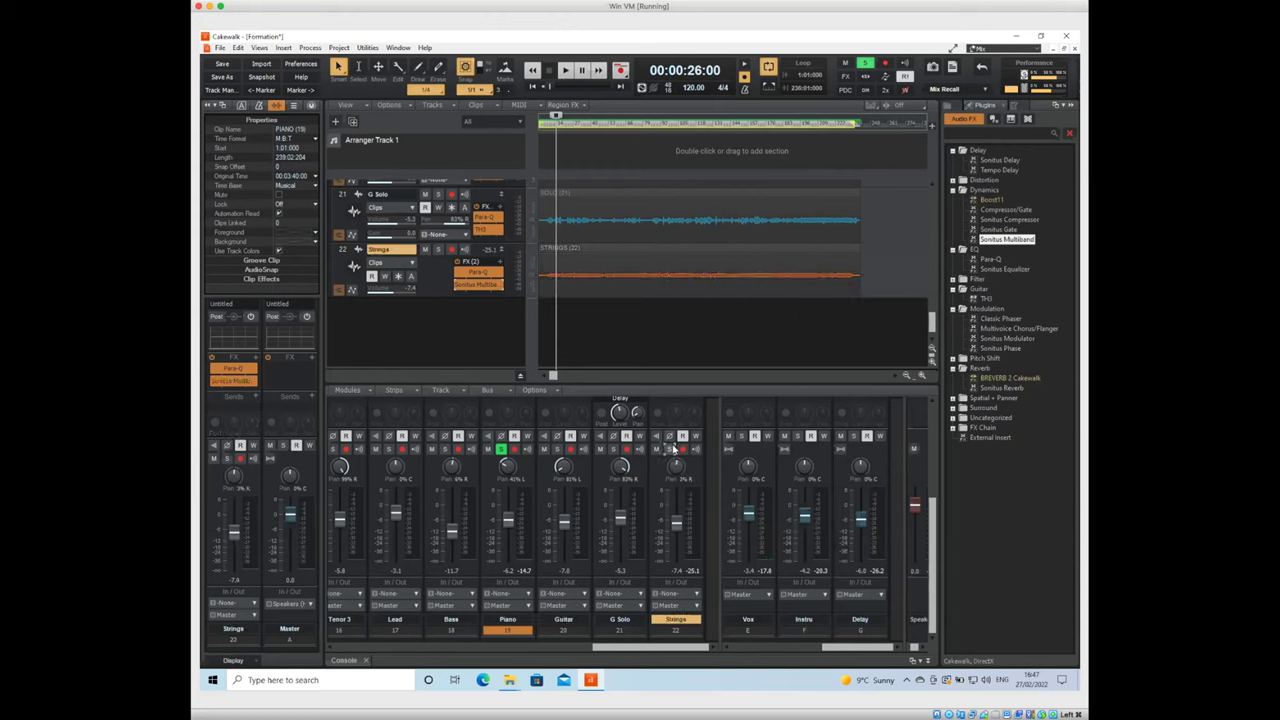
pyautogui.click(669, 449)
pyautogui.scroll(3, 678, 477)
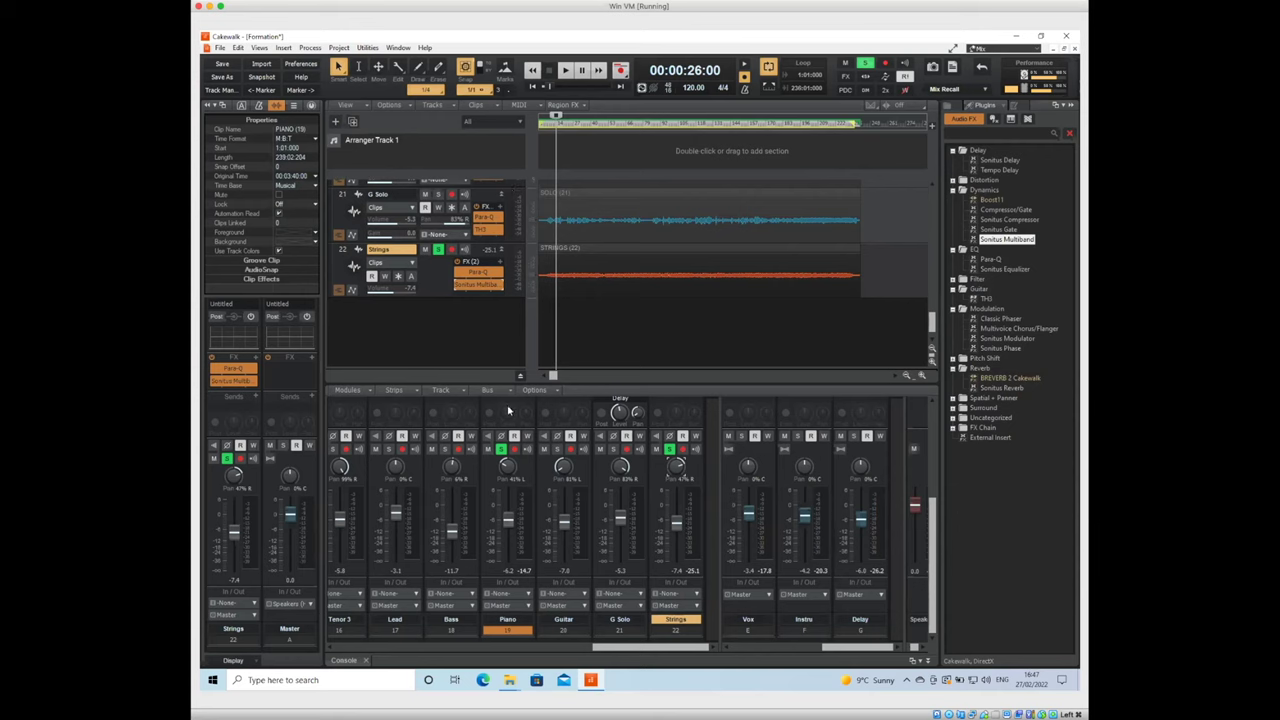
# Lower the Piano track's volume to about -11 dB and add a send from it to the Instru bus
pyautogui.scroll(-2, 507, 522)
pyautogui.scroll(-2, 507, 522)
pyautogui.scroll(1, 546, 441)
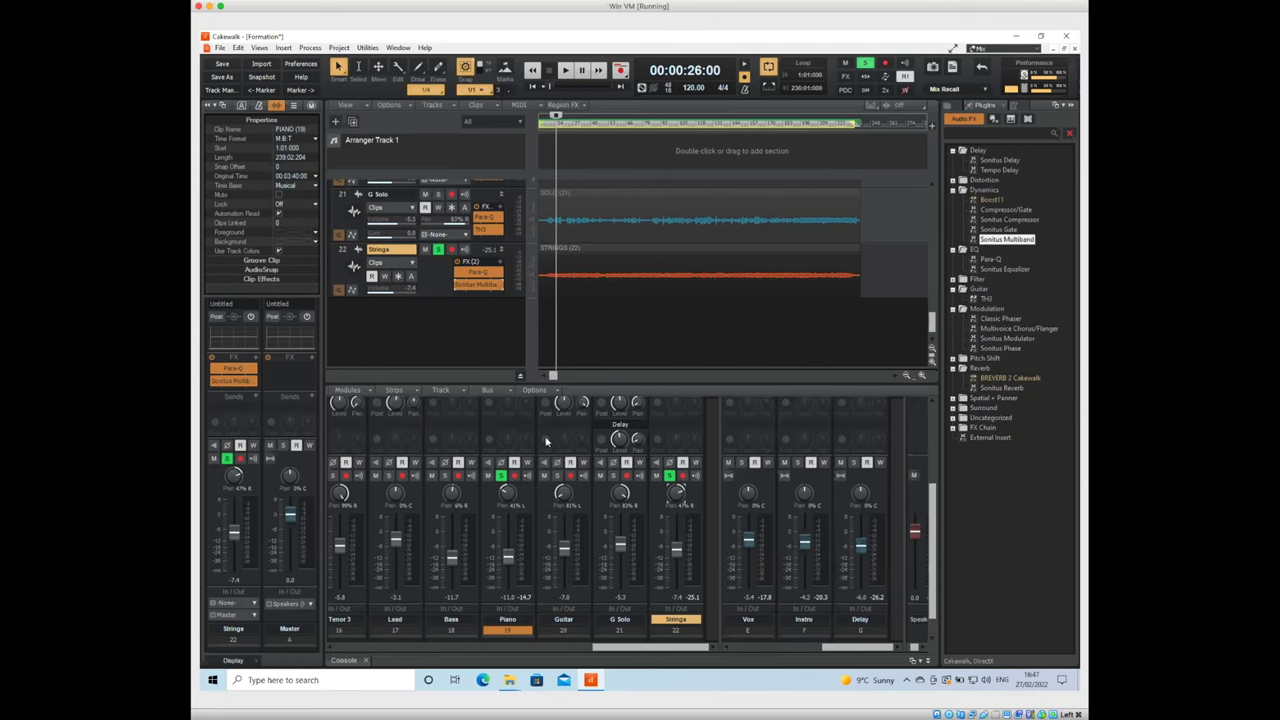
pyautogui.scroll(1, 552, 456)
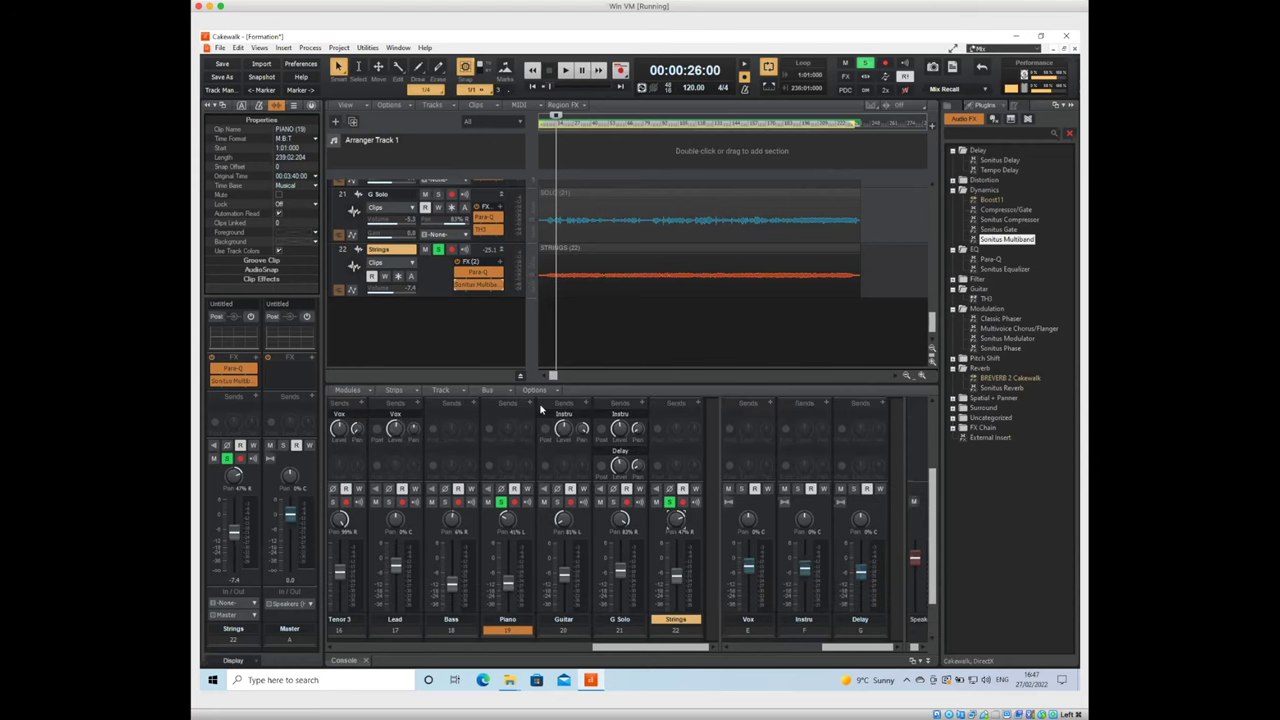
pyautogui.click(520, 415)
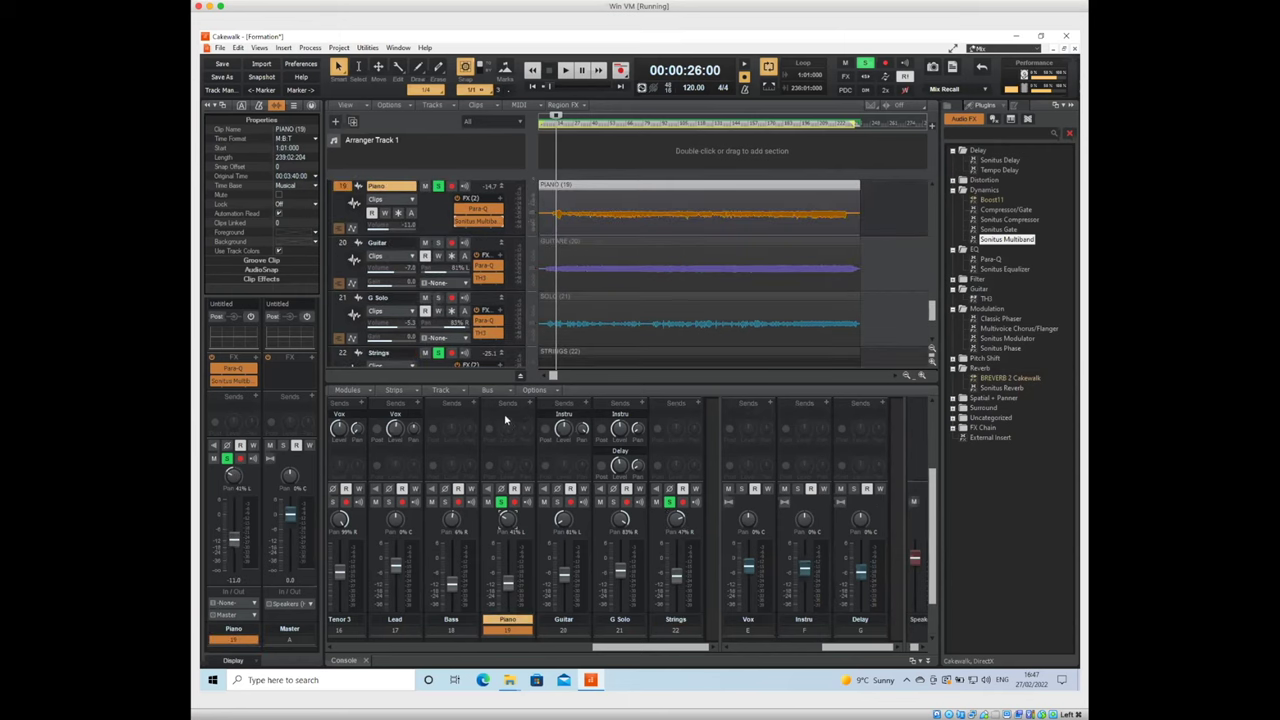
pyautogui.click(505, 420)
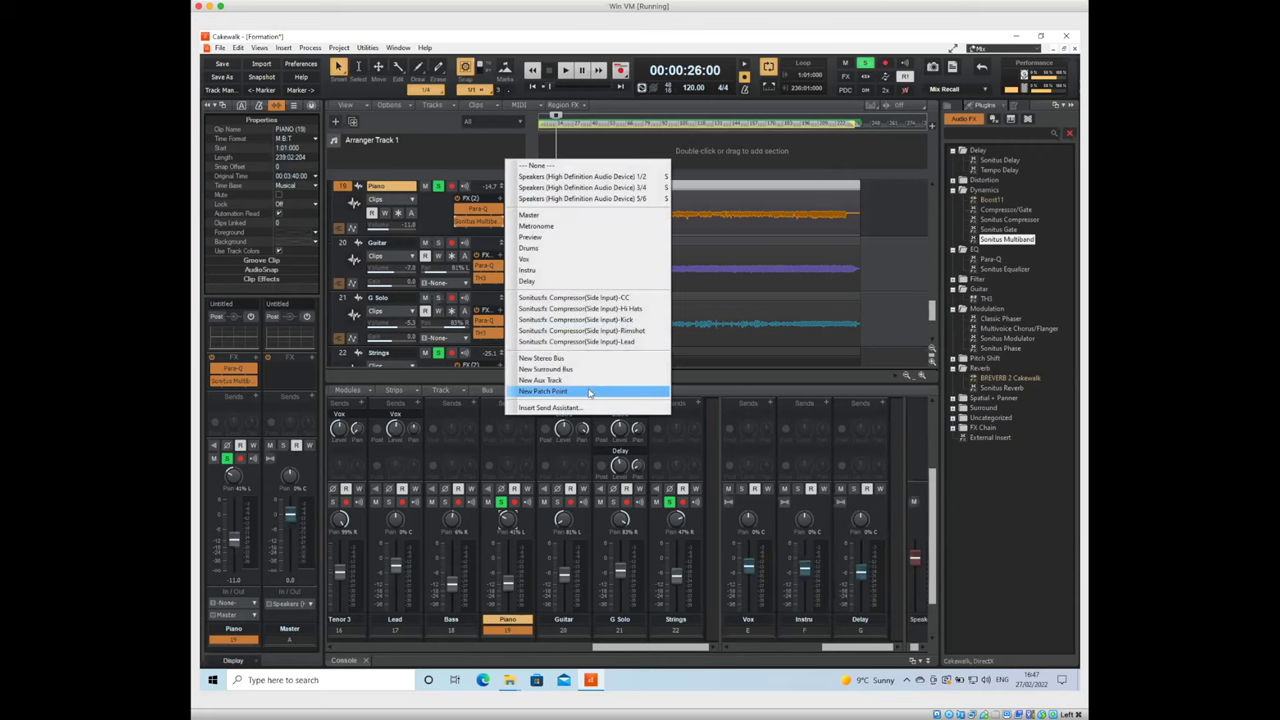
pyautogui.click(551, 270)
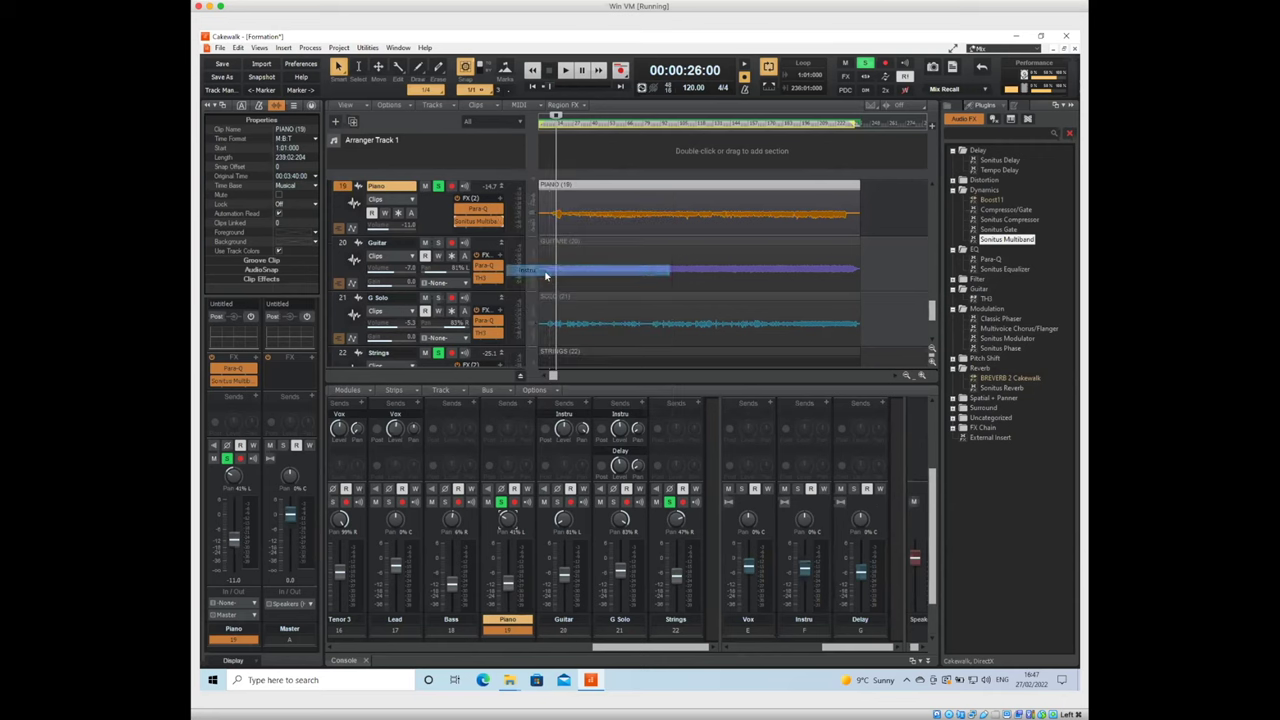
# Add a send from the Strings track to the Instru bus and pan the Piano track's Instru send to the right
pyautogui.click(670, 418)
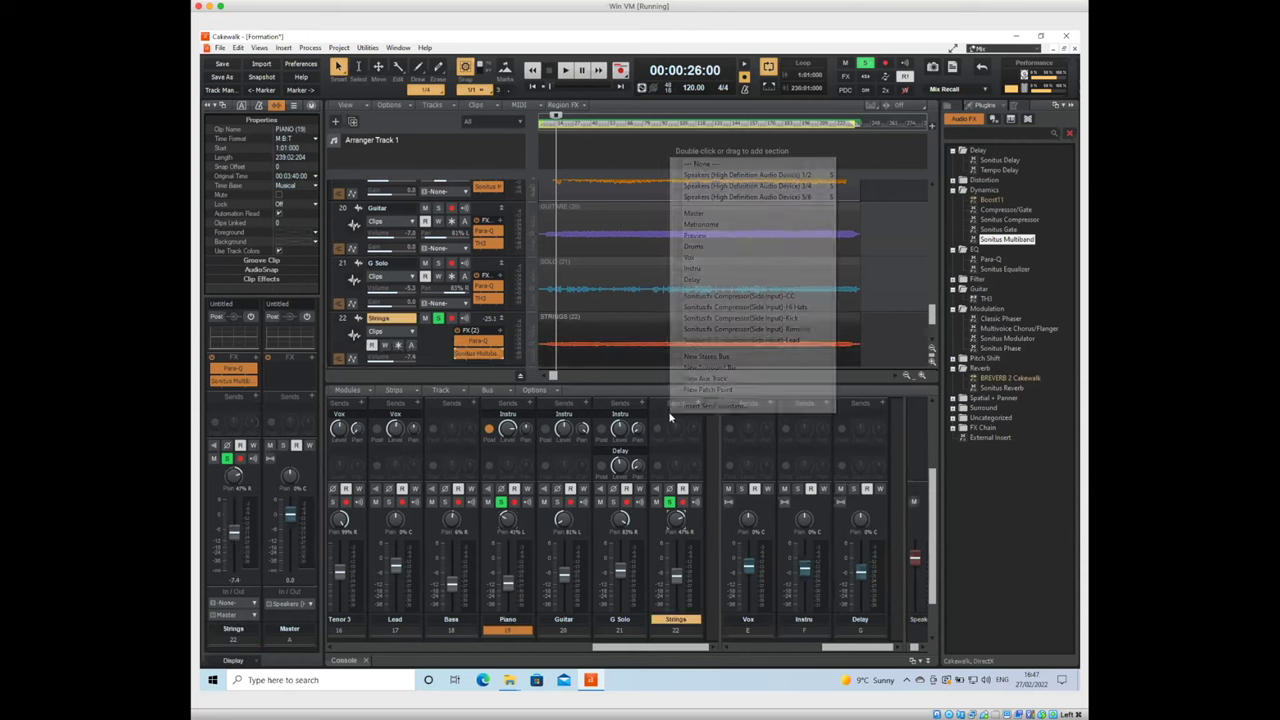
pyautogui.click(692, 268)
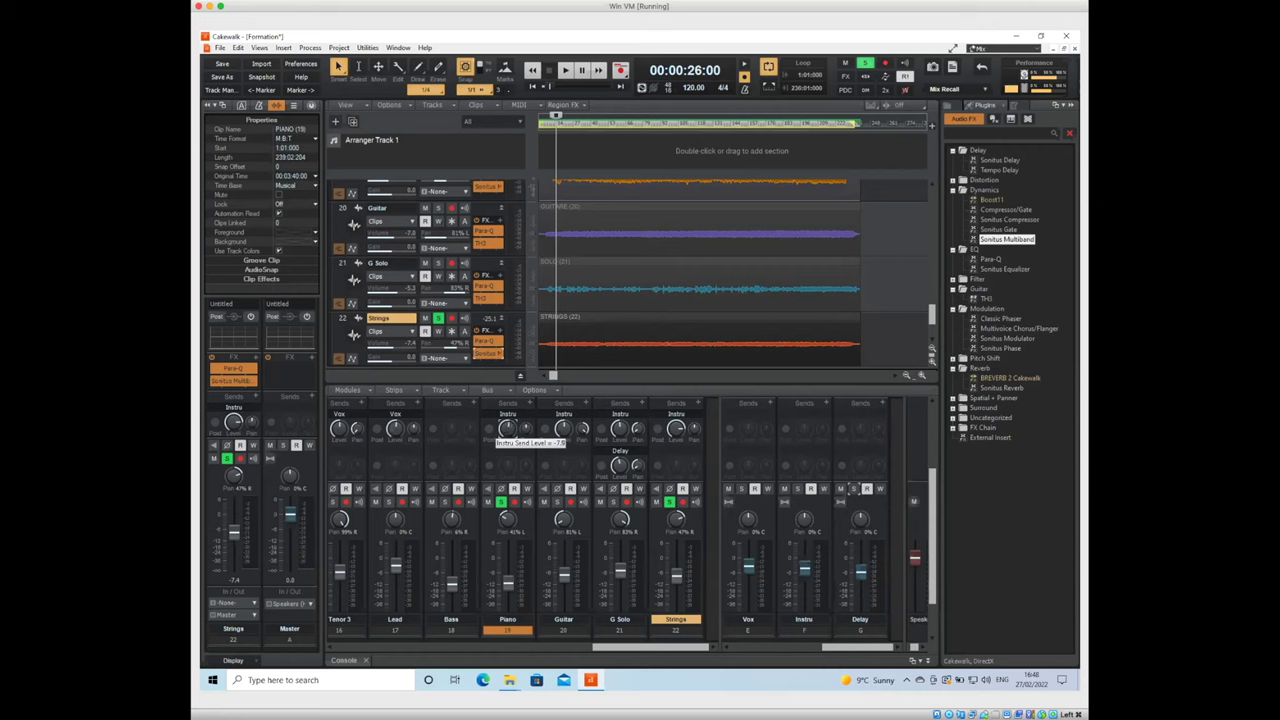
pyautogui.doubleClick(525, 428)
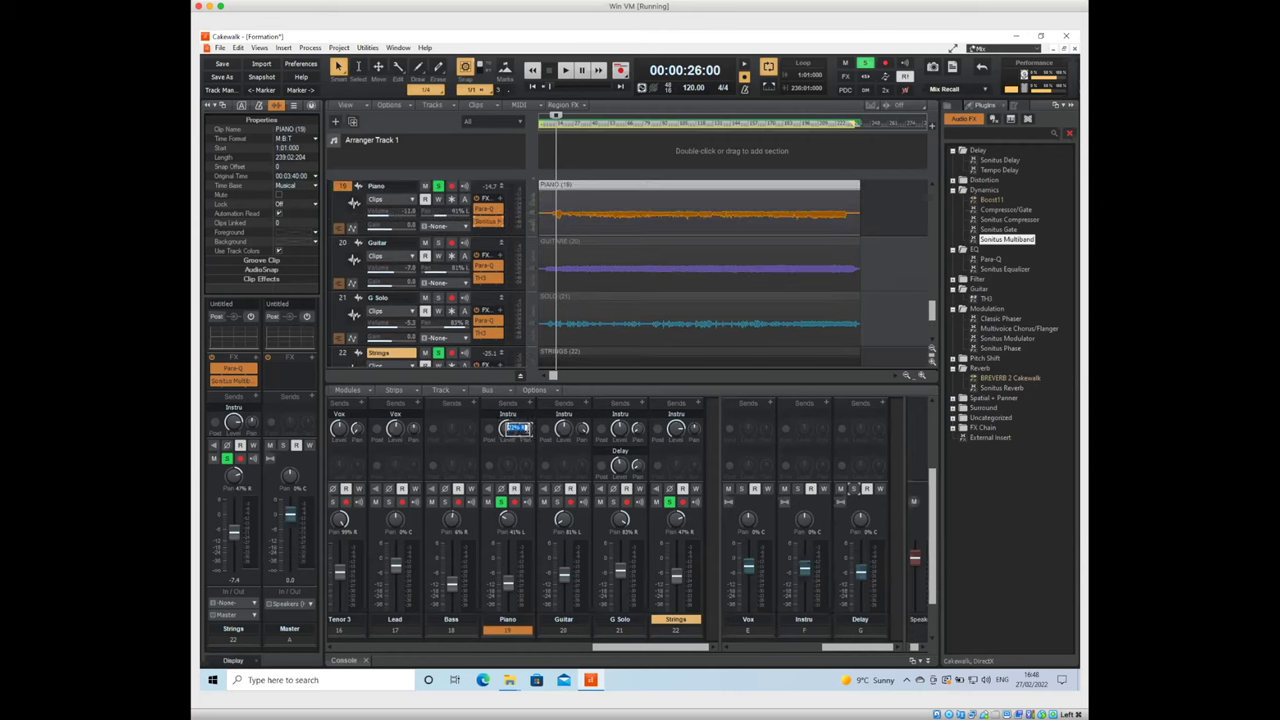
pyautogui.press('Right')
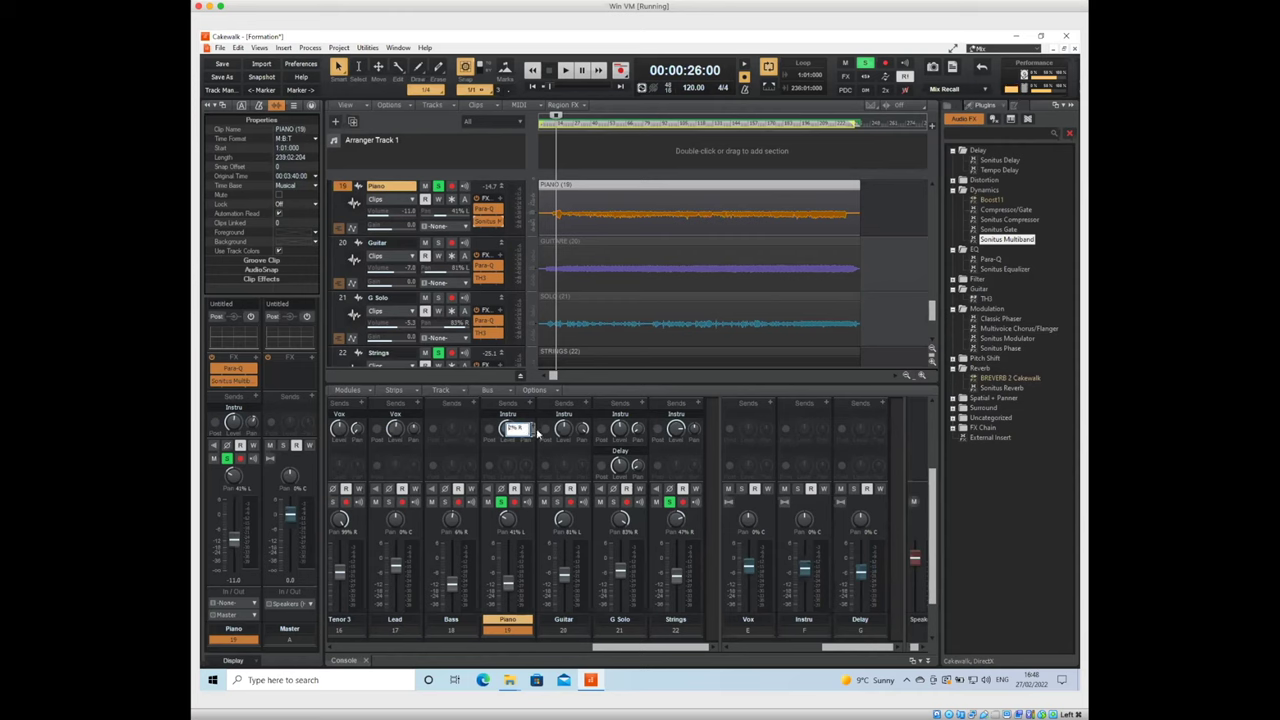
pyautogui.press('Return')
# Pan the Strings track's Instru send to the left and lower its send level
pyautogui.doubleClick(693, 430)
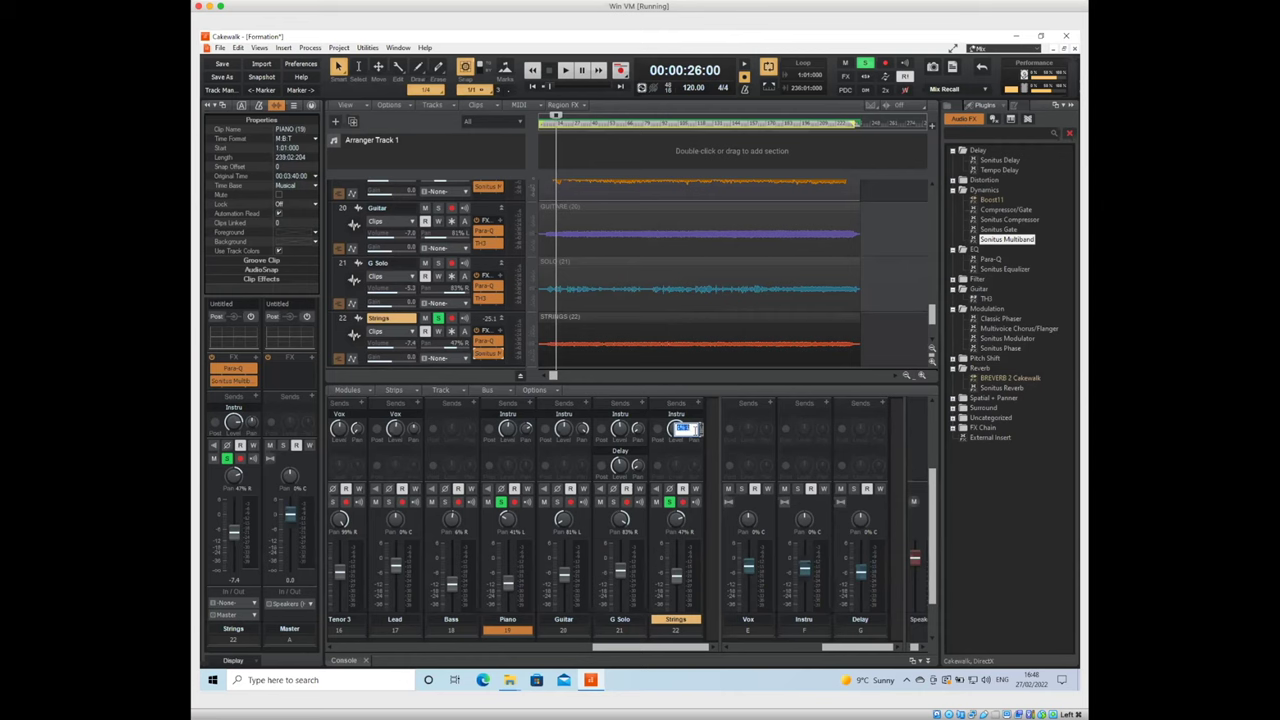
pyautogui.press('Return')
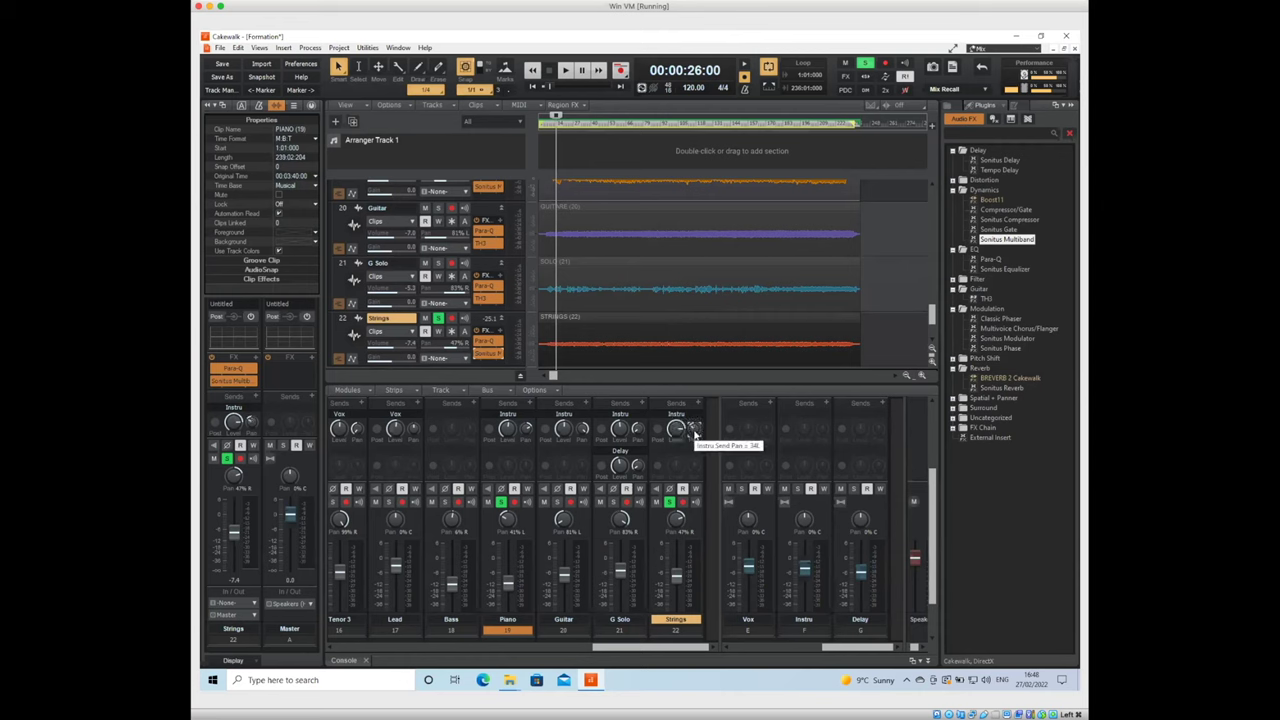
pyautogui.doubleClick(693, 430)
pyautogui.click(697, 429)
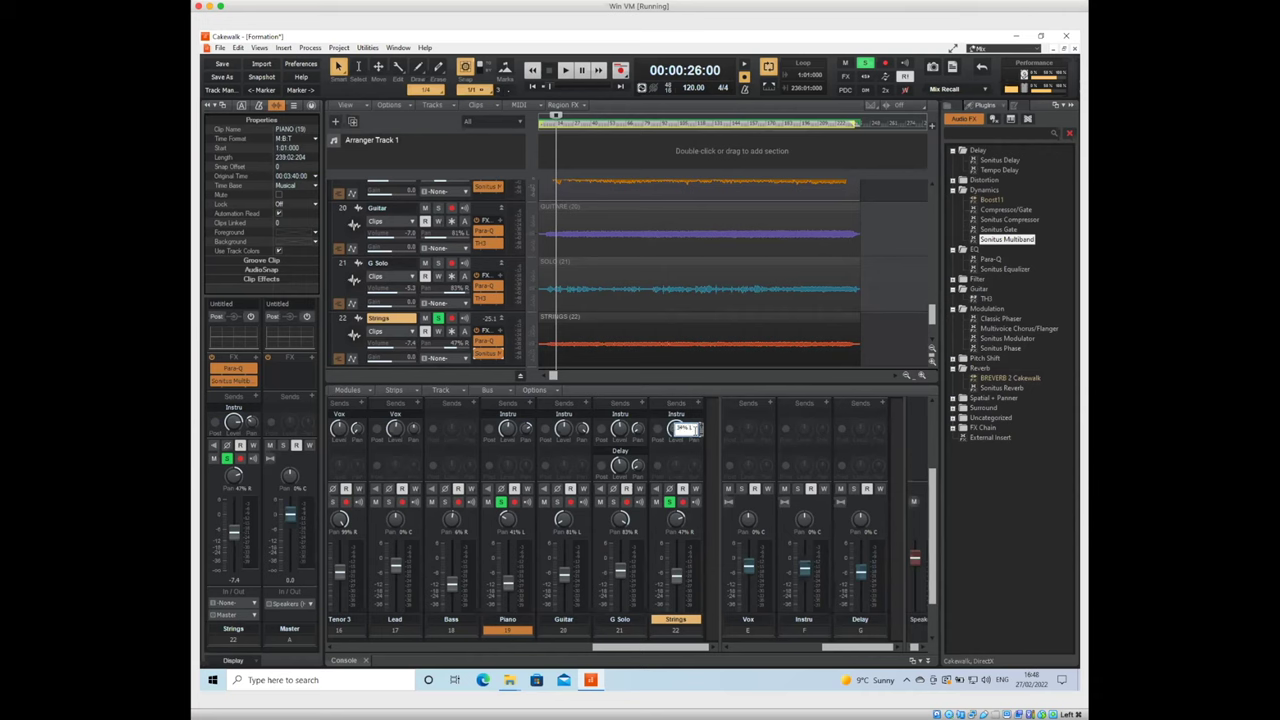
pyautogui.press('Return')
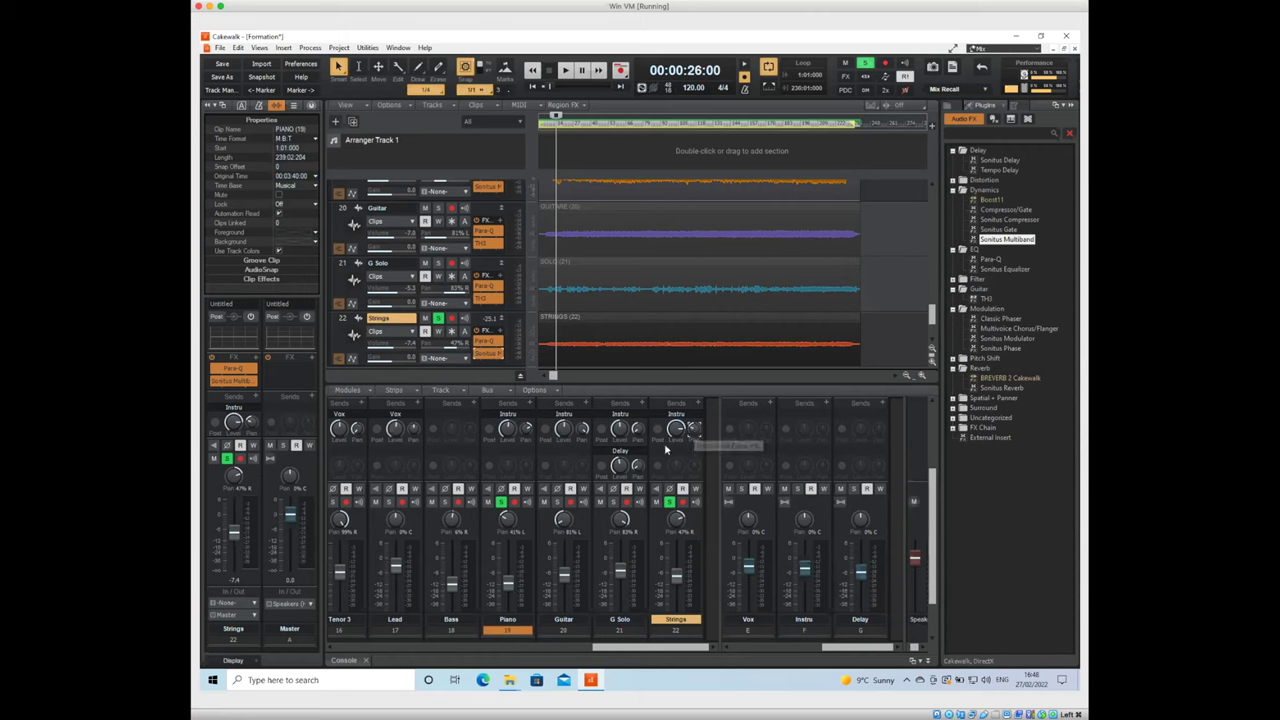
pyautogui.moveTo(676, 430)
pyautogui.scroll(-10, 676, 430)
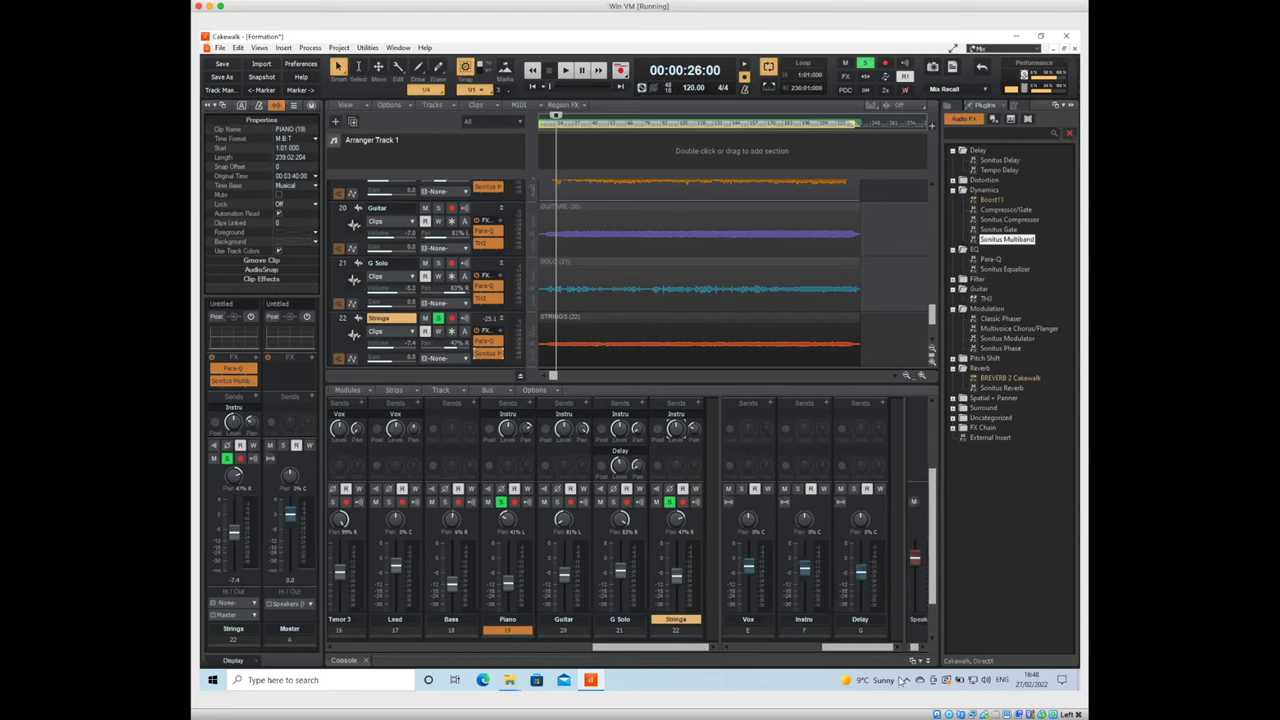
# Audition the soloed Piano and Strings together and remove the solo from both tracks
pyautogui.press('space')
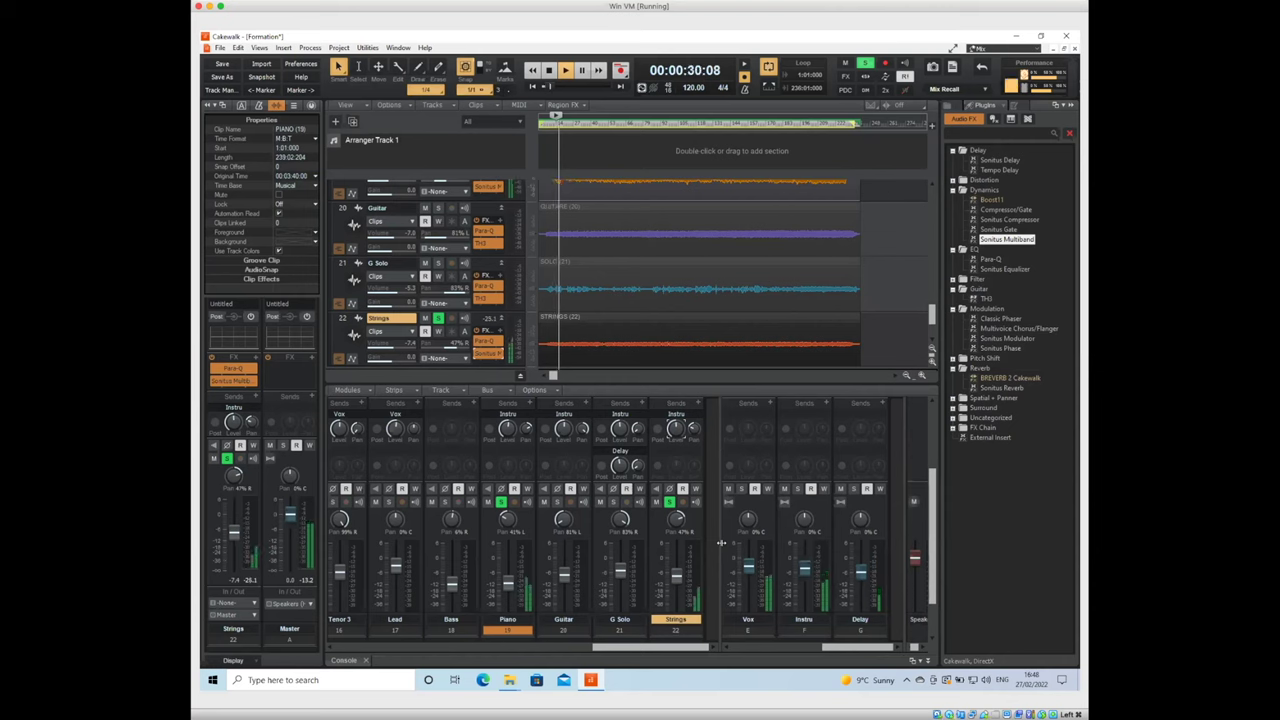
pyautogui.press('space')
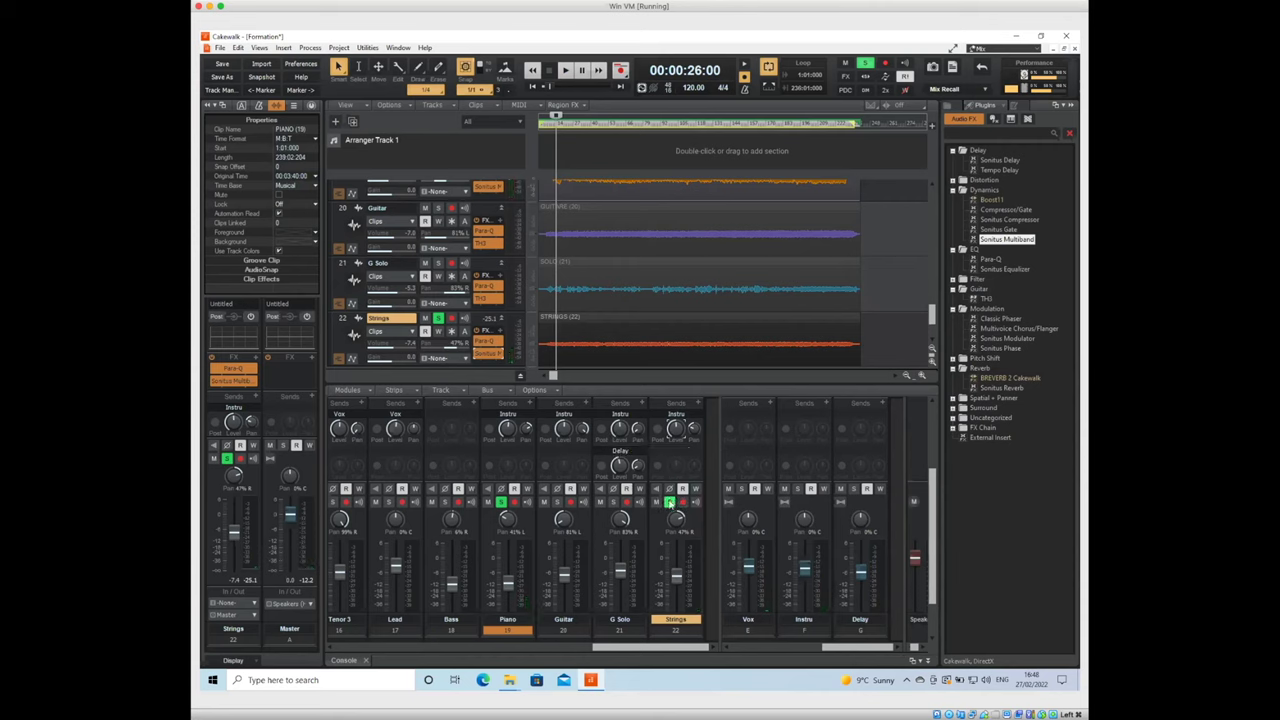
pyautogui.click(669, 502)
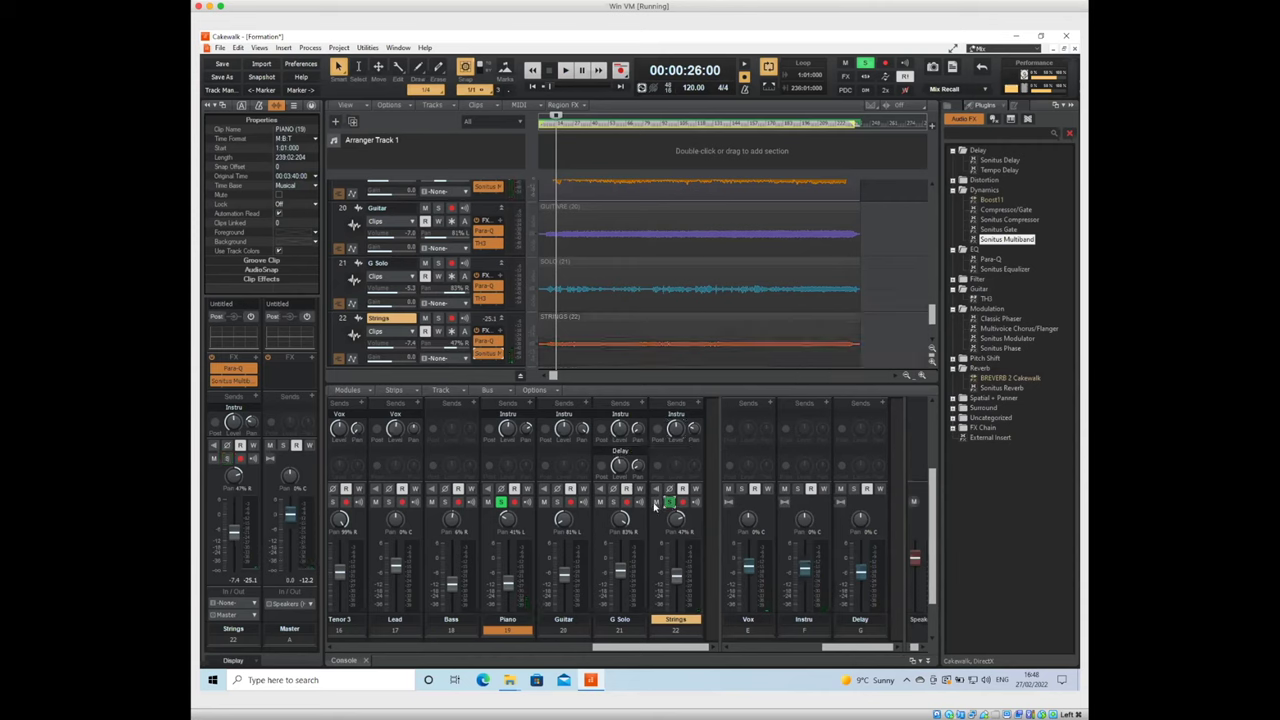
pyautogui.click(501, 502)
pyautogui.click(502, 503)
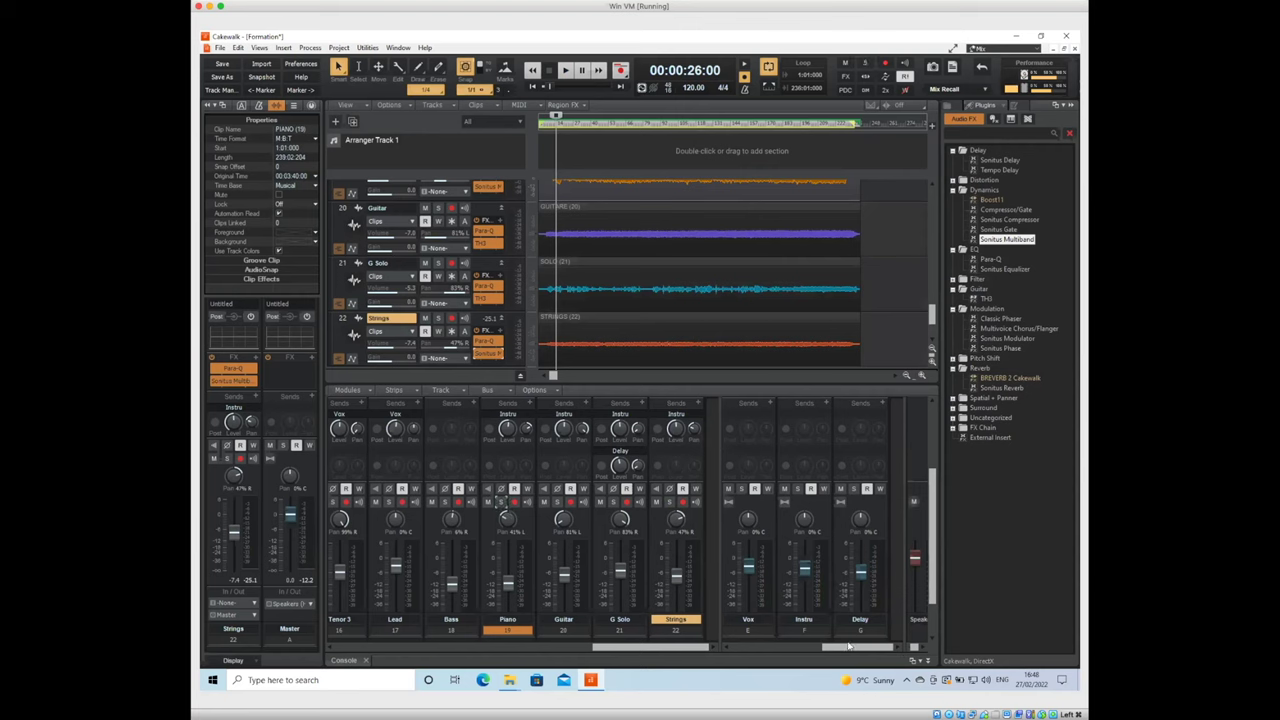
# Solo the Instru bus and play it, adding the Delay bus to the solo during playback
pyautogui.click(798, 489)
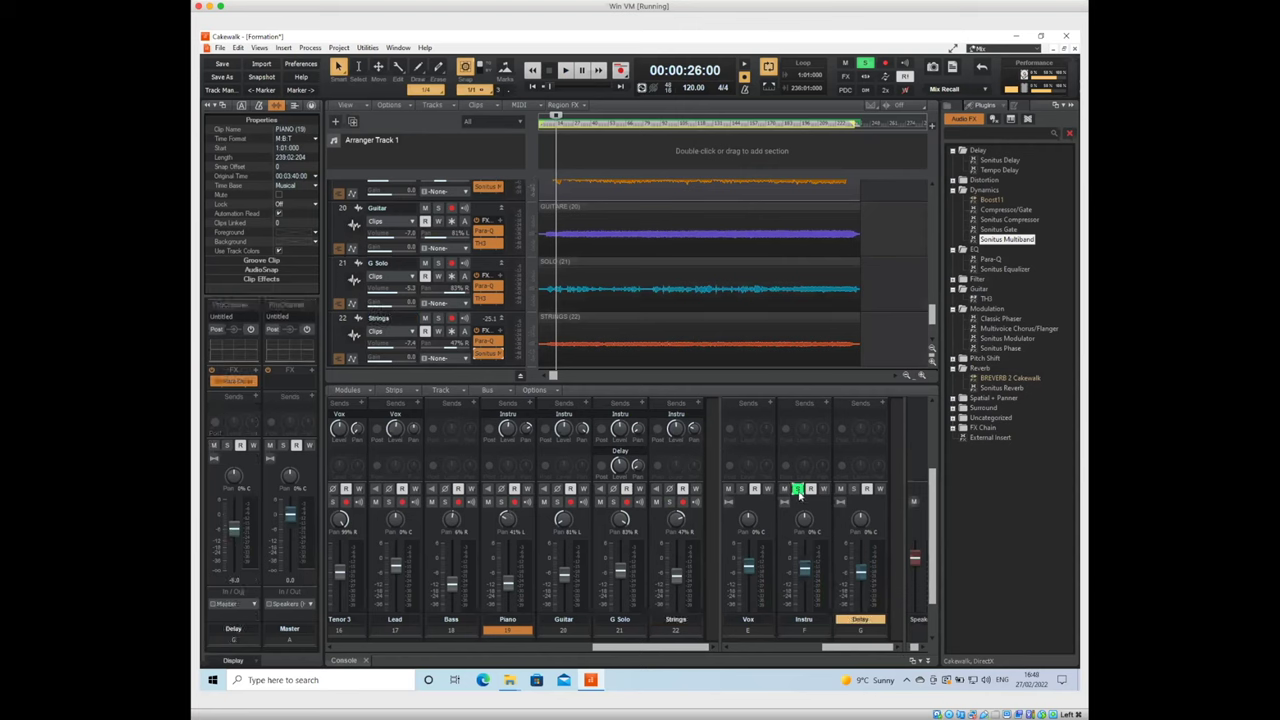
pyautogui.press('space')
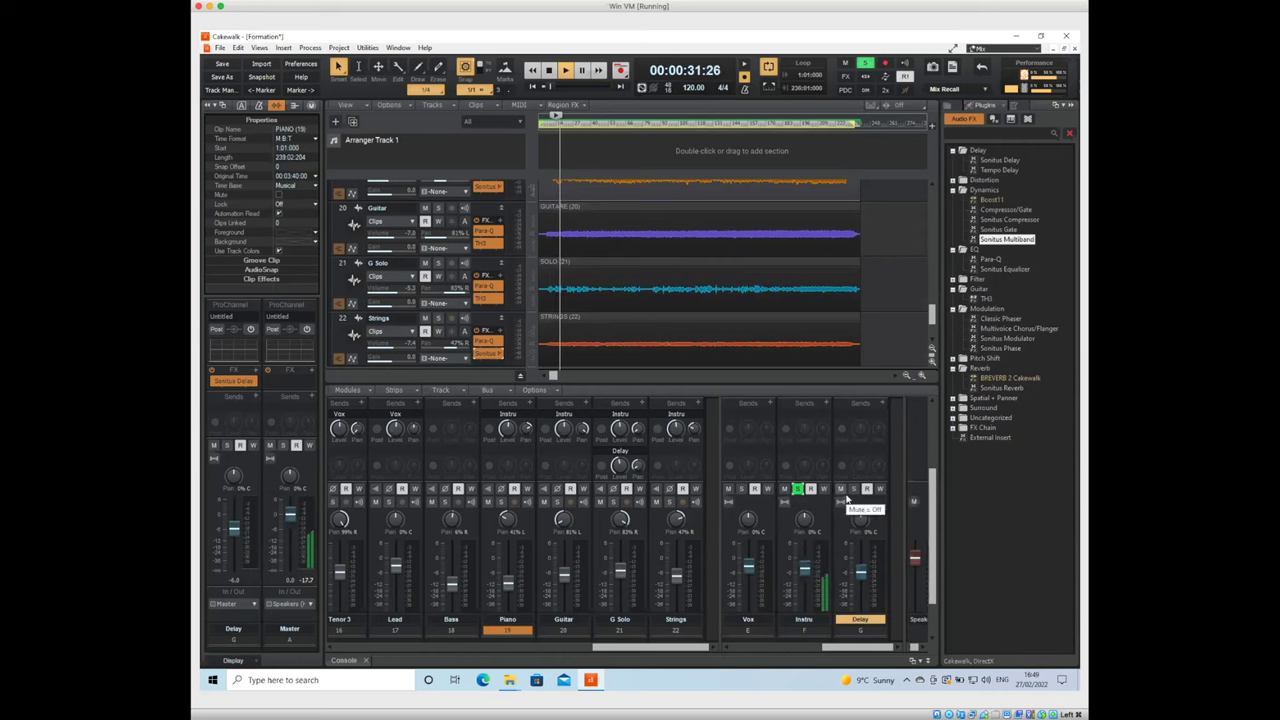
pyautogui.click(853, 489)
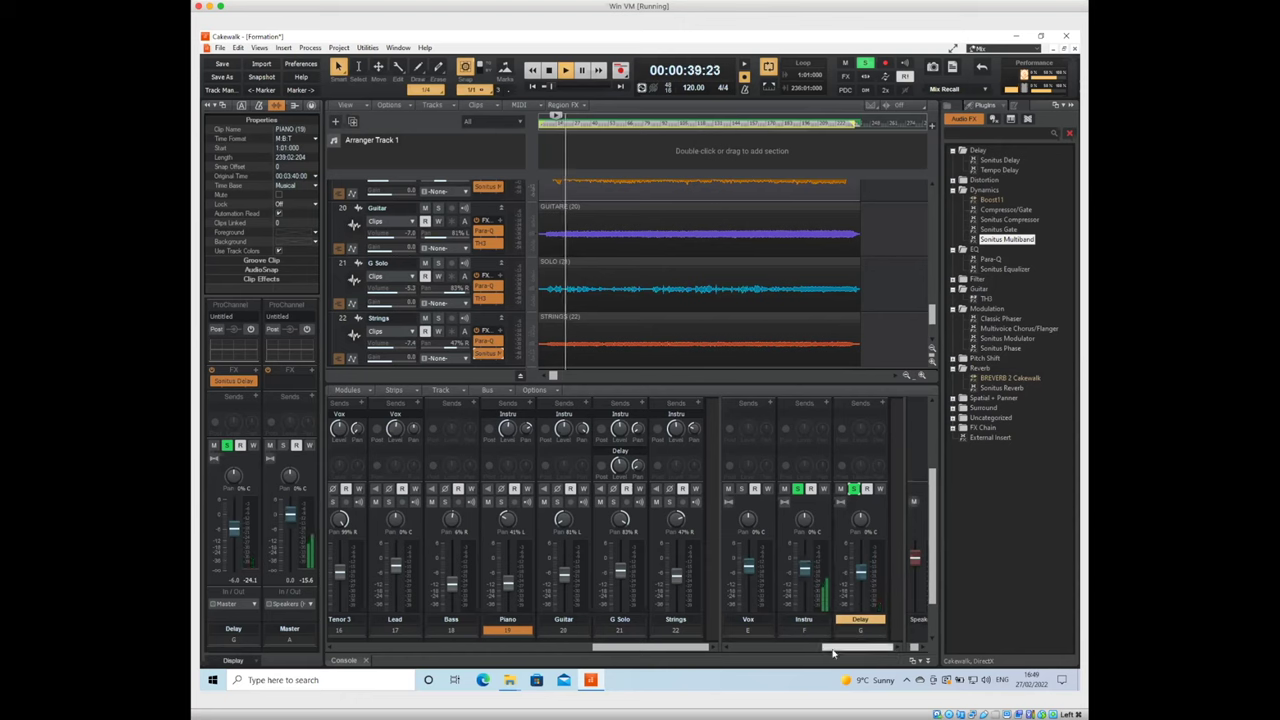
pyautogui.moveTo(832, 652); pyautogui.dragTo(818, 652)
pyautogui.press('space')
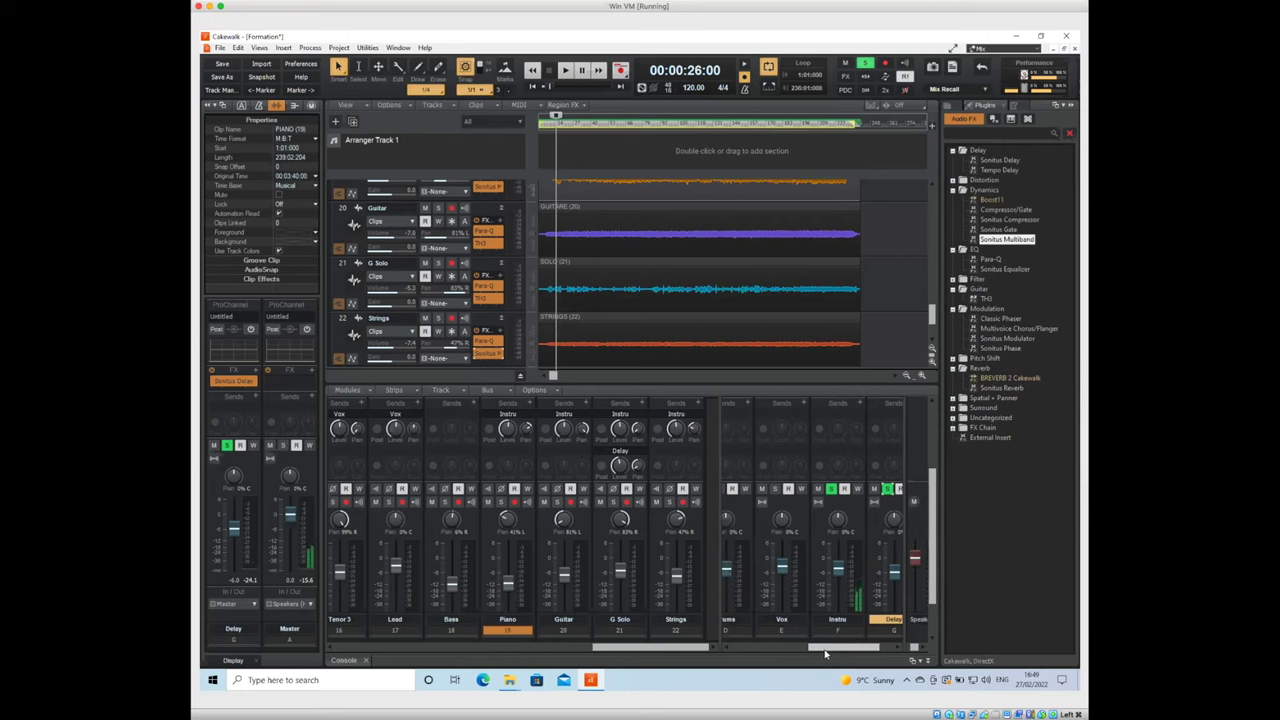
# Solo the Vox and Drums buses as well and audition all the soloed buses together
pyautogui.click(774, 488)
pyautogui.moveTo(798, 650); pyautogui.dragTo(783, 650)
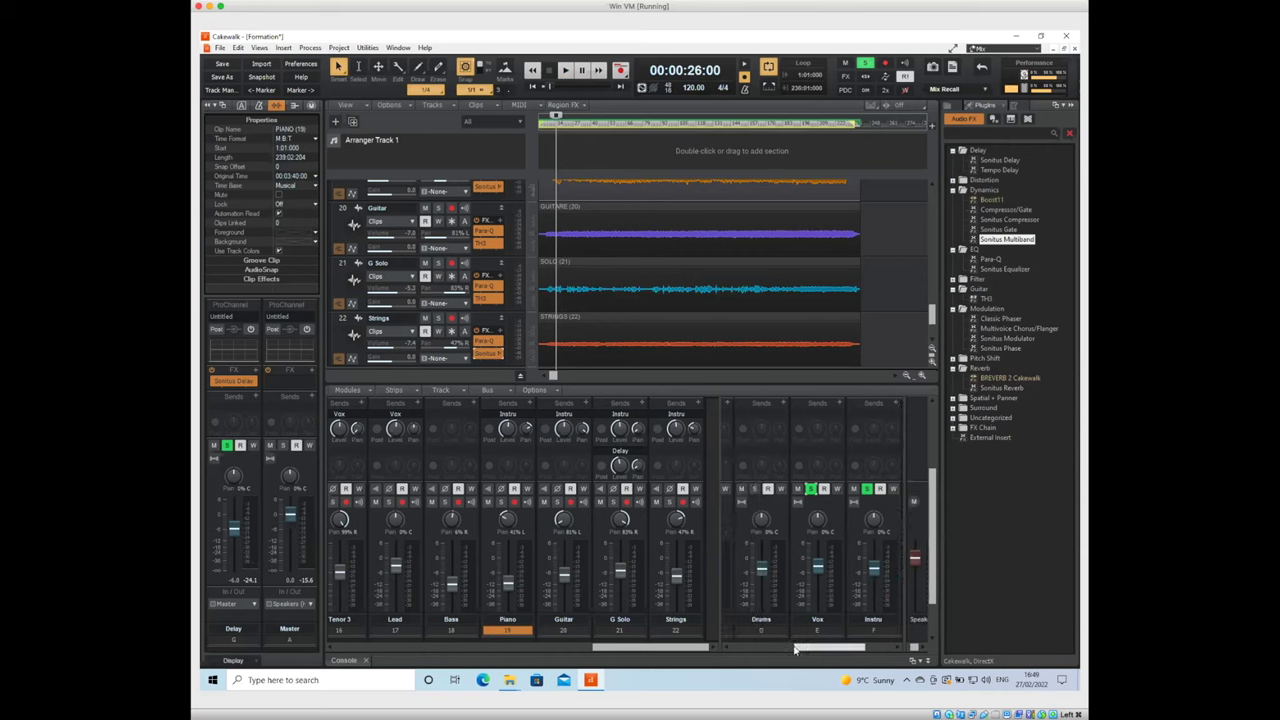
pyautogui.click(757, 488)
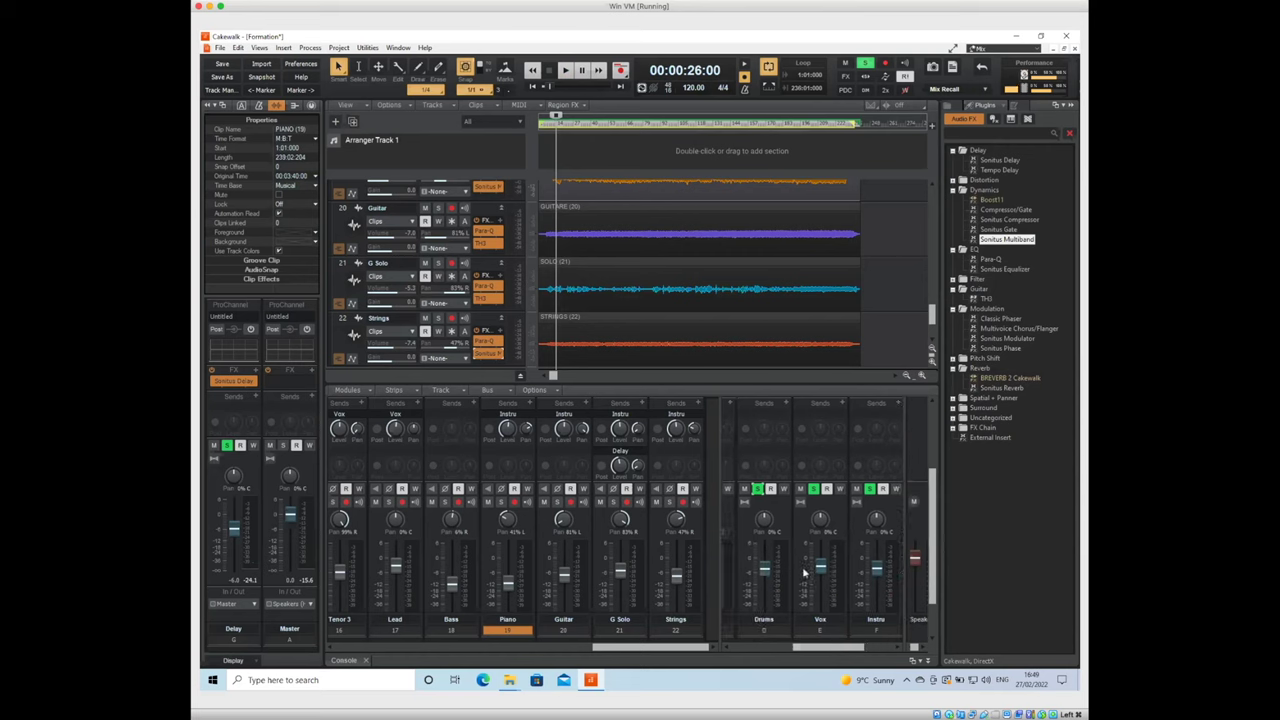
pyautogui.press('space')
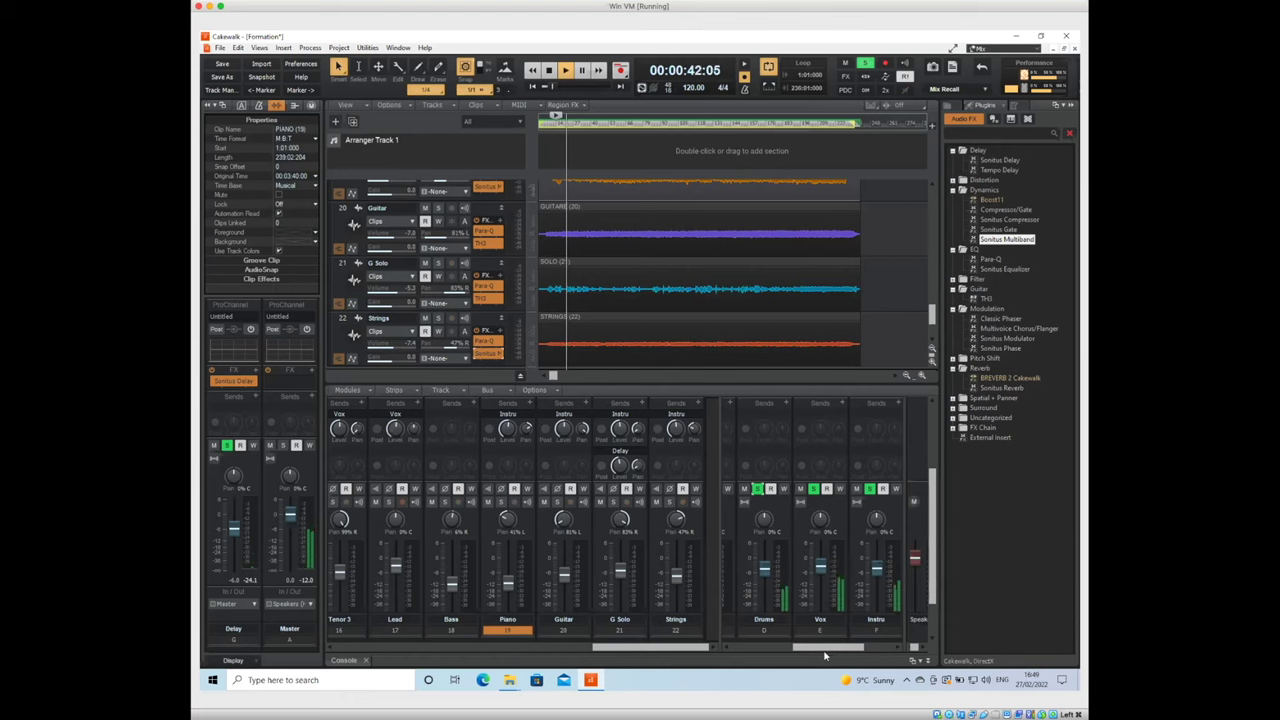
pyautogui.press('space')
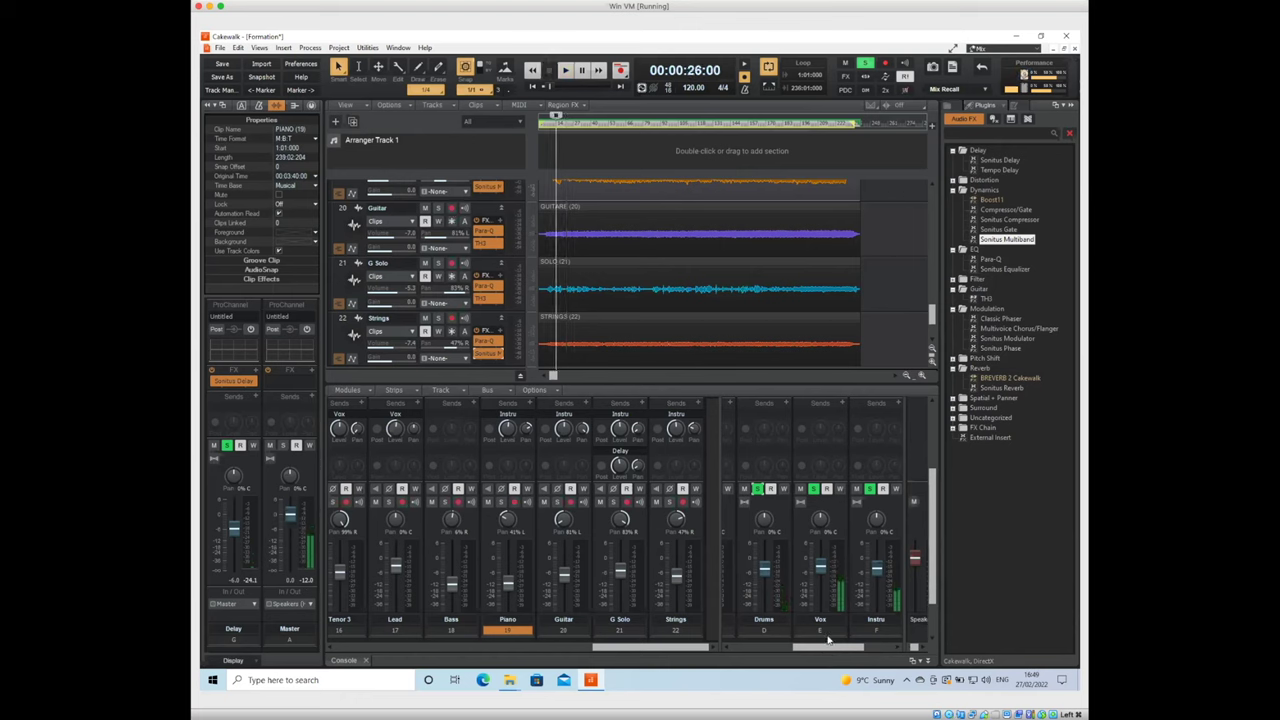
# Remove the solo from the Drums, Vox, Instru and Delay buses
pyautogui.click(757, 489)
pyautogui.click(812, 489)
pyautogui.click(869, 489)
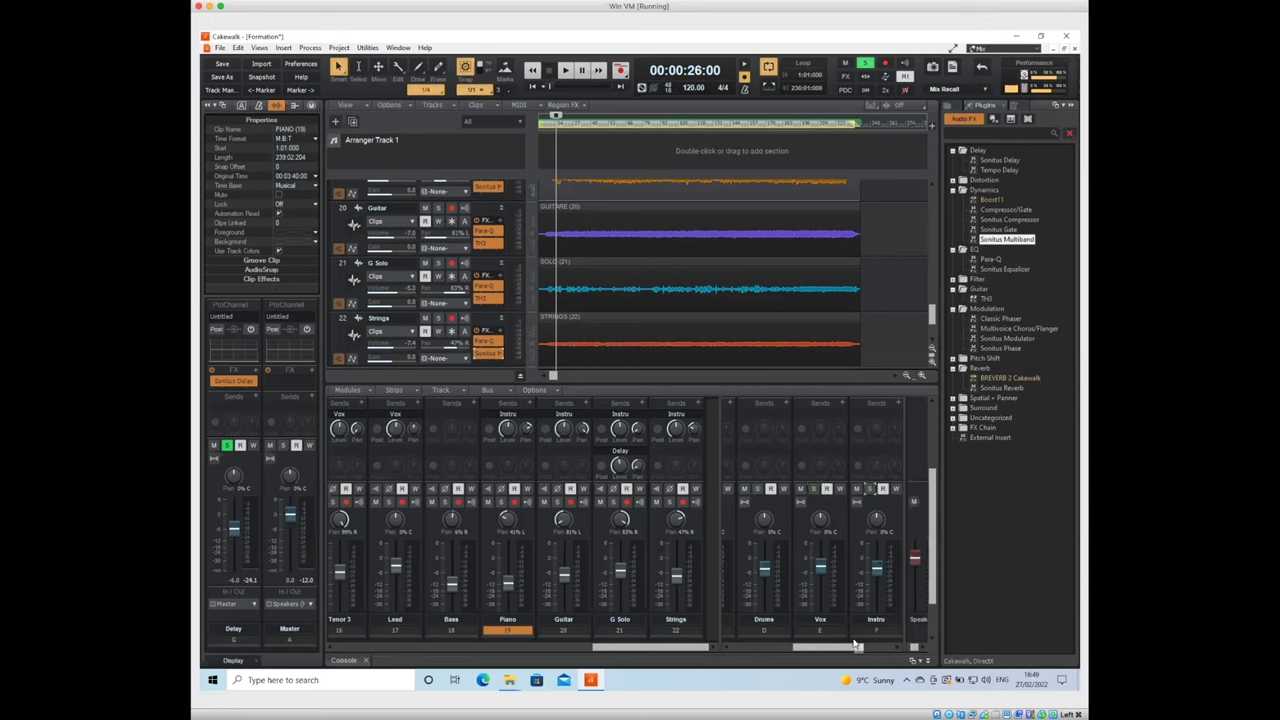
pyautogui.moveTo(853, 648); pyautogui.dragTo(903, 646)
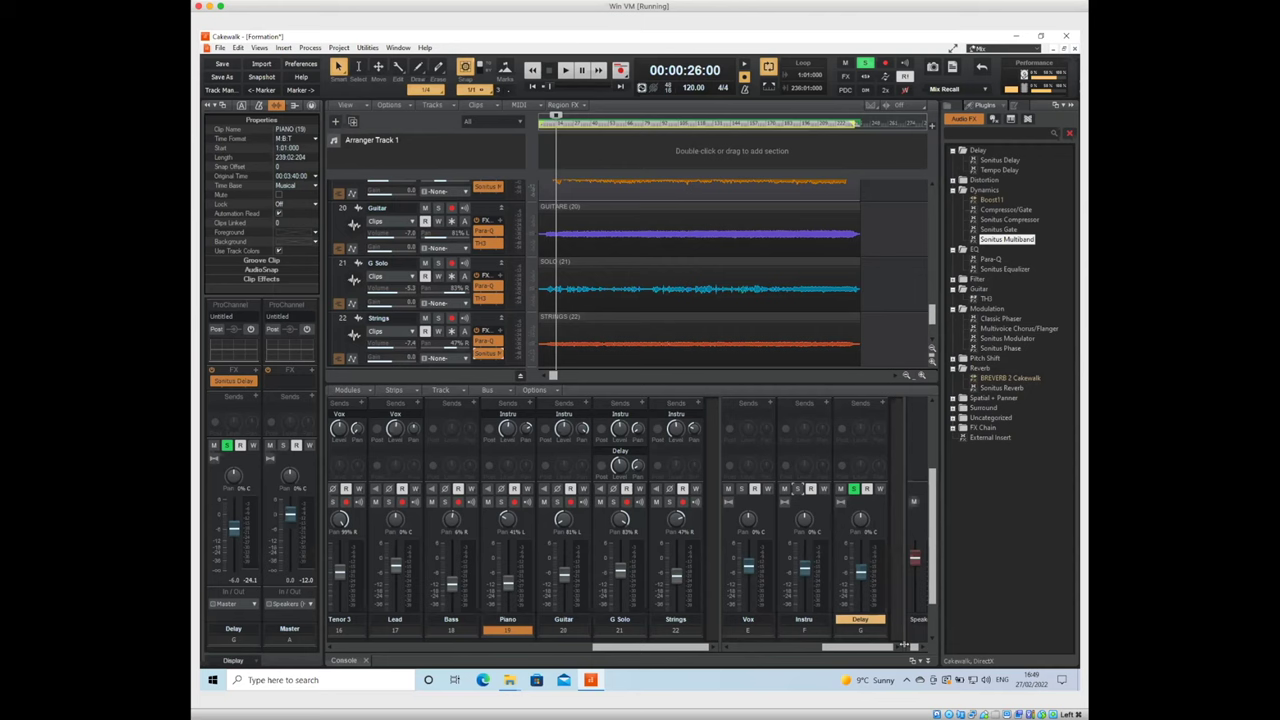
pyautogui.click(855, 489)
# Bring the Master bus and the first vocal tracks into view and listen to the full mix with nothing soloed
pyautogui.moveTo(868, 650); pyautogui.dragTo(776, 648)
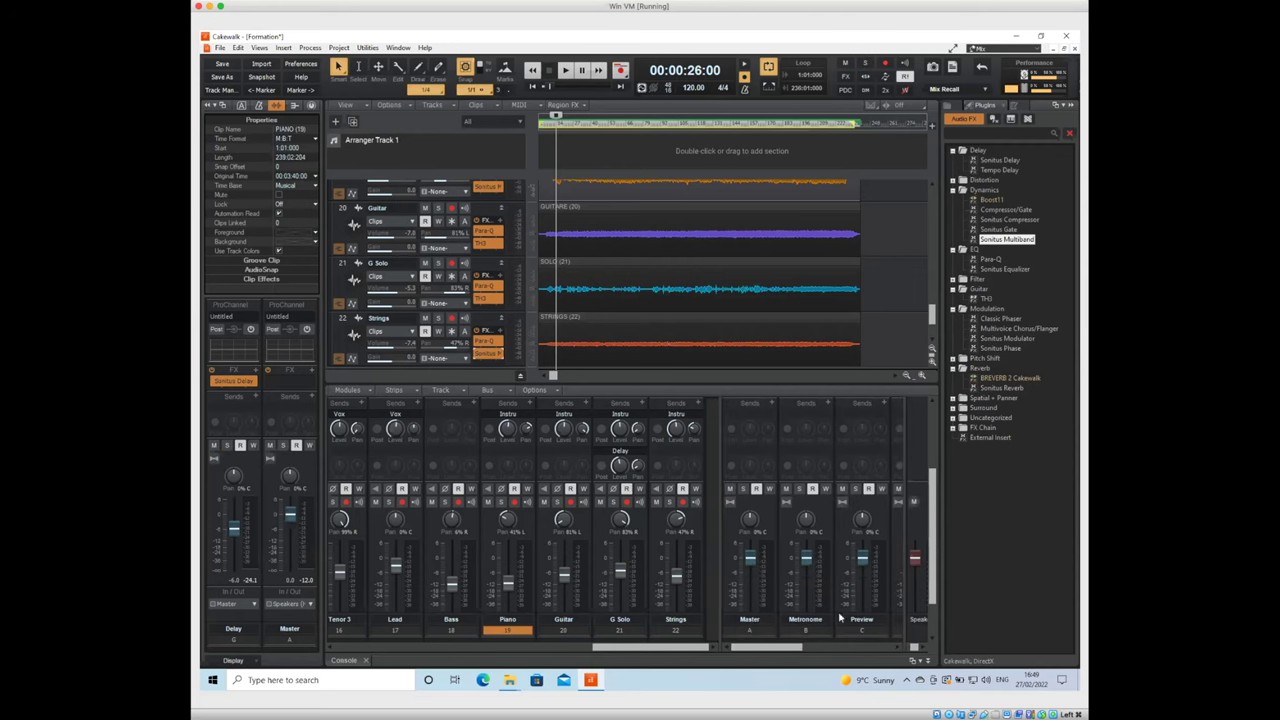
pyautogui.moveTo(650, 647); pyautogui.dragTo(278, 660)
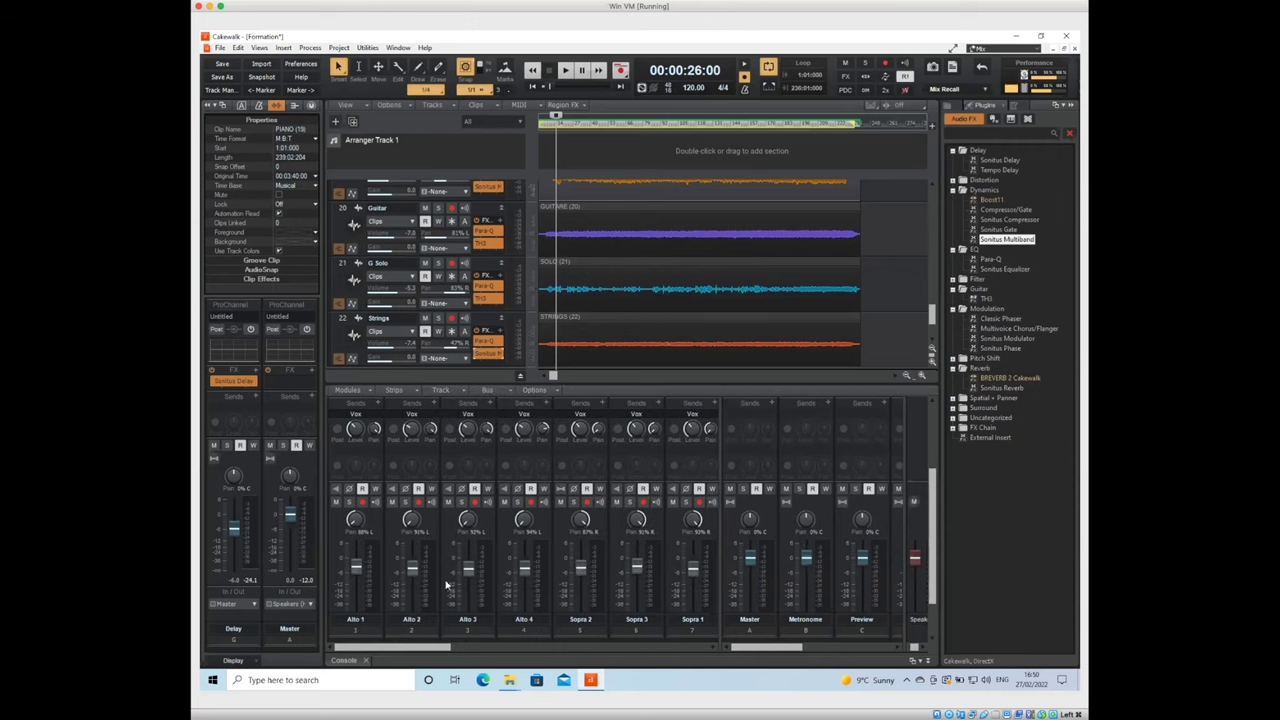
pyautogui.press('space')
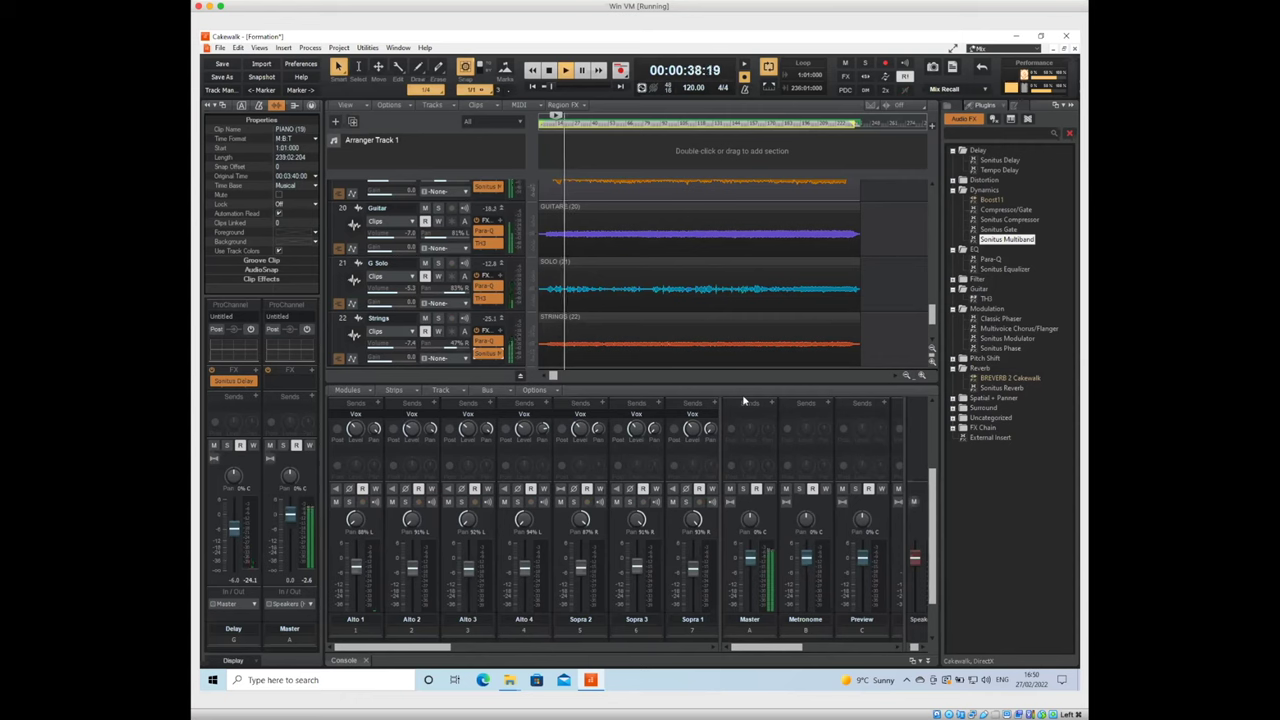
pyautogui.press('space')
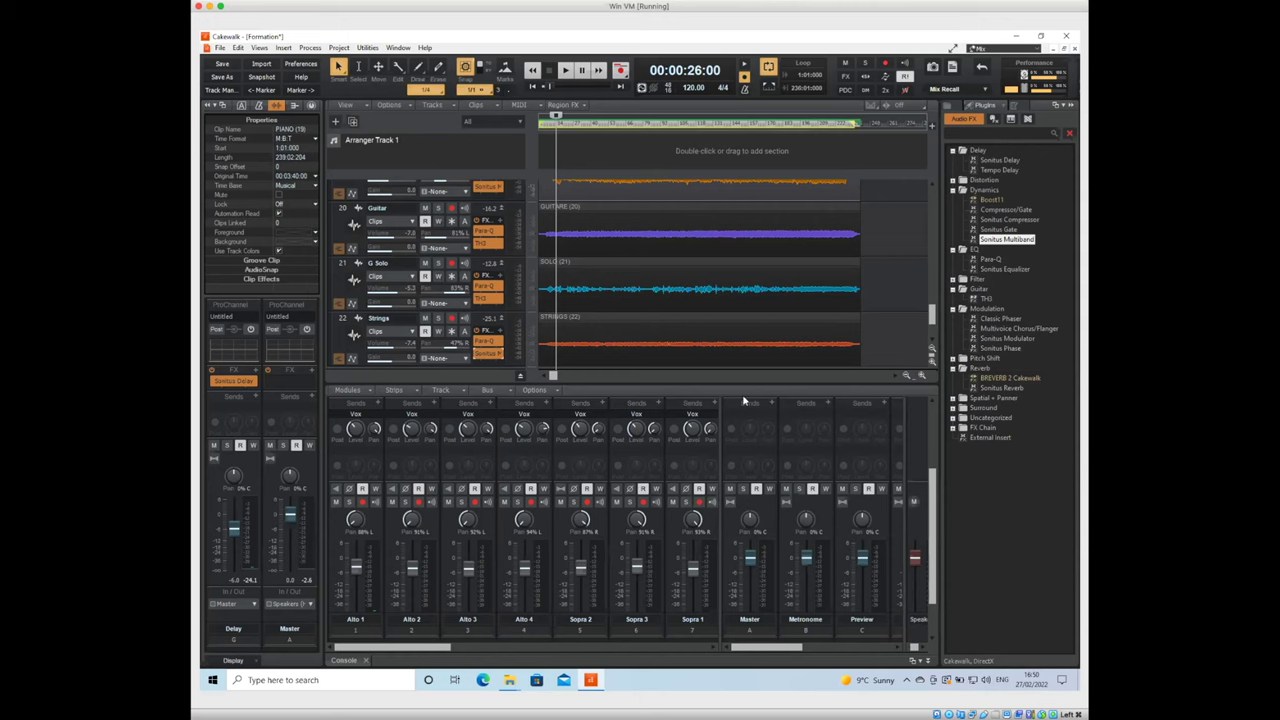
pyautogui.press('space')
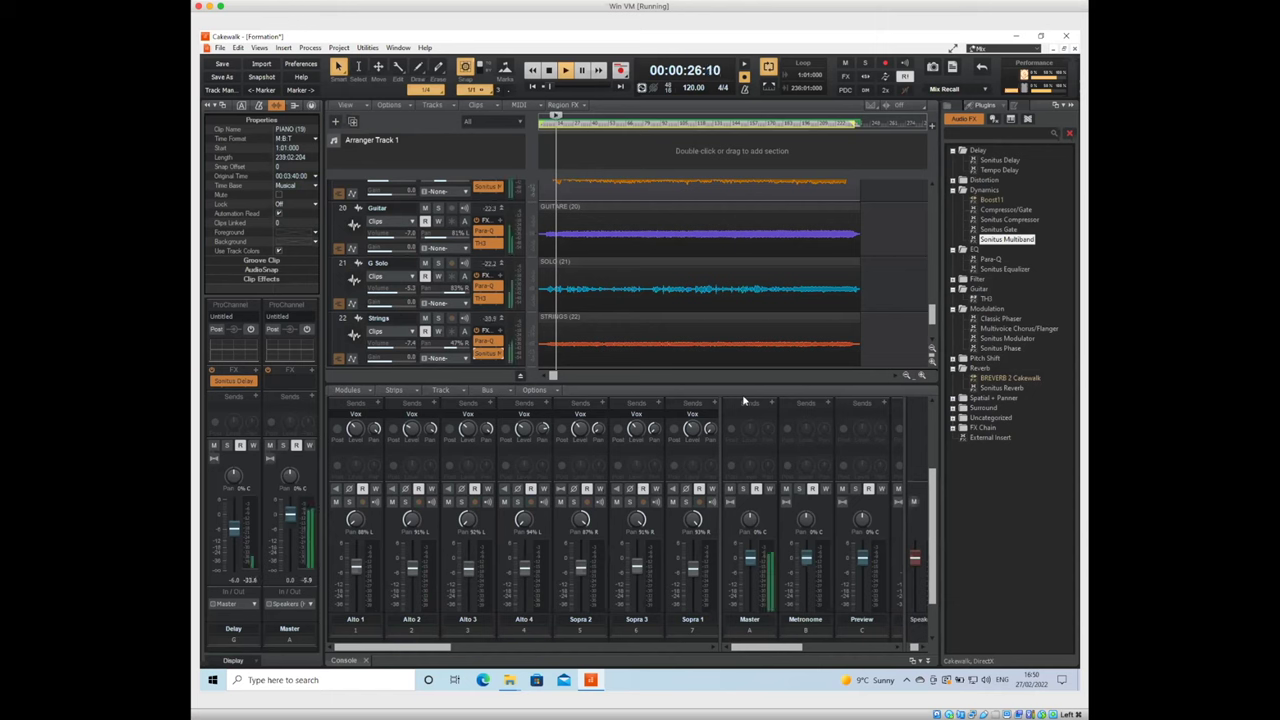
pyautogui.press('space')
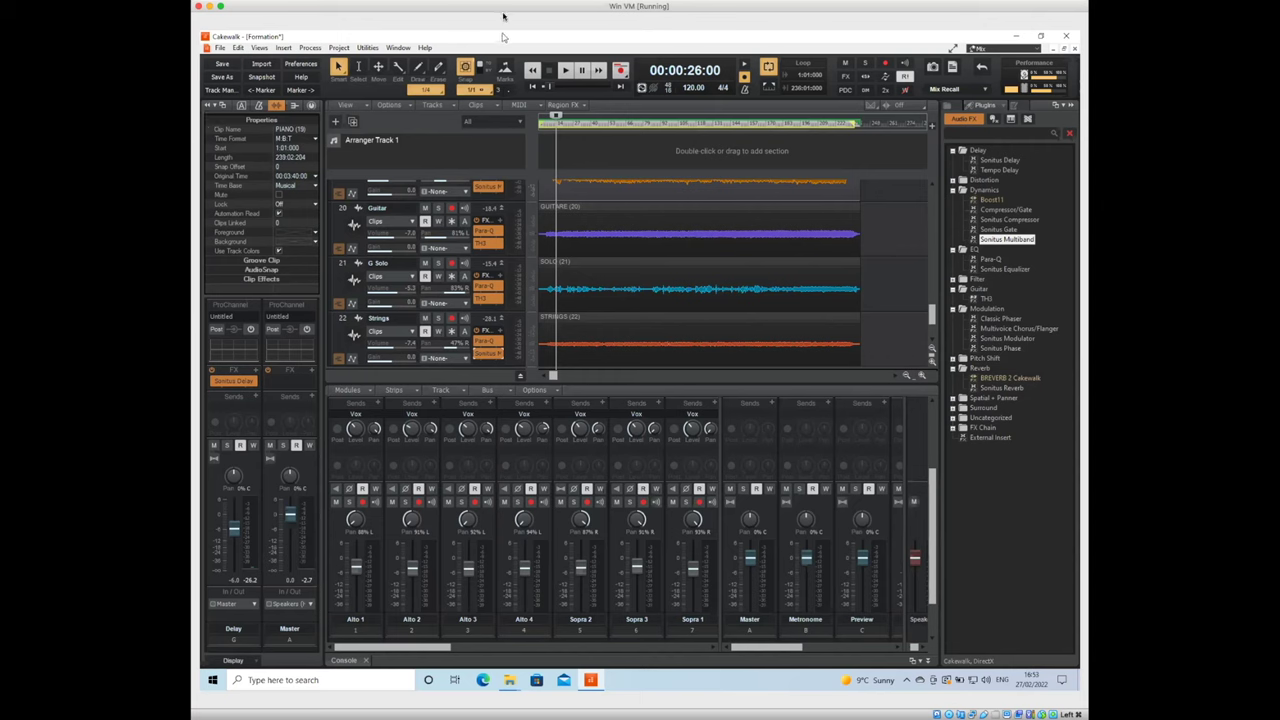
# Save the Formation project
pyautogui.click(219, 53)
pyautogui.click(236, 48)
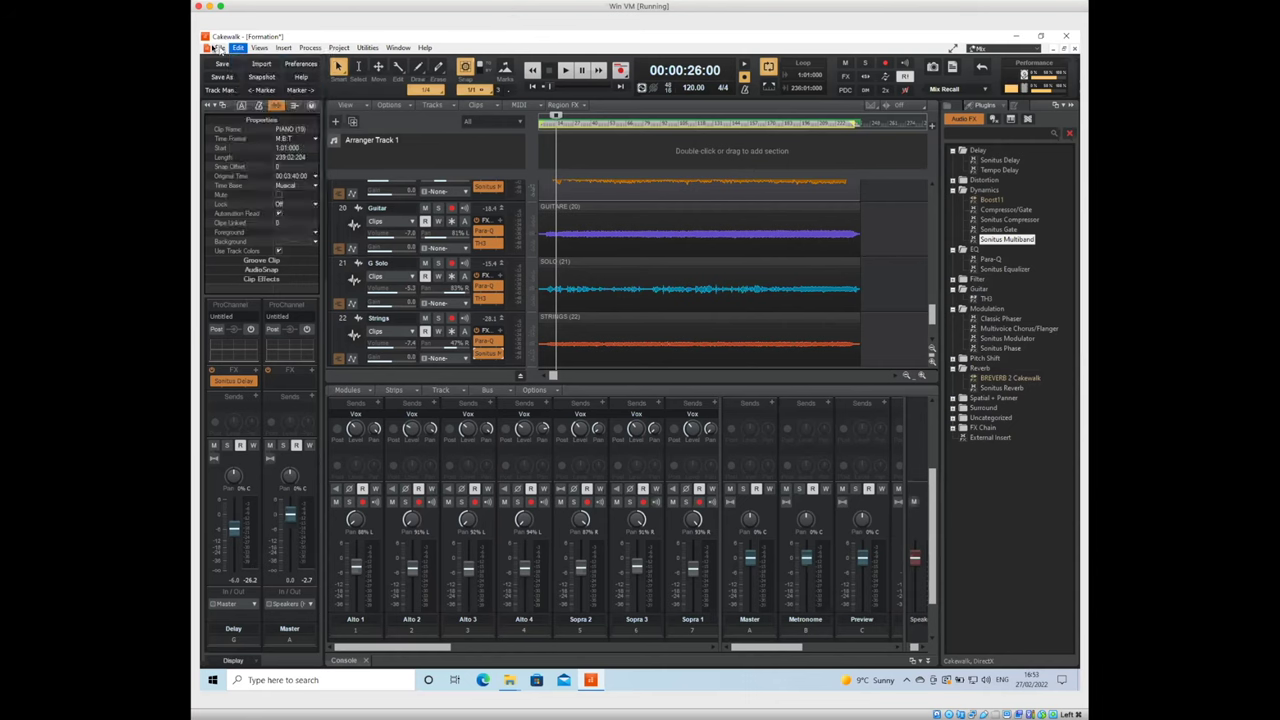
pyautogui.click(212, 48)
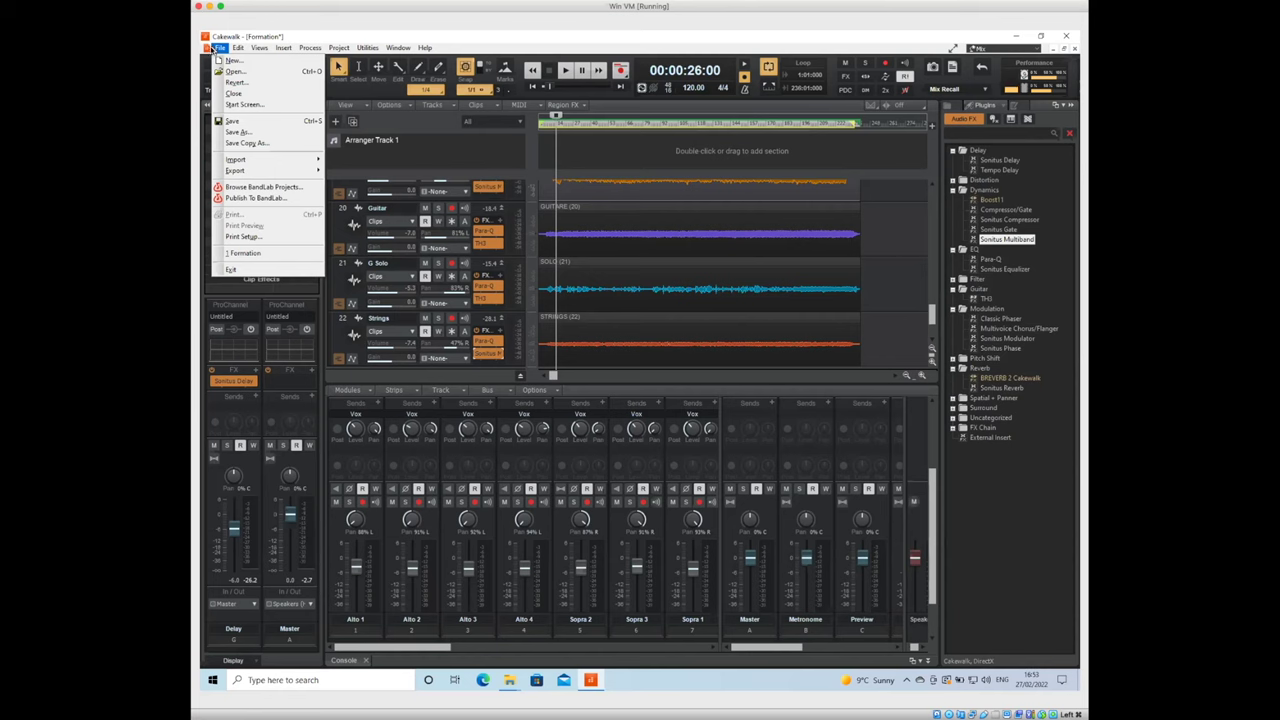
pyautogui.click(260, 122)
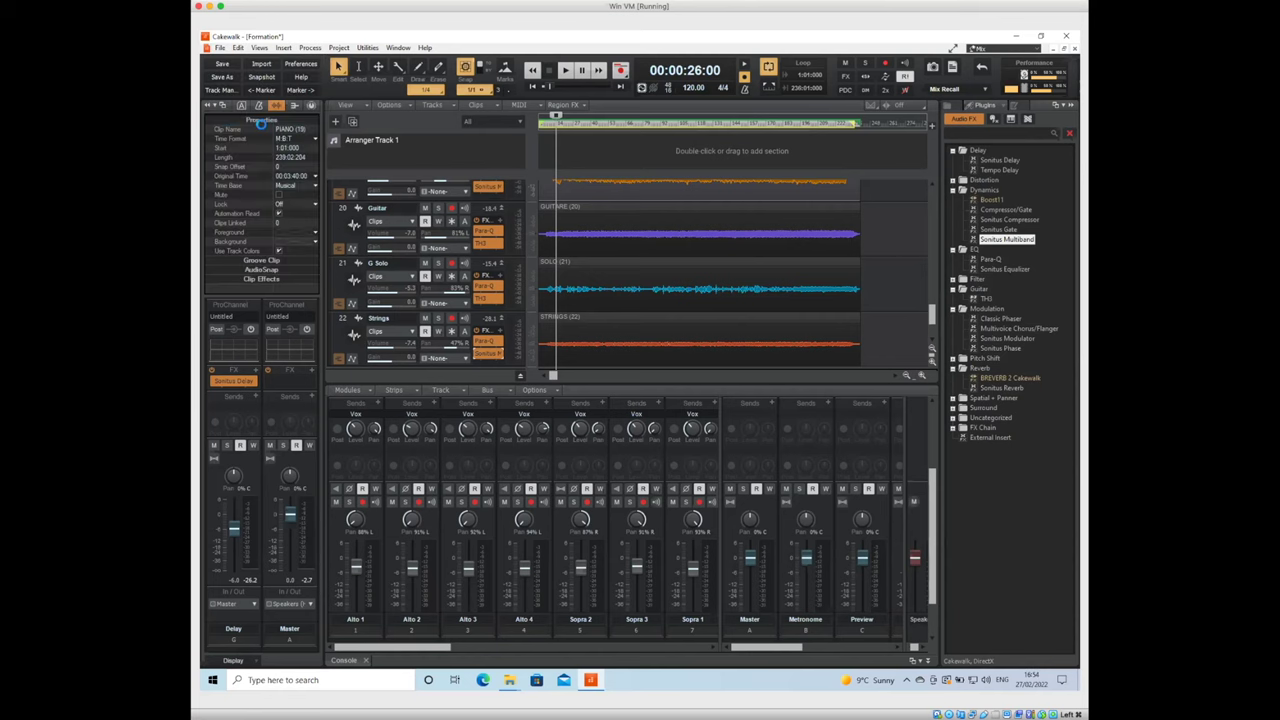